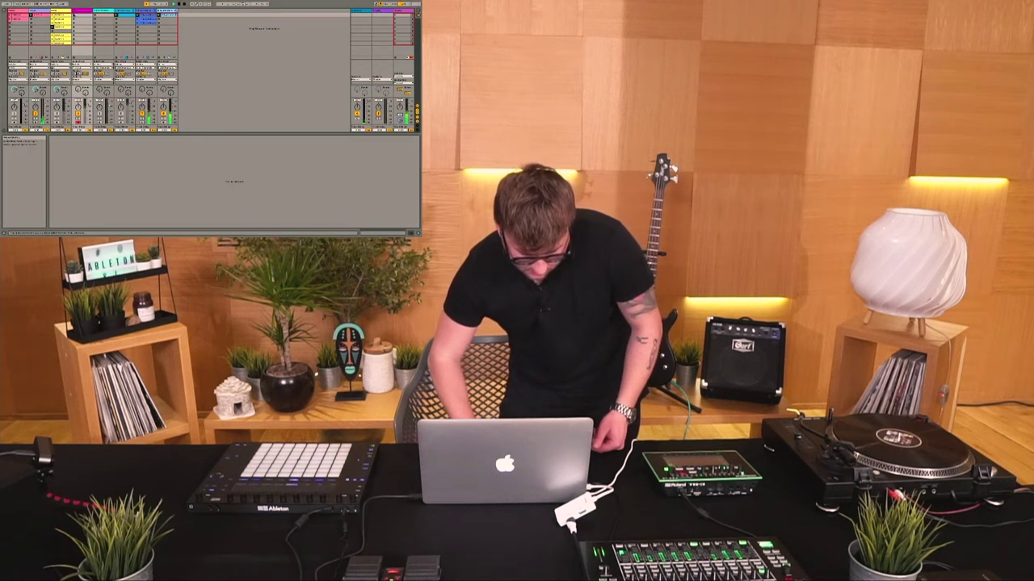
Step: Record a new clip in the first slot of the TB3 track and move its loop start to bar 3
click(75, 16)
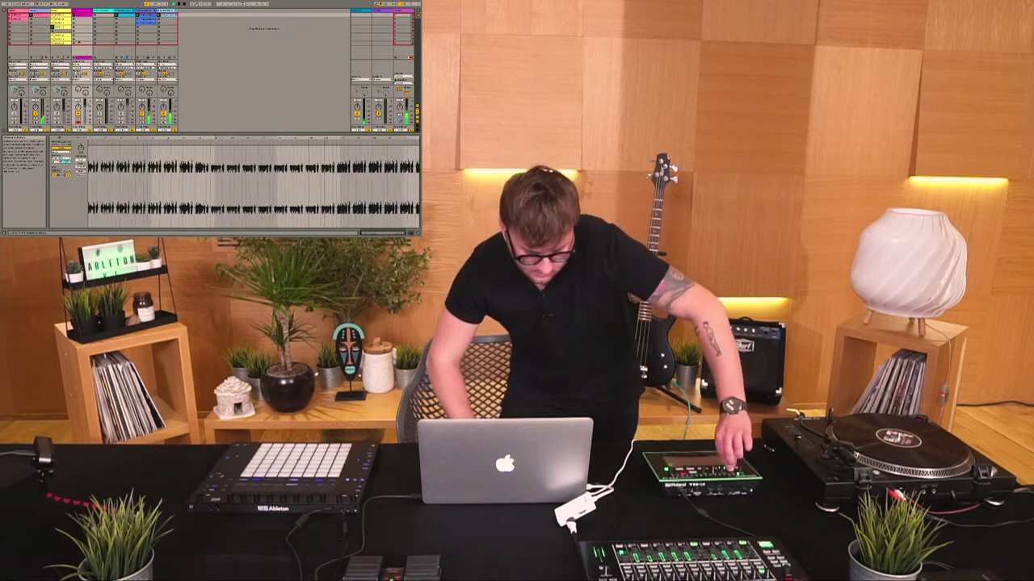
click(83, 57)
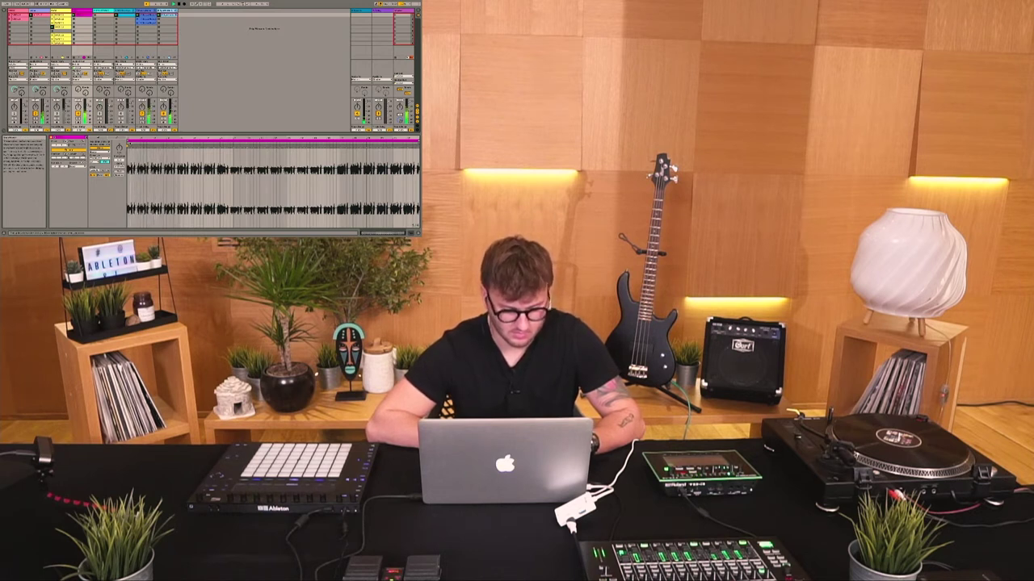
drag(129, 140, 158, 140)
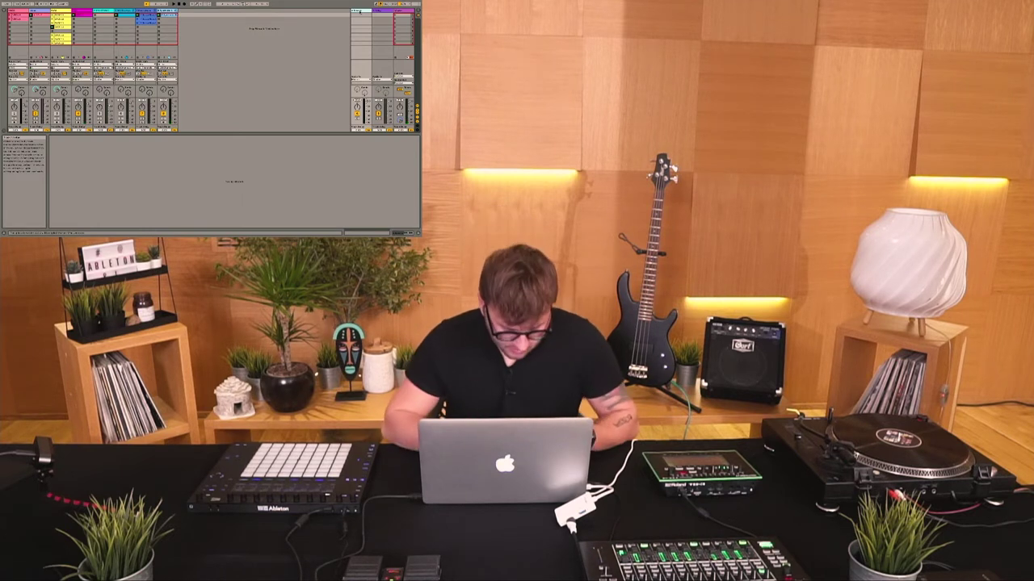
Step: Insert a new return track next to the B Delay return
key(super+t)
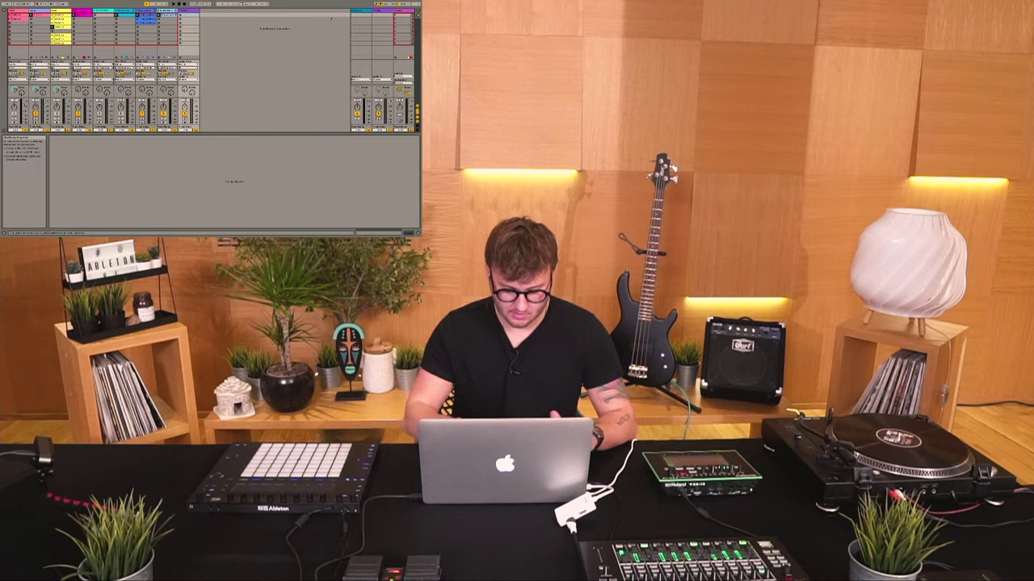
key(super+z)
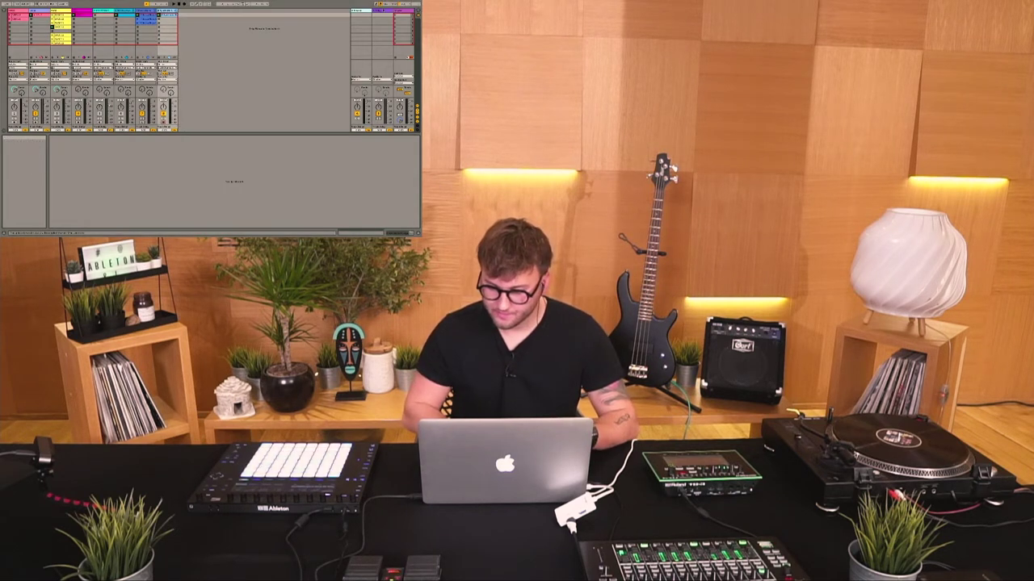
right_click(381, 11)
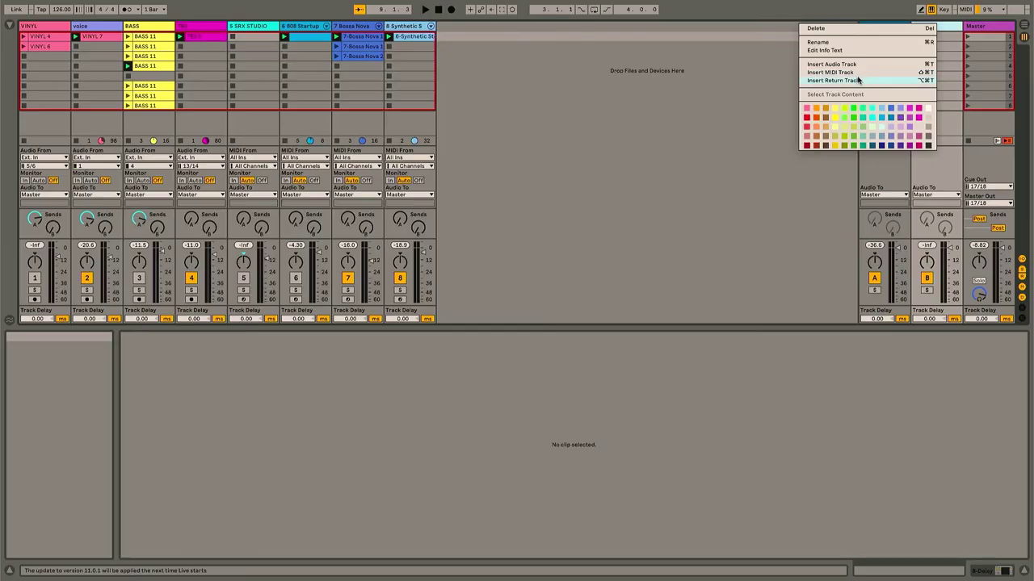
click(949, 27)
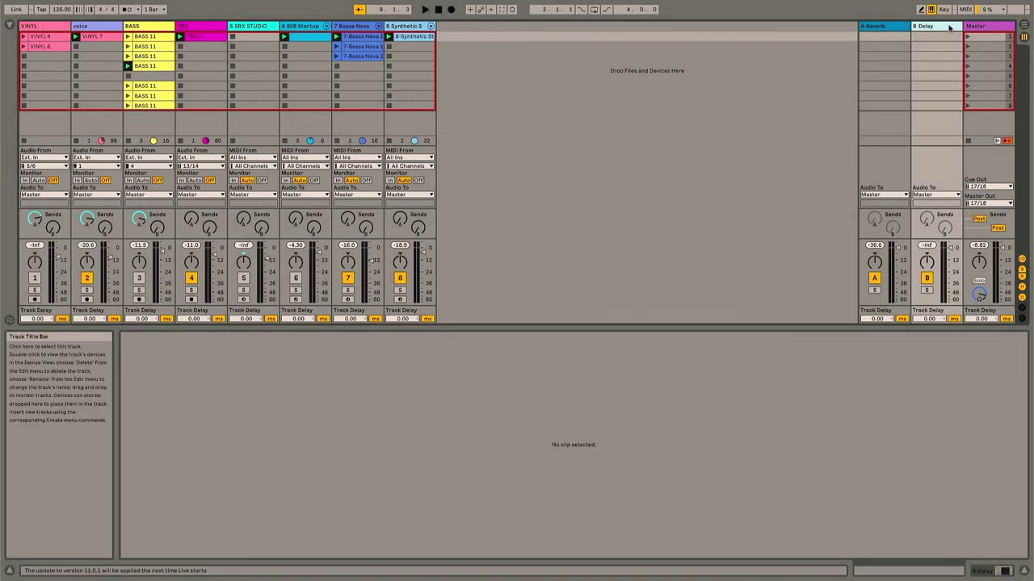
key(ctrl+alt+t)
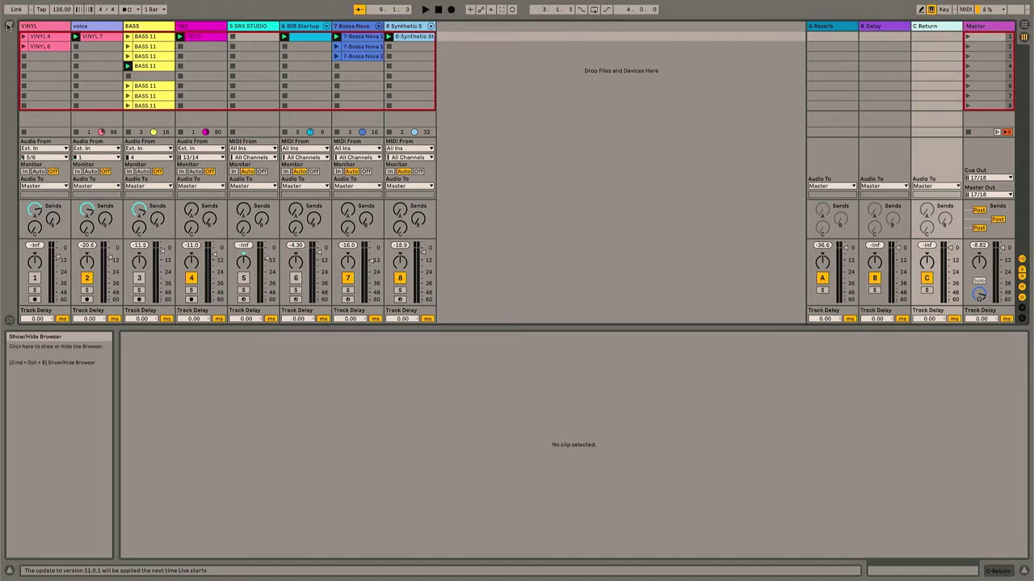
Step: Load the Convolution Reverb Pro preset A Large Plate from Reverb & Resonance onto the C return track and hide the browser
click(6, 27)
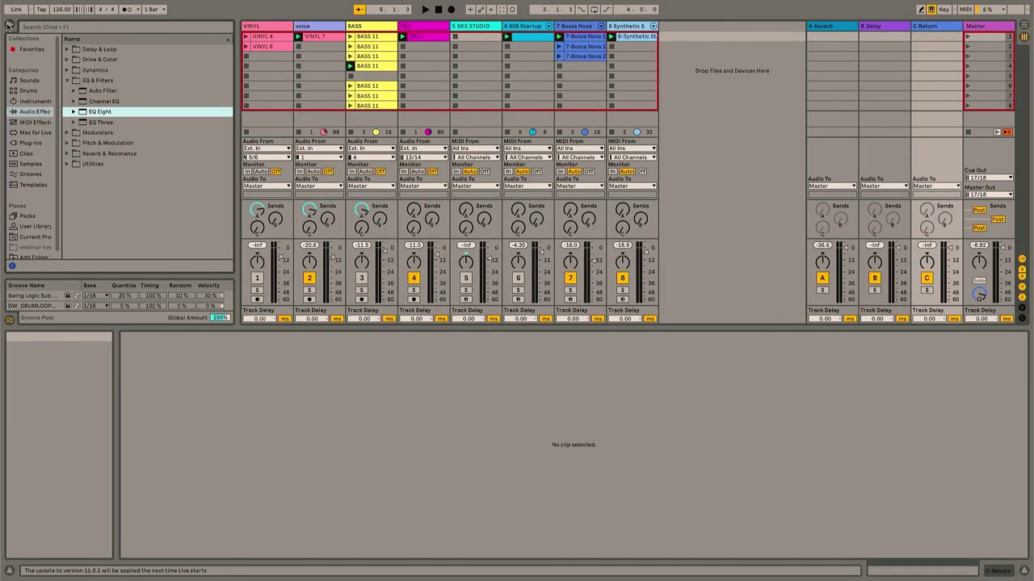
click(67, 81)
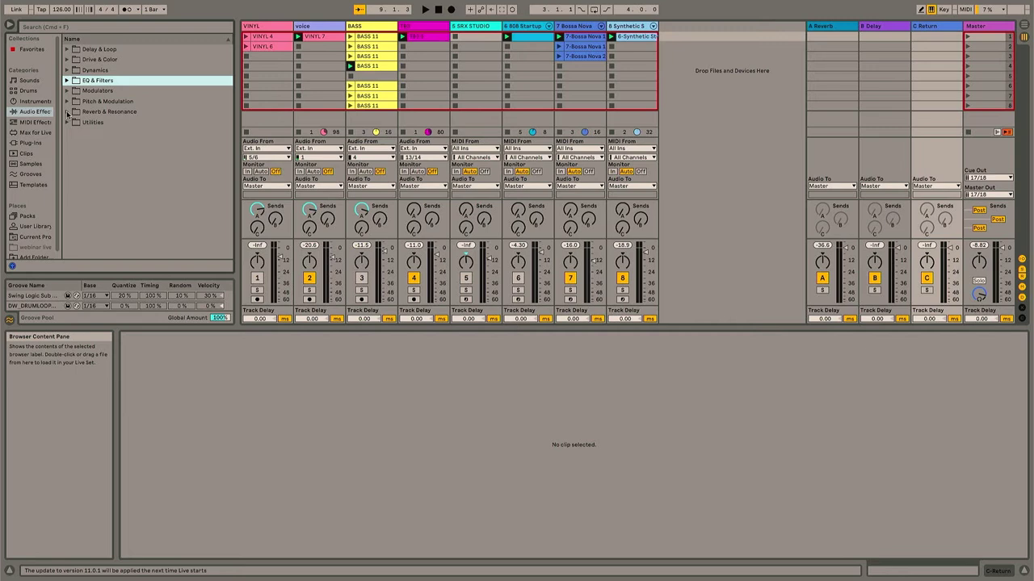
click(67, 112)
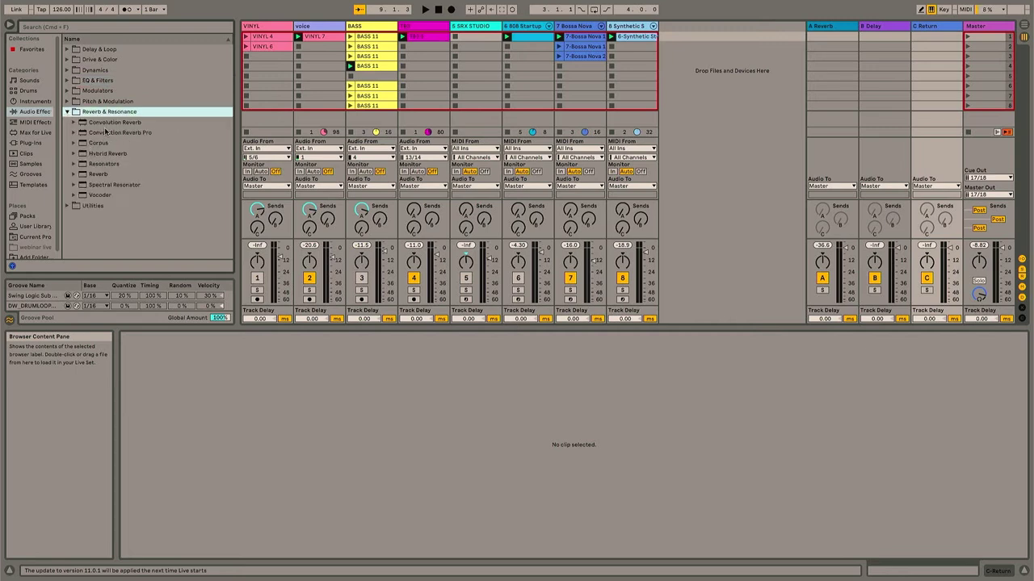
click(71, 134)
scroll(114, 181, down, 3)
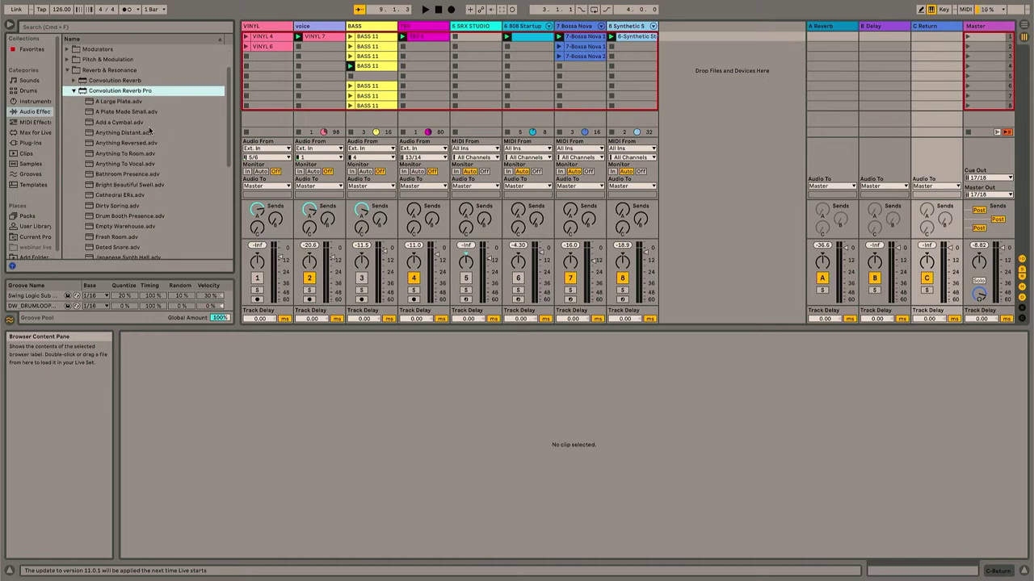
scroll(149, 130, down, 8)
scroll(126, 129, up, 5)
scroll(126, 129, up, 3)
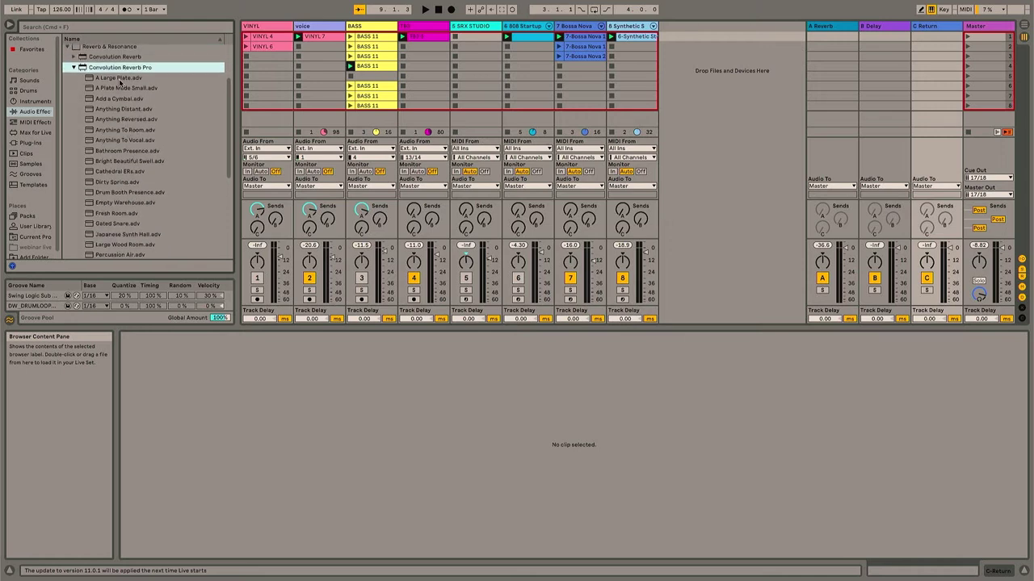
click(120, 78)
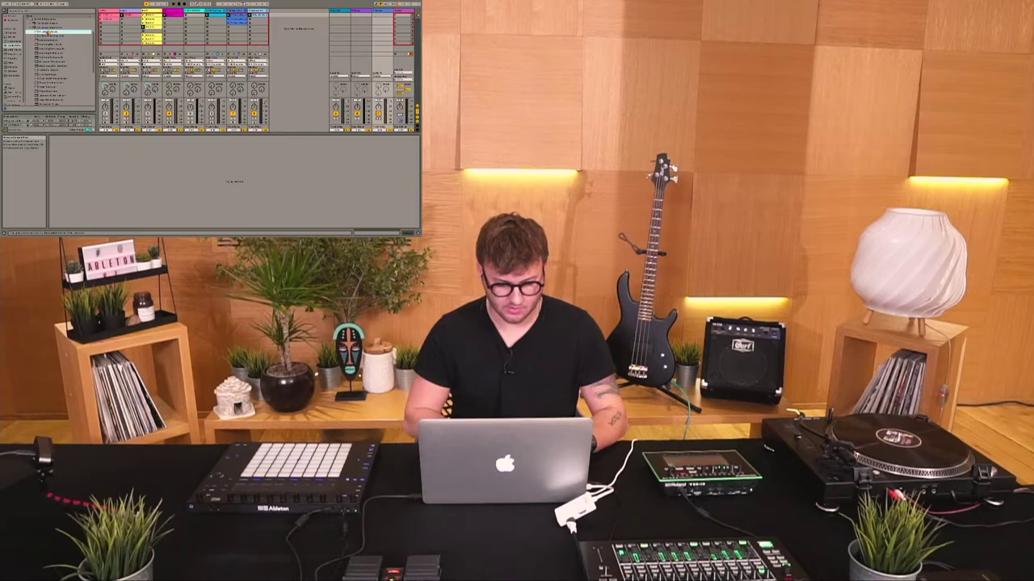
double_click(119, 78)
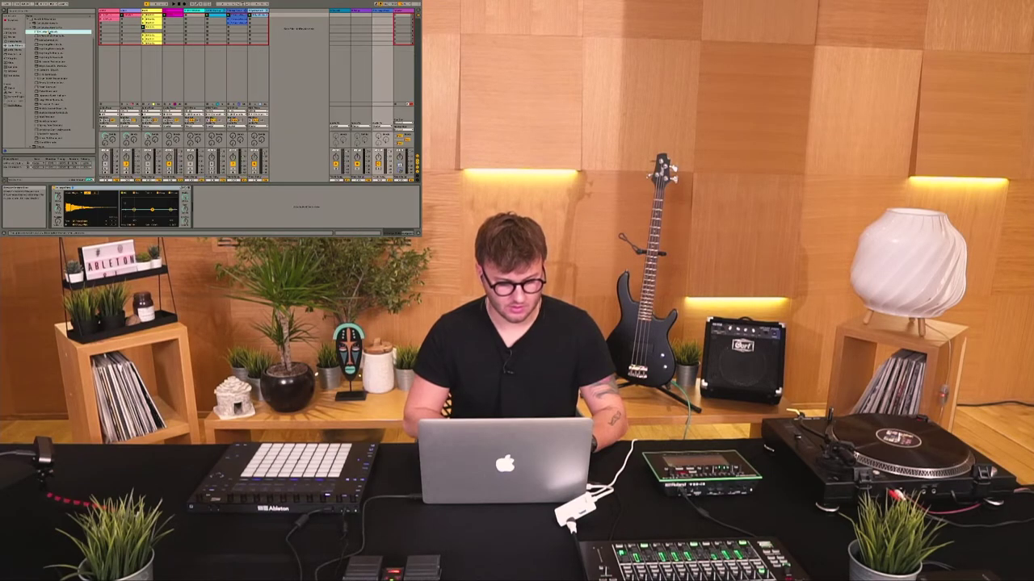
key(super+alt+b)
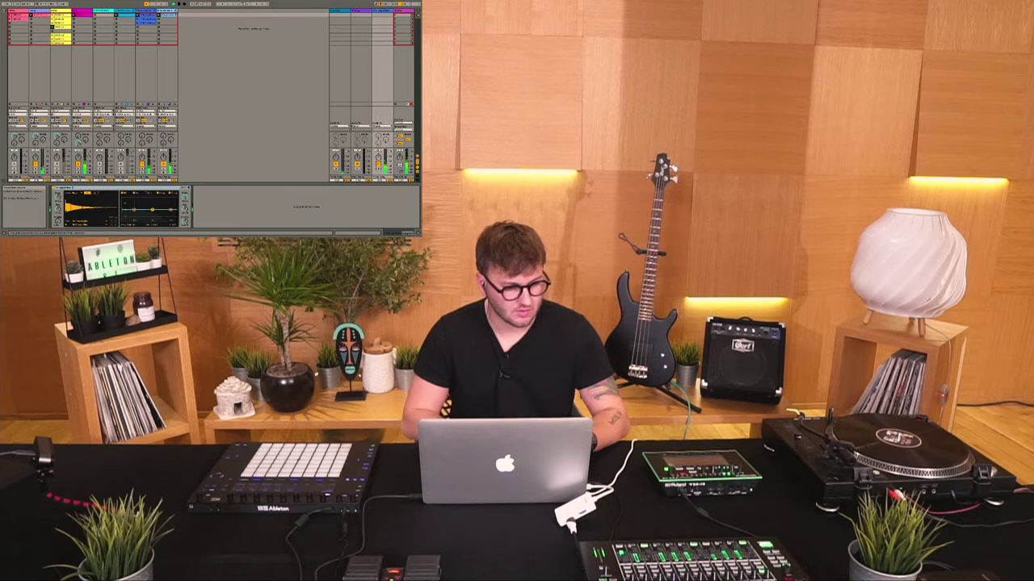
Step: Show the browser again and expand the EQ & Filters folder of the audio effects in place of Reverb & Resonance
key(alt+super+b)
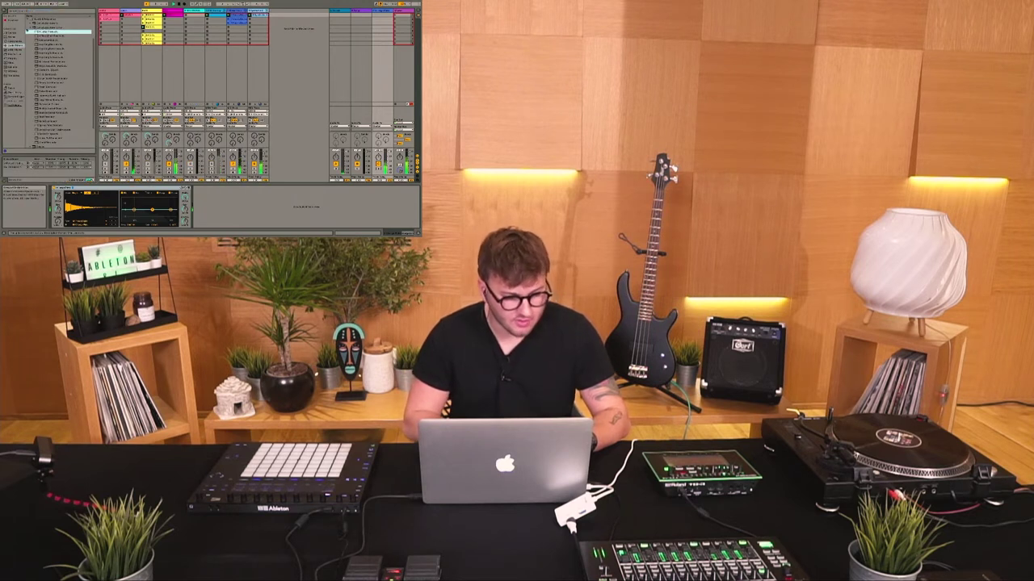
click(30, 28)
click(28, 46)
click(34, 33)
click(39, 41)
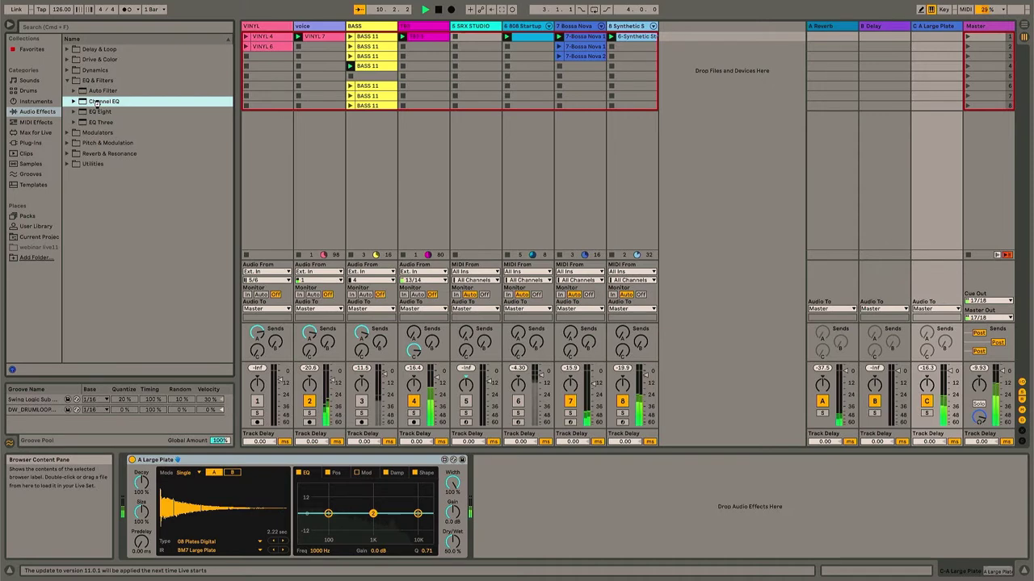
double_click(96, 104)
click(501, 461)
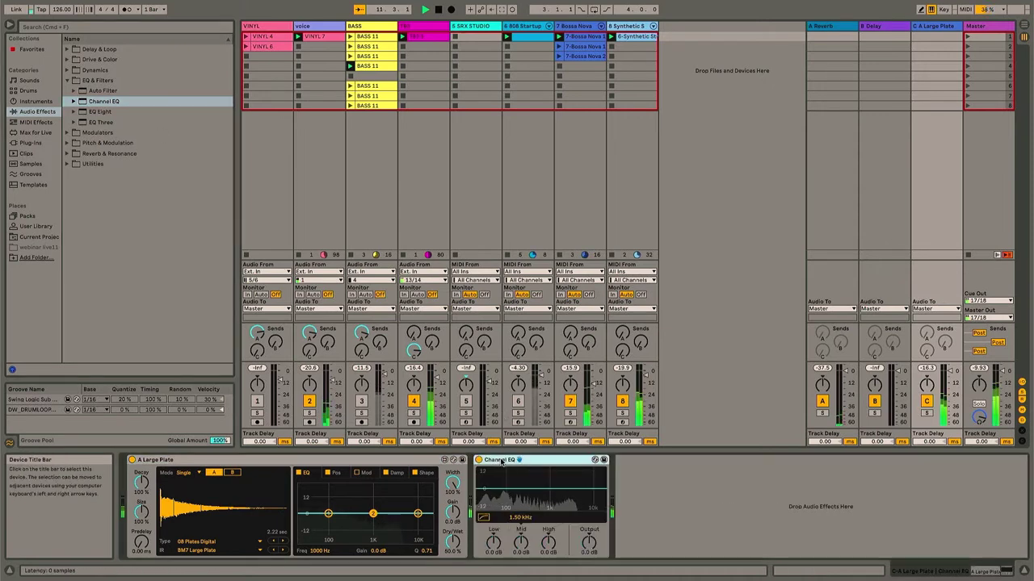
key(Delete)
Step: Add EQ Eight after the plate reverb on return C and make its first band a low cut at about 168 Hz
double_click(99, 112)
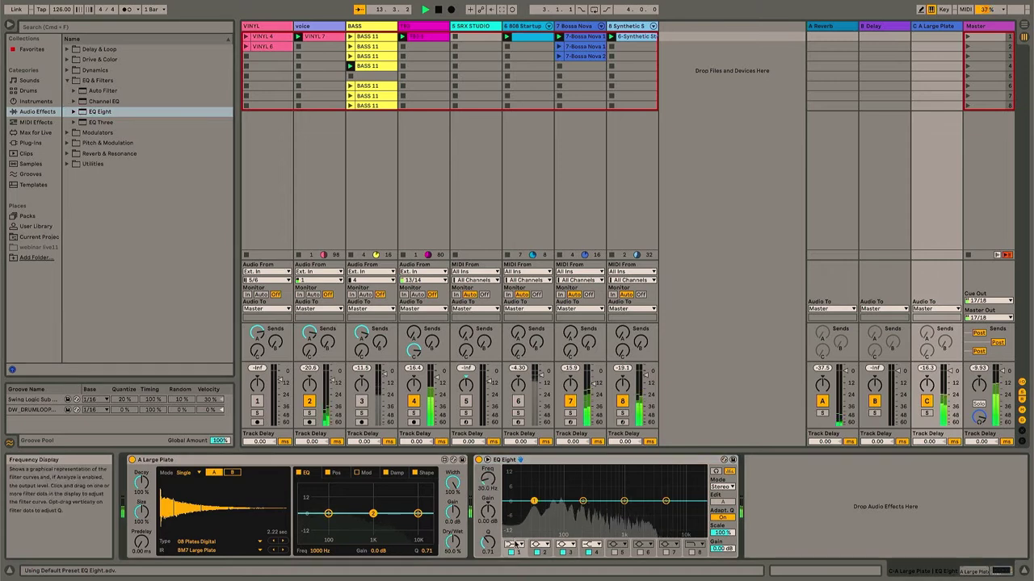
click(514, 543)
click(502, 487)
drag(496, 487, 496, 468)
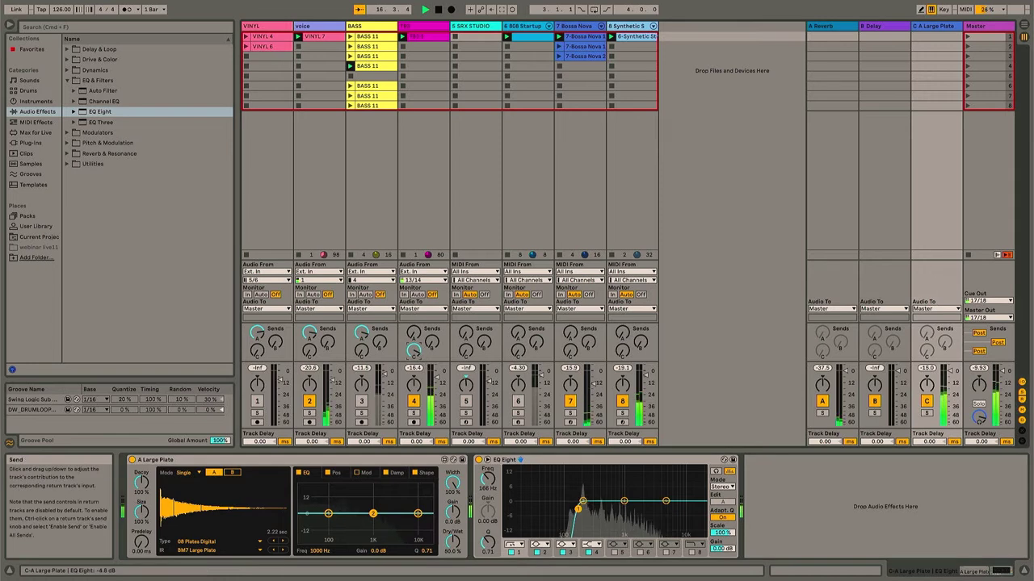
Step: Activate the 808 Startup track and move the TB3 clip's loop start slightly ahead of bar 3
click(518, 401)
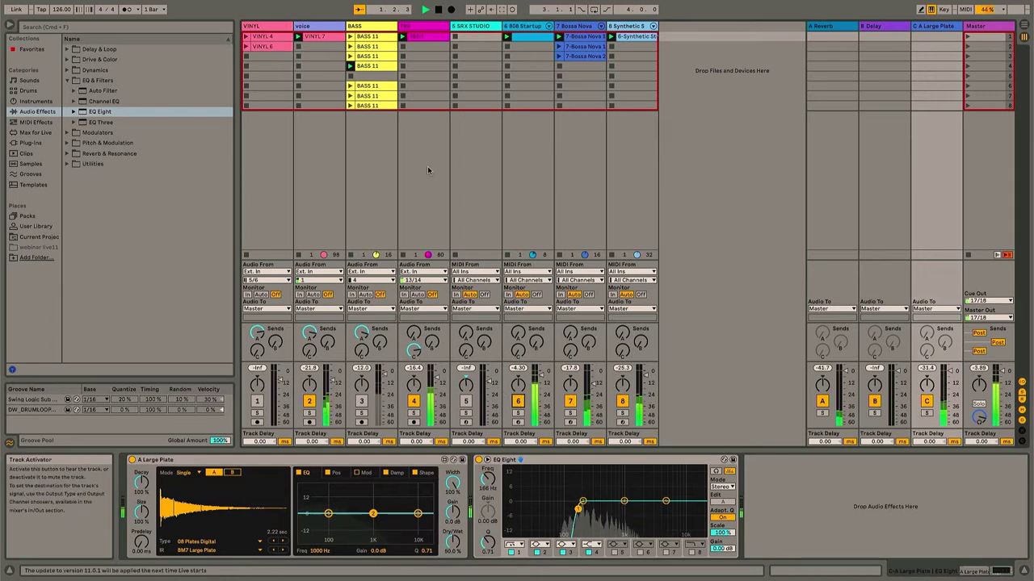
double_click(424, 36)
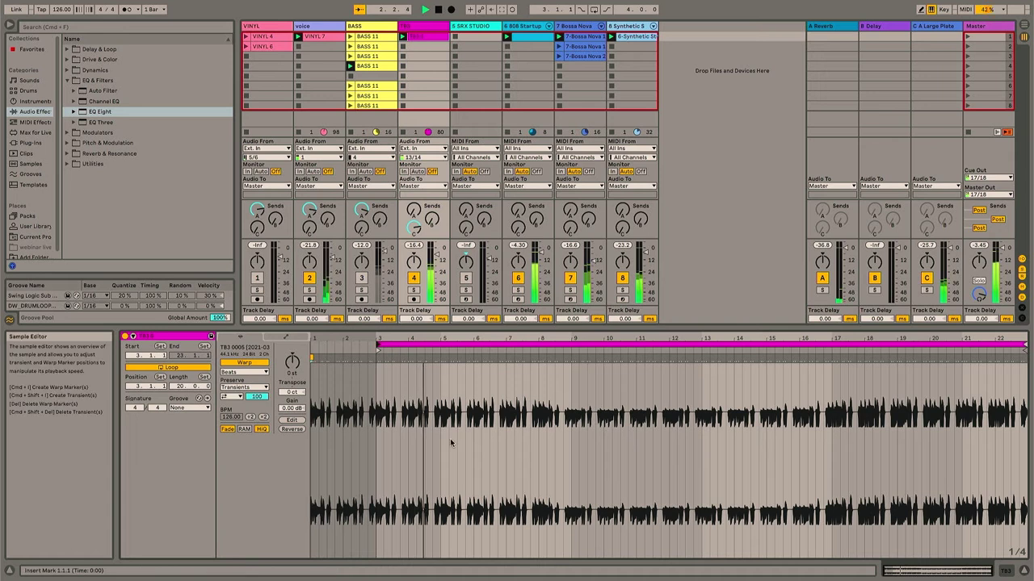
drag(377, 345, 373, 345)
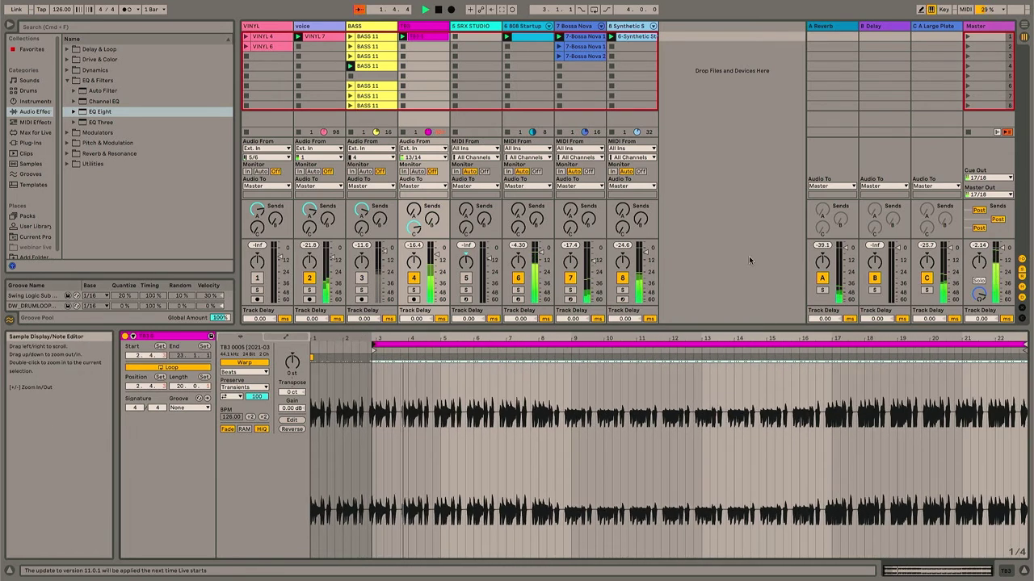
Step: Stop playback, shorten the TB3 clip's loop length to 16 bars, and restart playback
key(space)
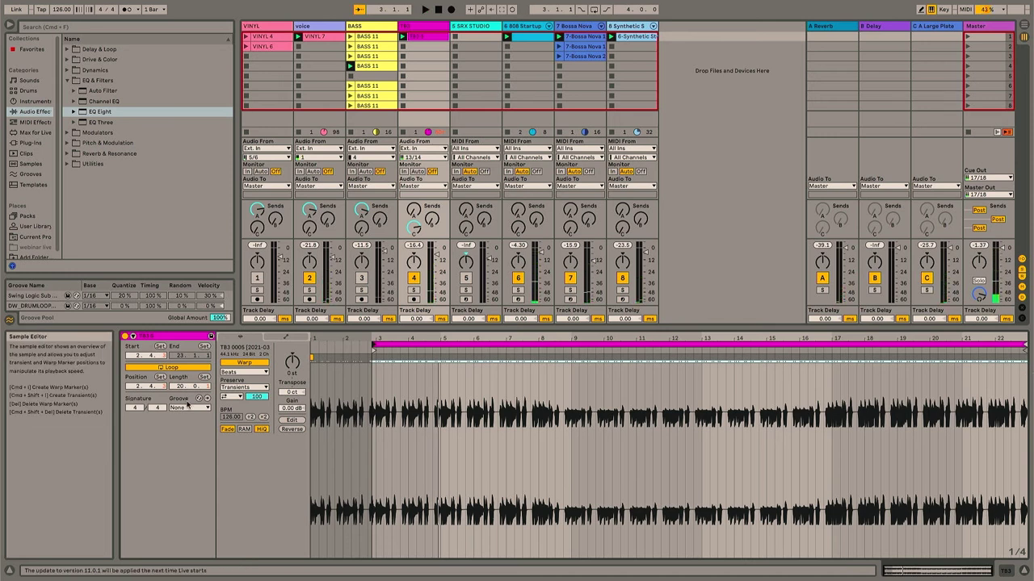
drag(208, 387, 207, 405)
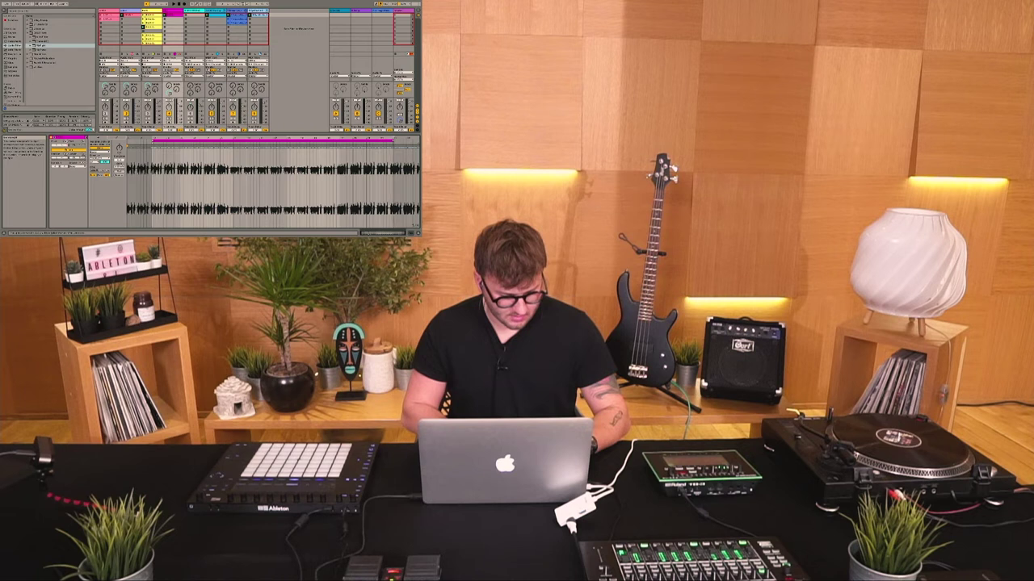
drag(85, 157, 85, 163)
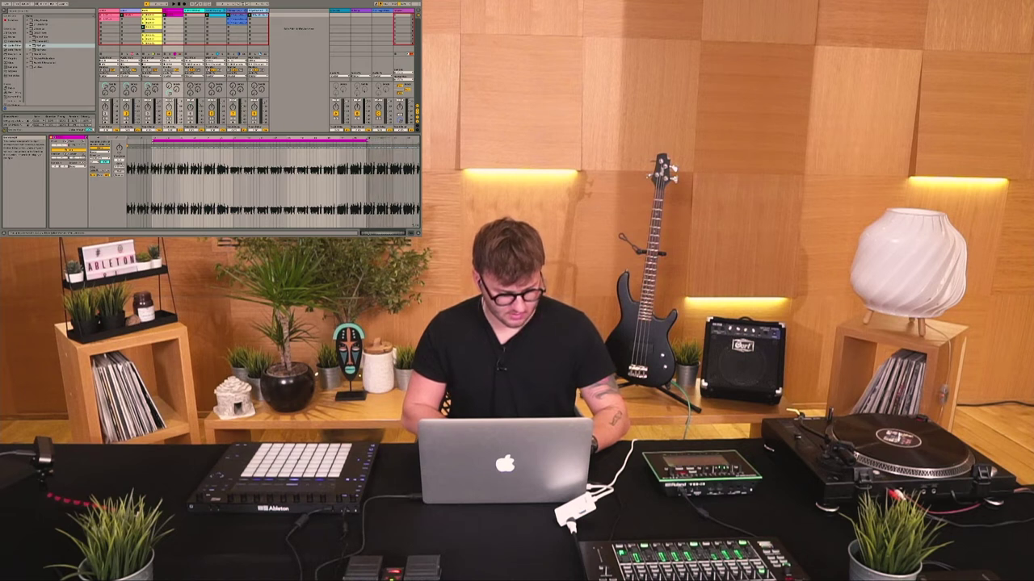
key(space)
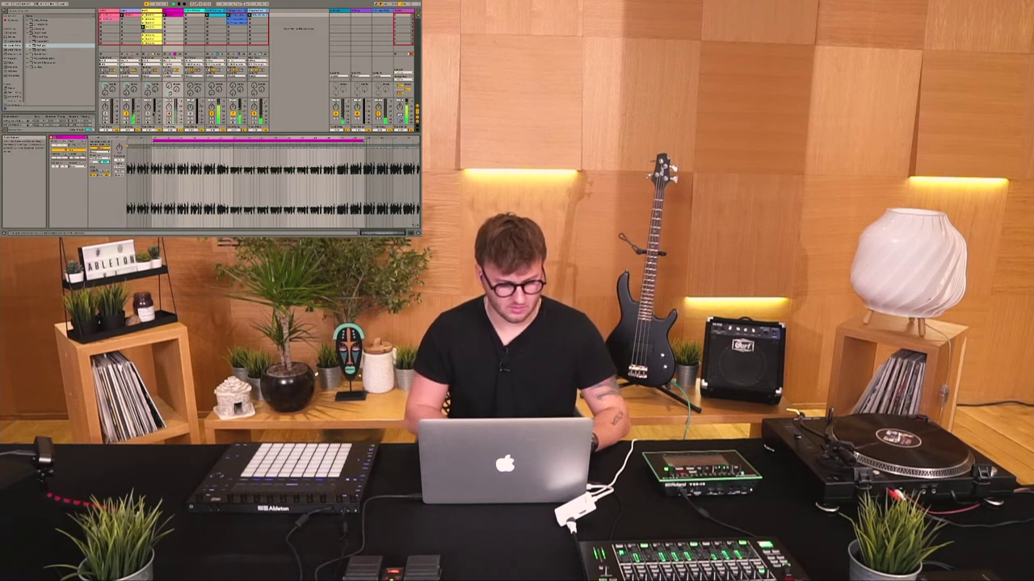
Step: Launch the BASS clip in scene 6 and display the device chains of the TB3 and BASS tracks
click(144, 35)
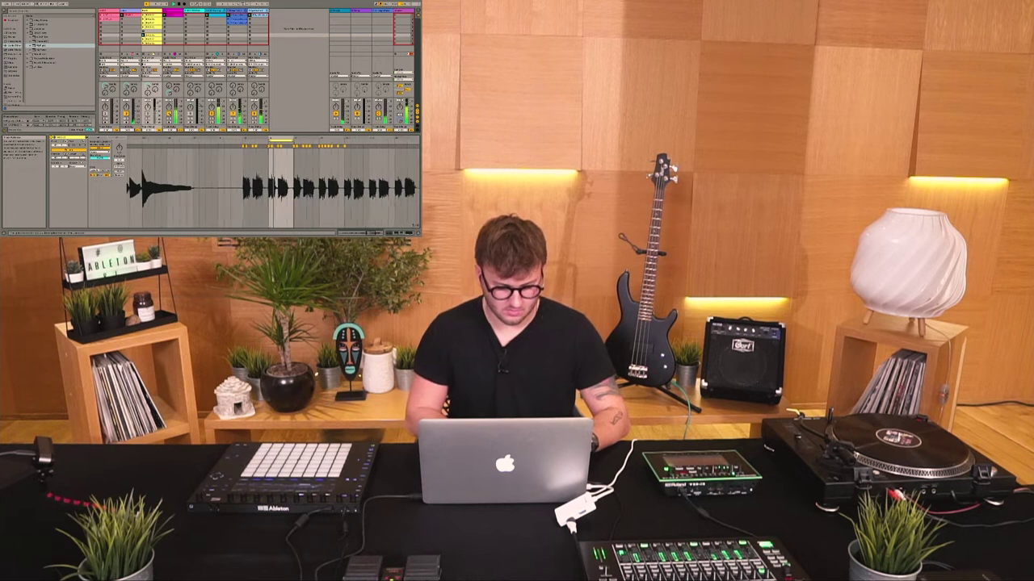
double_click(172, 10)
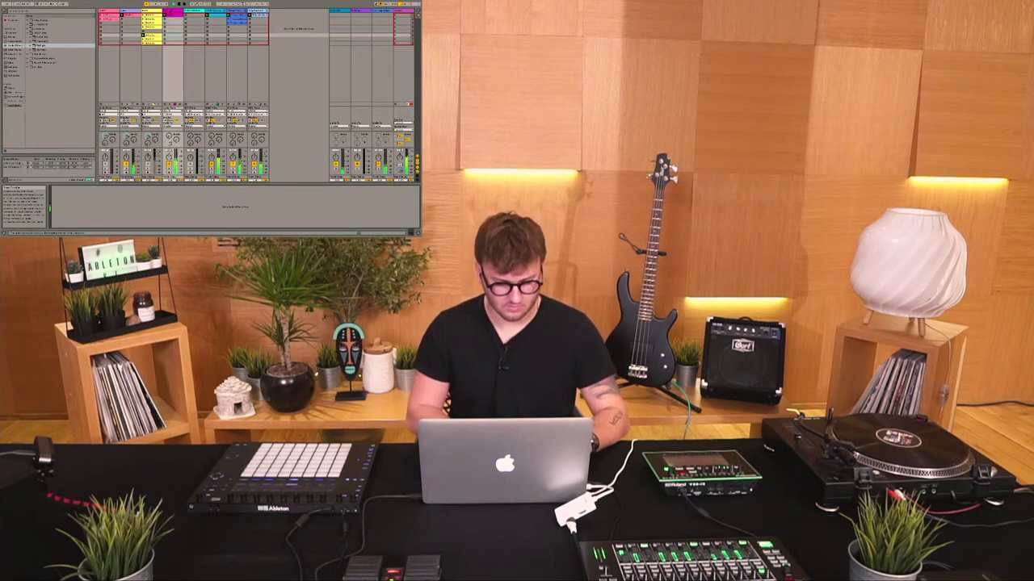
click(143, 11)
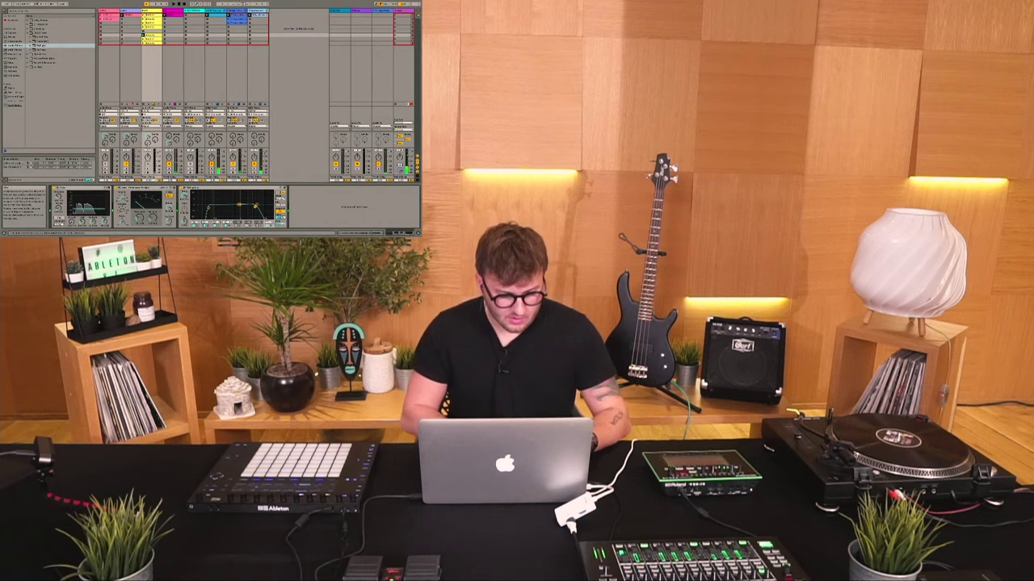
Step: Play the VINYL 4 clip and adjust the VINYL track's EQ Eight, bringing the middle band to about 2.4 dB at 1.90 kHz
click(110, 11)
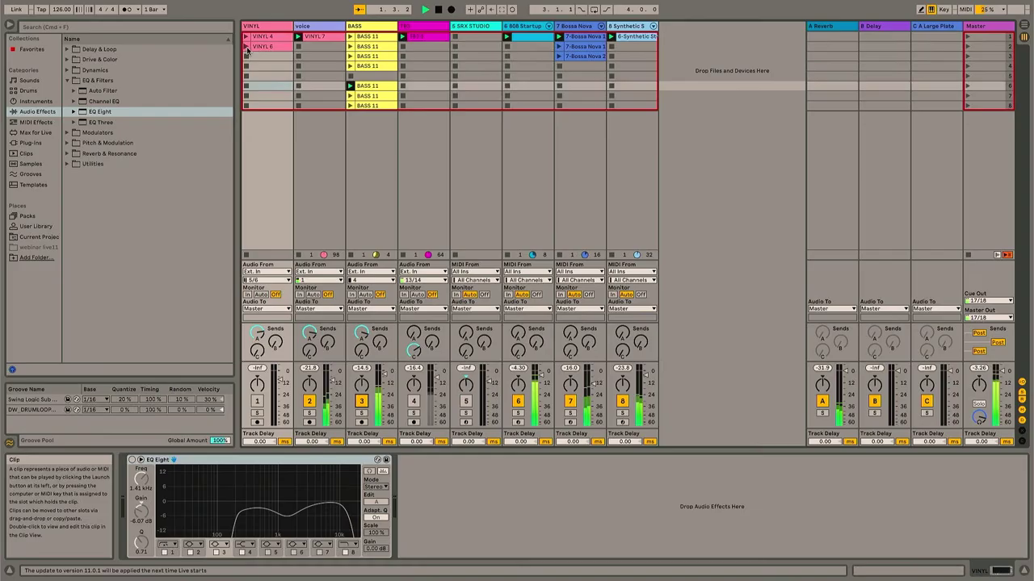
click(271, 46)
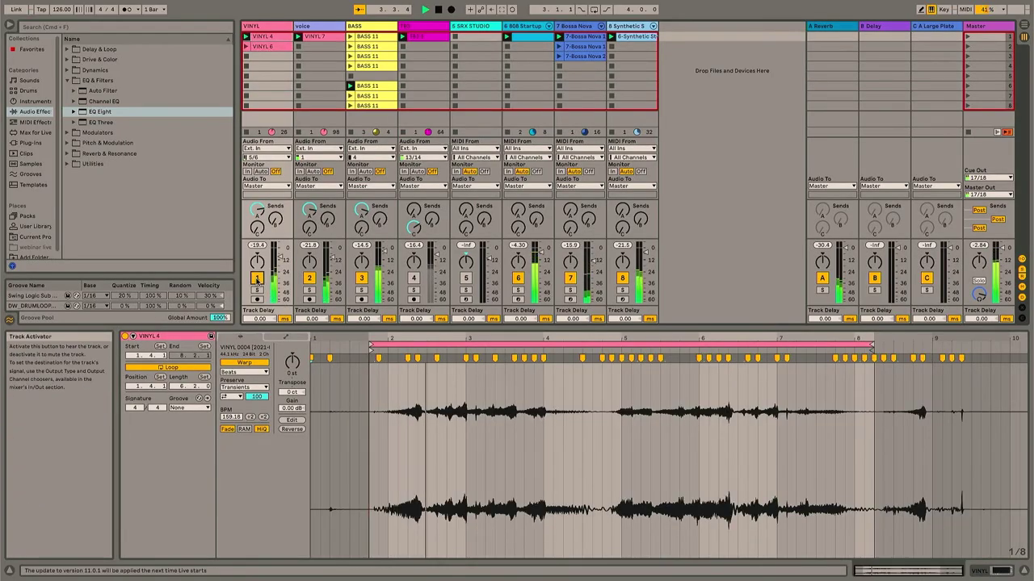
double_click(264, 26)
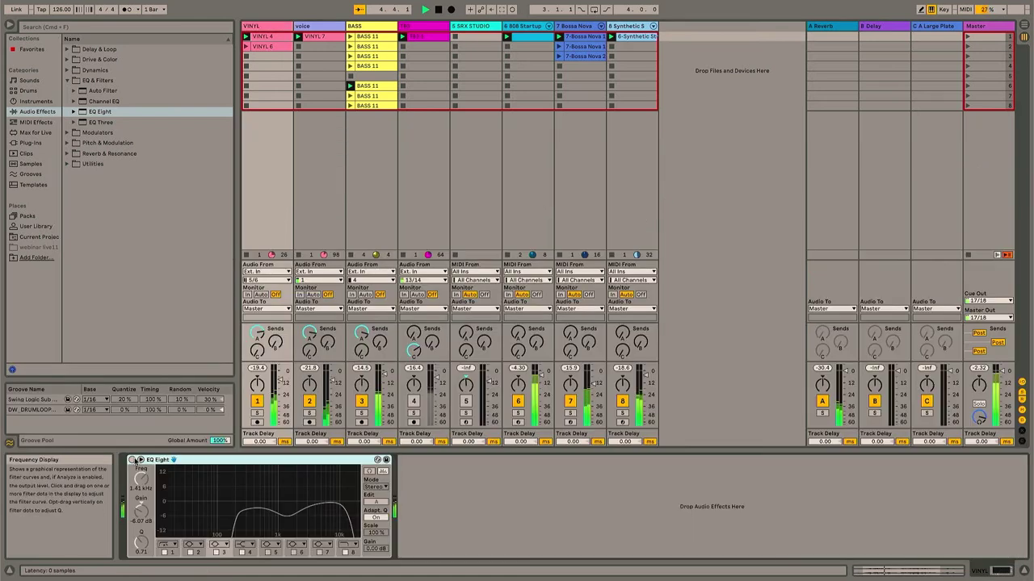
drag(227, 508, 296, 499)
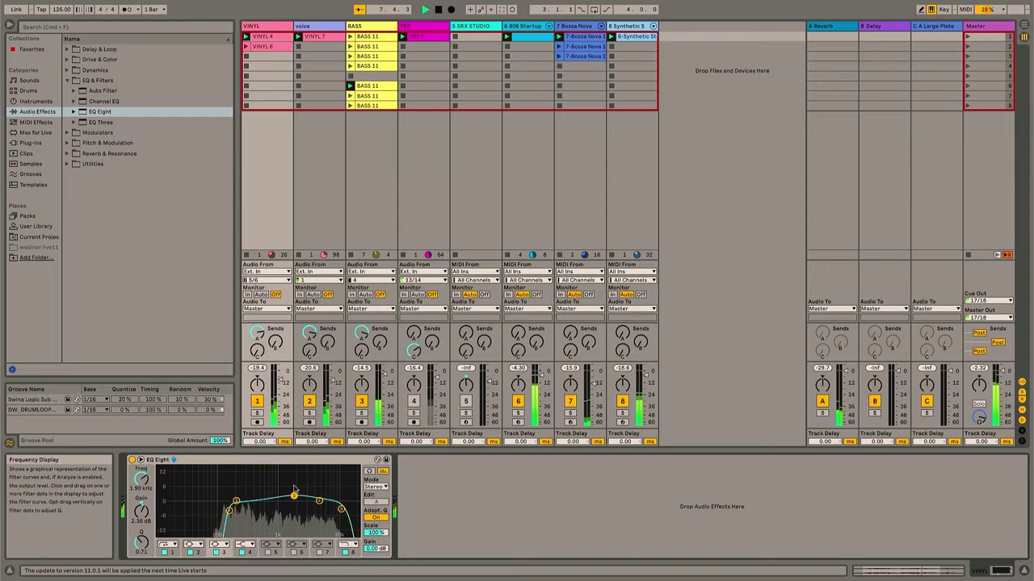
Step: Launch the VINYL 6 clip on the VINYL track, open it for editing, and stop playback
click(246, 47)
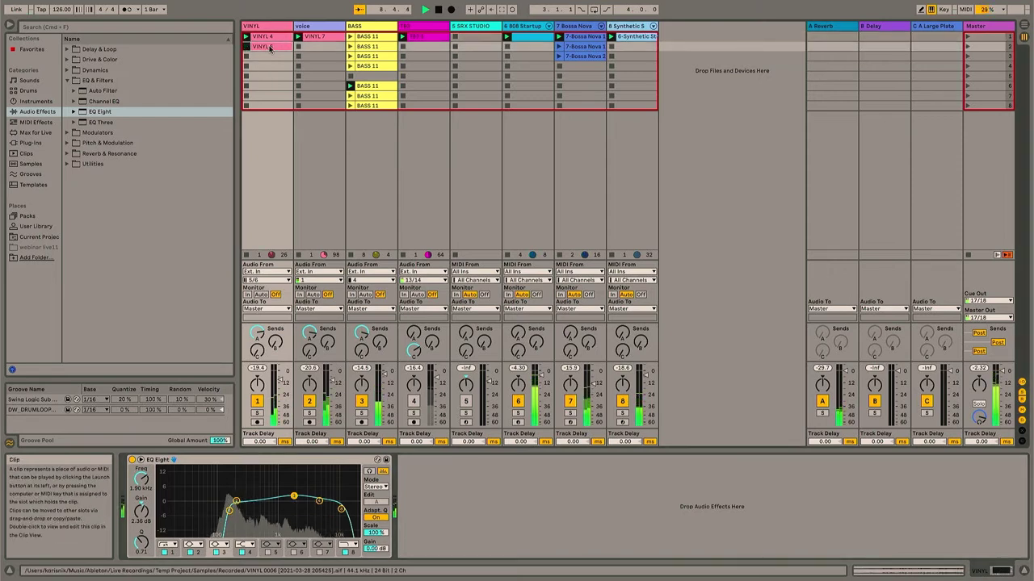
double_click(249, 47)
key(space)
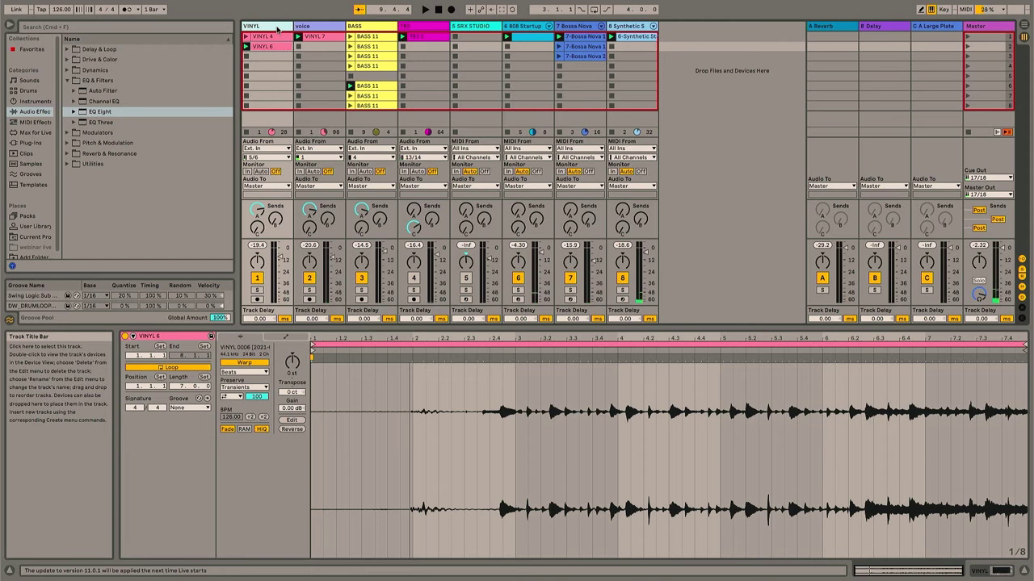
Step: Duplicate the VINYL track and deactivate EQ Eight on the duplicate
click(277, 29)
key(ctrl+d)
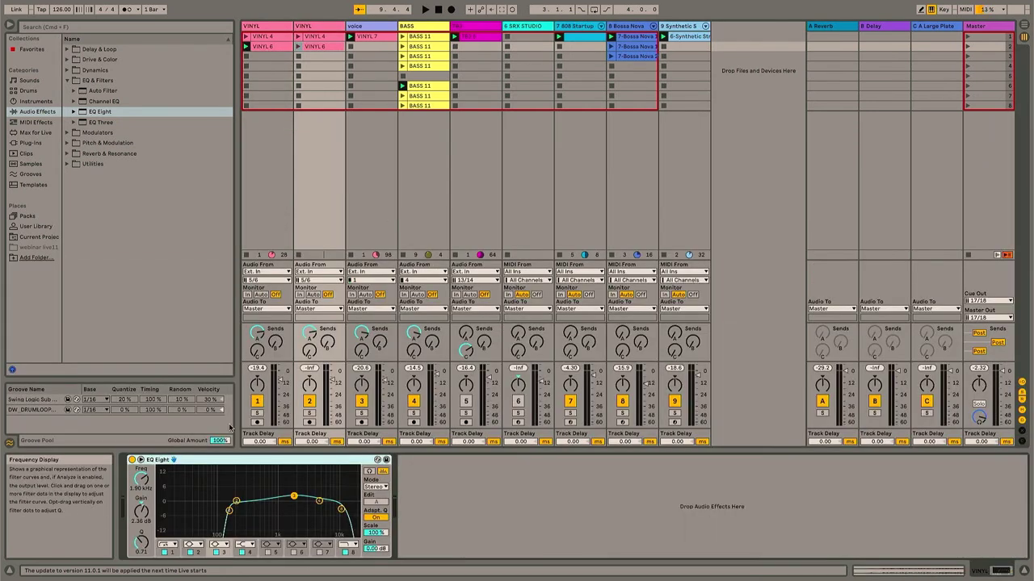
click(132, 460)
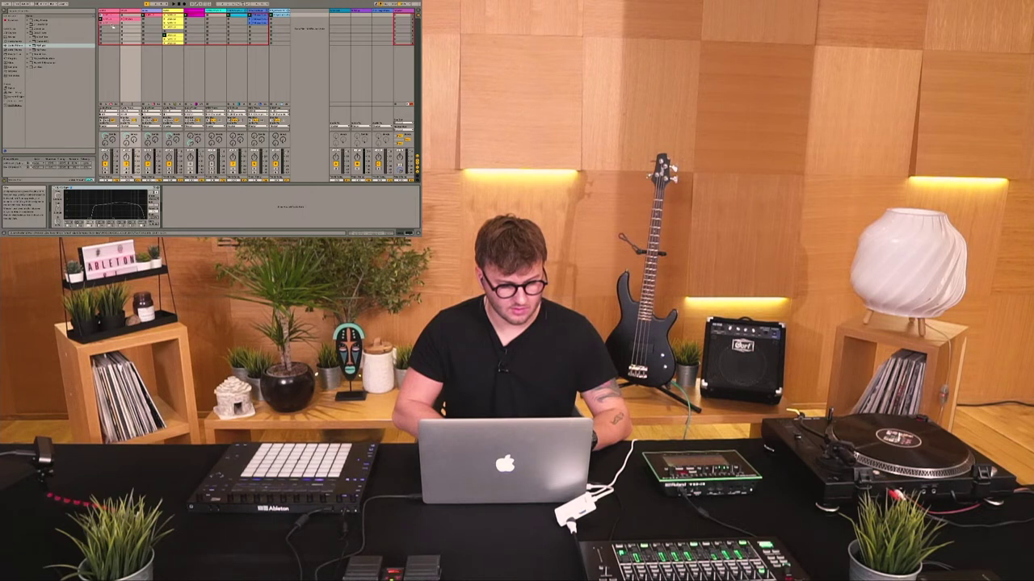
Step: Restart playback, delete the VINYL 6 clip from the original VINYL track, and open the VINYL 6 clip on the duplicate
click(111, 11)
key(space)
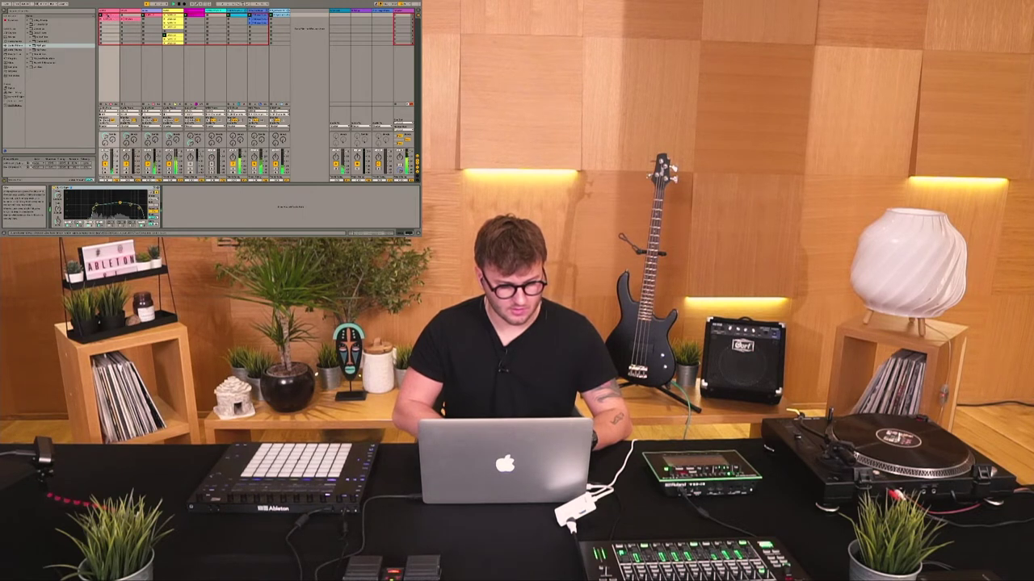
double_click(107, 15)
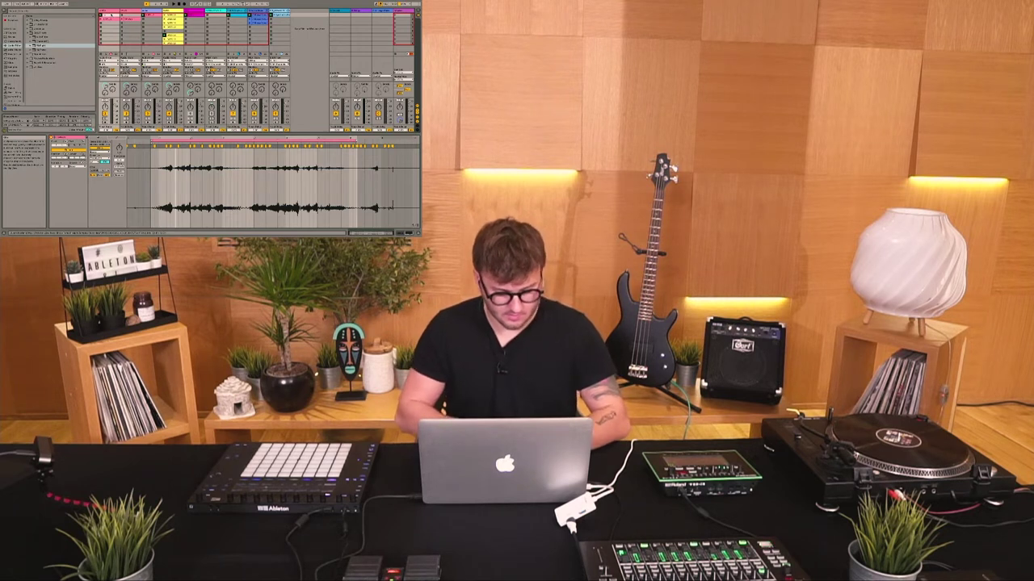
click(111, 20)
key(Delete)
click(131, 19)
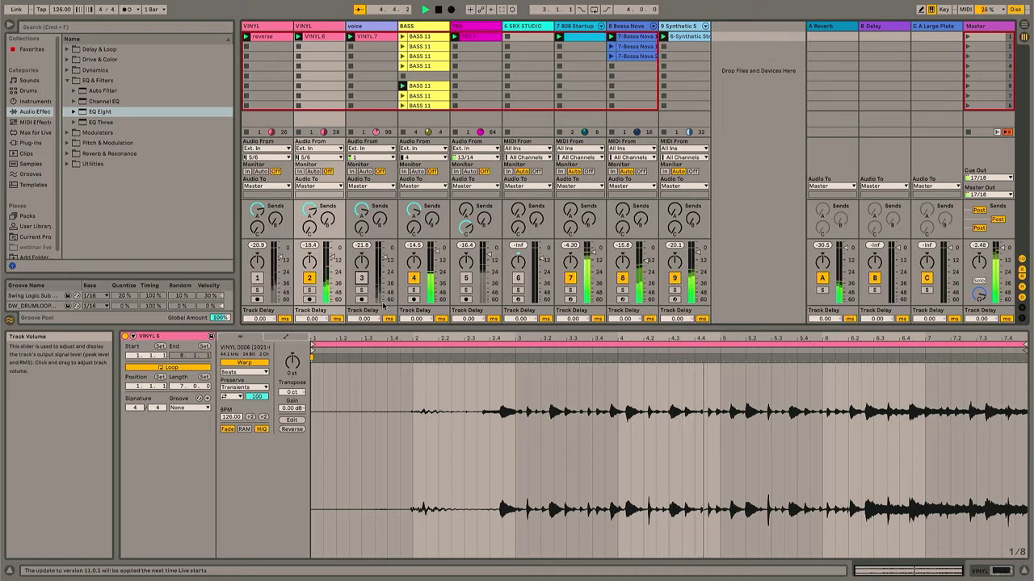
Step: Set the VINYL 6 clip's loop to start at 3.3.3 with length 0.2.2, and insert warp markers on its transients
drag(313, 345, 580, 346)
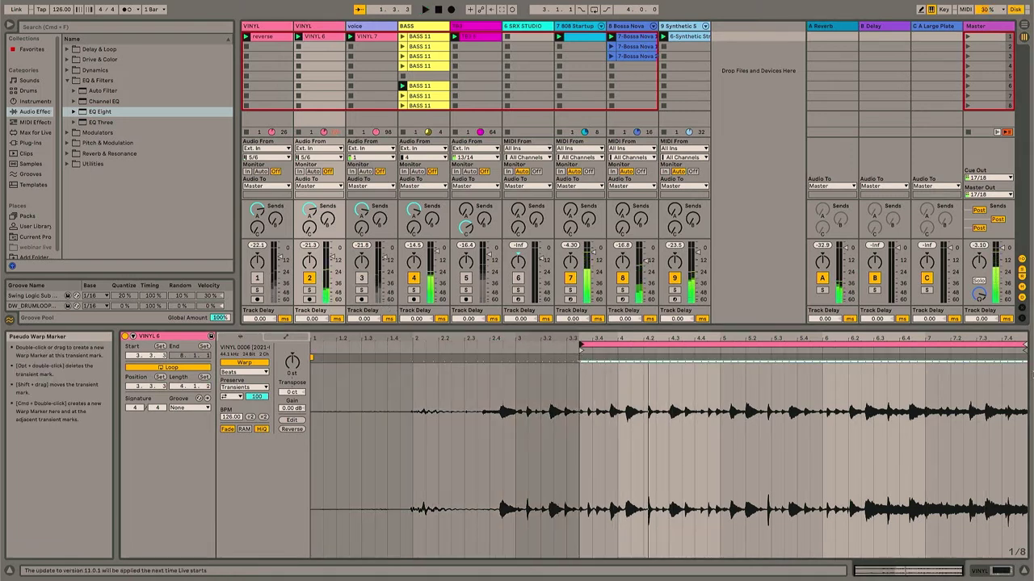
mouse_move(1023, 346)
mouse_down()
mouse_move(634, 346)
mouse_move(617, 362)
mouse_up()
key(space)
key(super+i)
key(space)
key(space)
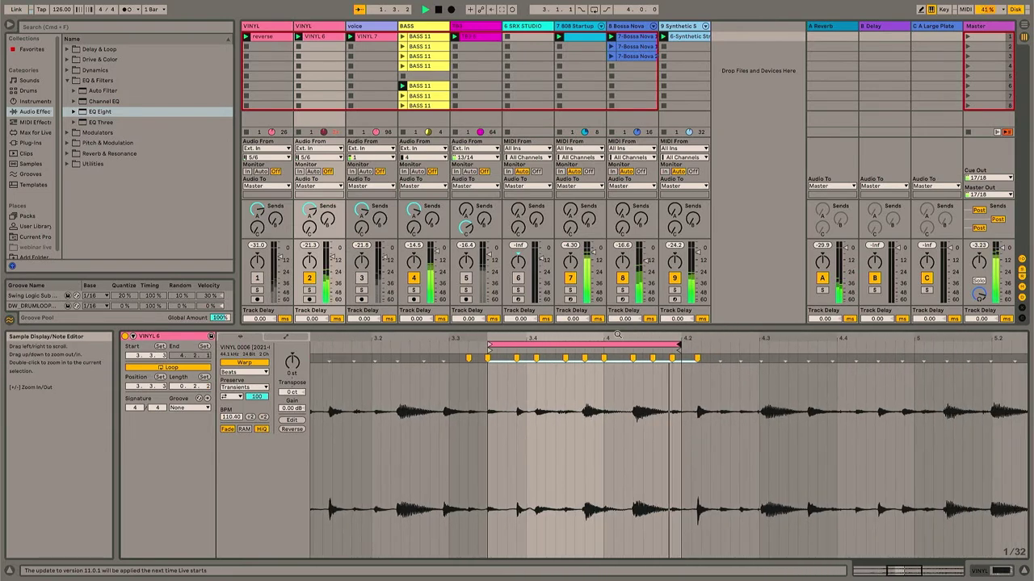
Step: Shift the VINYL 6 loop to start at 3.3.2 and audition it
key(space)
key(space)
key(space)
mouse_move(625, 345)
mouse_down()
mouse_move(605, 345)
mouse_move(616, 351)
mouse_up()
key(space)
key(space)
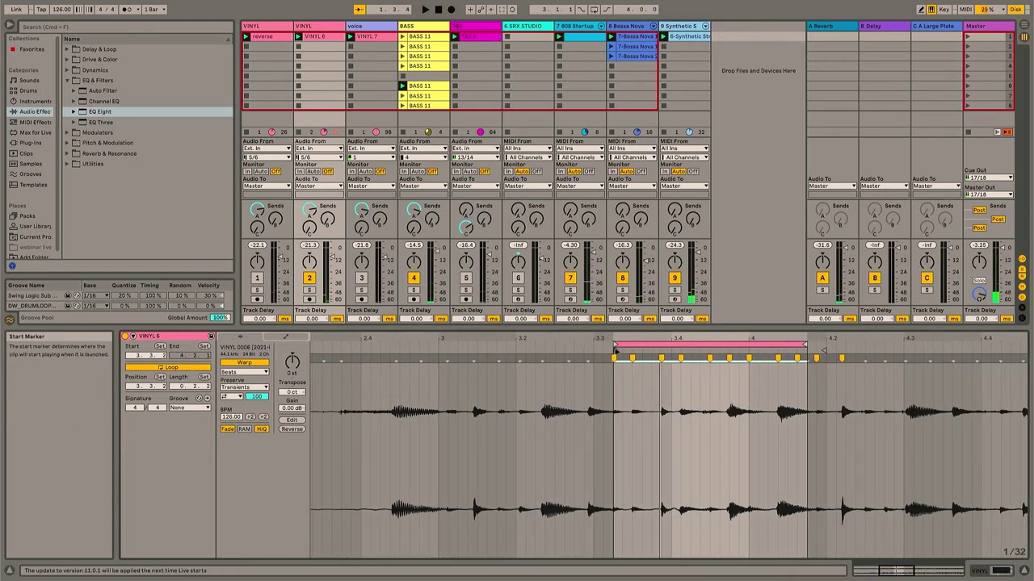
key(space)
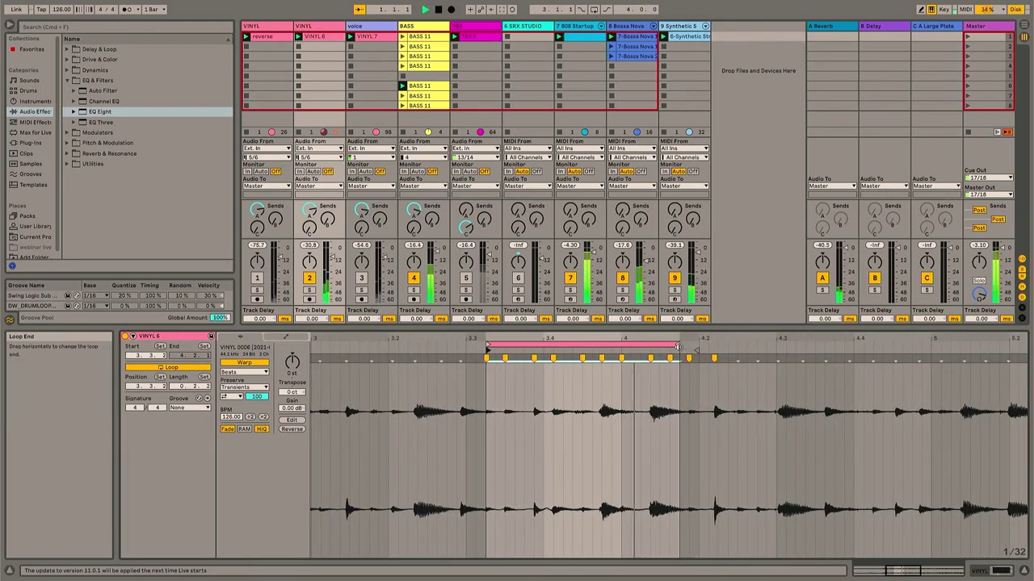
key(space)
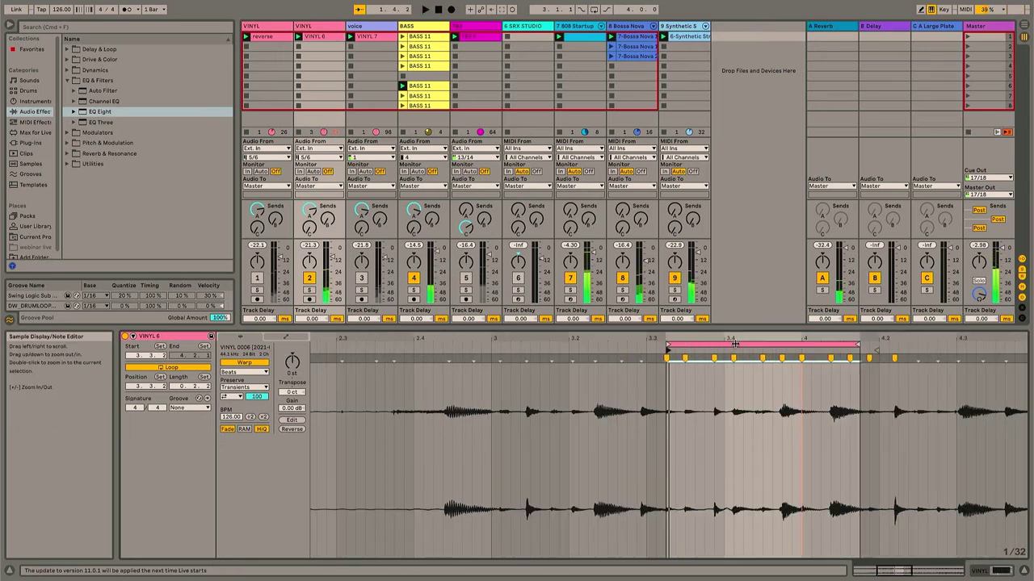
Step: Shorten the VINYL 6 loop to 0.0.3, move its position to 3.1.3, and audition it
drag(859, 344, 731, 345)
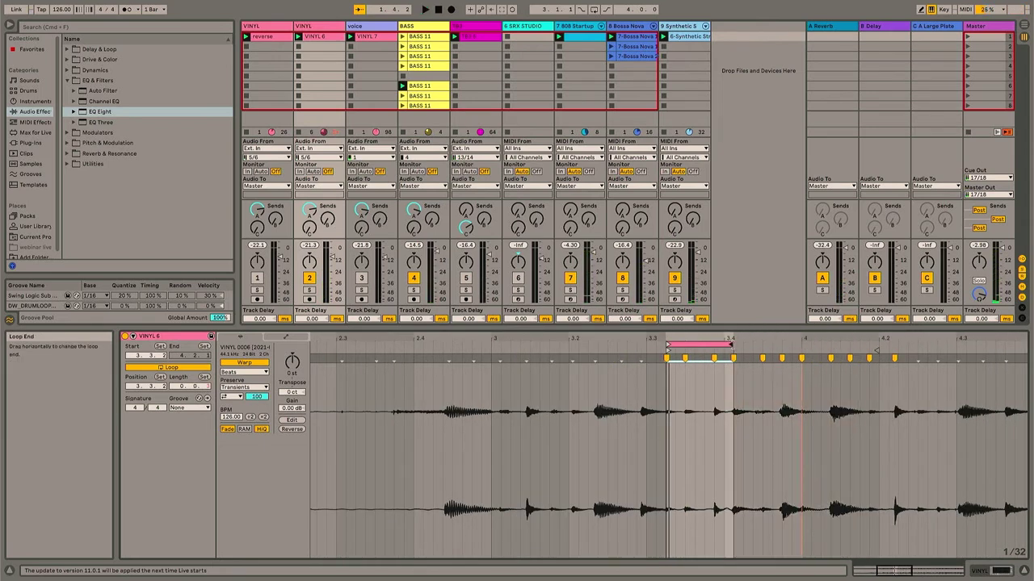
key(space)
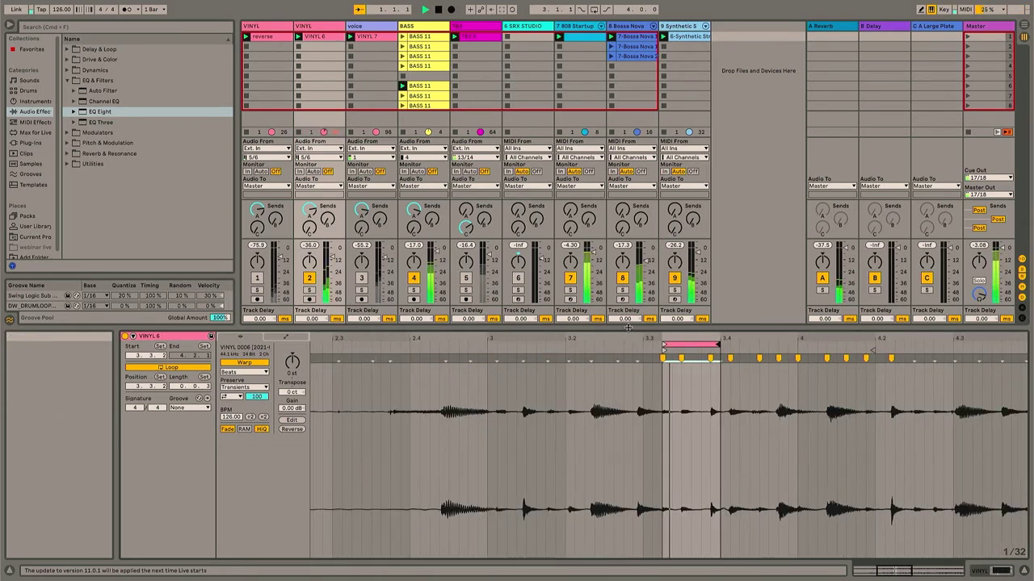
key(space)
drag(667, 346, 532, 353)
key(space)
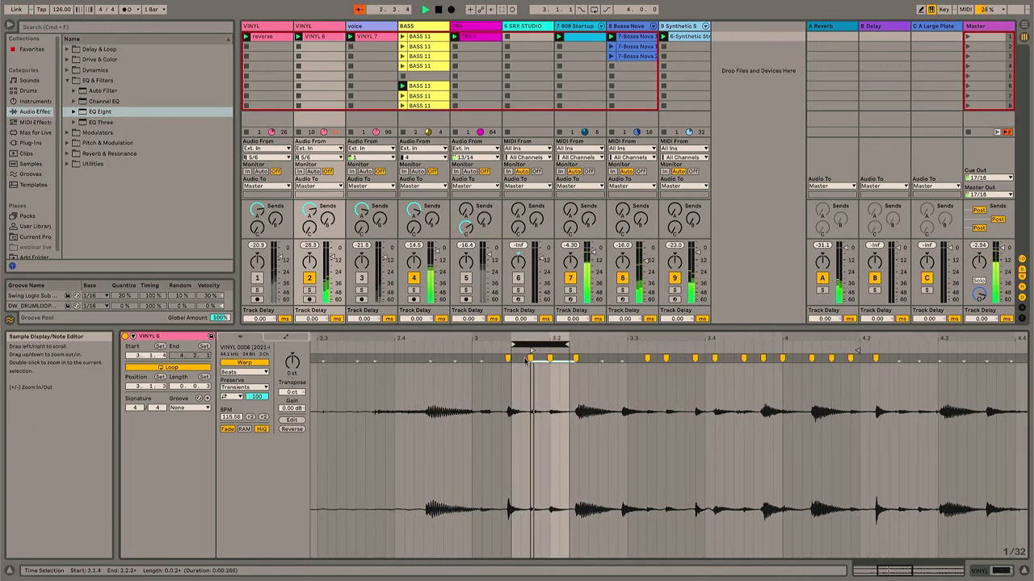
Step: Turn off transient looping for the VINYL 6 clip and reduce its transient envelope to 28
click(235, 397)
click(231, 405)
drag(257, 396, 257, 408)
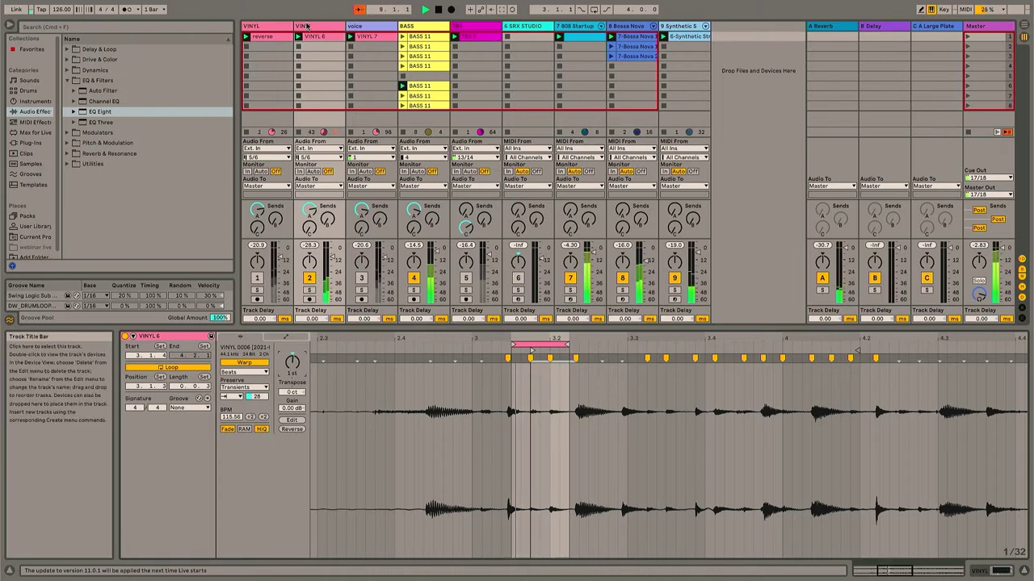
Step: Replace the deactivated EQ on the duplicate VINYL track with a fresh EQ Eight and make its first band a low cut
drag(128, 111, 286, 199)
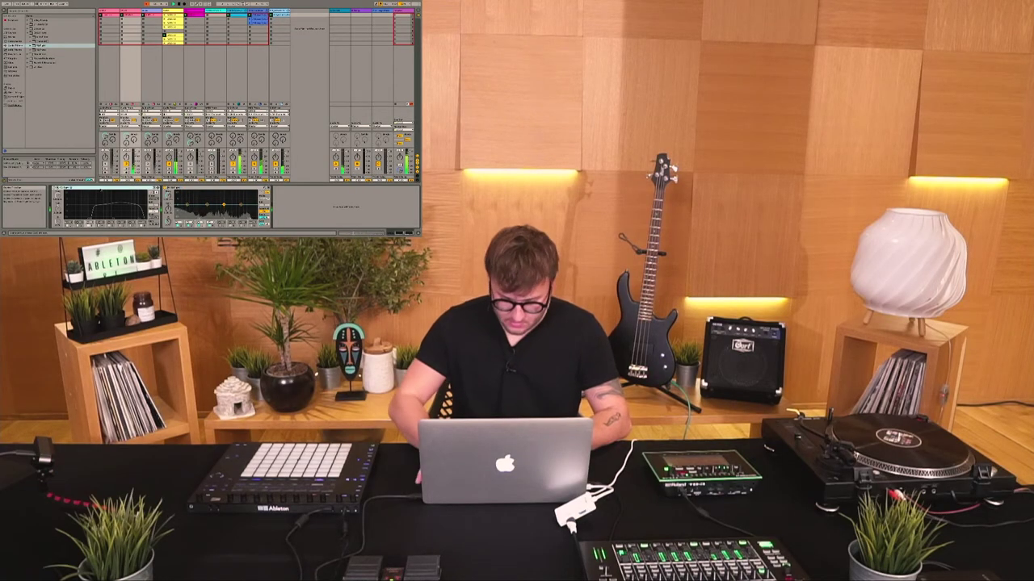
key(Delete)
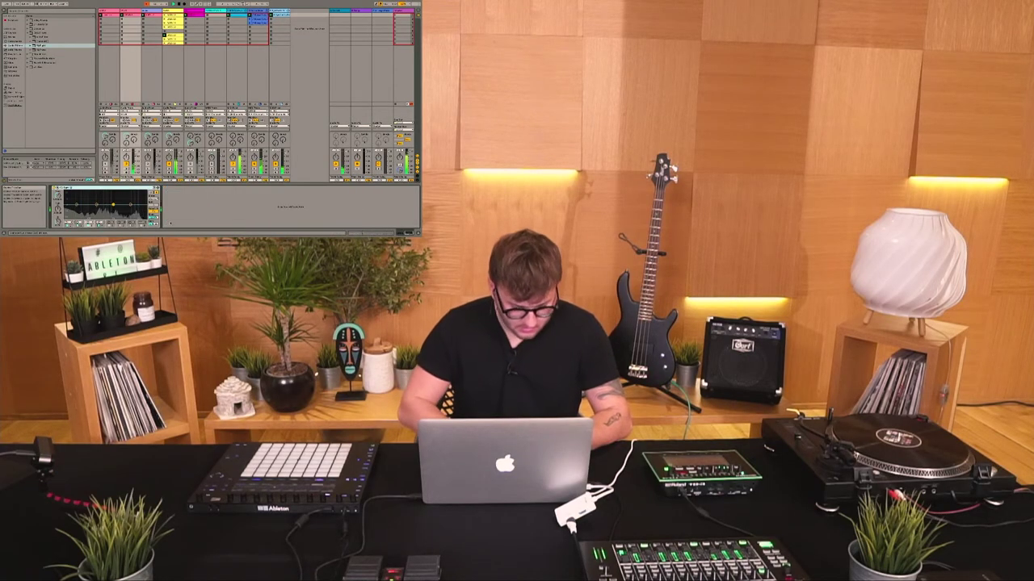
click(69, 222)
click(69, 197)
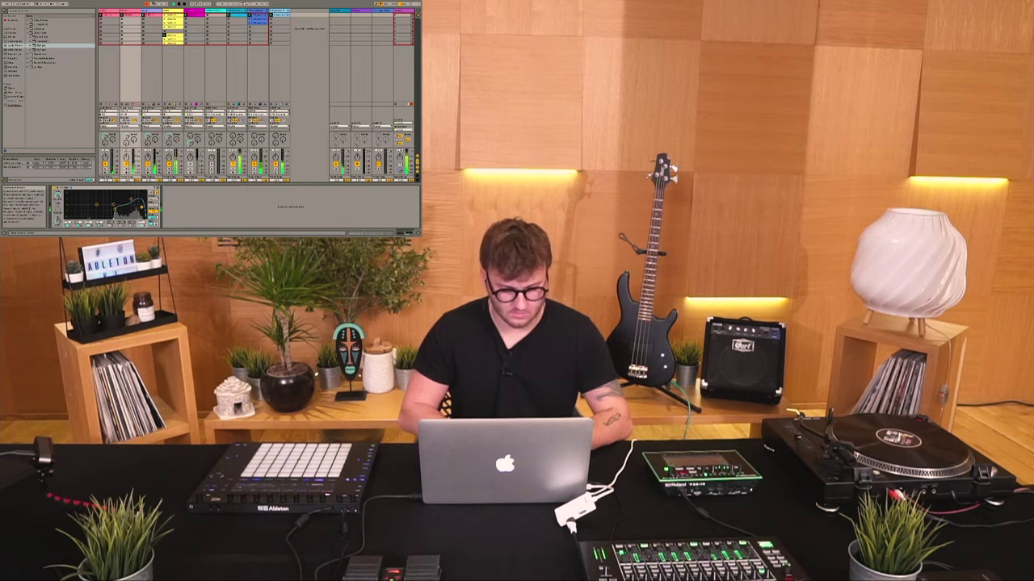
Step: Raise the voice track's volume and deactivate the BASS track
click(149, 10)
click(154, 167)
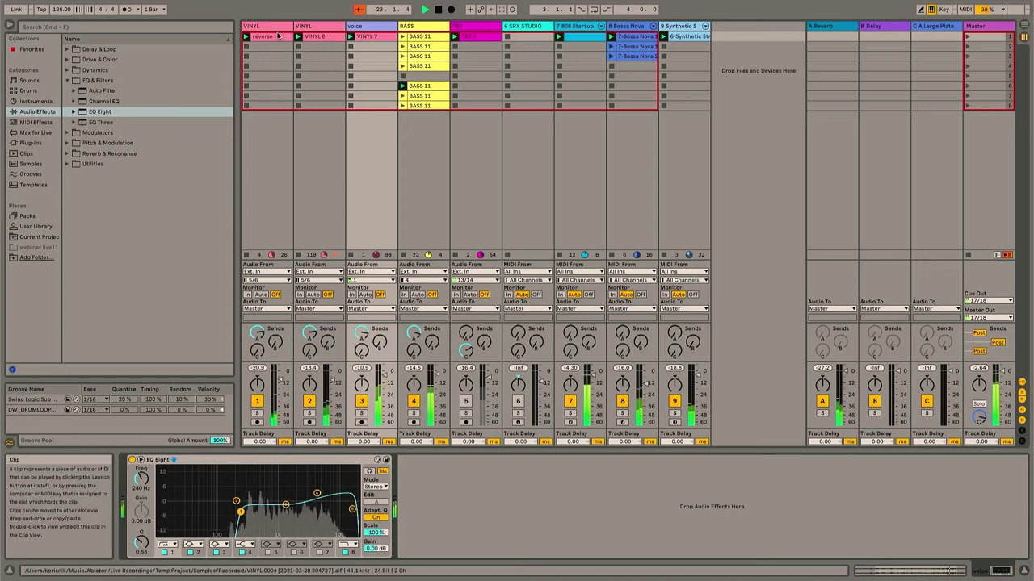
click(266, 26)
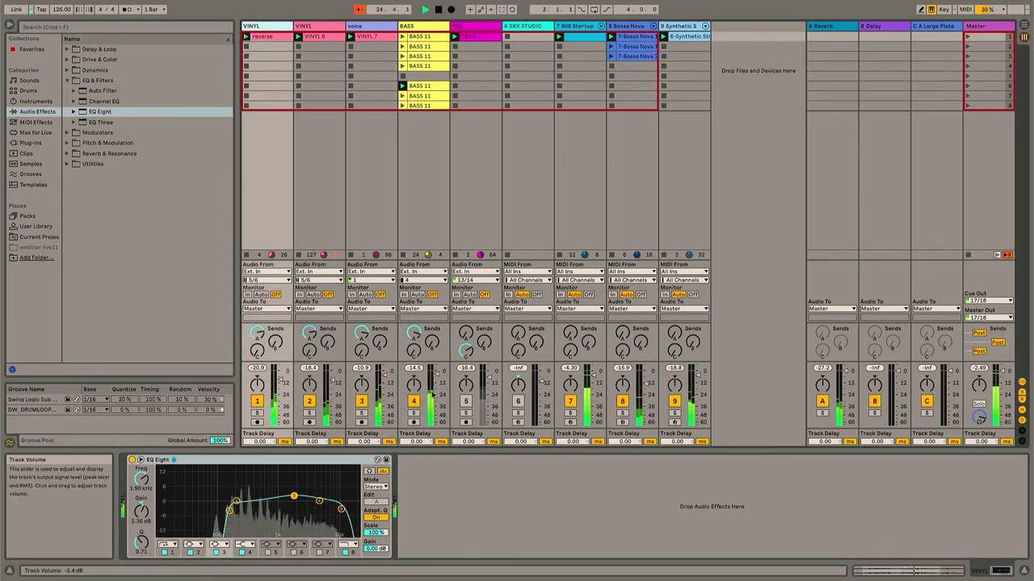
click(414, 402)
click(468, 402)
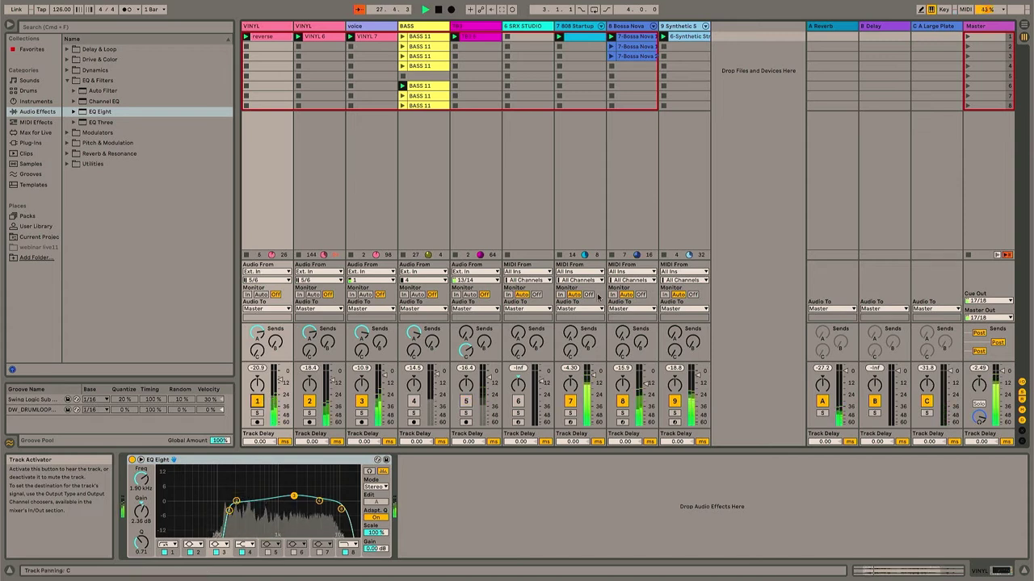
Step: Launch the Bossa Nova clip in scene 3, view its notes, and display the Bossa Nova track's device chain
click(612, 56)
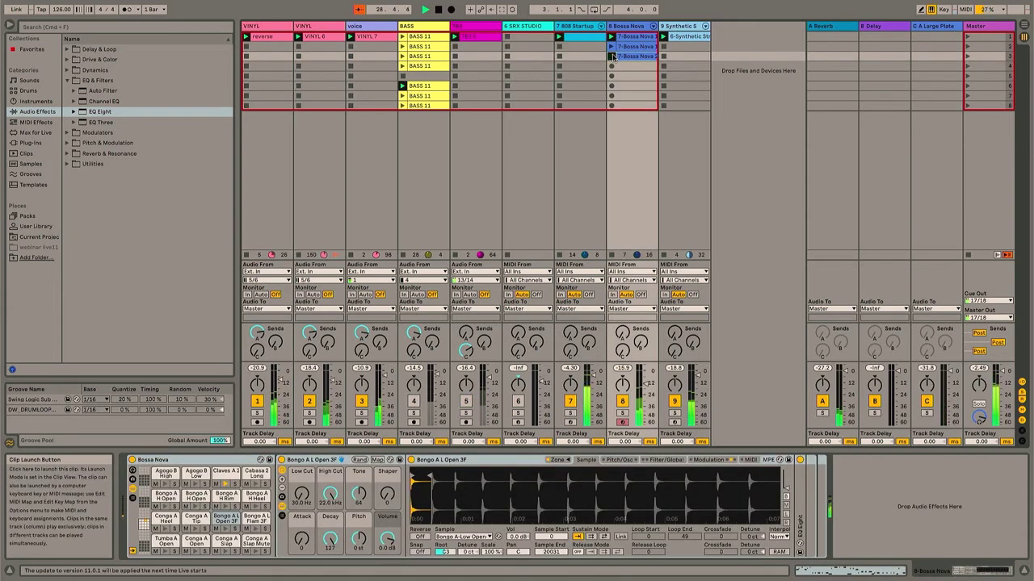
double_click(614, 57)
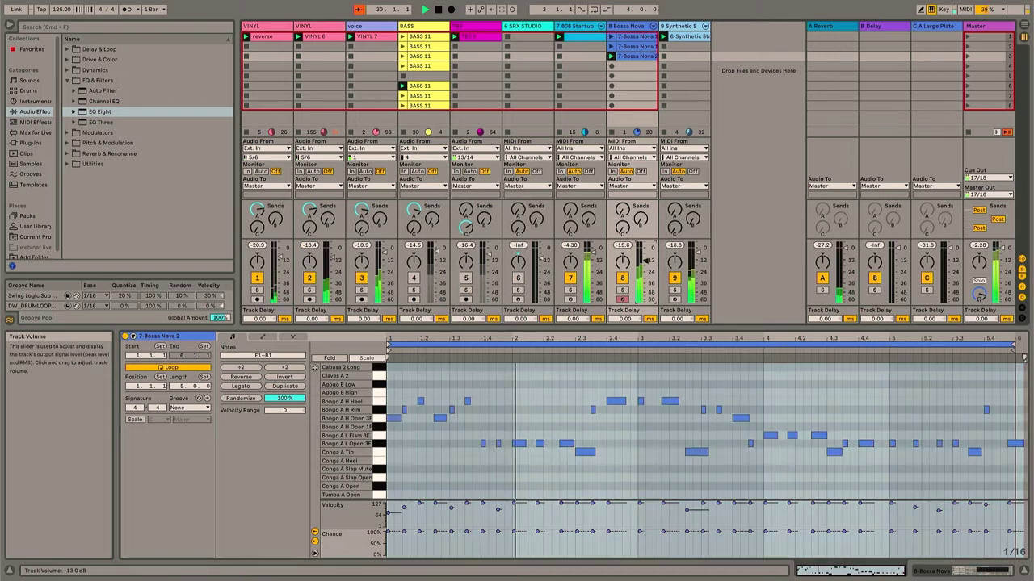
double_click(627, 26)
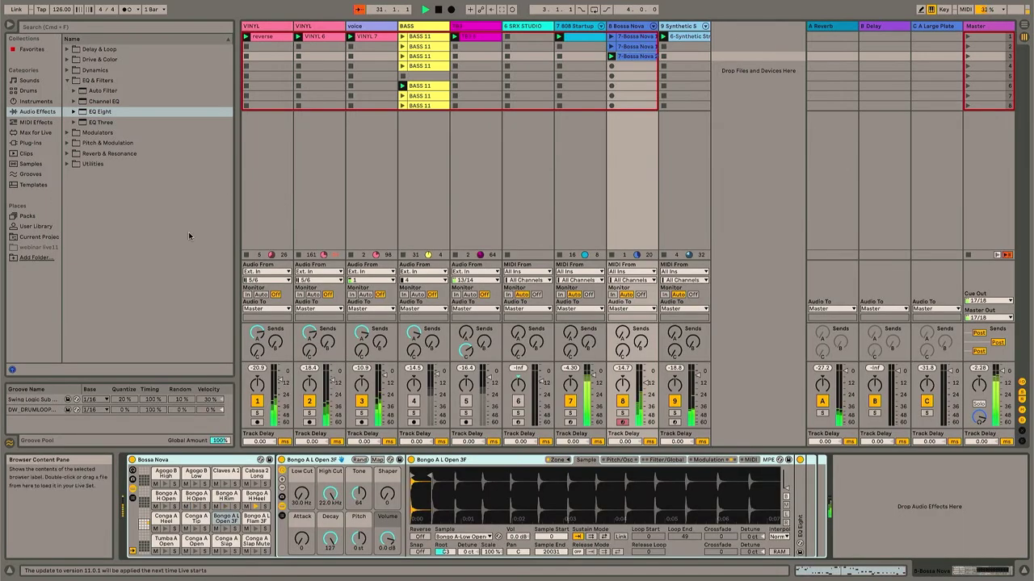
Step: Add an EQ Eight to the Bossa Nova track and set its first band as a low cut at about 72.6 Hz
double_click(100, 111)
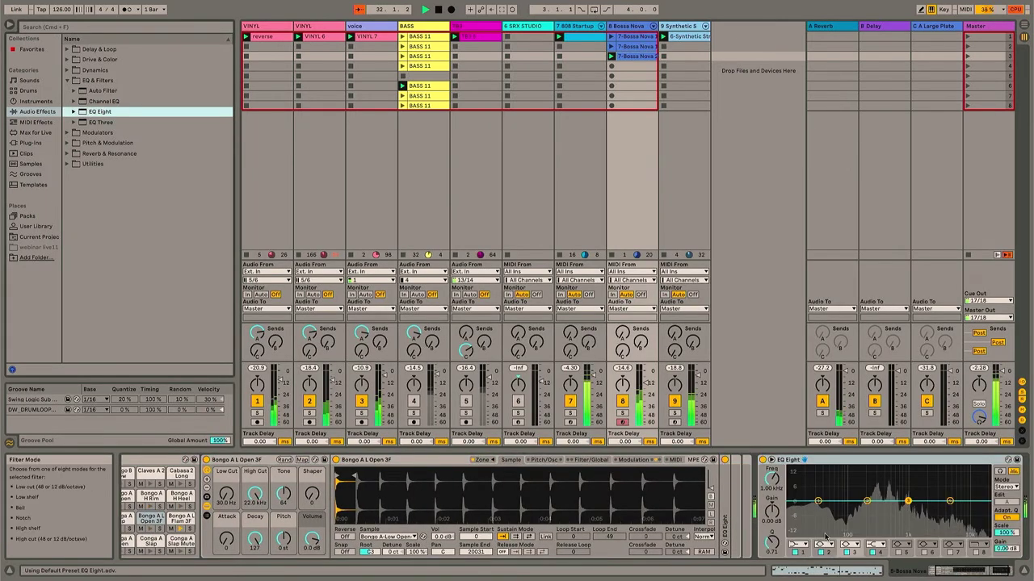
click(798, 545)
click(797, 481)
drag(818, 508, 840, 510)
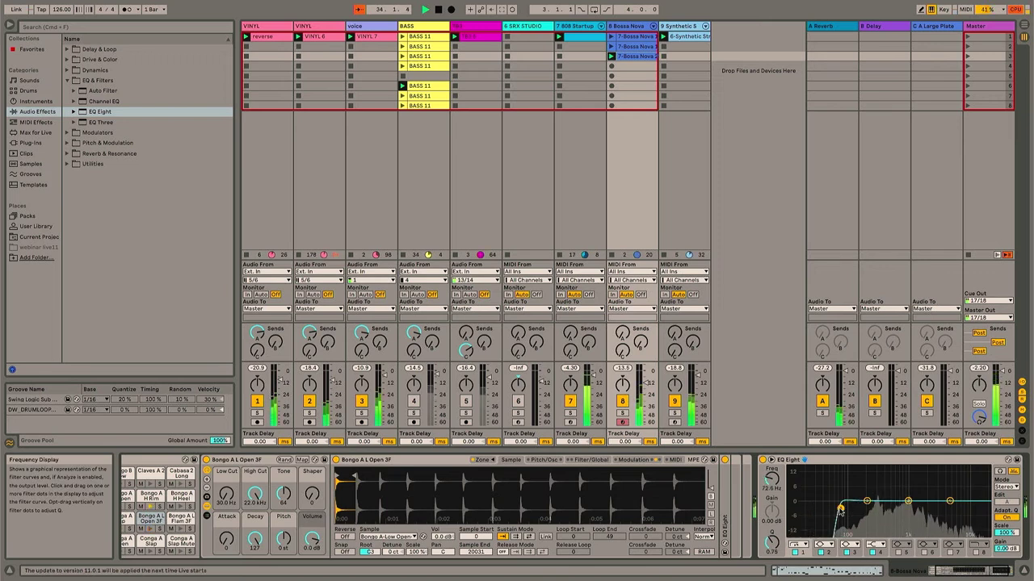
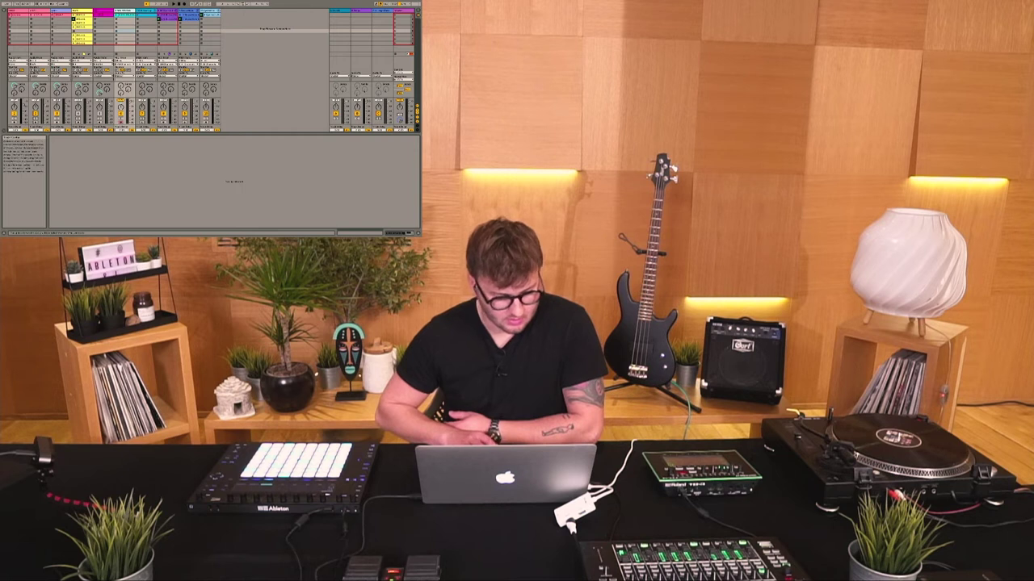
Step: Select the voice track's VINYL 7 clip for copying and switch to Arrangement View
click(41, 15)
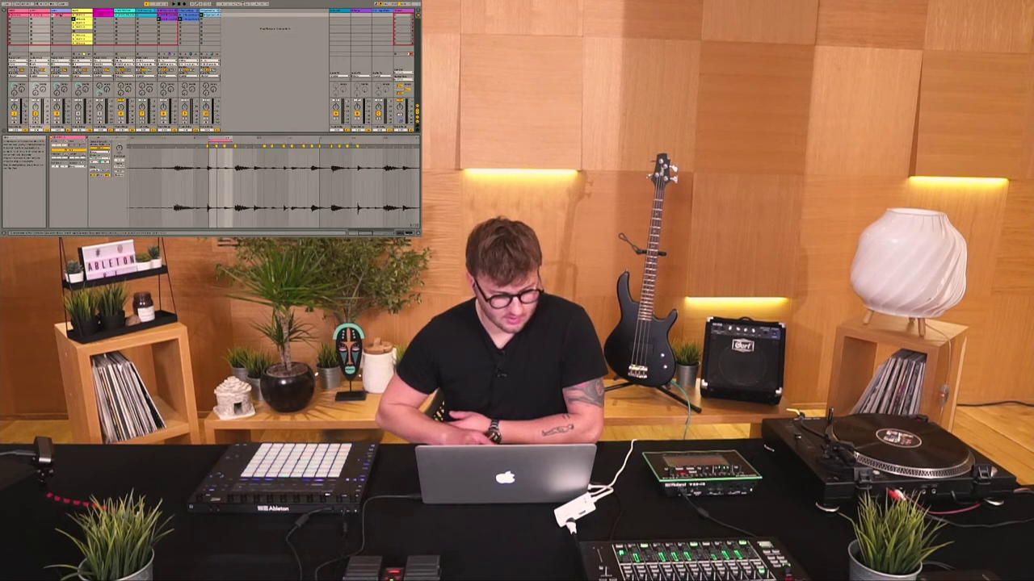
click(60, 15)
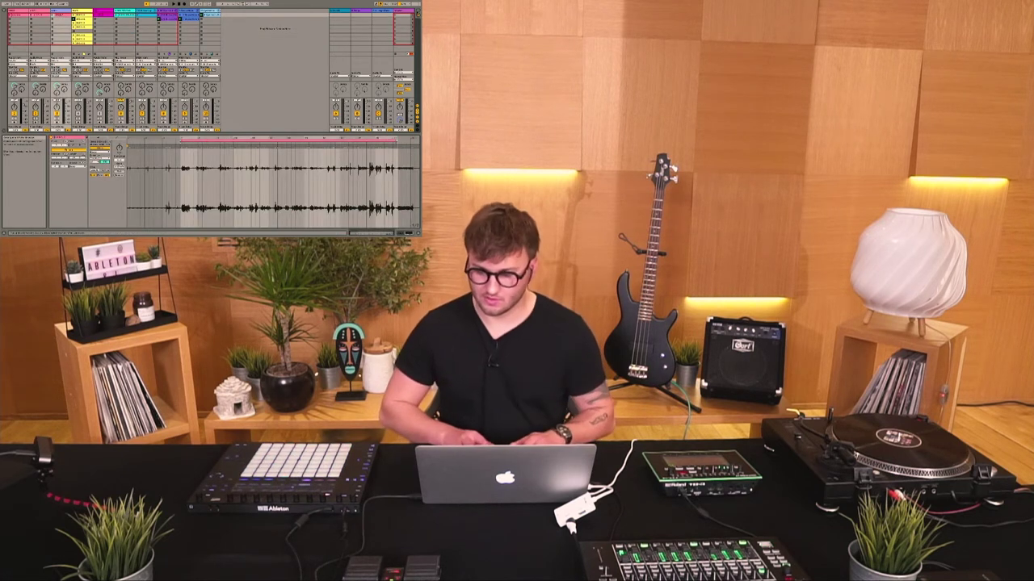
key(Tab)
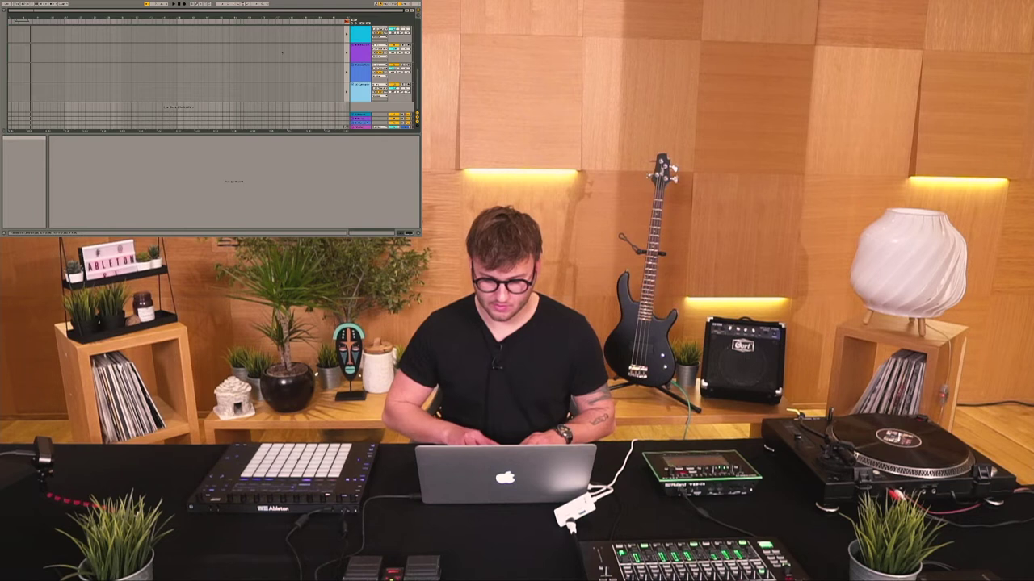
Step: Return the individual tracks to arrangement playback one by one down the track list
scroll(266, 57, down, 3)
click(347, 37)
click(347, 55)
click(346, 75)
scroll(346, 77, down, 2)
click(347, 79)
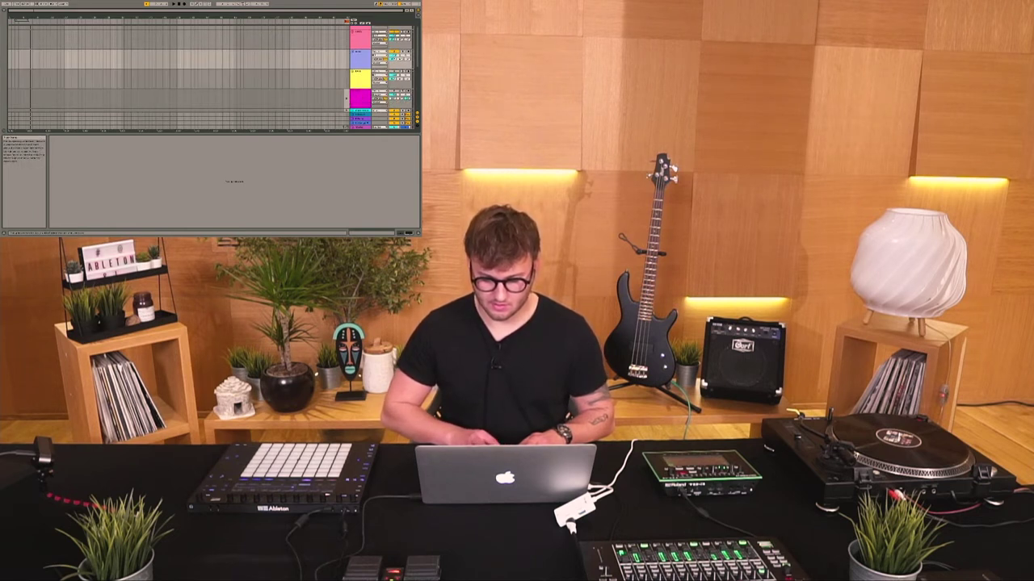
click(347, 101)
scroll(347, 101, down, 2)
click(347, 101)
scroll(347, 100, down, 2)
click(348, 100)
scroll(347, 100, down, 3)
click(347, 83)
click(347, 101)
click(362, 101)
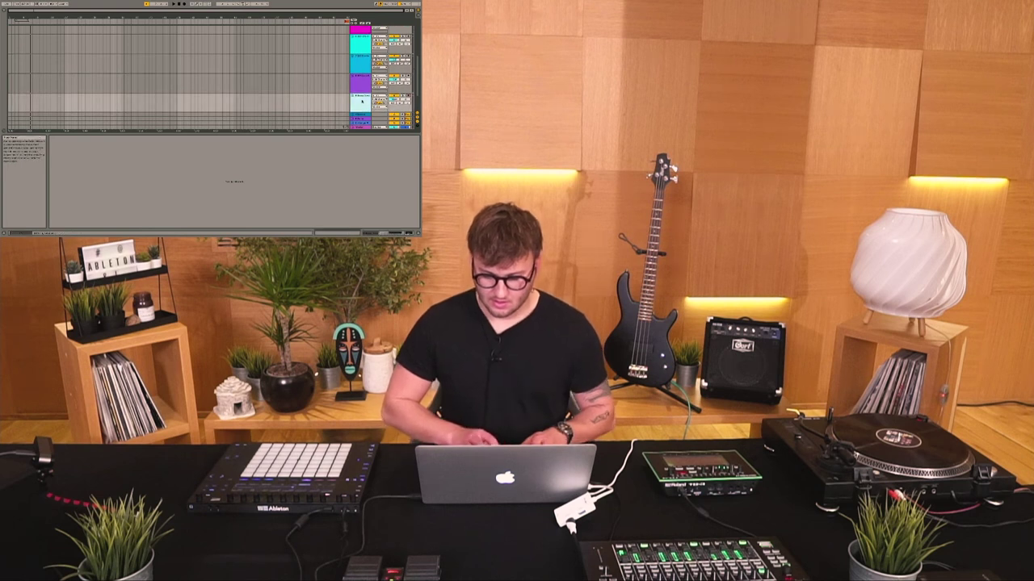
Step: Paste the copied VINYL 7 clip at the start of the voice track in the arrangement
scroll(361, 102, up, 5)
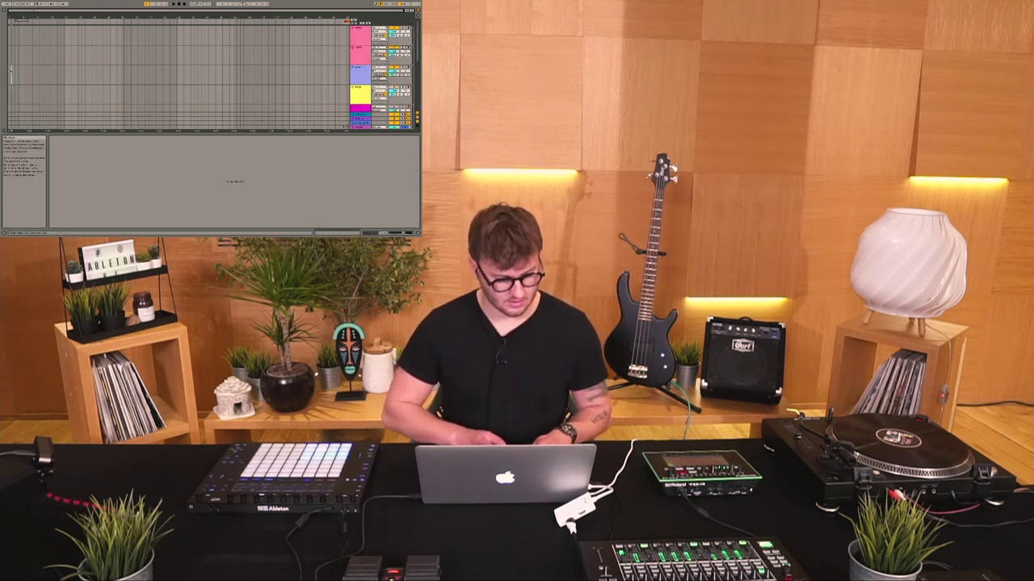
click(10, 71)
key(super+v)
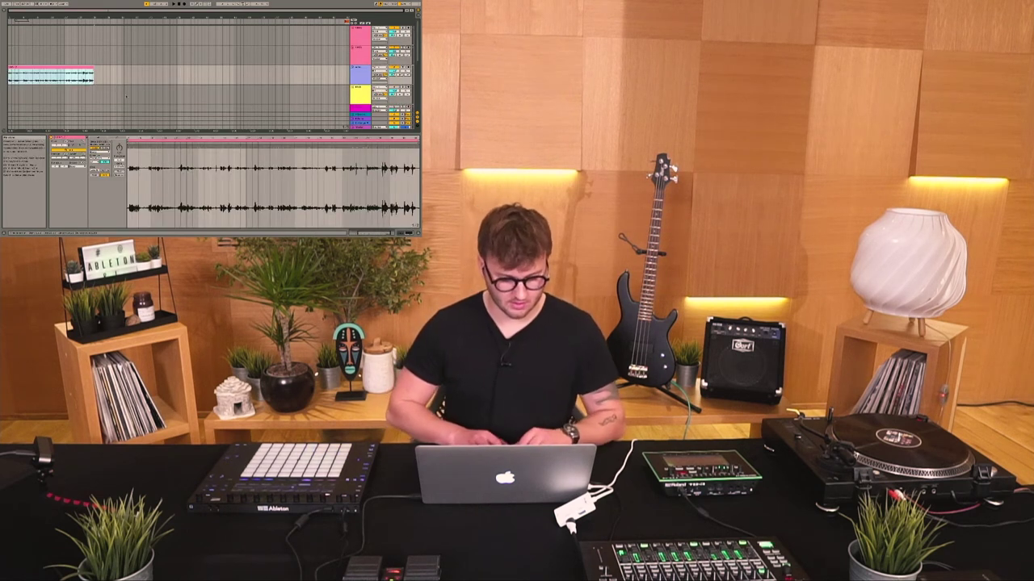
Step: Play the arrangement from the start of the VINYL 7 clip on the voice track
click(106, 84)
click(22, 76)
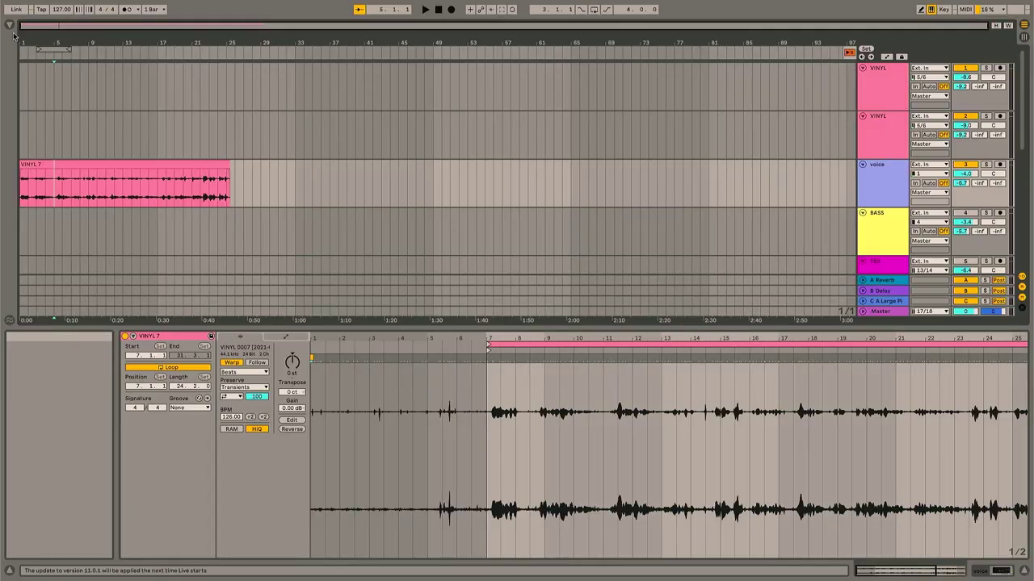
click(38, 173)
key(space)
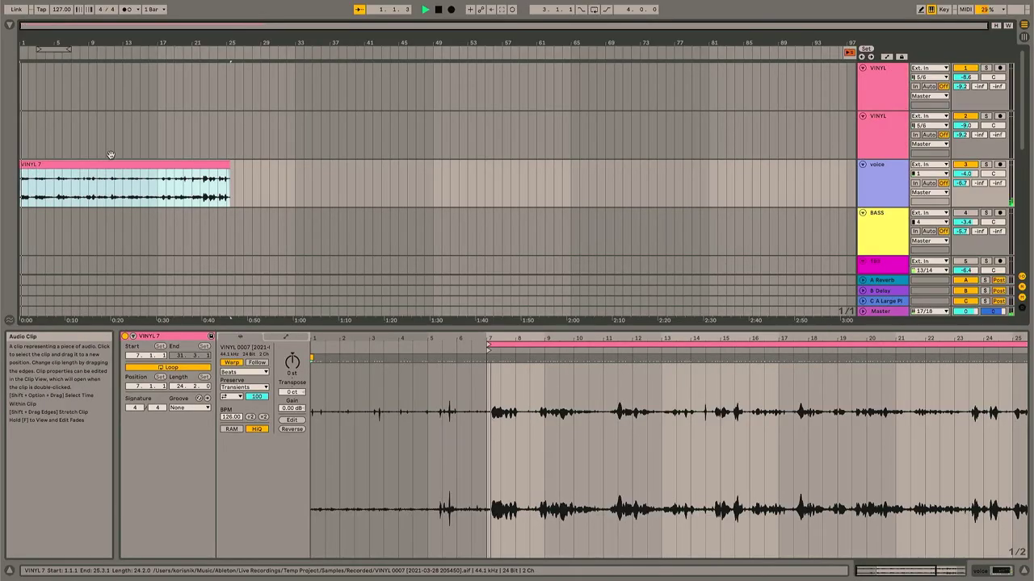
Step: Copy the Synthetic Strings clip from Session View and paste it at the start of its track in the arrangement
scroll(854, 117, down, 1)
scroll(854, 117, down, 8)
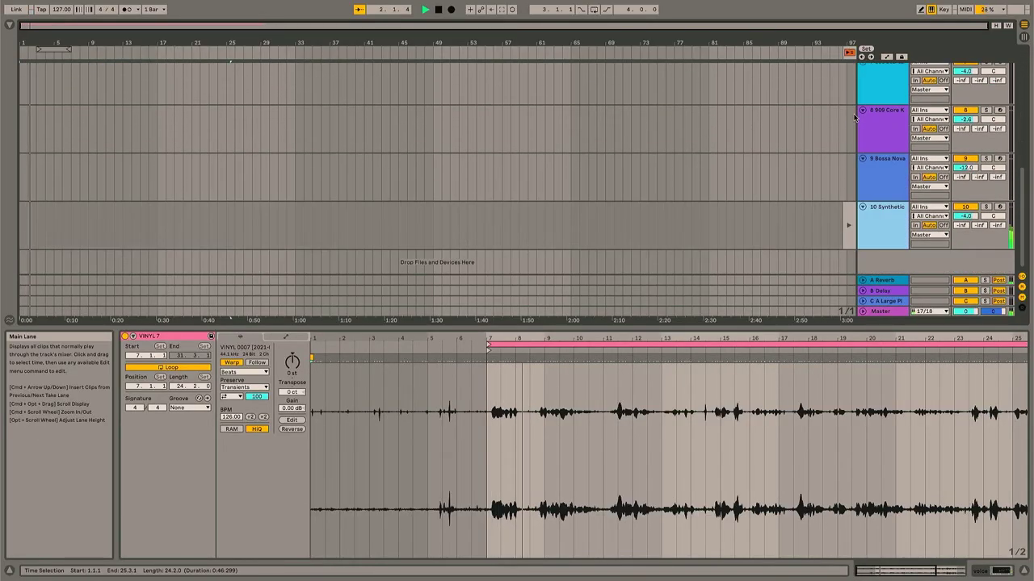
key(Tab)
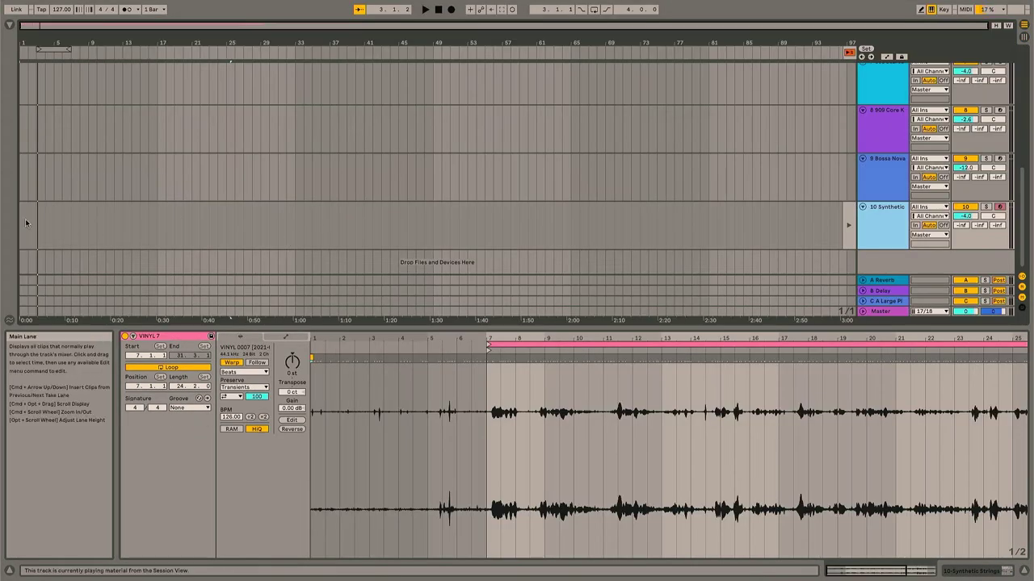
key(super+v)
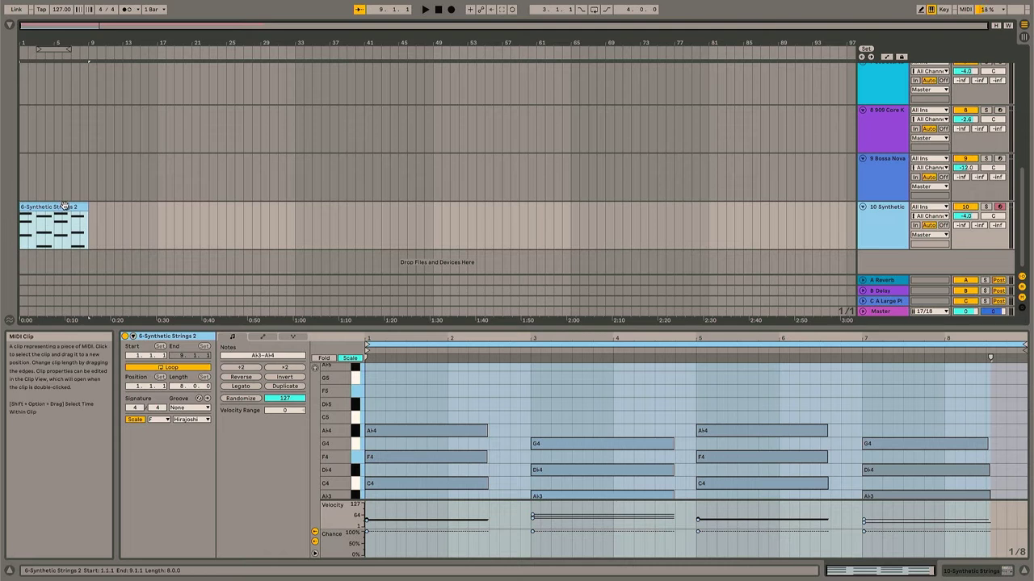
Step: Duplicate the Synthetic Strings clip seven times so the pattern runs up to bar 65
key(super+d)
key(super+d)
key(super+d)
key(super+d)
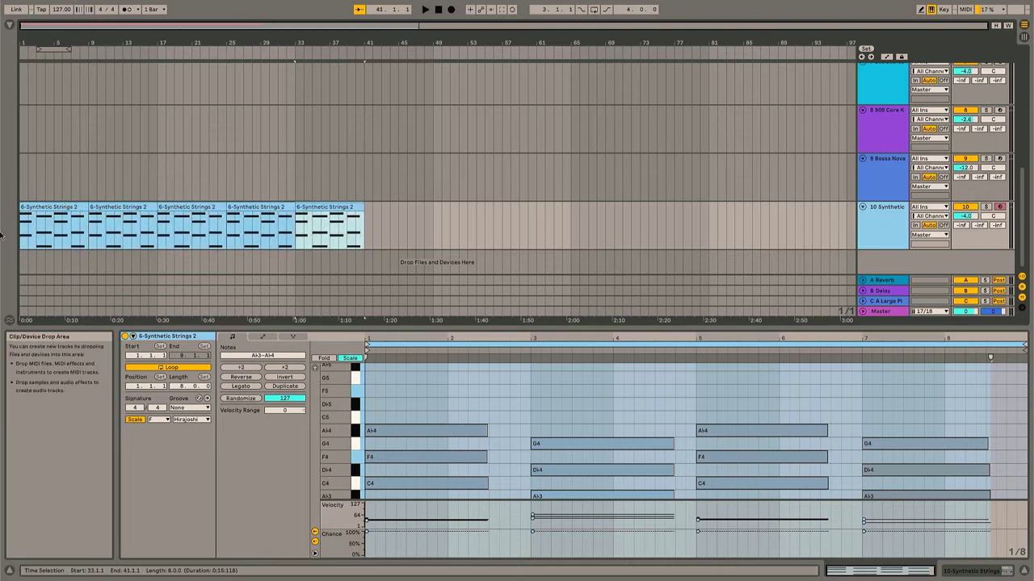
key(super+d)
key(super+d)
key(super+d)
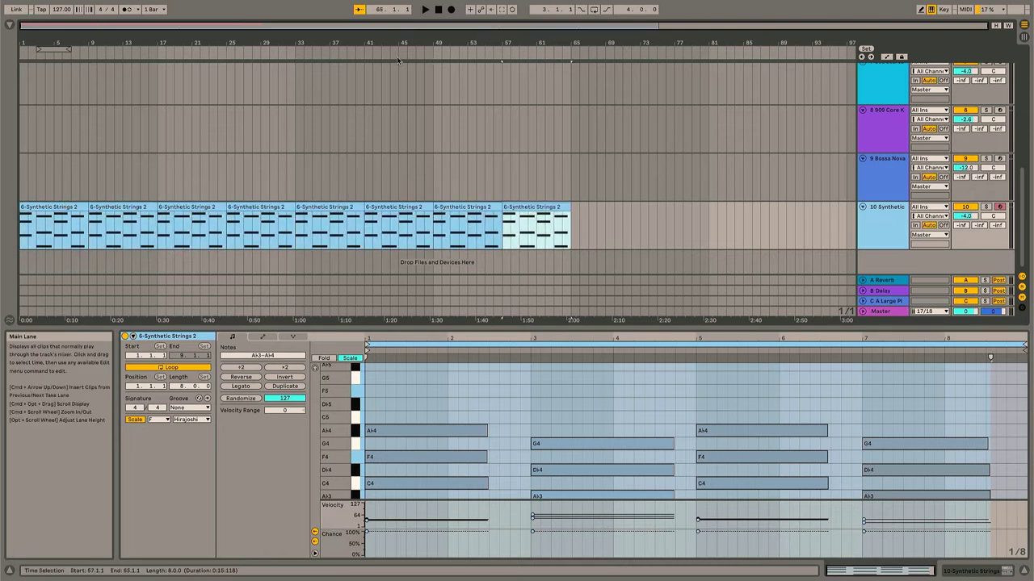
Step: Play the arrangement from the start and set the Synthetic Strings Filter Freq macro to about 87.3 Hz
click(34, 207)
key(space)
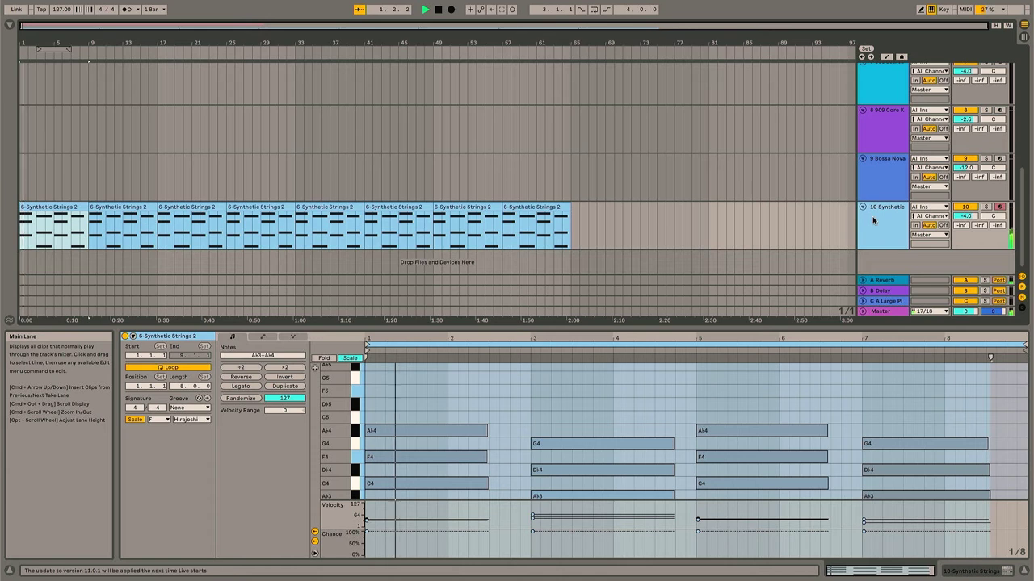
click(872, 218)
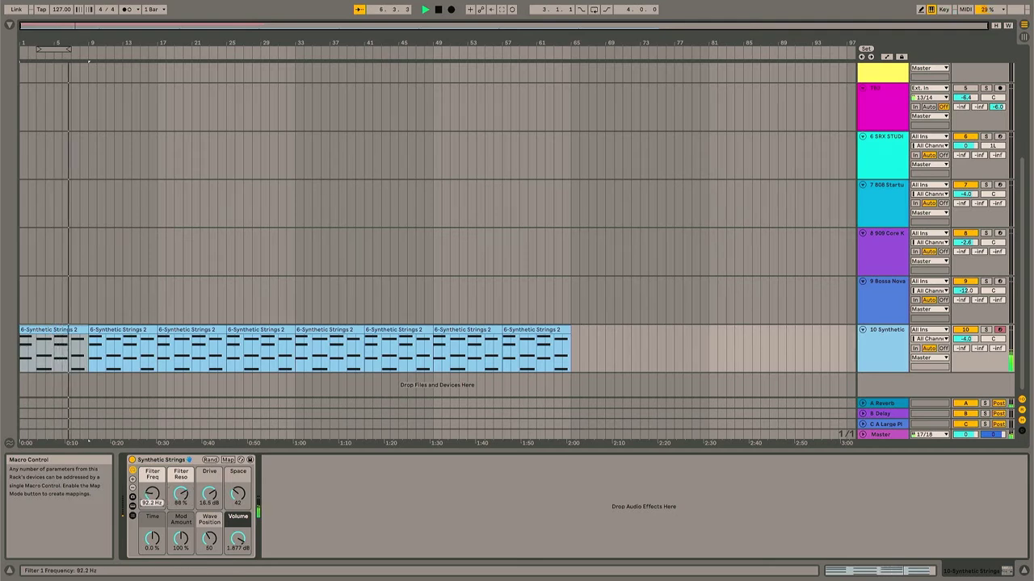
Step: Copy the first Bossa Nova clip from Session View and paste it at bar 17 of the Bossa Nova track in the arrangement
scroll(166, 131, up, 5)
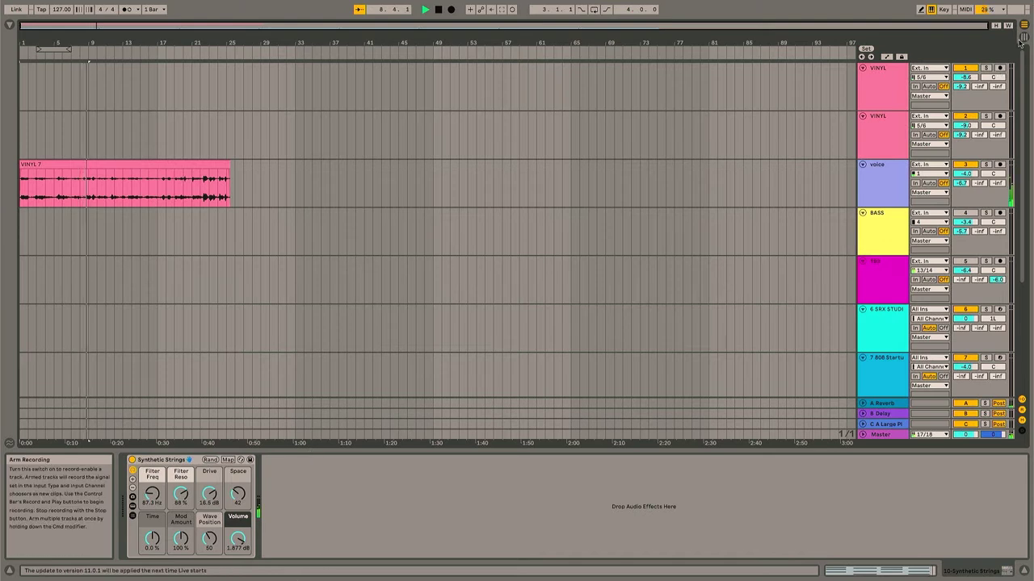
key(Tab)
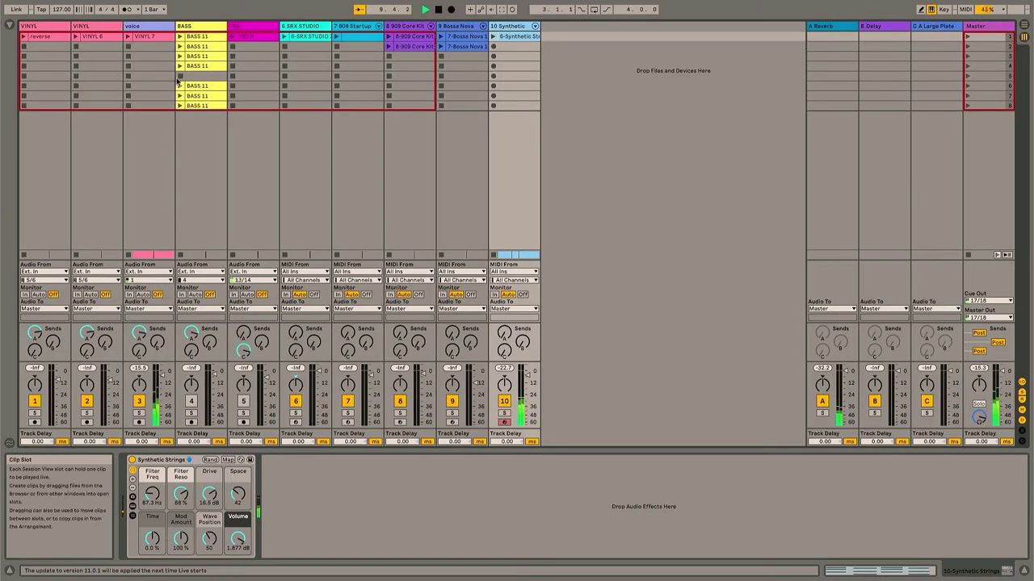
click(455, 47)
click(463, 39)
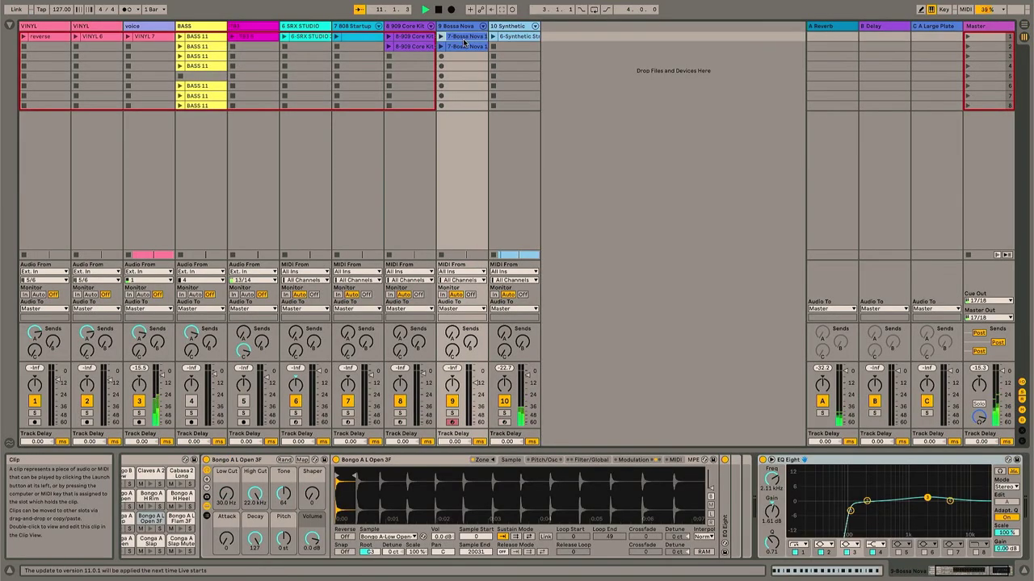
click(1022, 32)
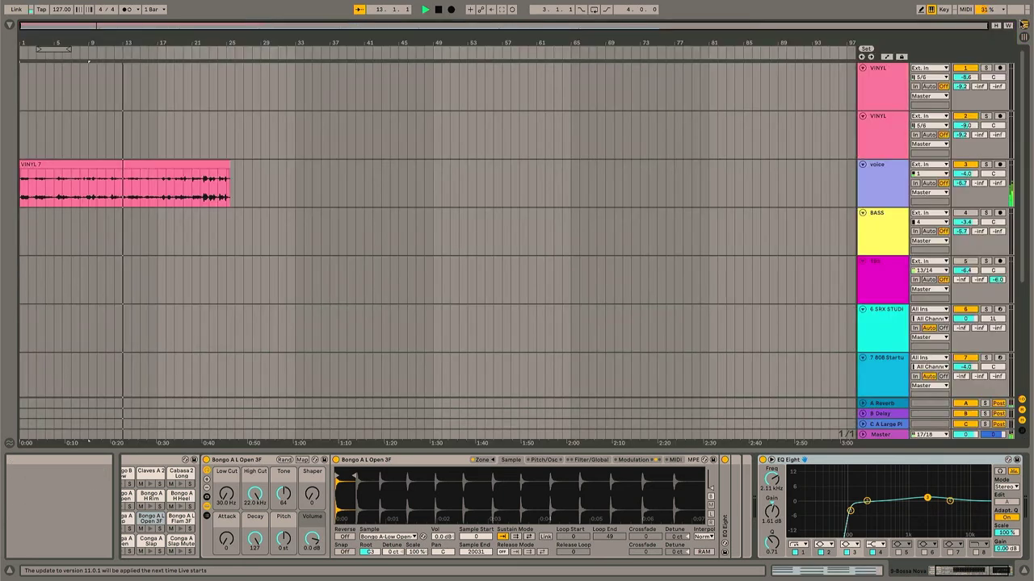
scroll(229, 294, down, 6)
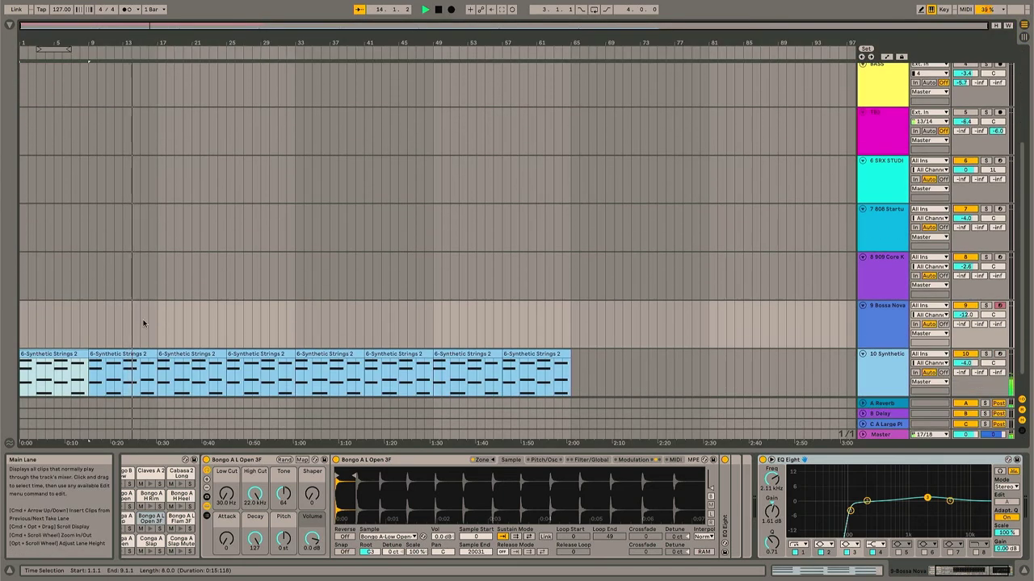
click(148, 321)
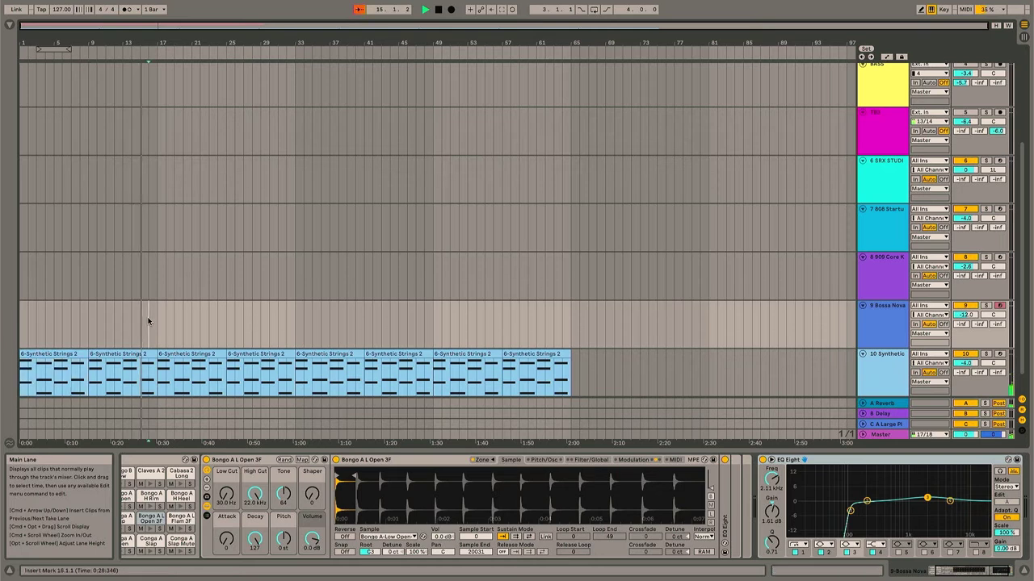
key(super+v)
Step: Duplicate the Bossa Nova clip thirteen times so the percussion runs up to bar 73
key(super+d)
key(super+d)
key(super+d)
key(super+d)
key(super+d)
key(super+d)
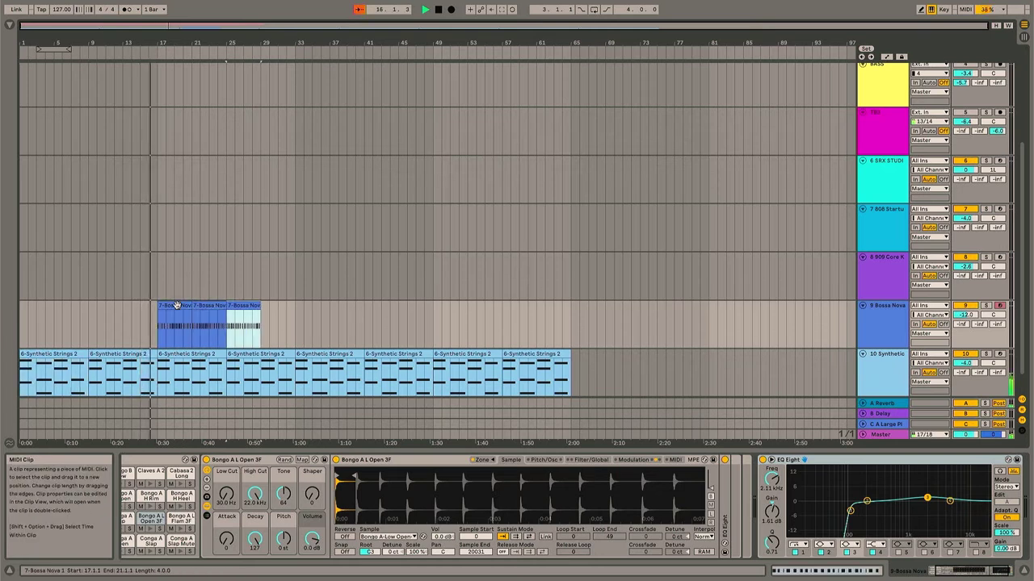
key(super+d)
key(super+d)
key(super+d)
key(super+d)
key(super+d)
key(super+d)
key(super+d)
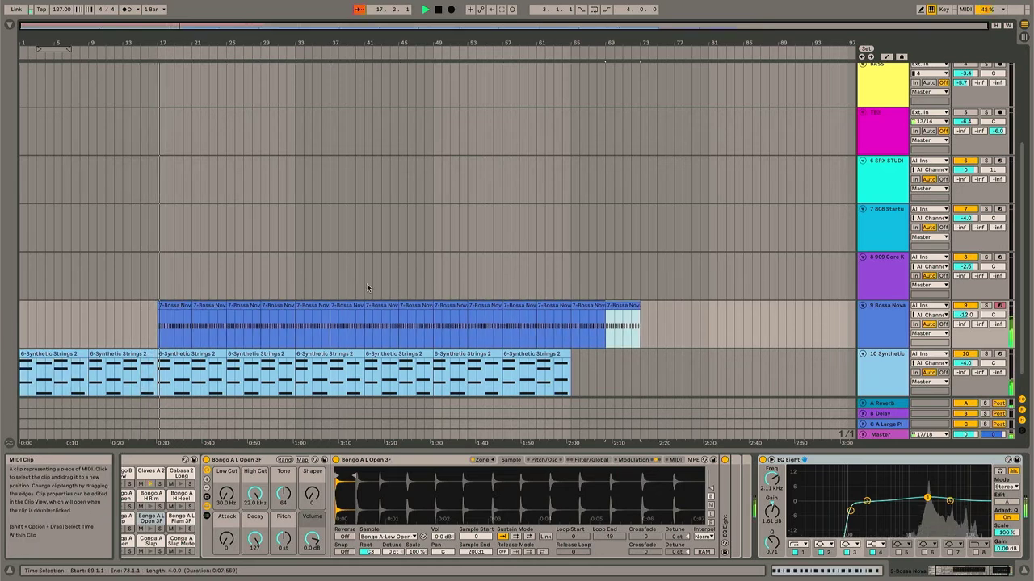
Step: Copy the first BASS 11 clip from Session View and paste it at bar 3 of the BASS track in the arrangement
scroll(371, 287, up, 3)
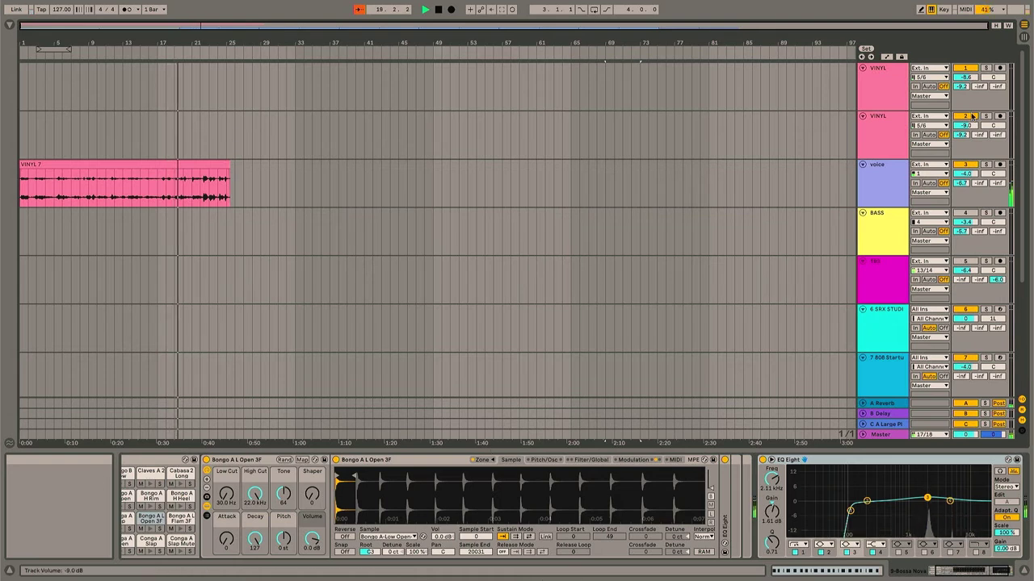
key(Tab)
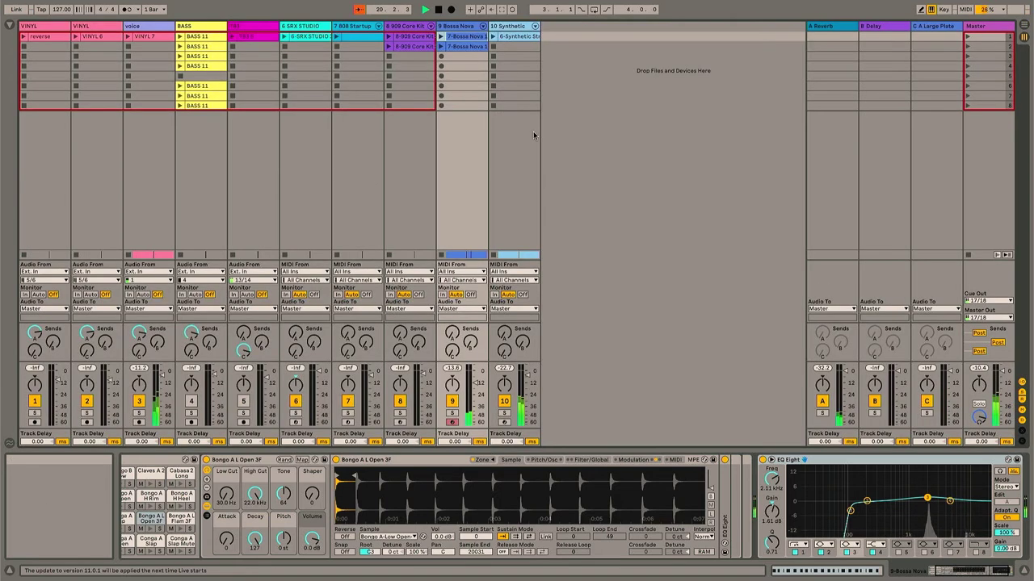
click(201, 40)
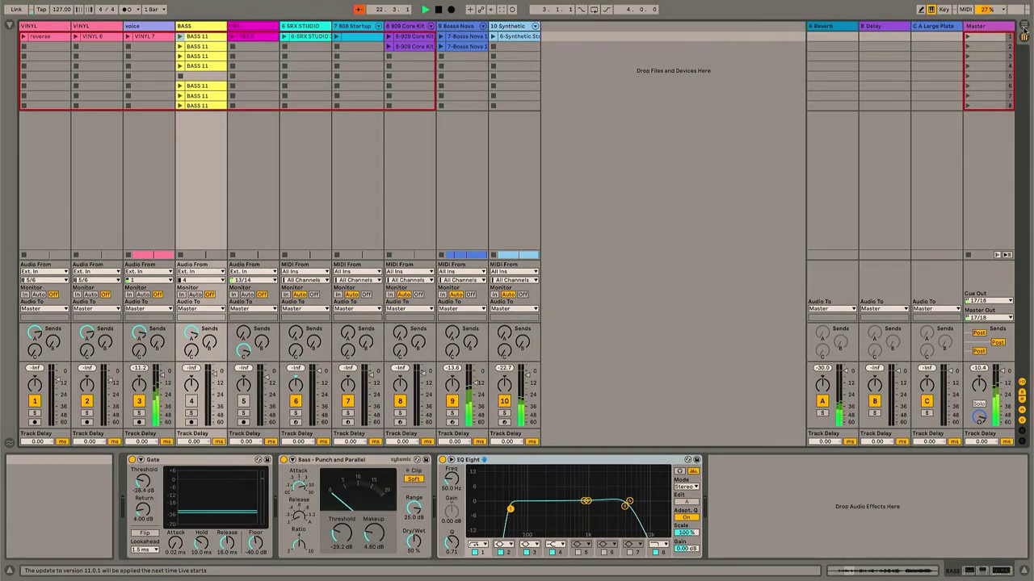
click(1023, 30)
click(34, 226)
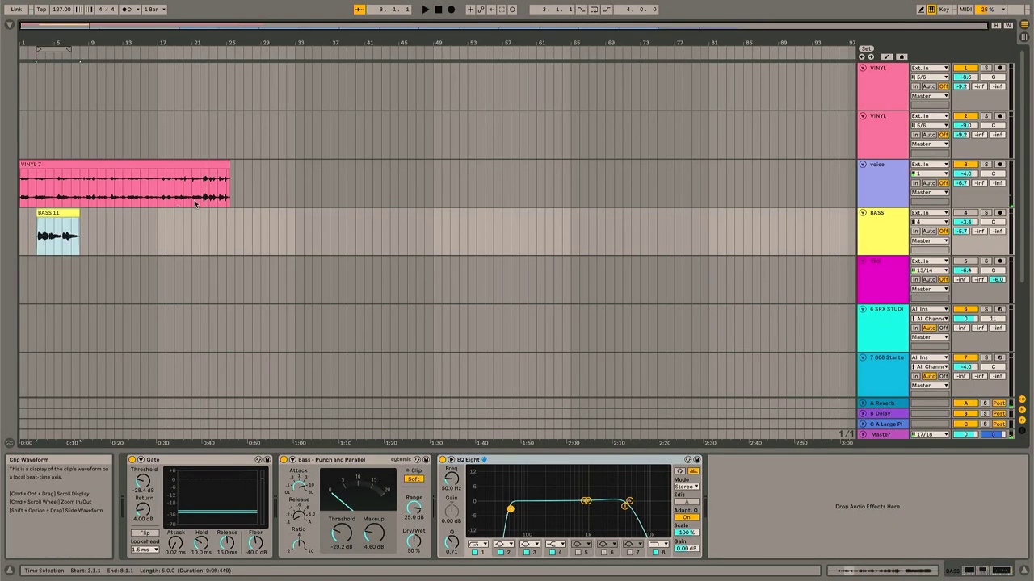
Step: Copy the second and third BASS 11 clips from Session View into the arrangement's BASS track at bars 10 and 18
click(1023, 25)
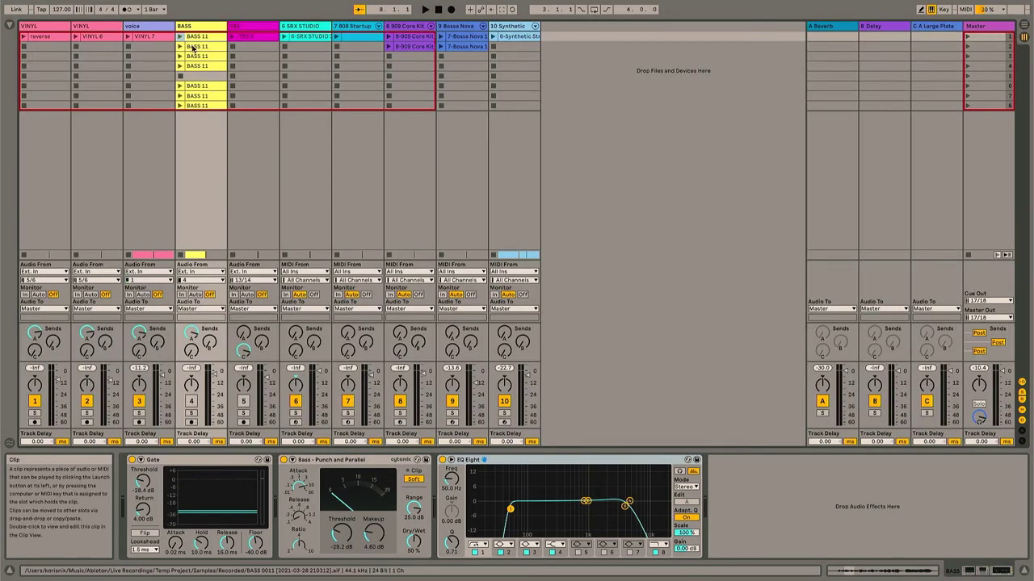
key(Tab)
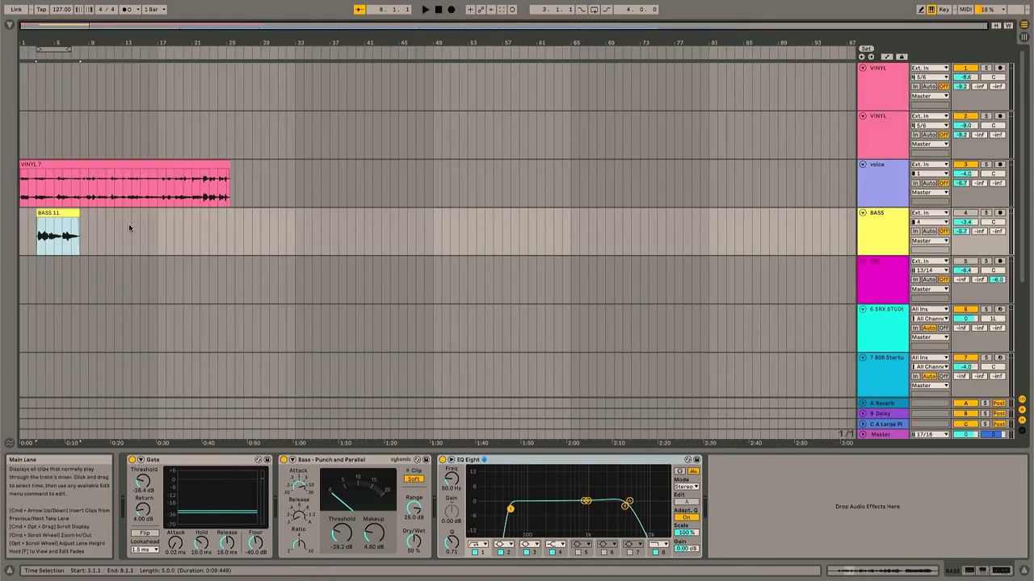
click(102, 234)
key(Tab)
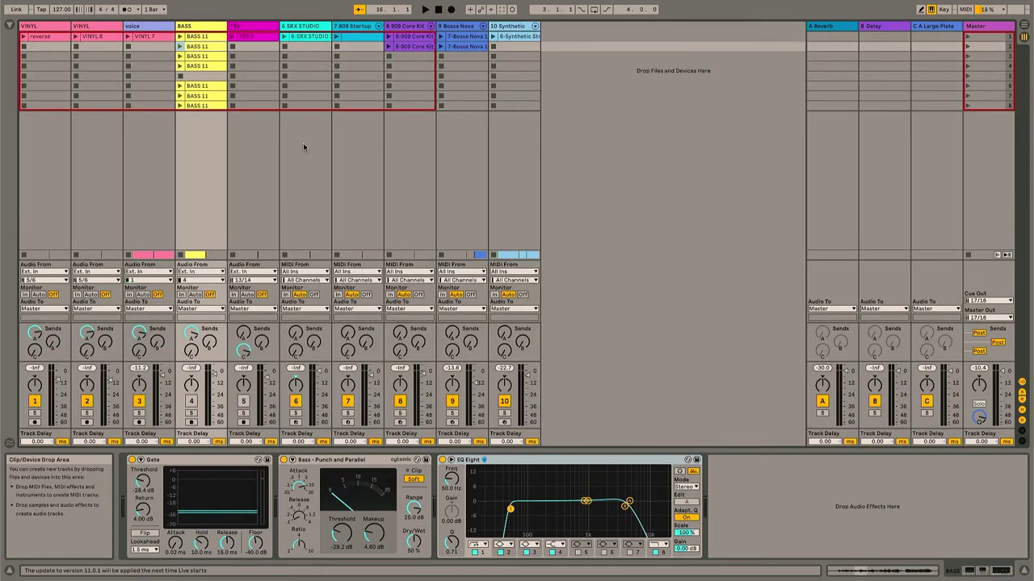
key(Tab)
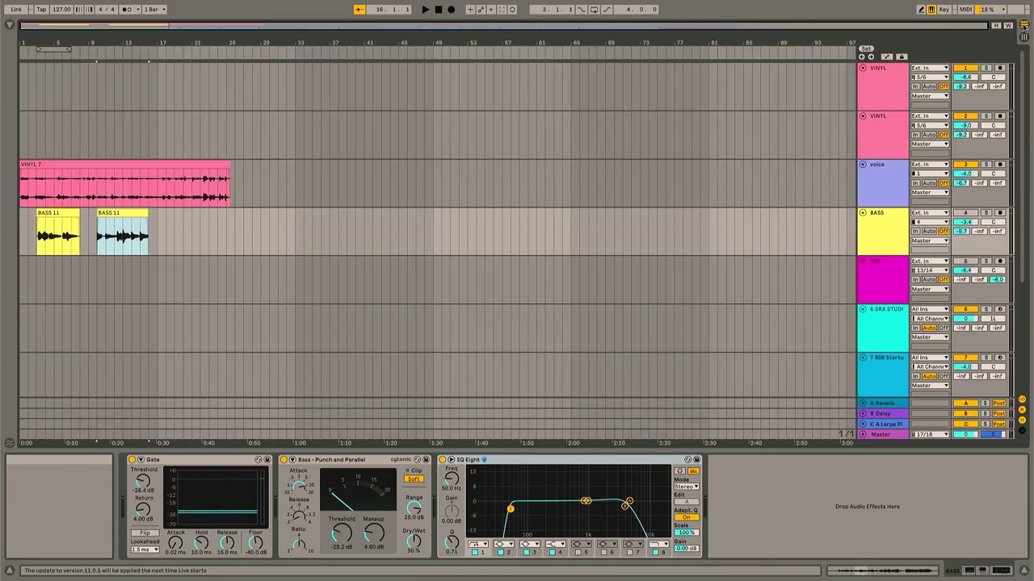
key(super+d)
Step: Copy the fourth BASS 11 clip from Session View into the arrangement's BASS track at bar 24
key(Tab)
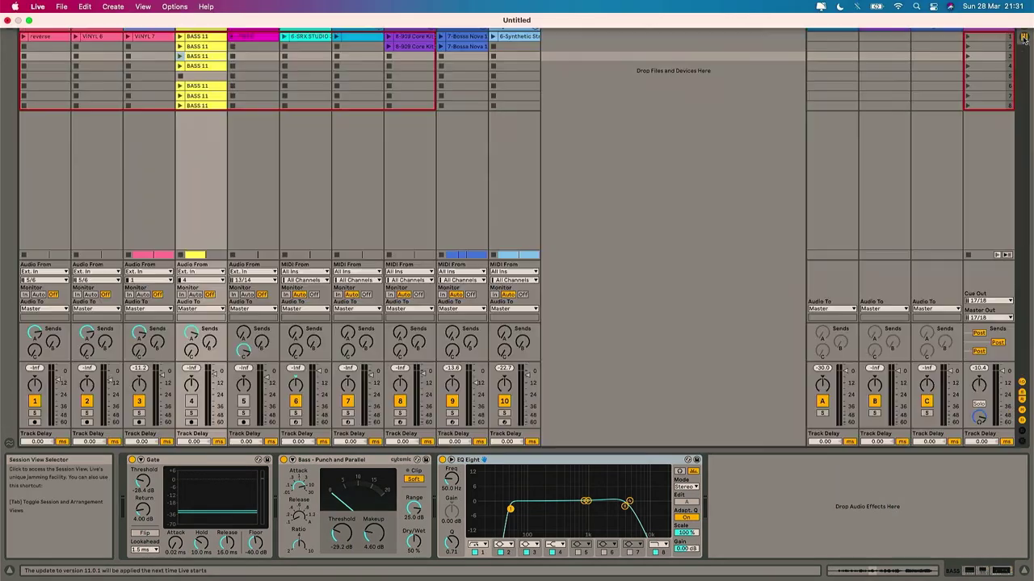
click(198, 66)
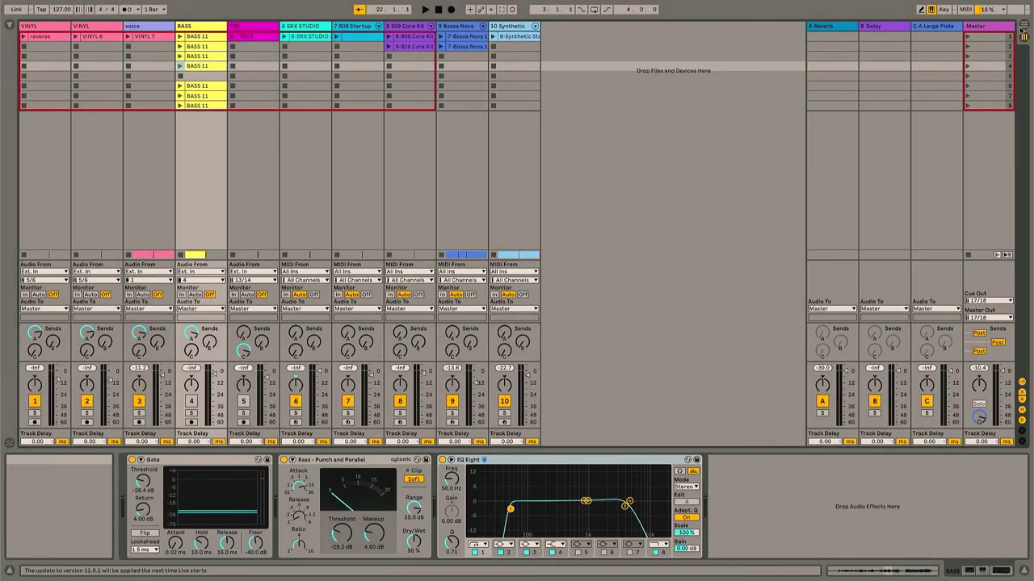
click(1024, 25)
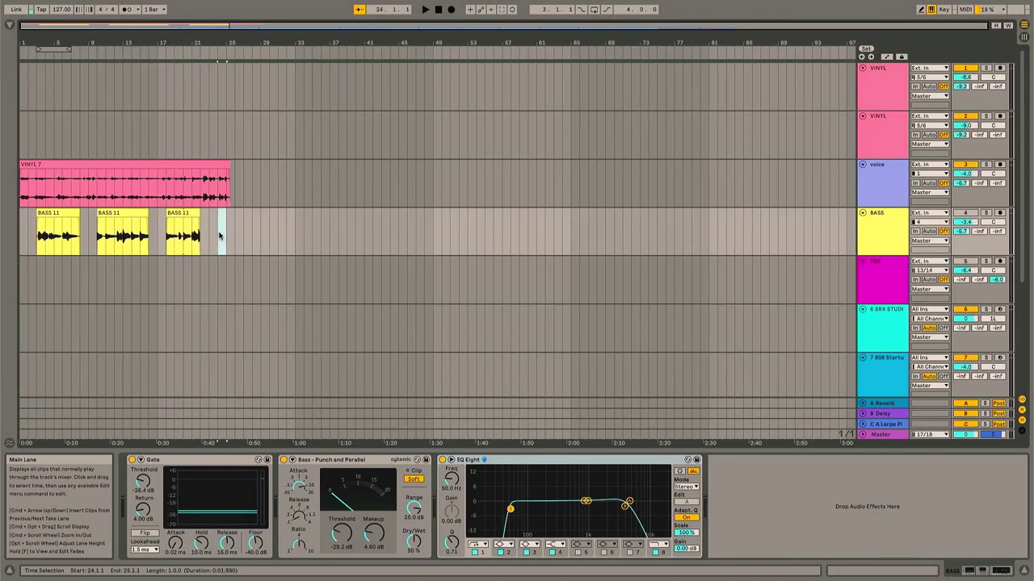
key(super+v)
Step: Move the first BASS 11 clip to bar 1 and briefly play the arrangement from the start
drag(61, 219, 41, 214)
key(space)
key(space)
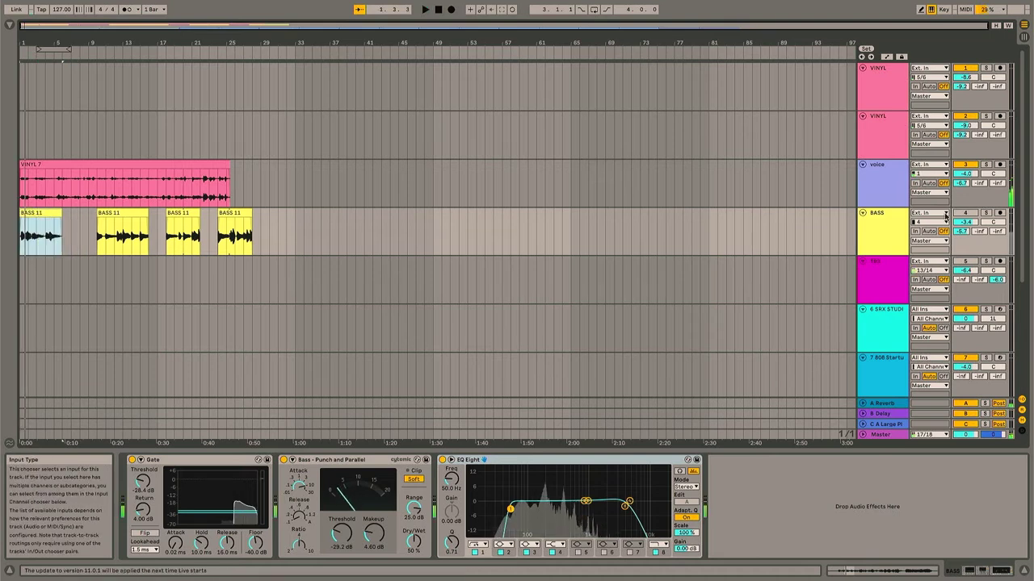
Step: Activate the BASS track and play the arrangement from the start
click(958, 205)
click(969, 213)
click(895, 214)
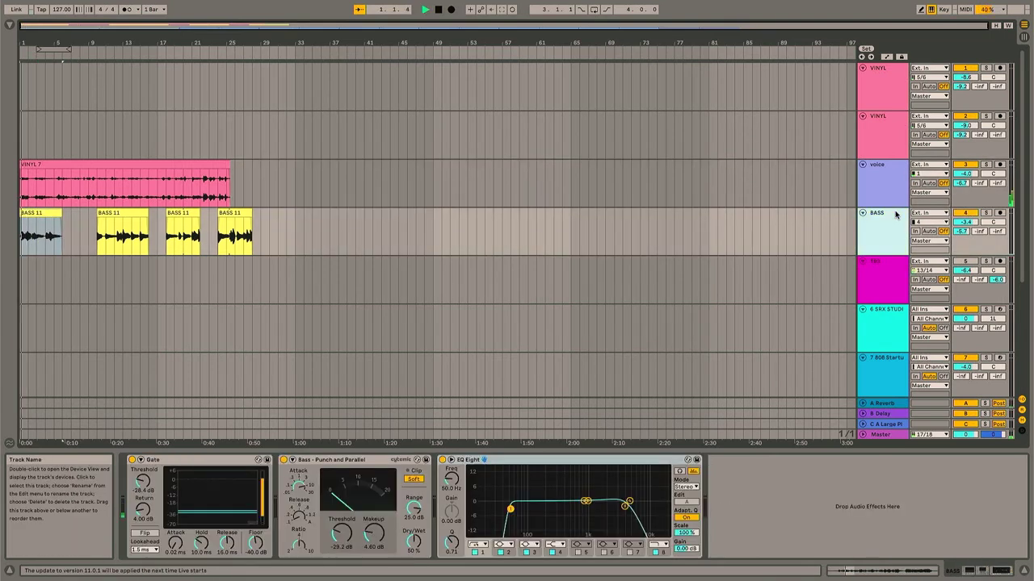
click(79, 26)
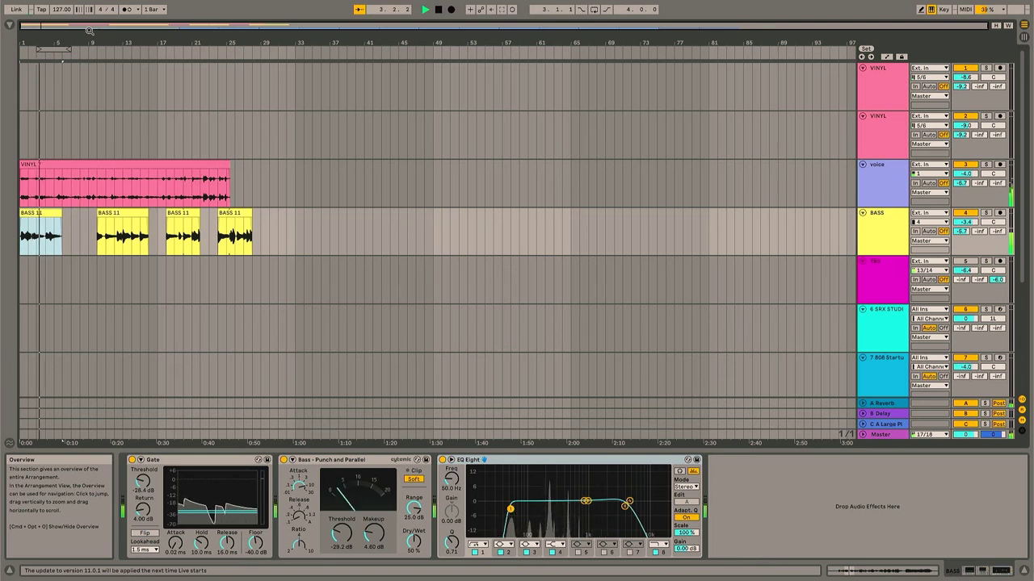
Step: Shift the remaining three BASS 11 clips three bars earlier, to bars 7, 15 and 21
drag(126, 226, 103, 224)
drag(184, 223, 156, 218)
drag(230, 223, 208, 212)
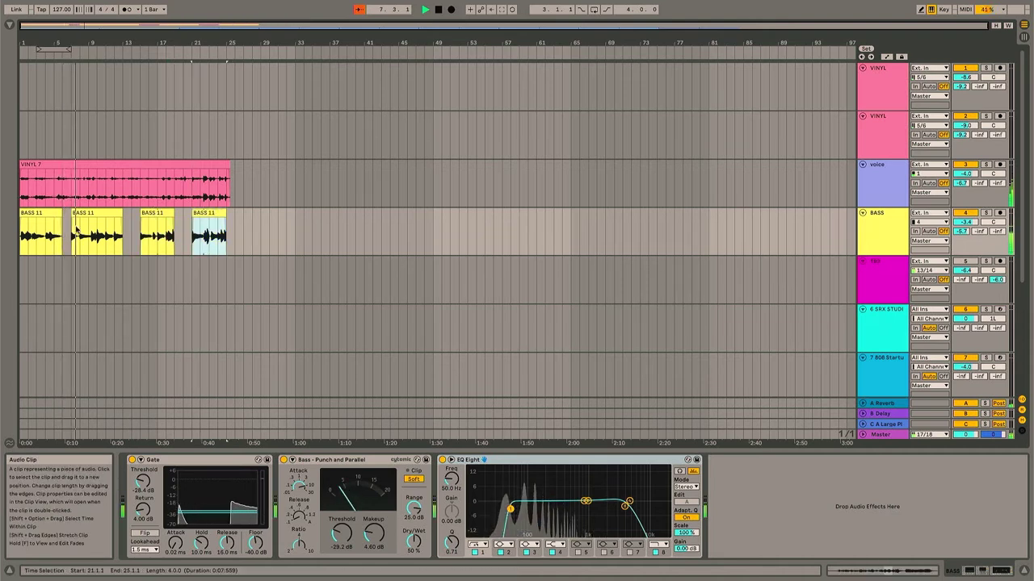
Step: Move the opening BASS 11 clip to bar 32 and audition the second and third BASS 11 clips in turn at bar 1
drag(40, 213, 310, 224)
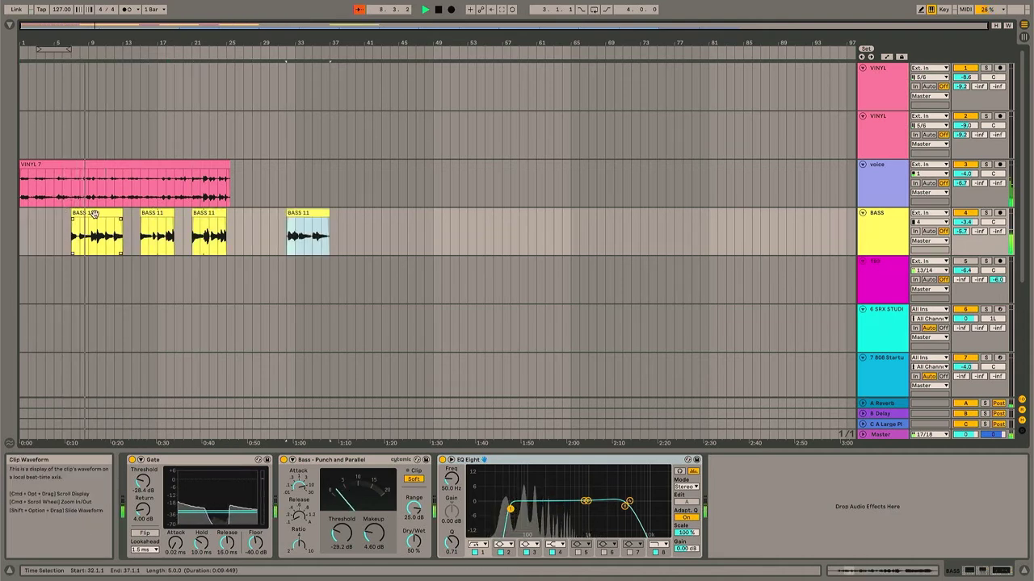
drag(100, 213, 48, 213)
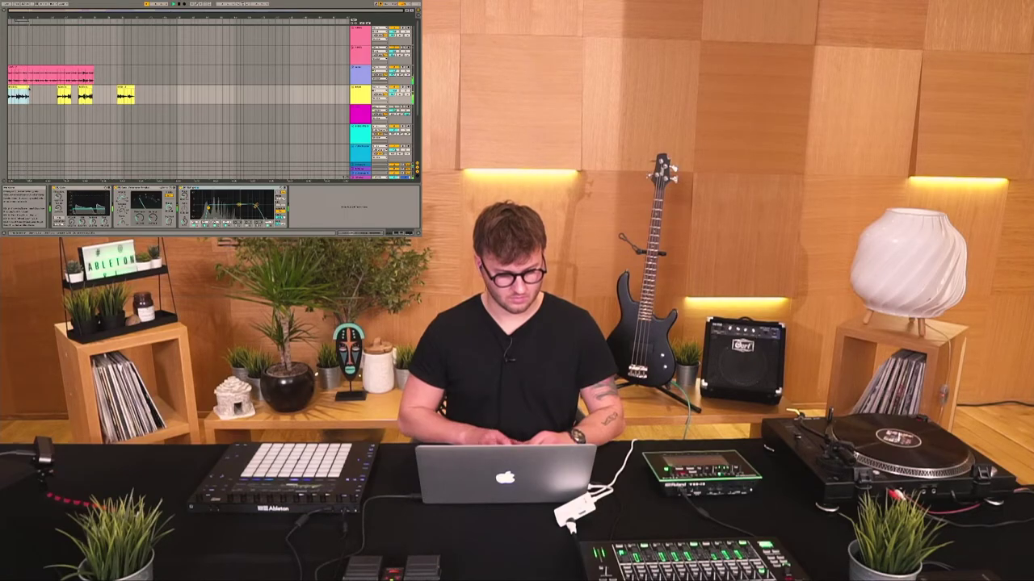
click(66, 86)
key(space)
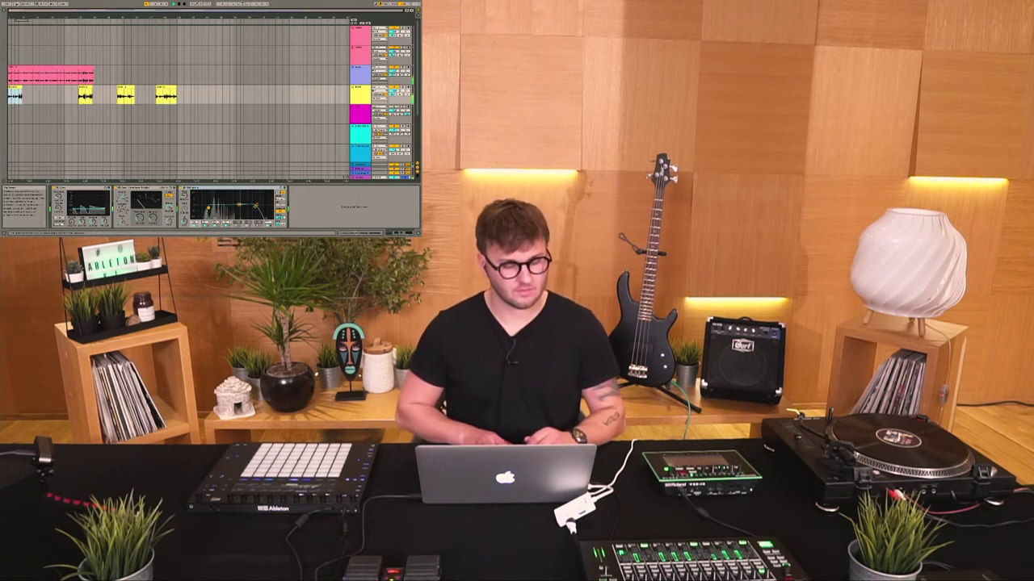
Step: Move the five-bar BASS 11 clip from bar 9 to bar 52 and play the arrangement
drag(16, 17, 16, 47)
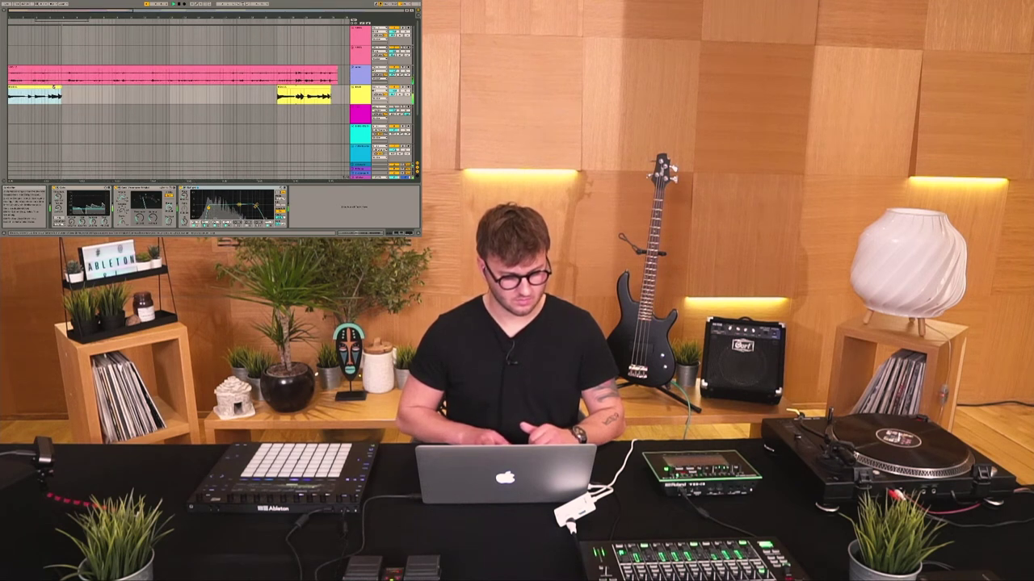
scroll(129, 126, down, 5)
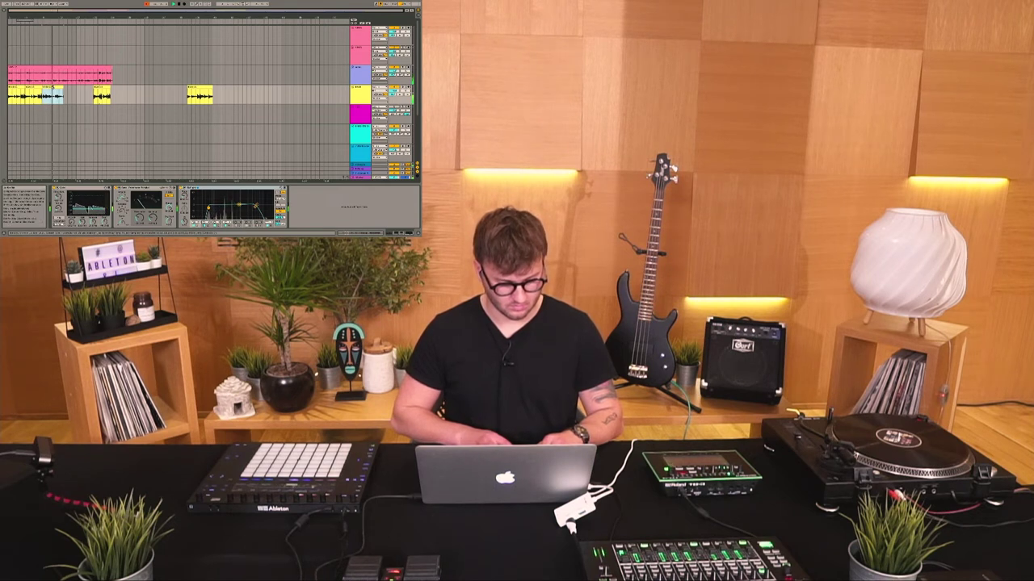
drag(54, 88, 237, 88)
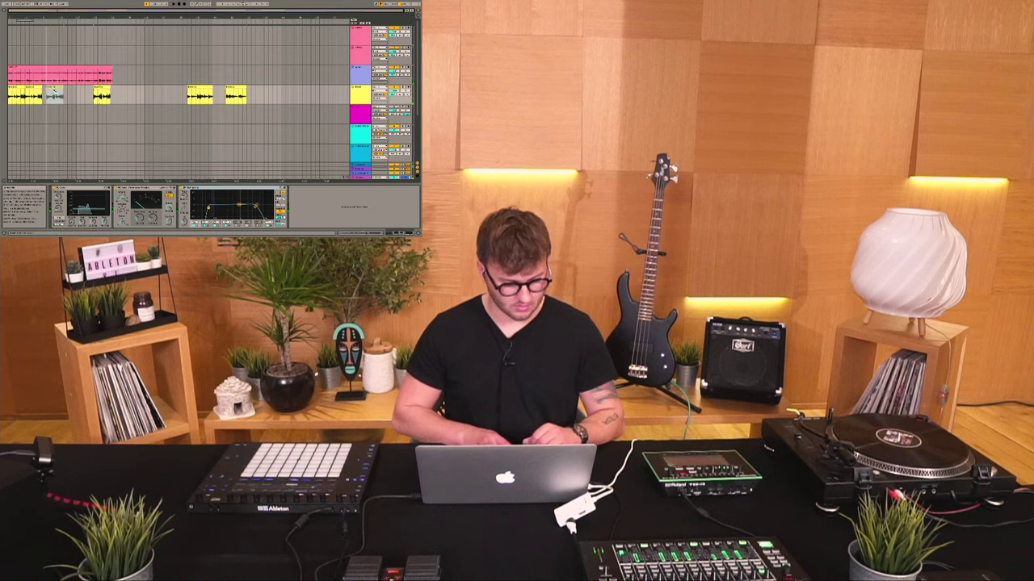
key(space)
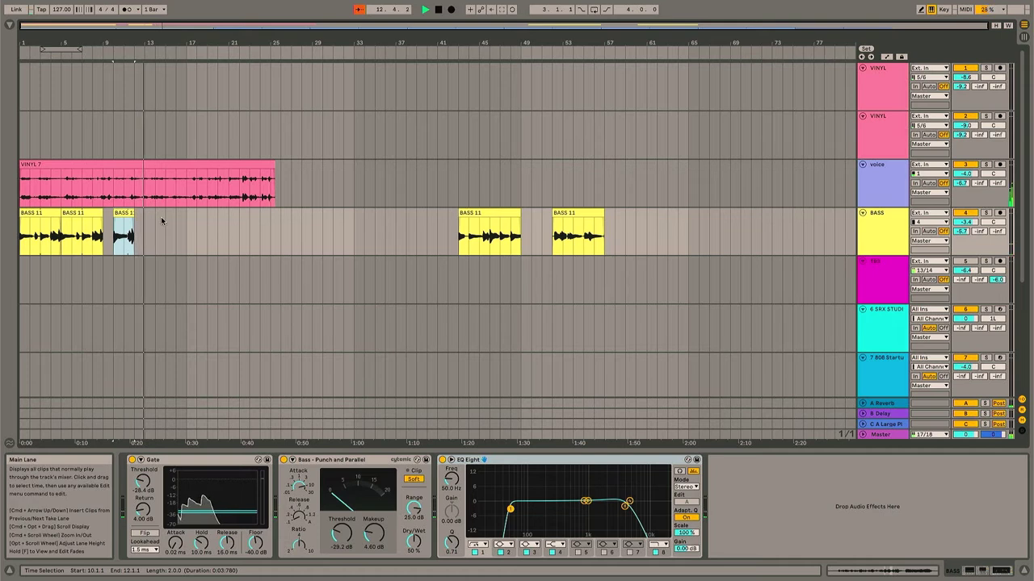
Step: Rearrange the BASS 11 clips to start at bars 5, 9, 27 and 37, and play the arrangement from the start
click(72, 215)
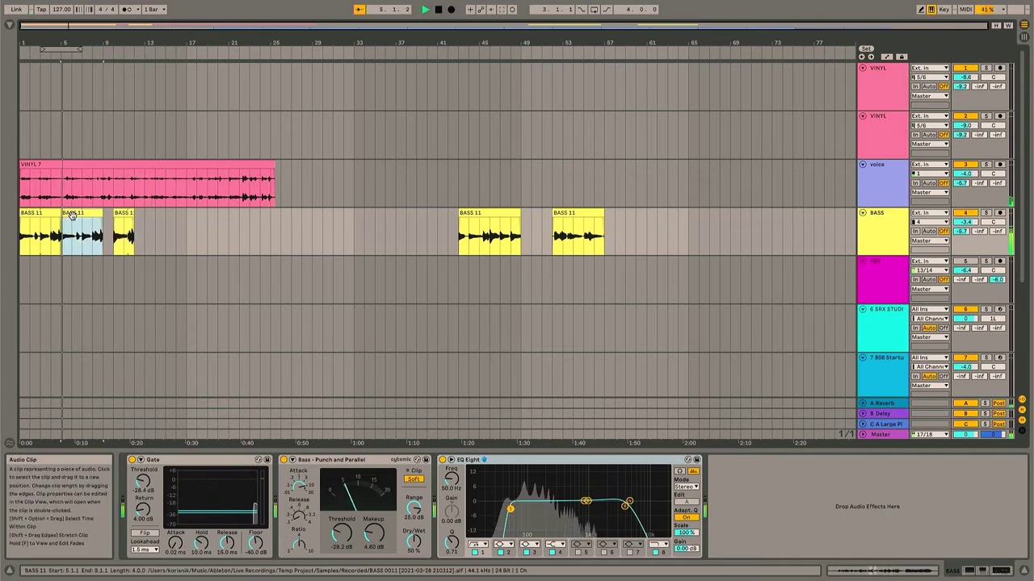
drag(503, 231, 314, 226)
drag(125, 230, 408, 230)
drag(118, 224, 82, 224)
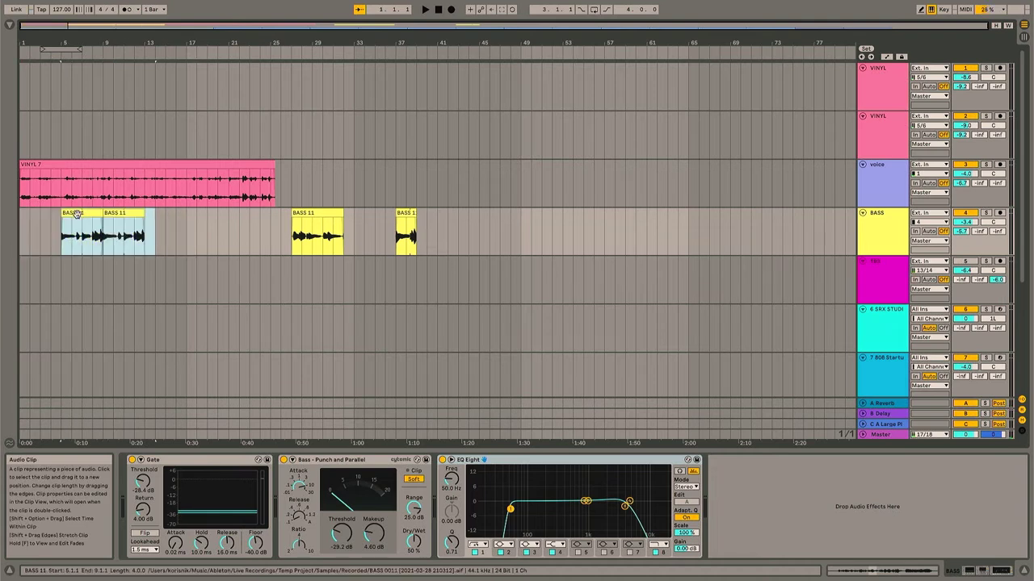
click(27, 226)
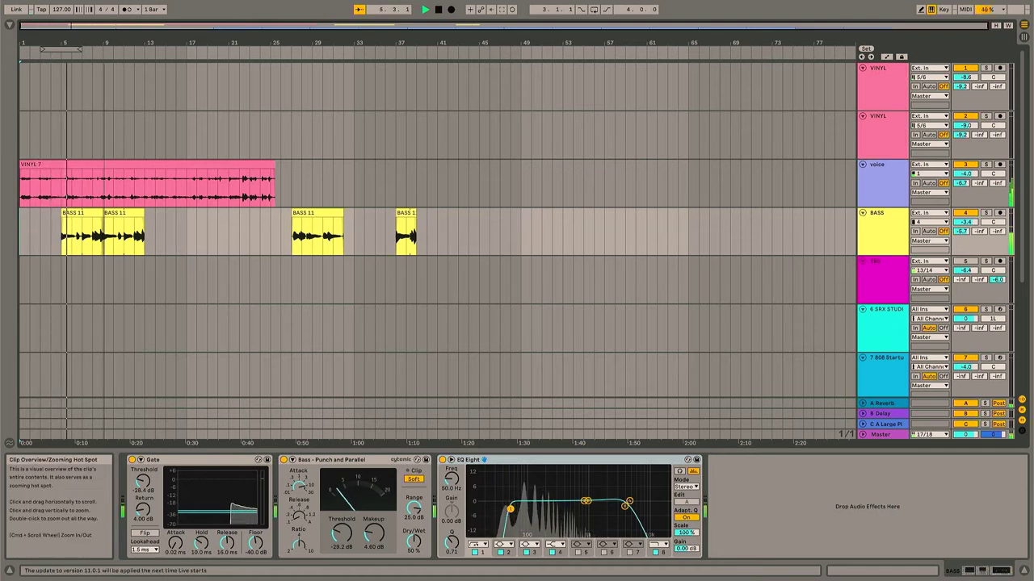
Step: Duplicate the BASS 11 clip at bar 9 three times so the bass loop continues to bar 25
click(119, 220)
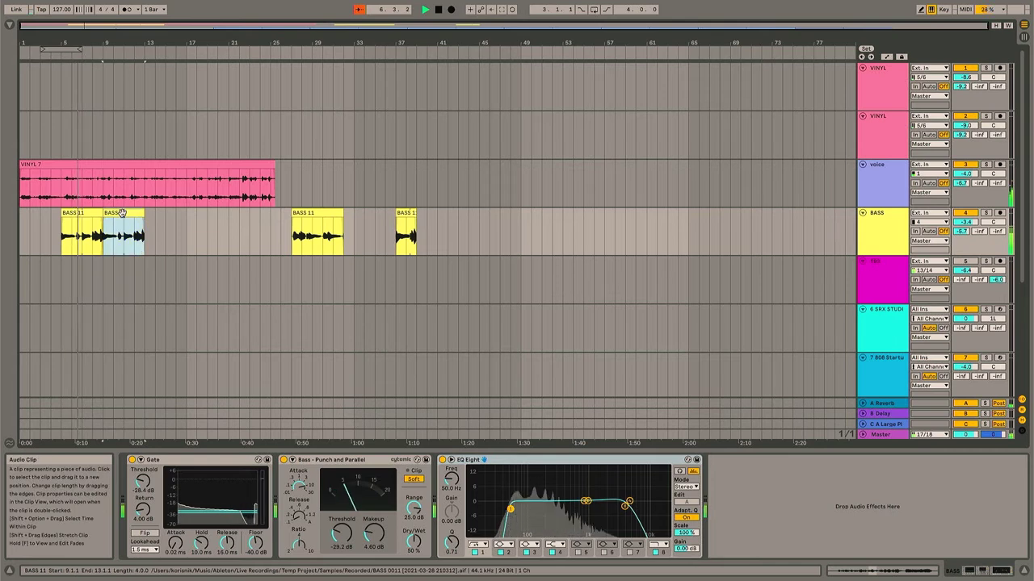
key(super+d)
key(super+d)
key(super+d)
Step: Move the two separate BASS 11 clips to bars 46 and 56, and trim the last looped bass clip to end at bar 24
drag(480, 231, 292, 230)
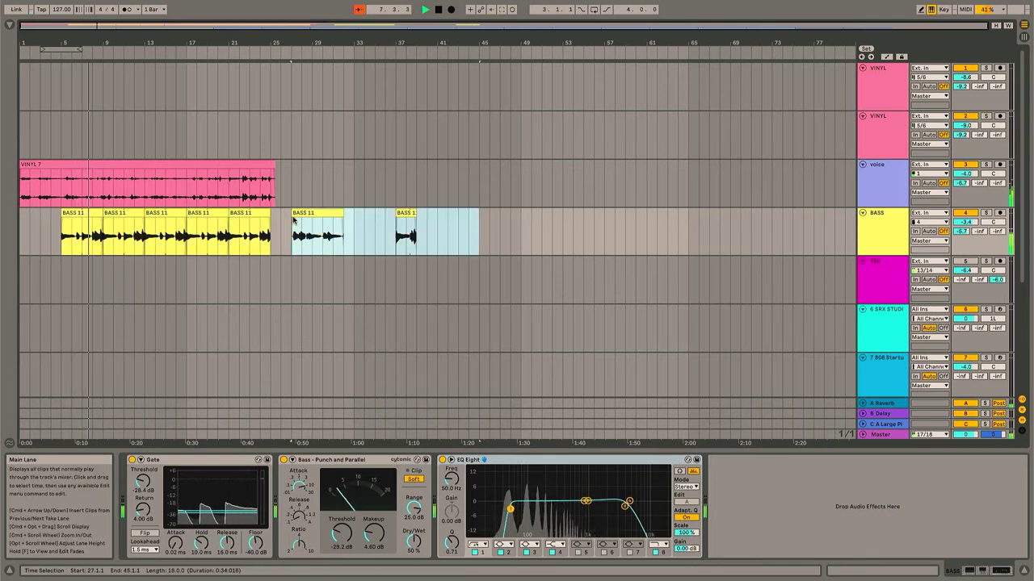
drag(457, 218, 506, 210)
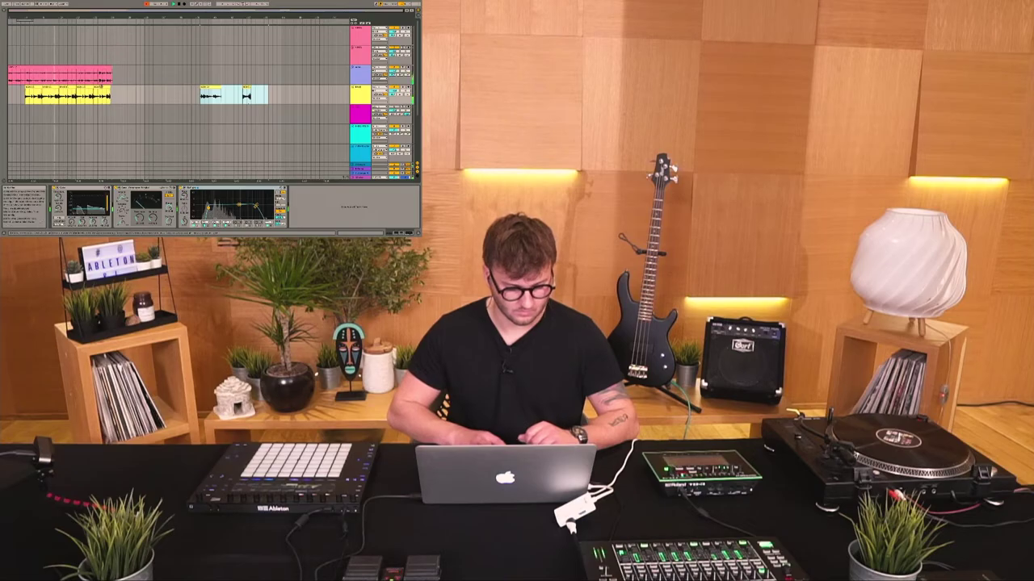
click(250, 230)
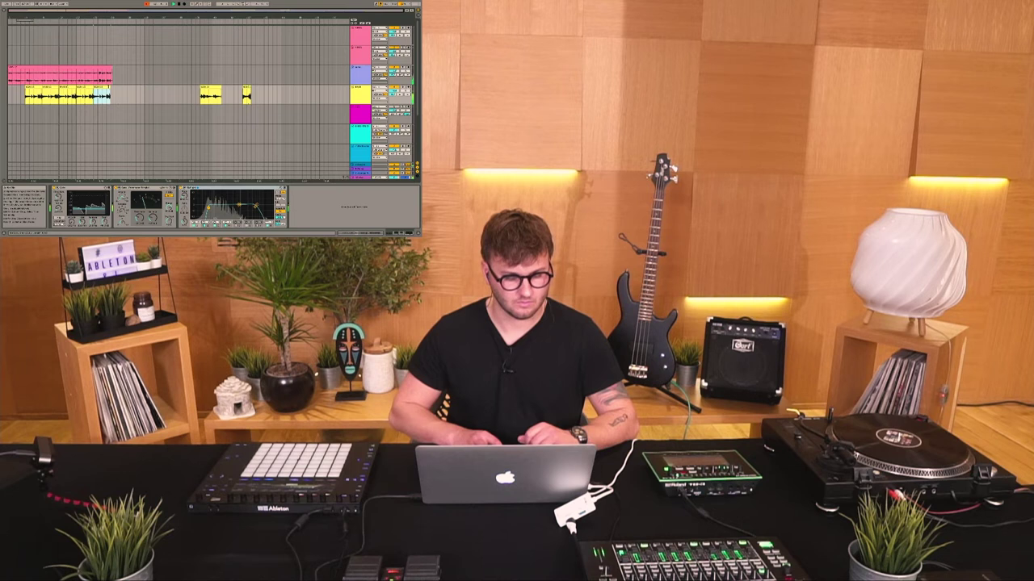
drag(110, 88, 106, 88)
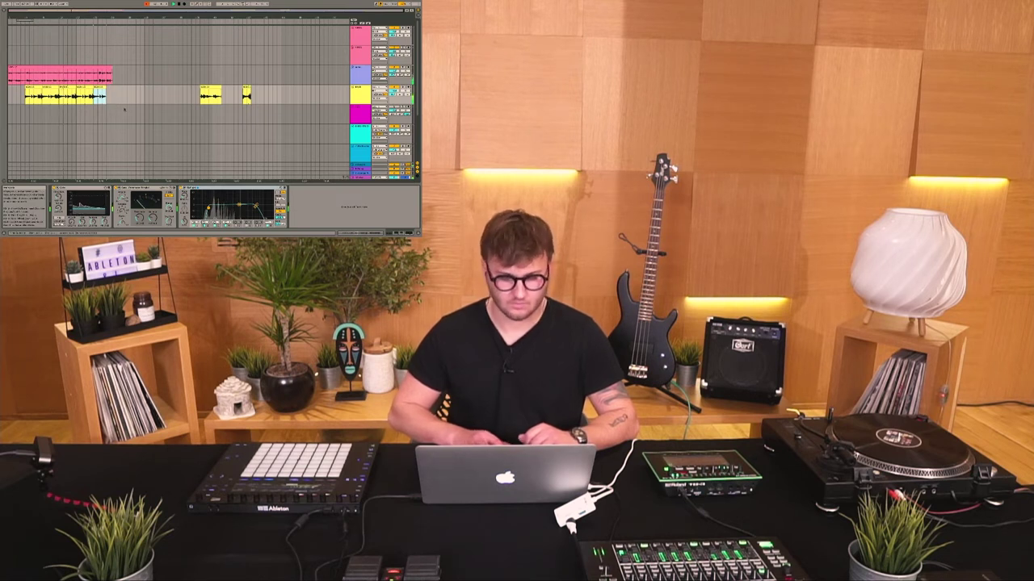
Step: Reduce the height of the 10 Synthetic strings track in the arrangement
scroll(124, 109, down, 5)
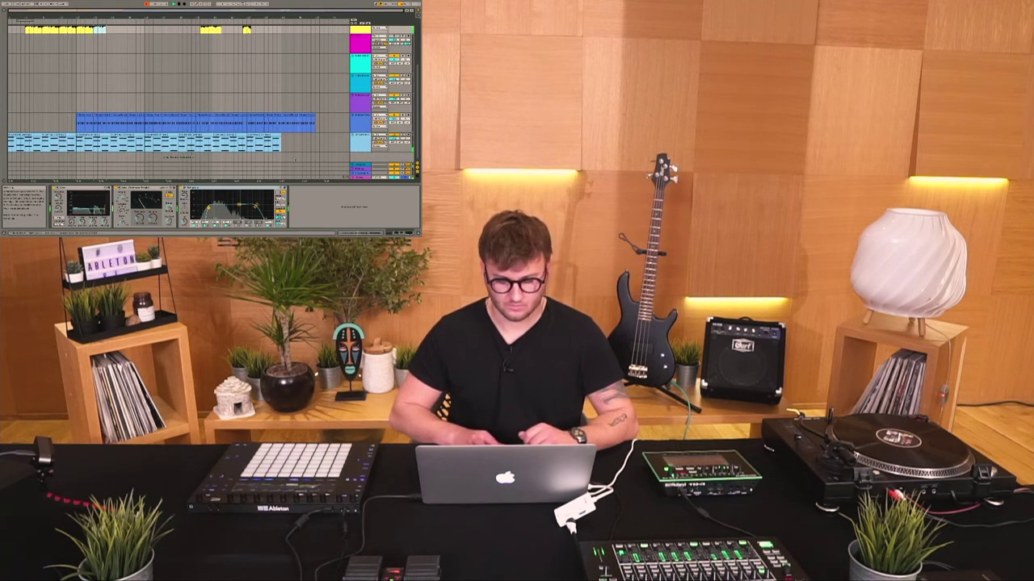
click(368, 140)
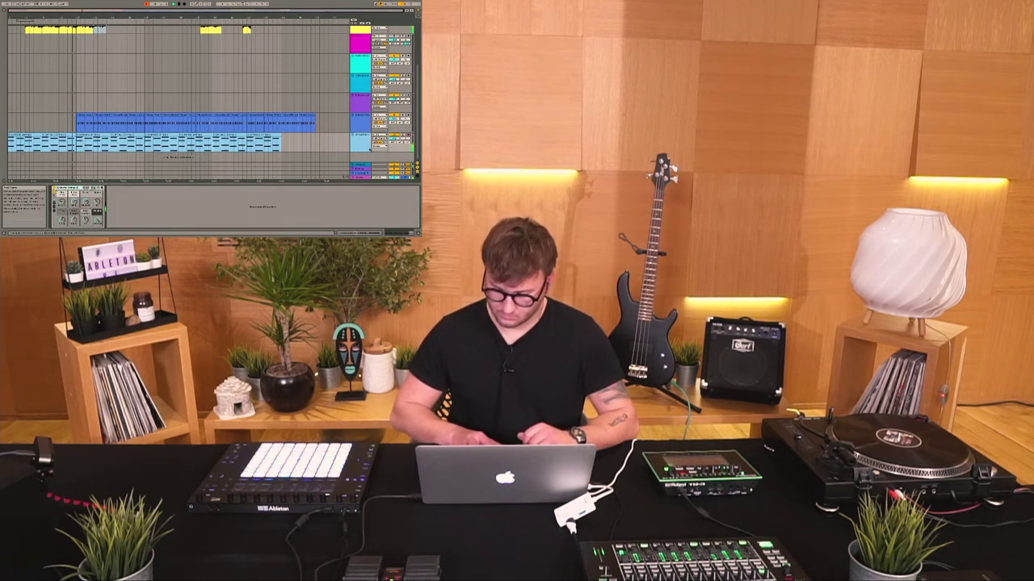
drag(362, 152, 362, 143)
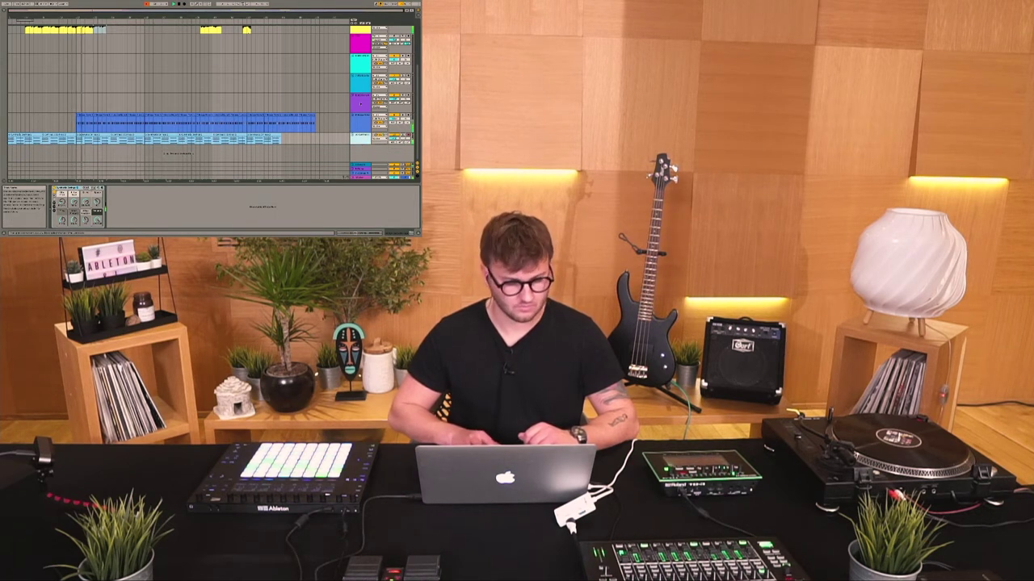
scroll(361, 103, up, 5)
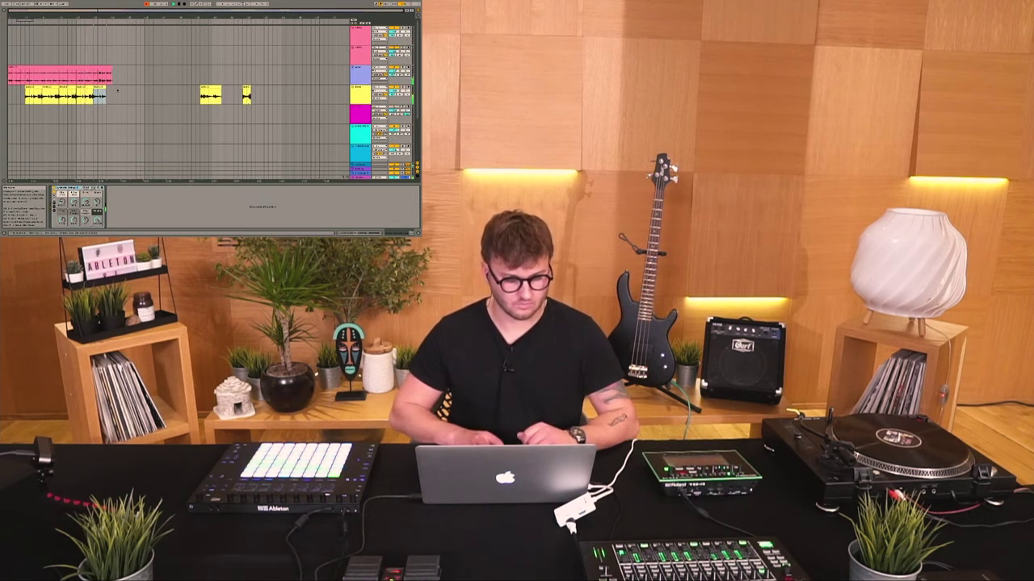
Step: Copy the 808 Startup Kit clip from Session View into its arrangement track at bar 29 and repeat it to bar 69
scroll(117, 90, down, 2)
key(Tab)
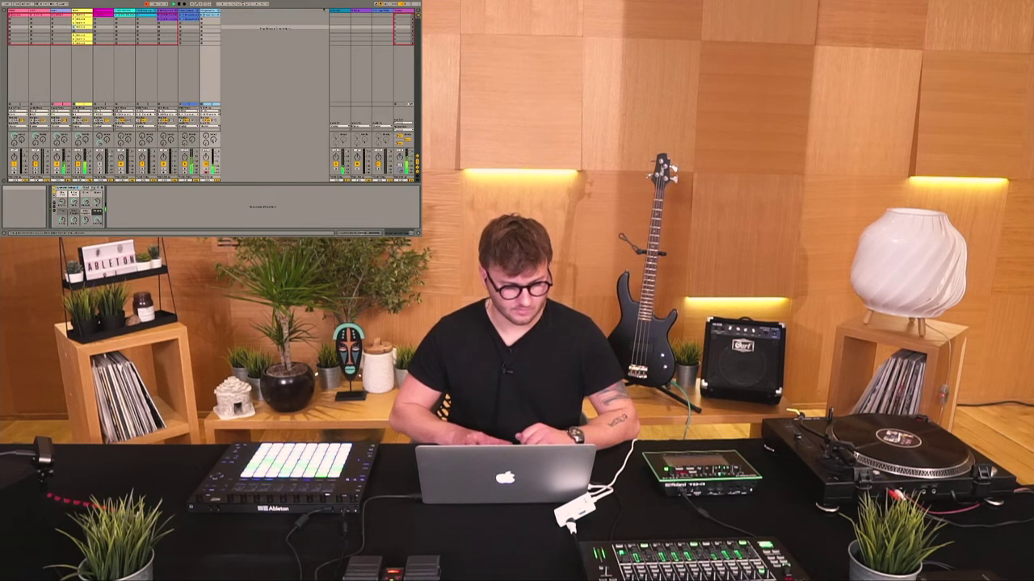
key(Tab)
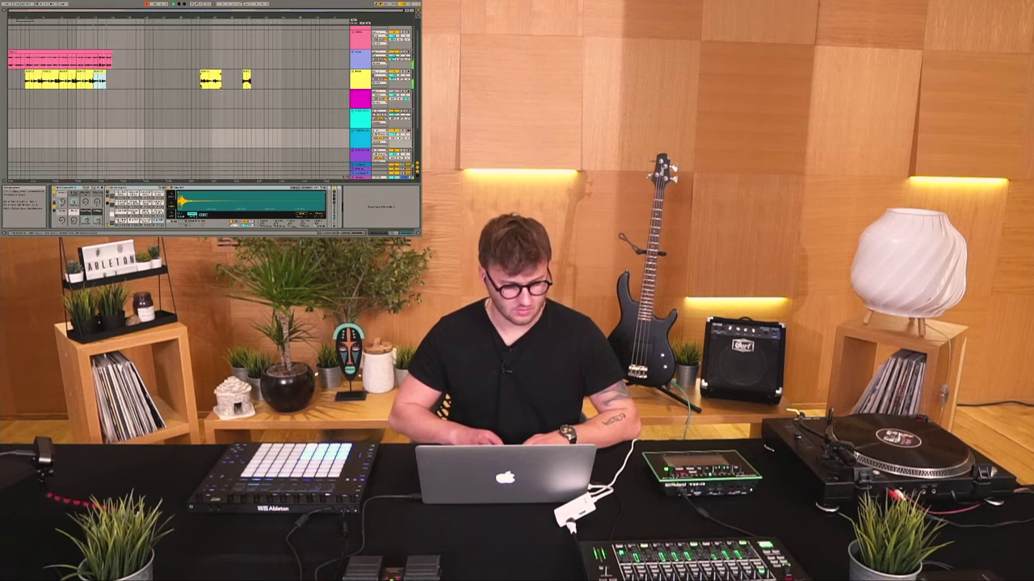
click(132, 80)
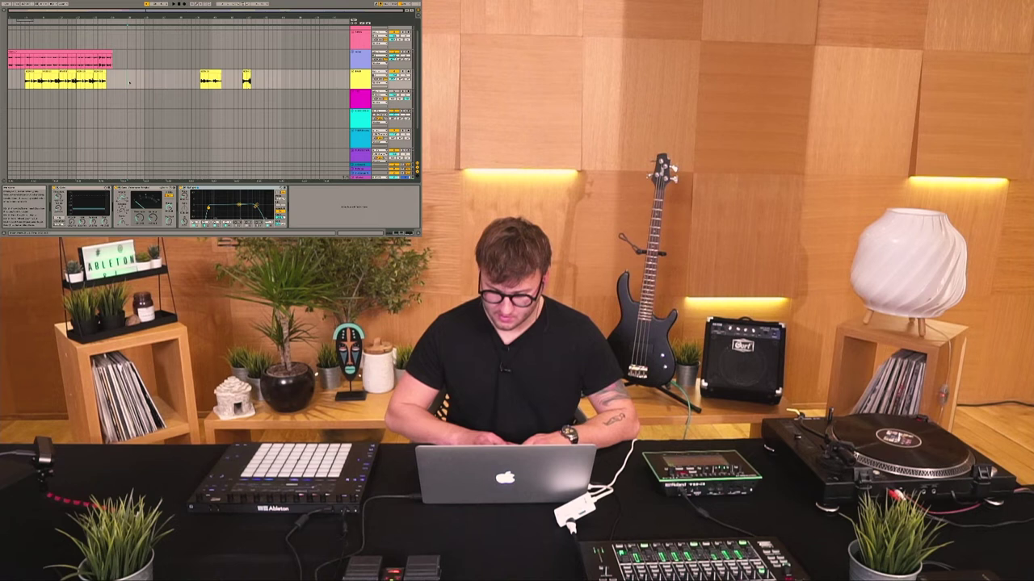
double_click(131, 138)
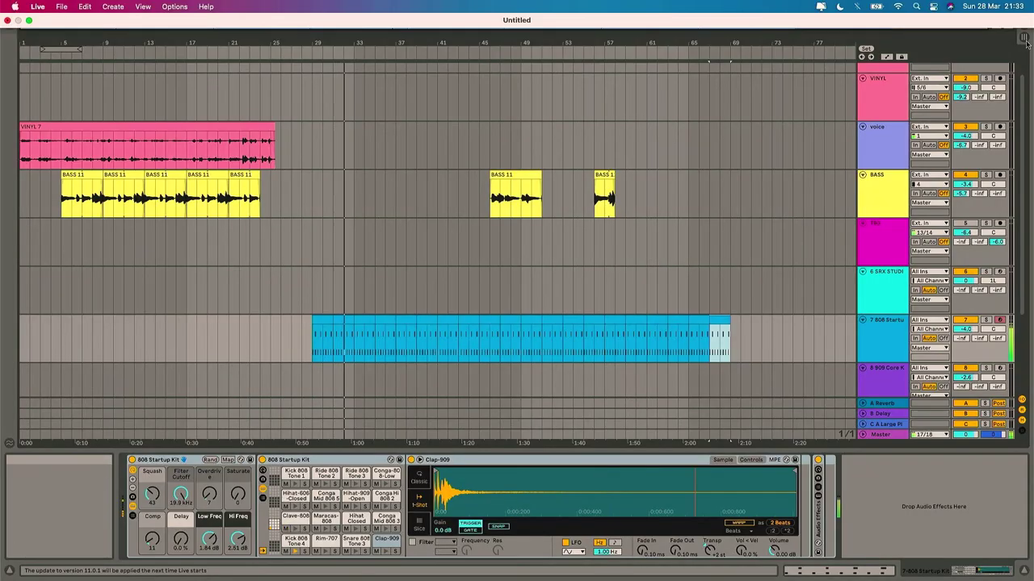
Step: Copy the scene 6 BASS 11 clip from Session View to bar 29 of the arrangement's BASS track and play from there
key(Tab)
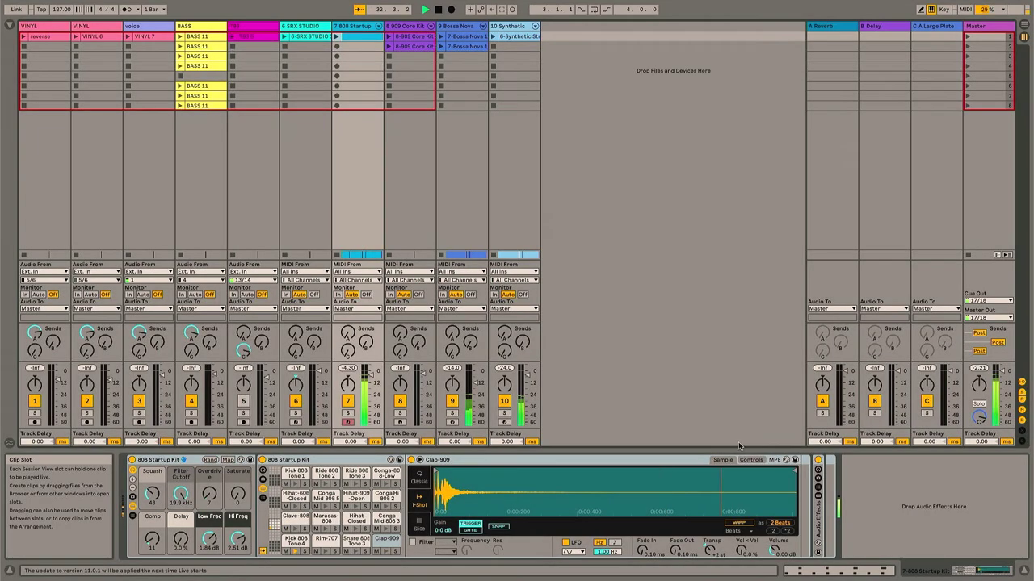
click(202, 92)
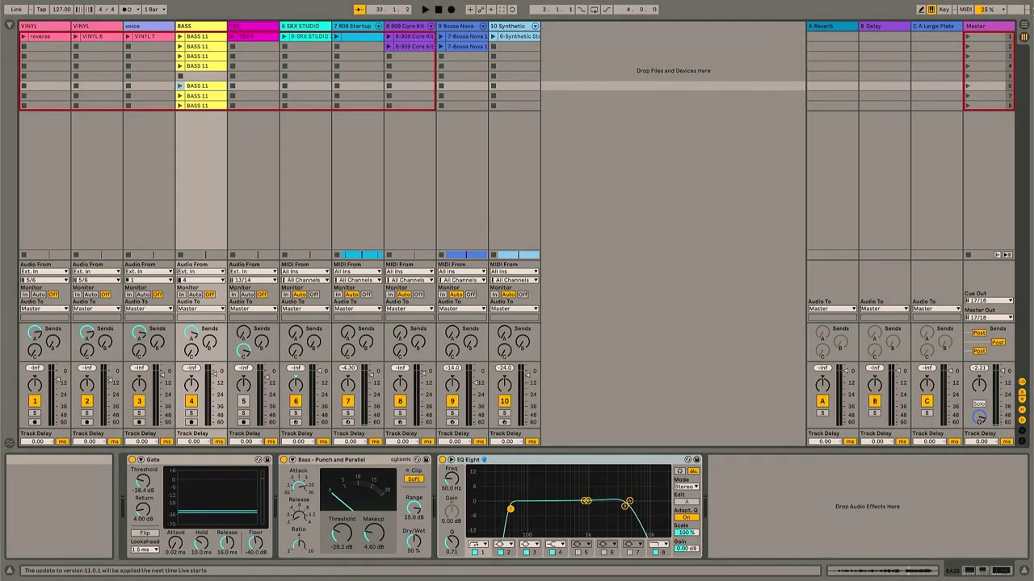
key(Tab)
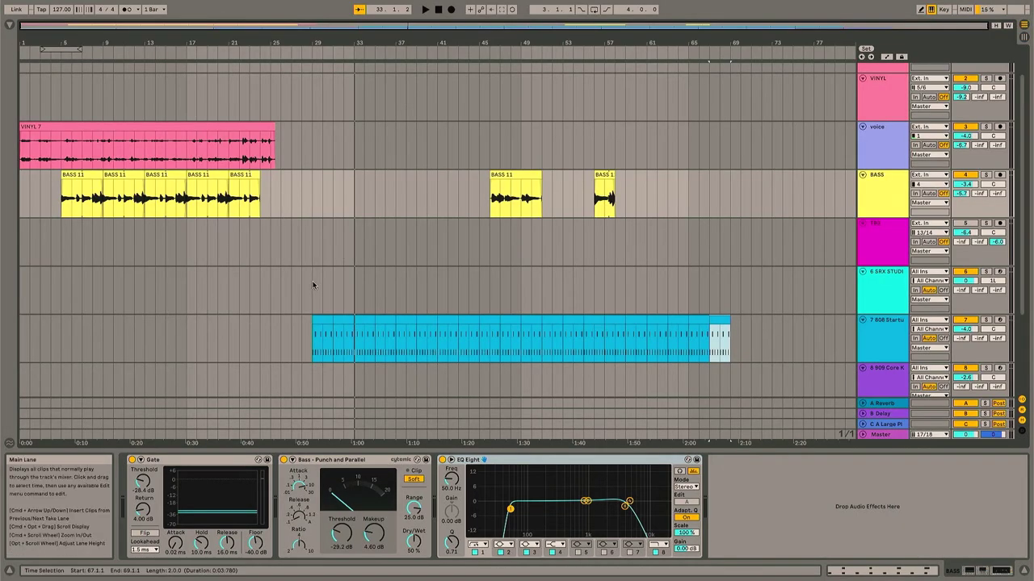
click(316, 189)
key(super+v)
key(space)
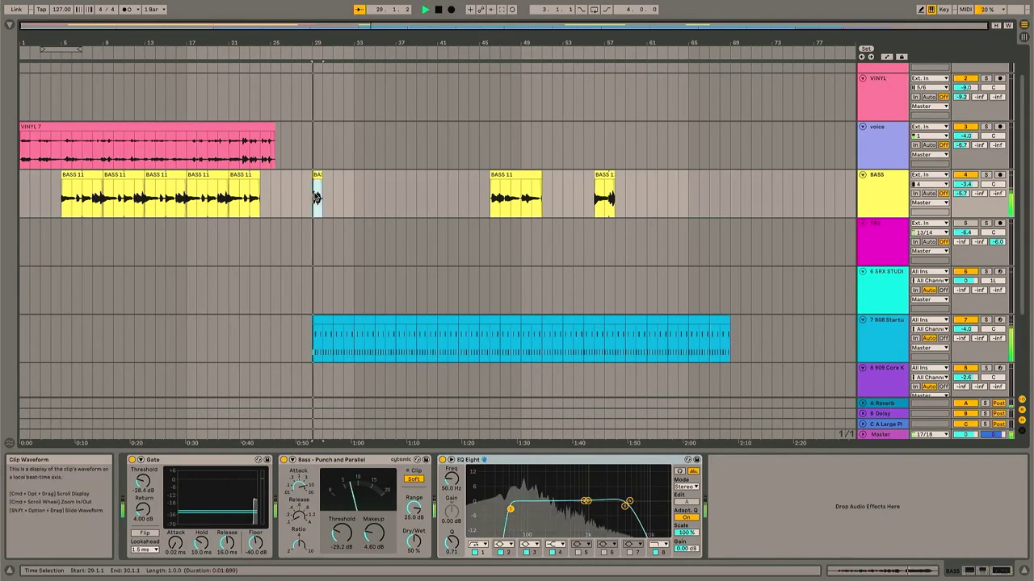
Step: Repeat the one-bar BASS 11 clip up to bar 45 and move the following five-bar BASS 11 clip to bar 50
key(super+v)
key(super+v)
key(super+v)
key(super+v)
key(super+v)
key(super+v)
key(super+v)
key(super+v)
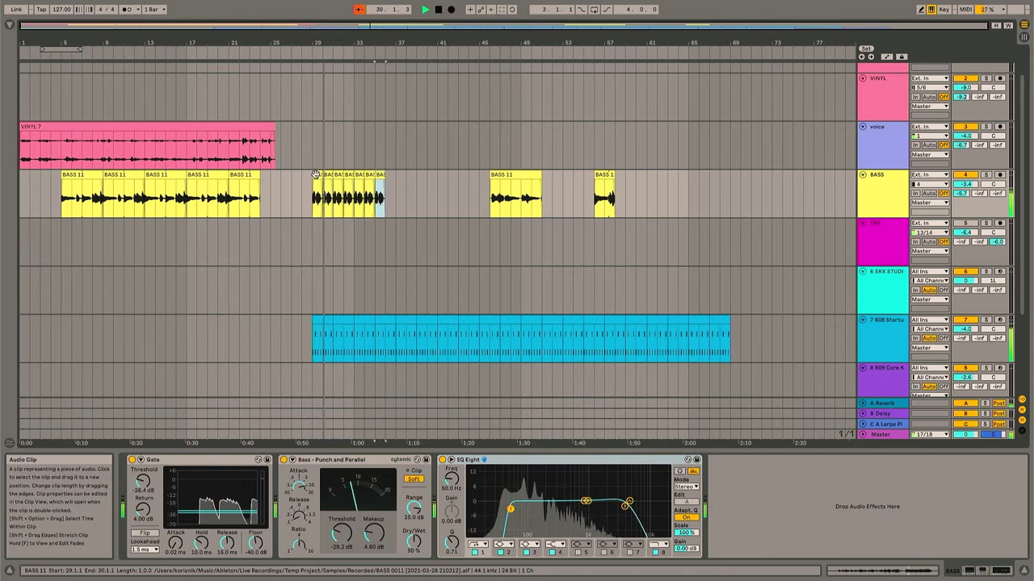
key(super+v)
key(super+v)
key(super+v)
key(super+v)
key(super+v)
key(super+v)
key(super+v)
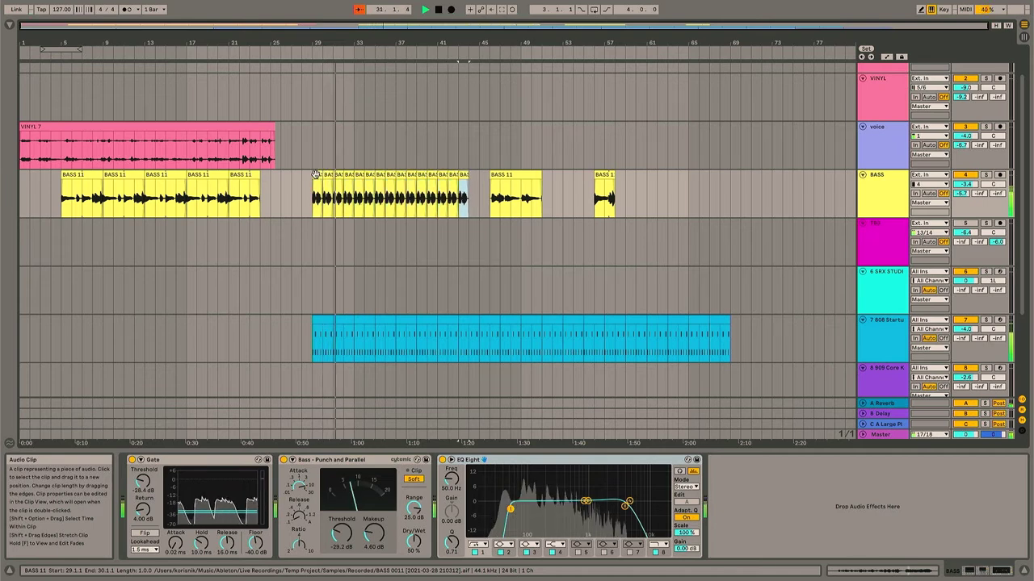
drag(518, 175, 557, 185)
click(658, 235)
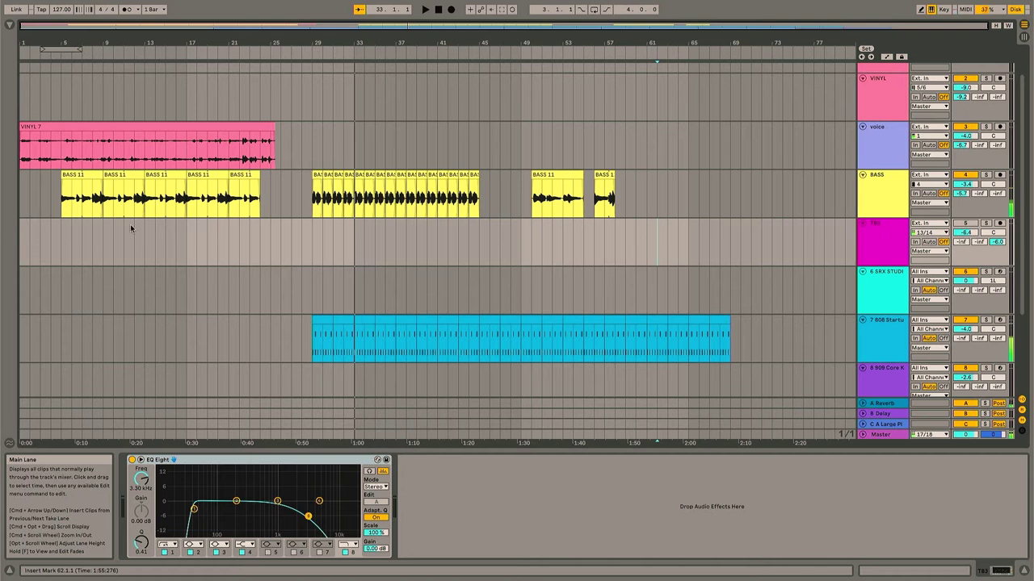
Step: Play the arrangement briefly from bar 24 and look over the tracks and their clips
scroll(281, 362, down, 2)
scroll(281, 362, up, 3)
click(262, 252)
key(space)
key(space)
scroll(223, 237, down, 3)
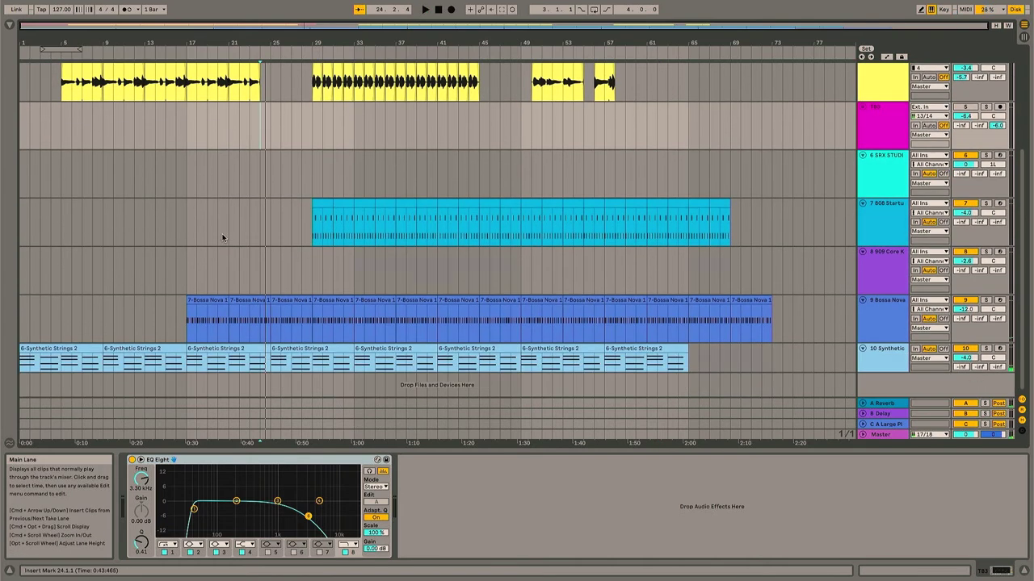
scroll(222, 237, up, 1)
scroll(223, 237, up, 3)
Step: Insert a new audio track directly below the voice track
click(887, 182)
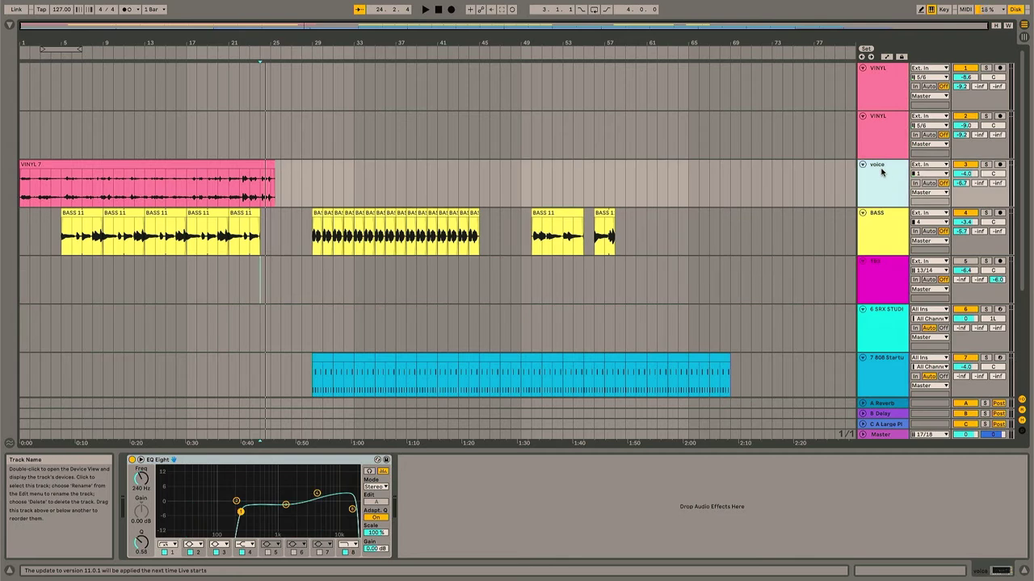
key(ctrl+t)
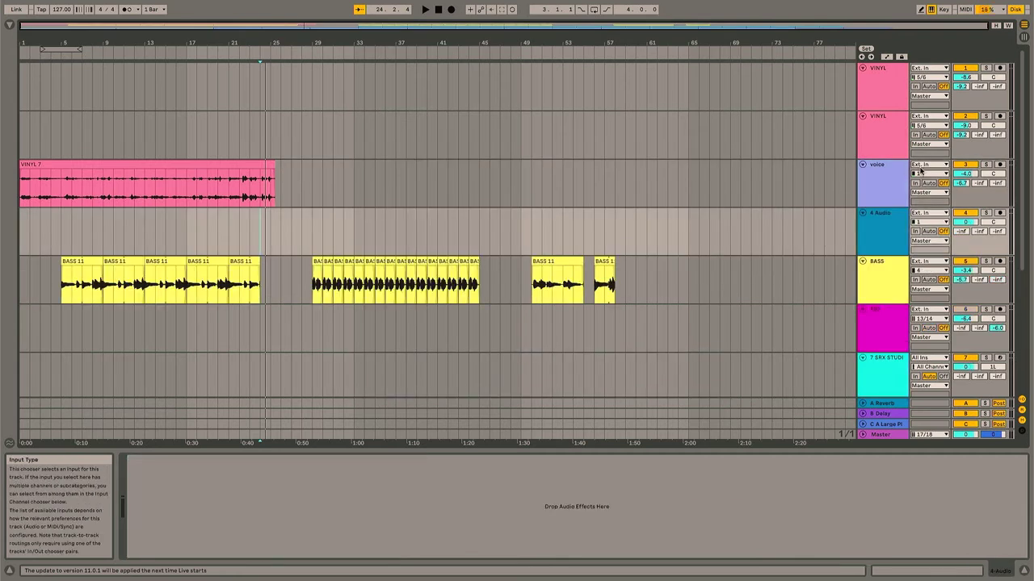
click(1019, 24)
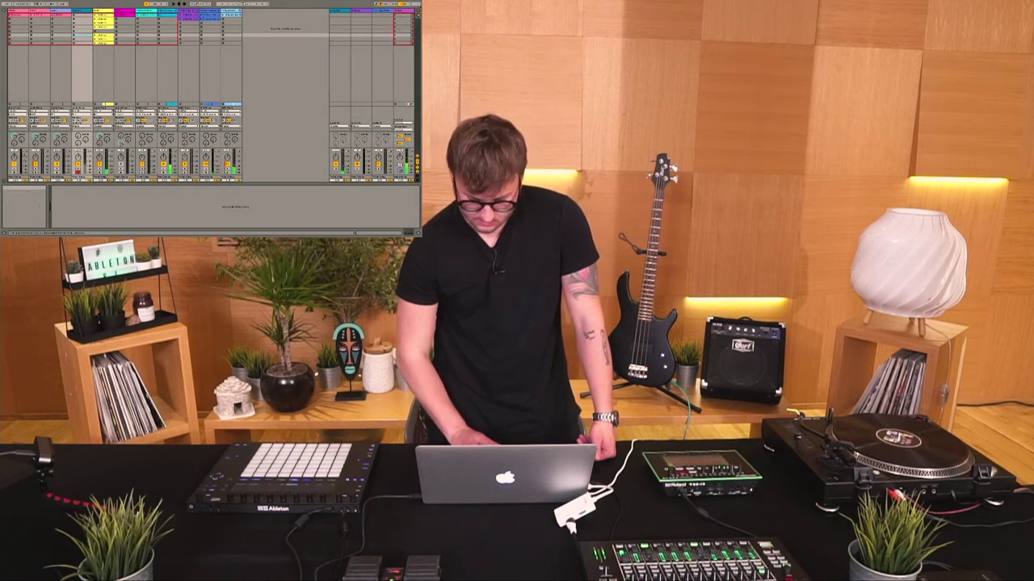
Step: Record a take onto the new audio track in Arrangement View, from bar 1 to about bar 30
key(Tab)
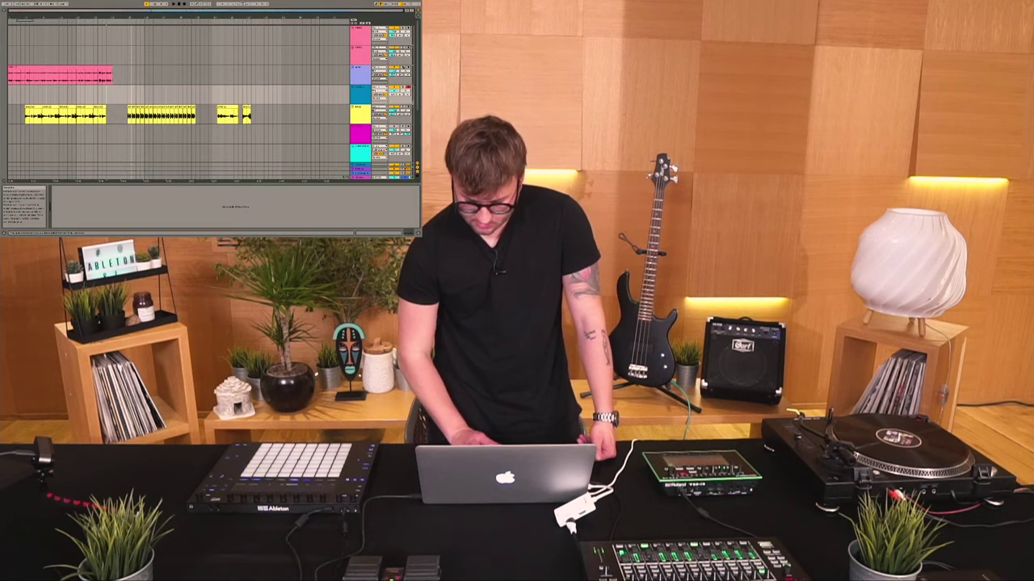
scroll(10, 89, down, 1)
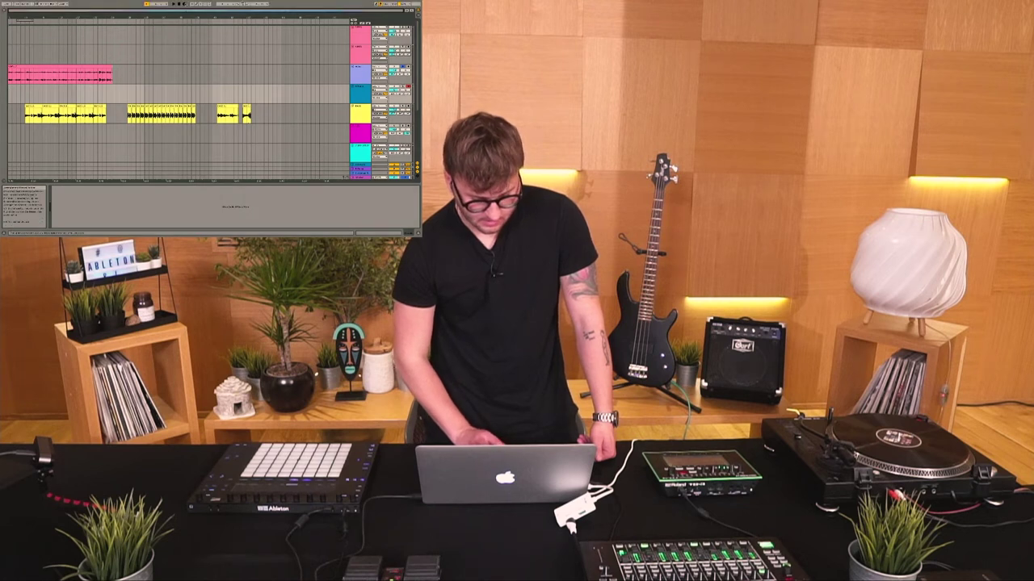
click(184, 4)
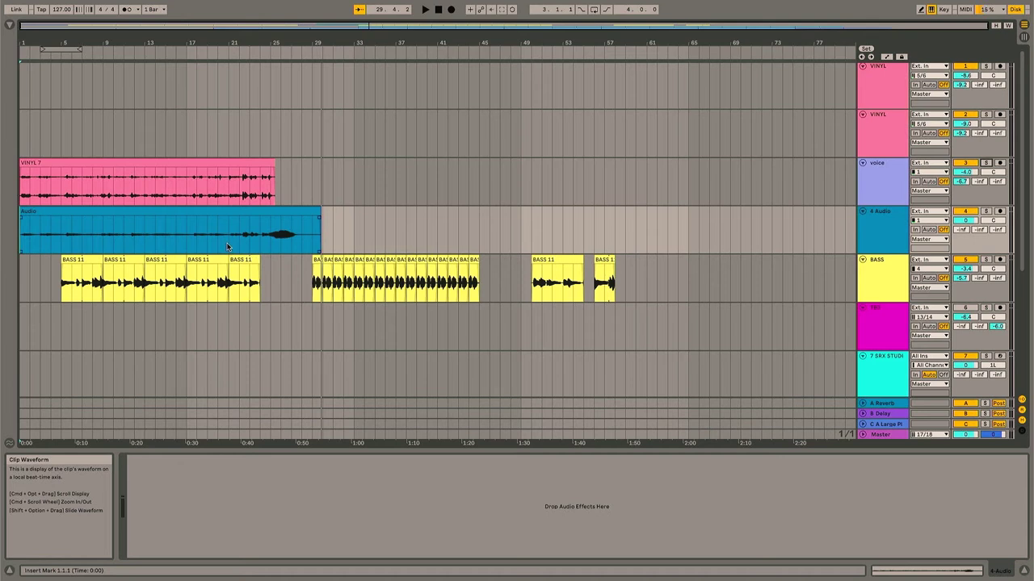
Step: Play the new recording from bar 21 and lower its track volume to -10.3 dB
click(229, 246)
key(space)
drag(965, 220, 971, 235)
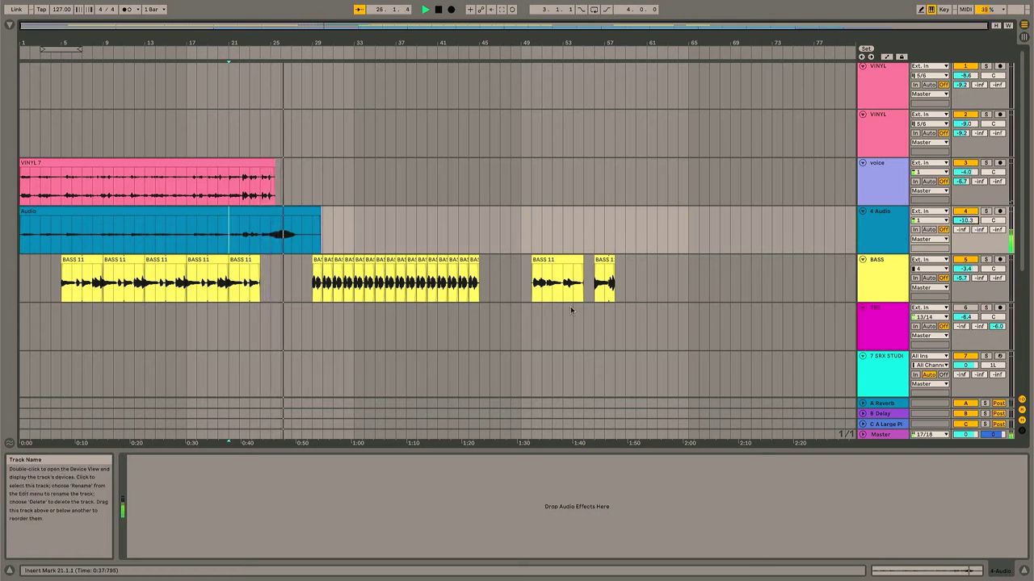
Step: Play the arrangement from bar 24 and set the 4 Audio track's volume to -2.1 dB
click(259, 234)
mouse_move(965, 220)
mouse_down()
mouse_move(964, 193)
mouse_move(964, 226)
mouse_up()
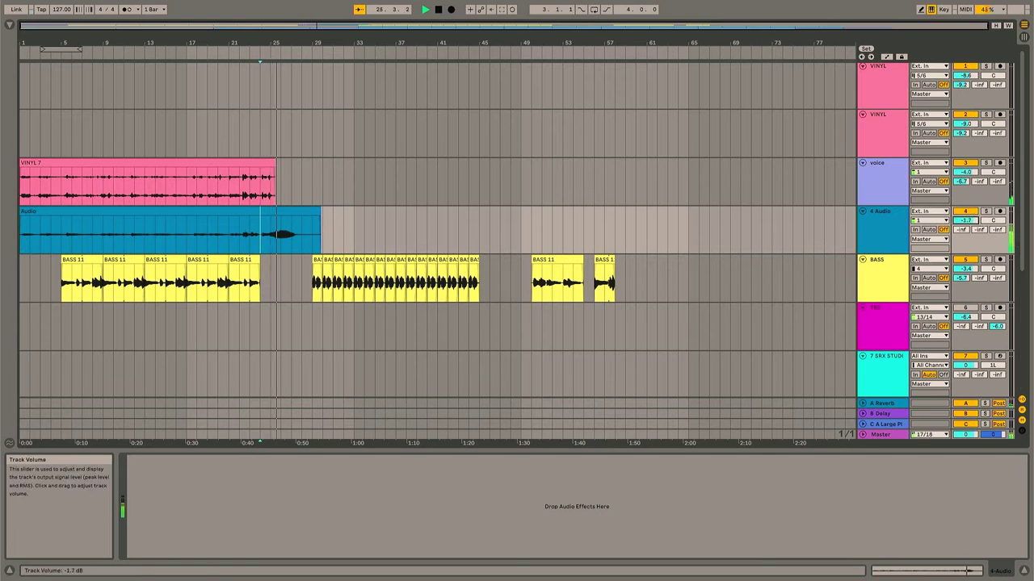
Step: Copy the reverse clip from Session View onto the first VINYL track in the arrangement at bar 25
scroll(526, 230, down, 5)
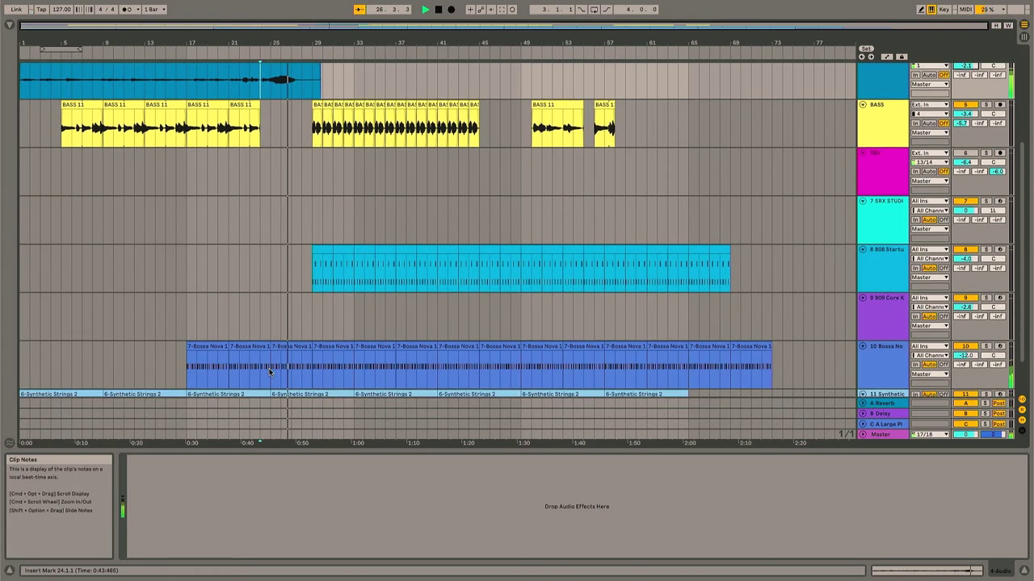
click(304, 346)
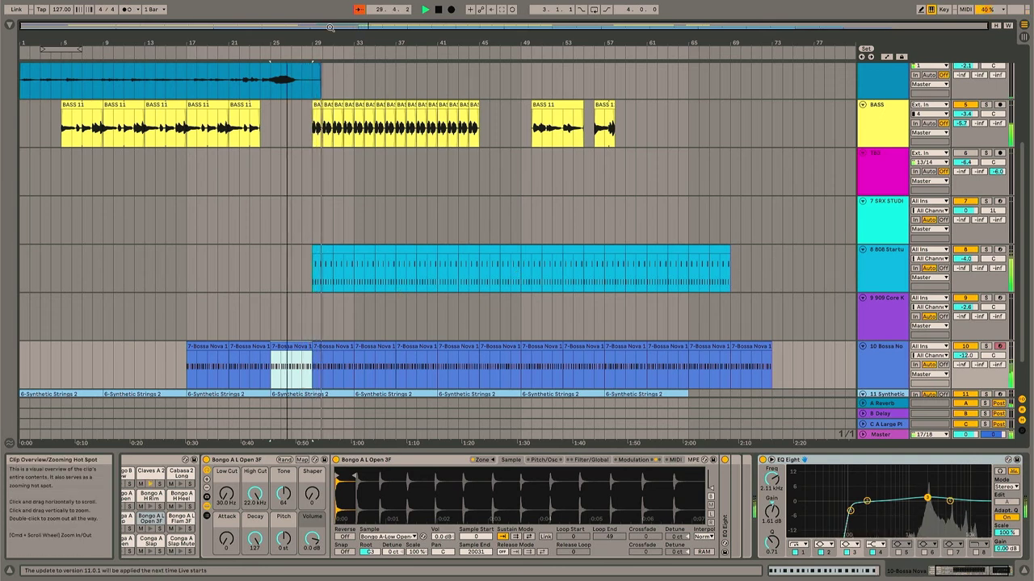
scroll(561, 300, up, 3)
scroll(496, 300, down, 5)
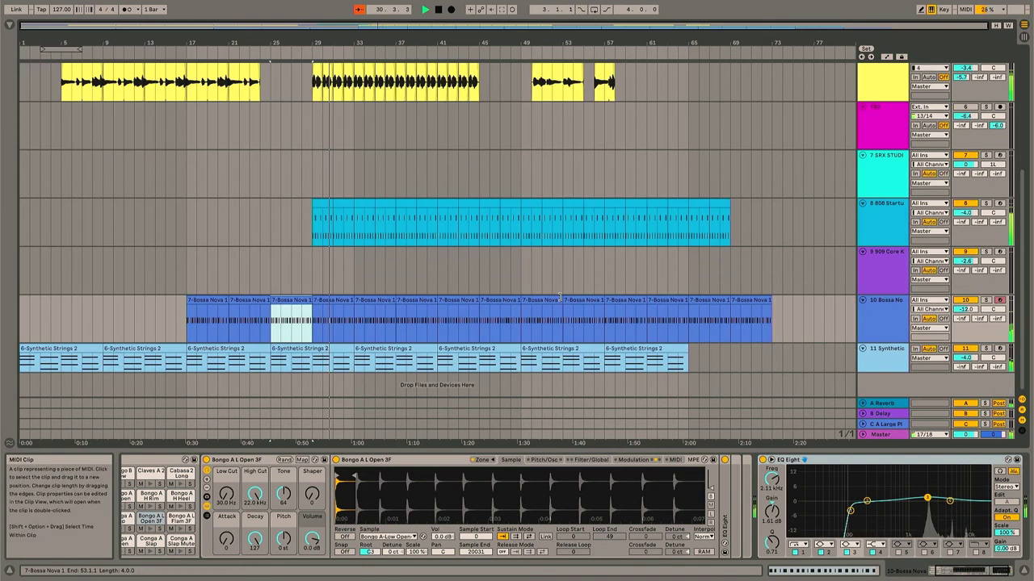
click(1023, 38)
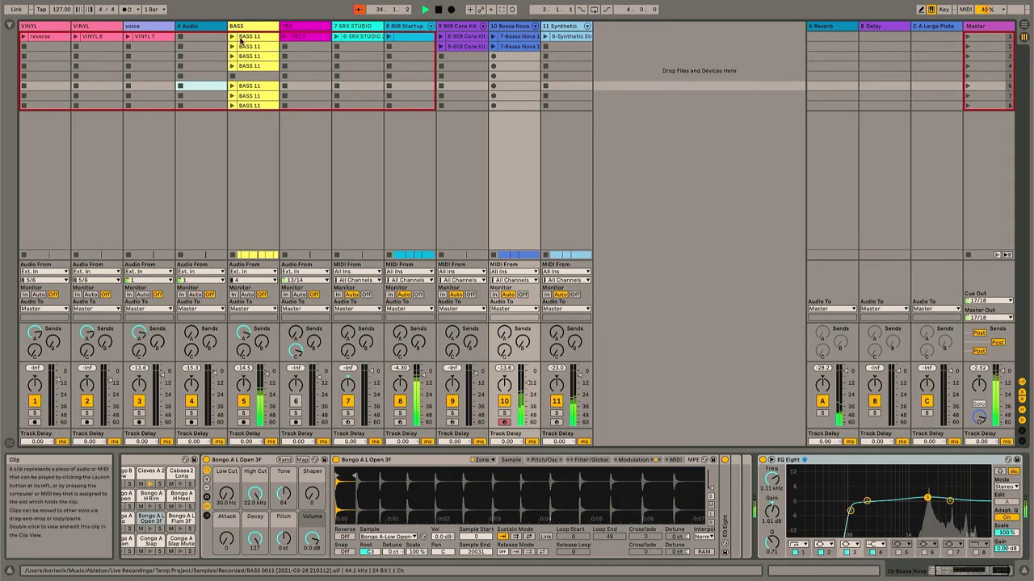
click(41, 37)
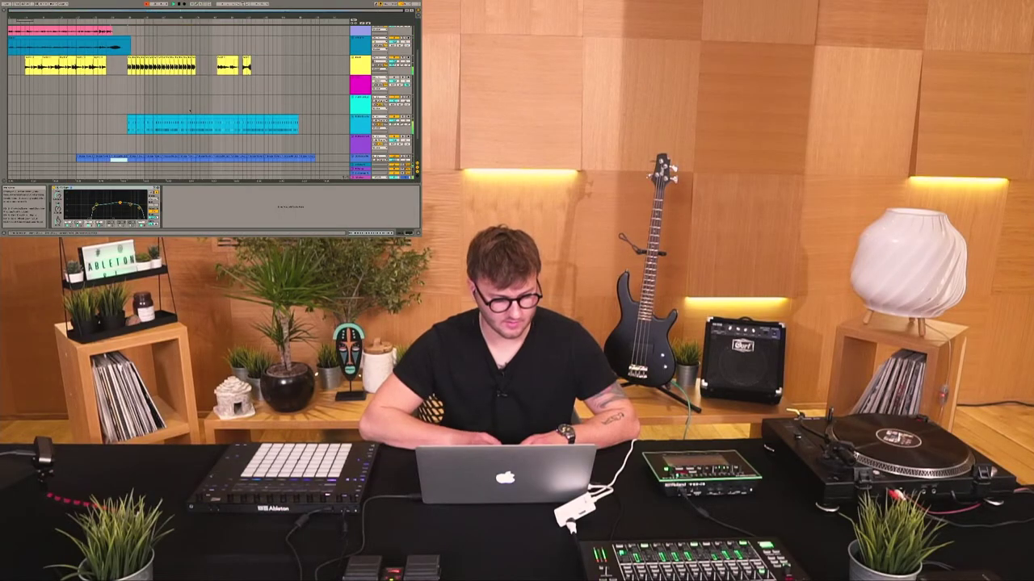
scroll(116, 72, up, 5)
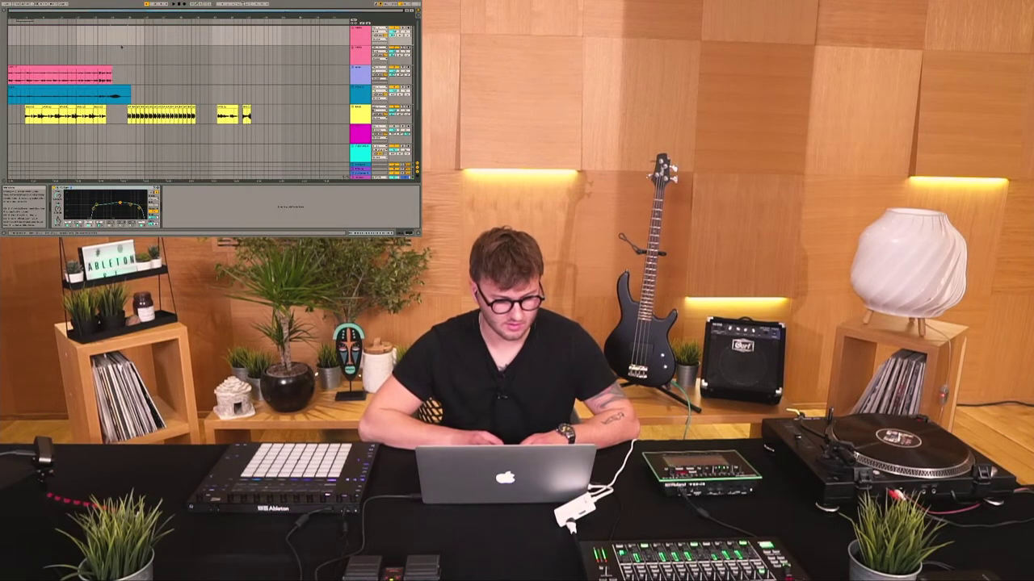
key(ctrl+v)
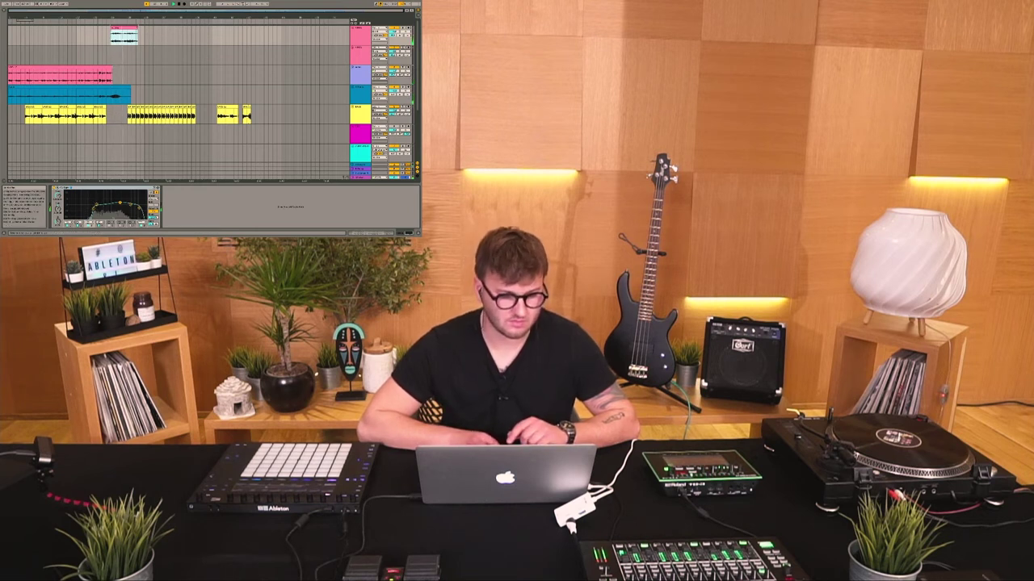
Step: Delete the Bossa Nova percussion between bars 25 and 29 in the arrangement
scroll(123, 126, down, 5)
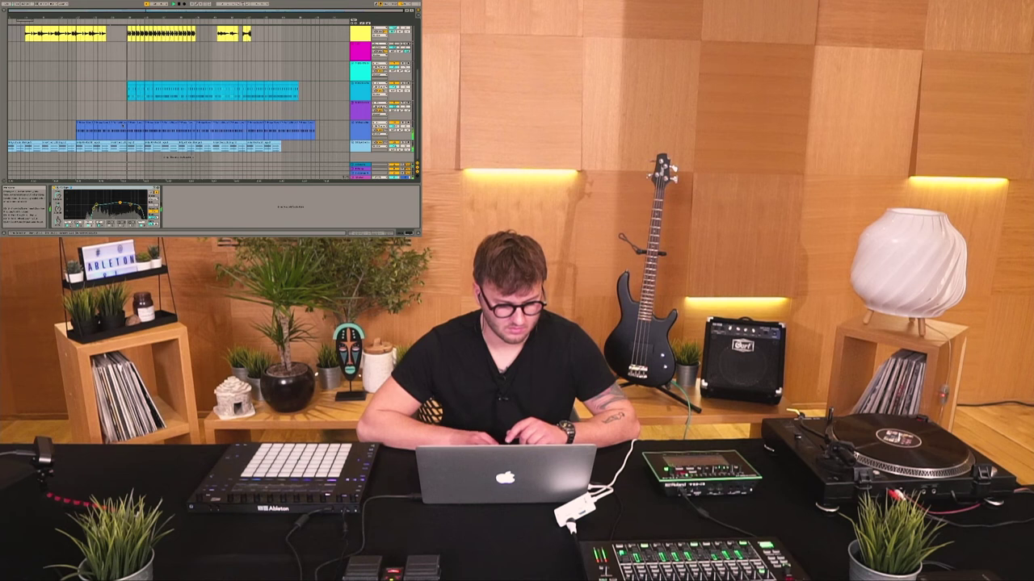
scroll(142, 115, up, 2)
scroll(141, 115, down, 1)
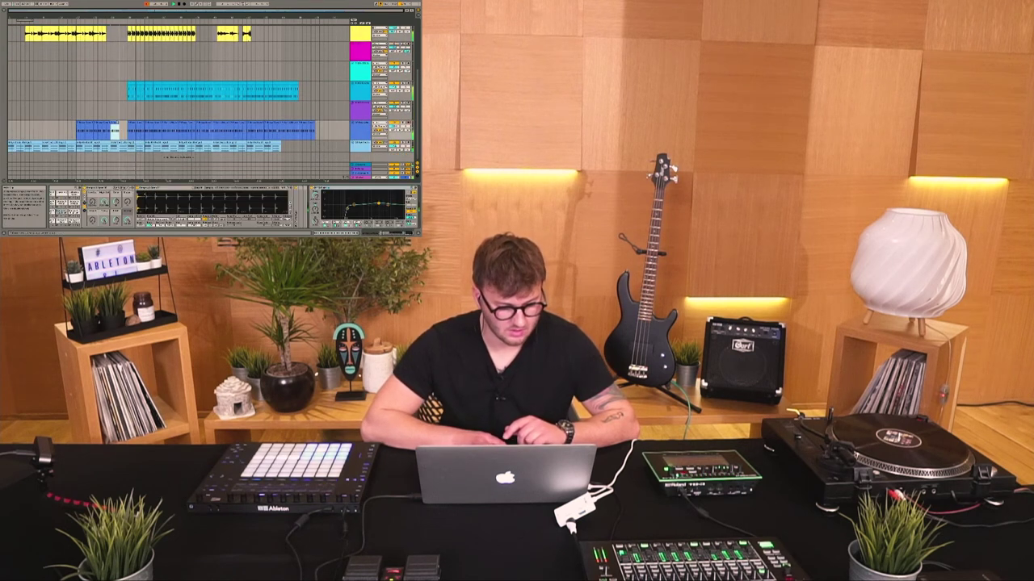
click(115, 94)
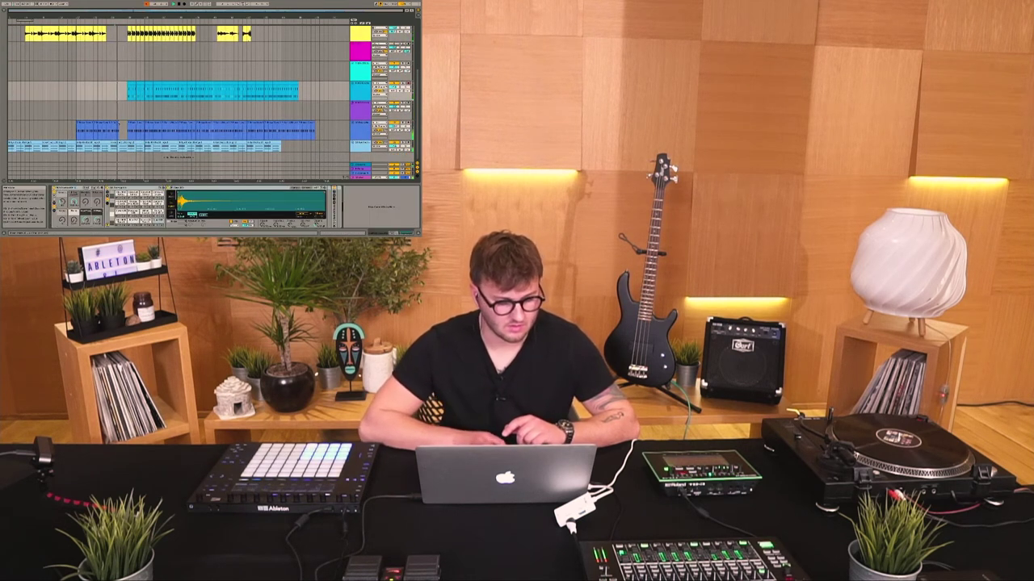
click(112, 130)
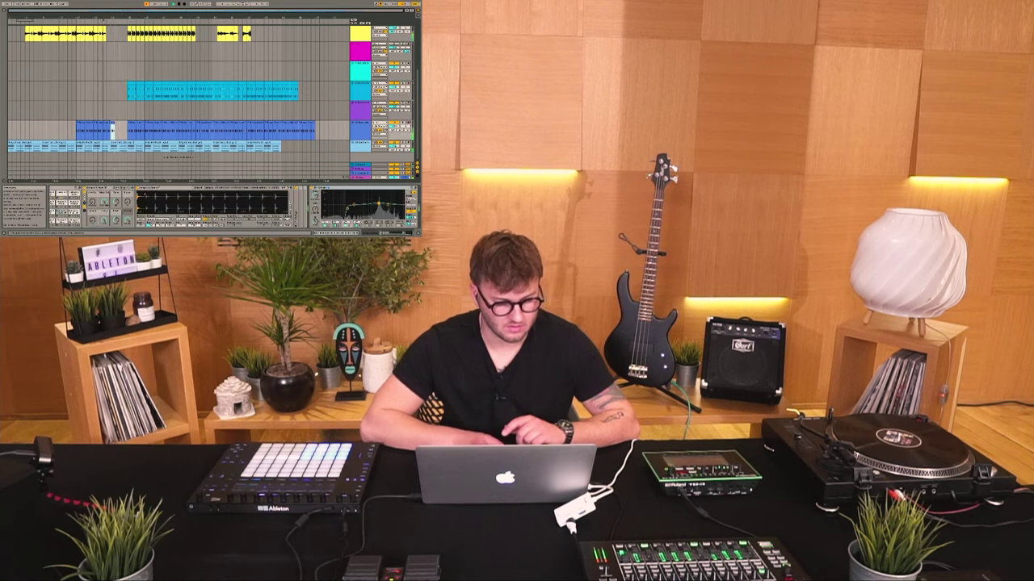
scroll(113, 127, up, 3)
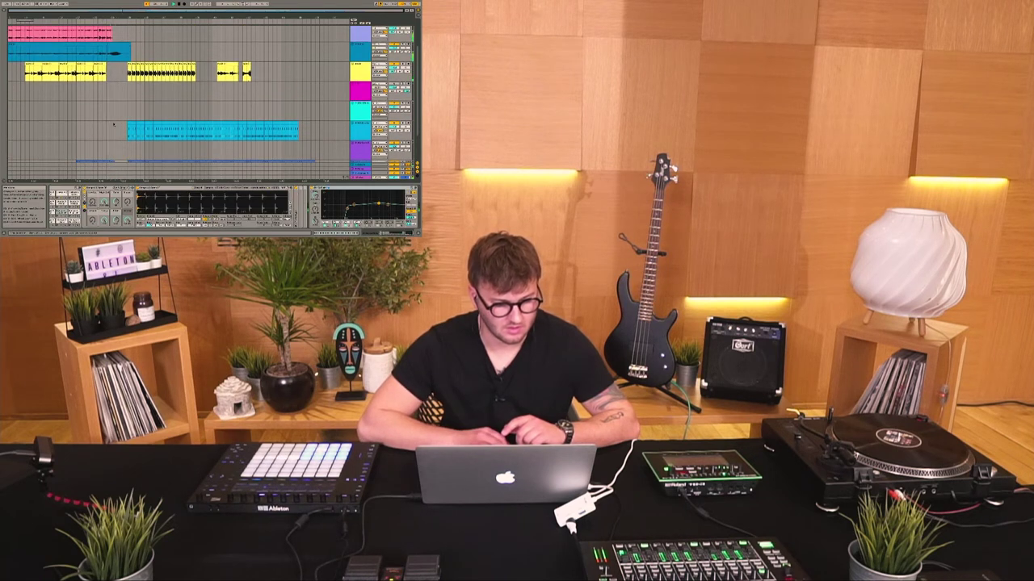
scroll(114, 125, down, 3)
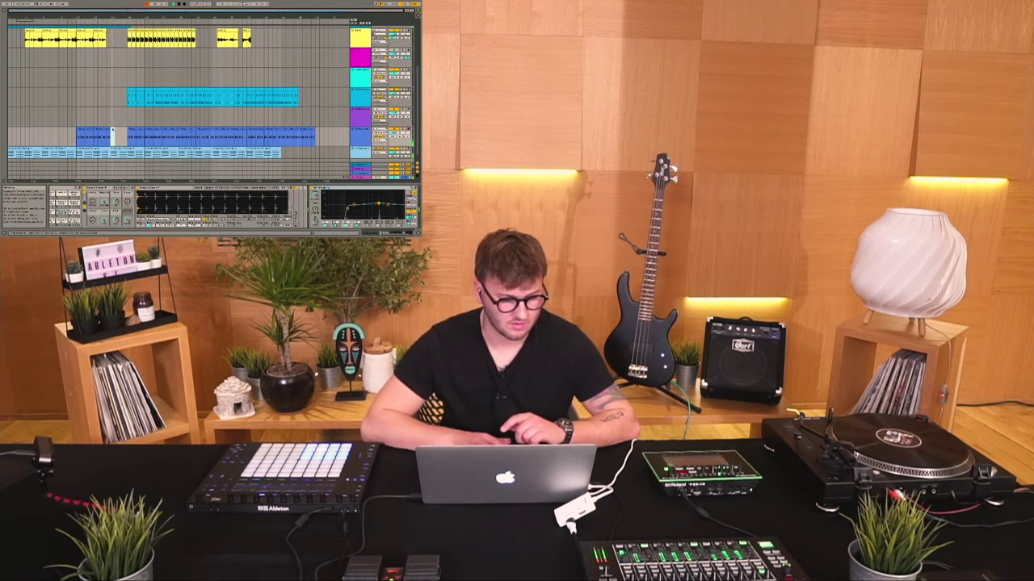
Step: Trim the reverse clip on the first VINYL track so it ends at bar 29
scroll(112, 126, up, 3)
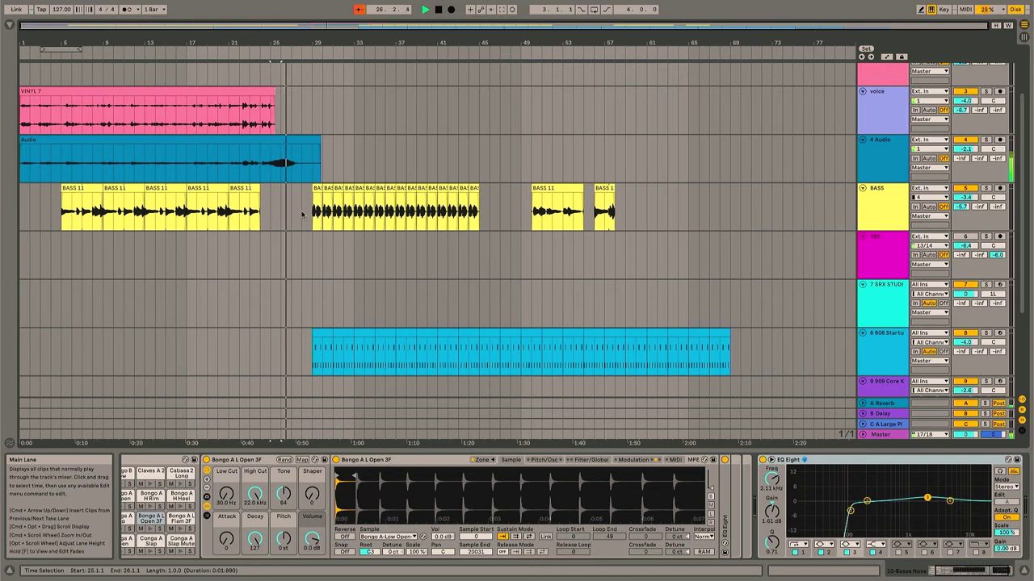
scroll(299, 210, up, 6)
drag(335, 101, 311, 101)
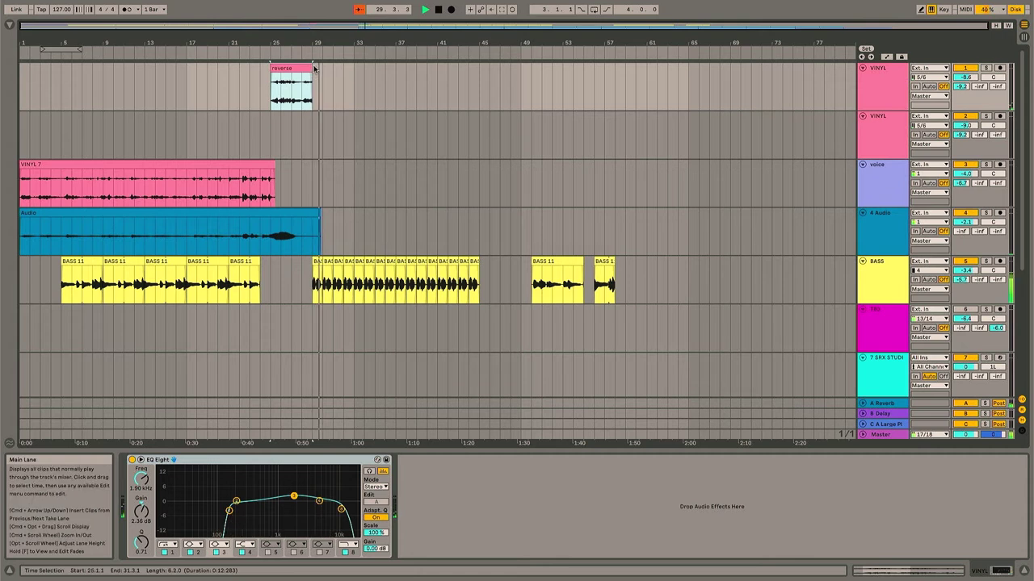
Step: Copy the 909 Core Kit clip from Session View onto its arrangement track at bar 37
scroll(439, 259, down, 5)
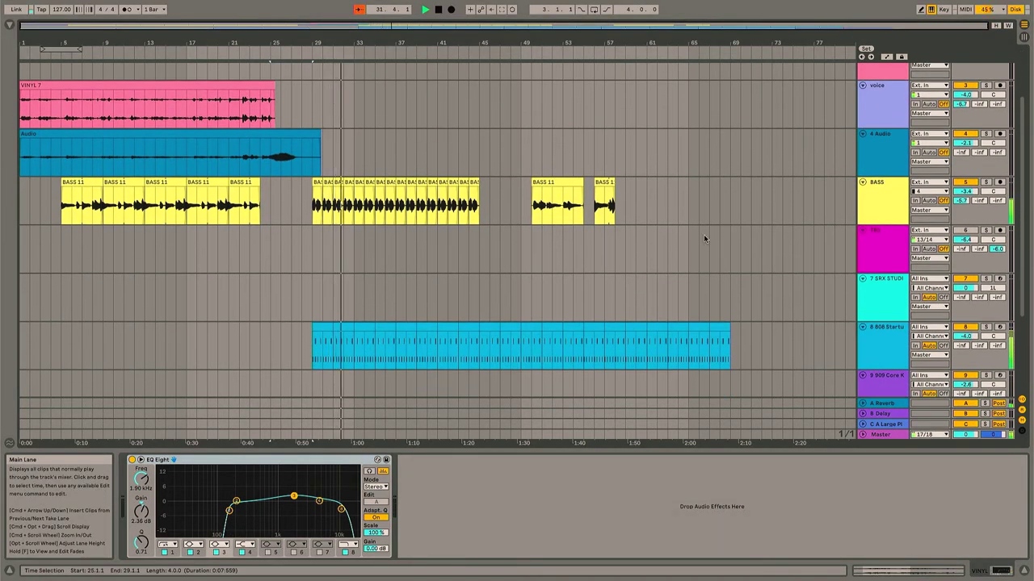
scroll(703, 234, down, 7)
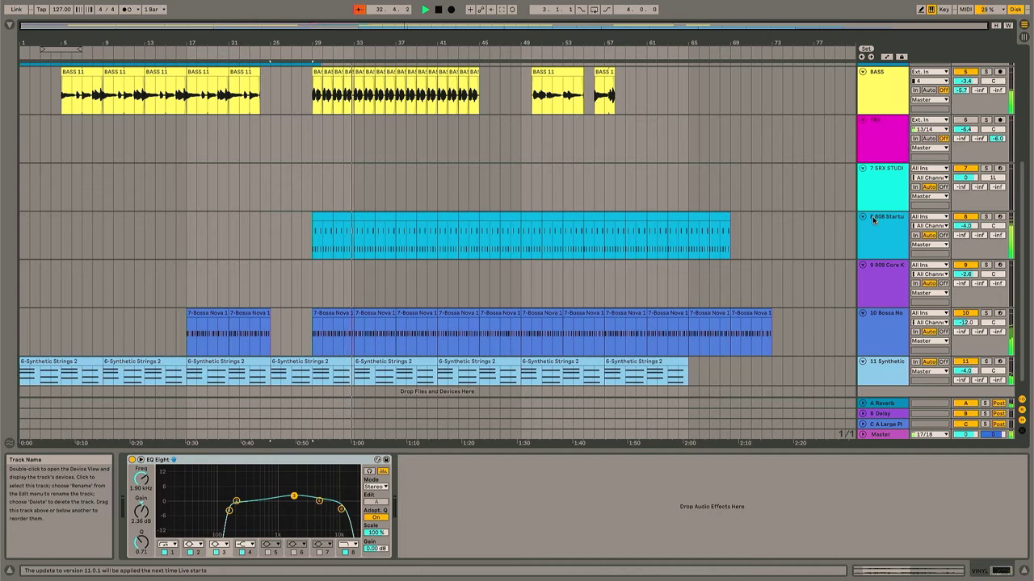
scroll(872, 220, down, 1)
click(885, 270)
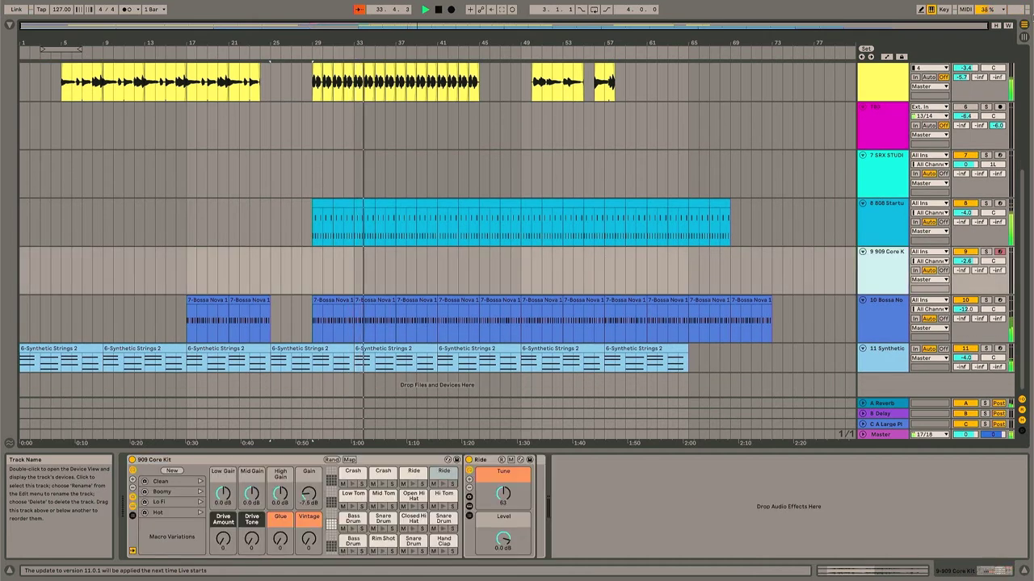
key(Tab)
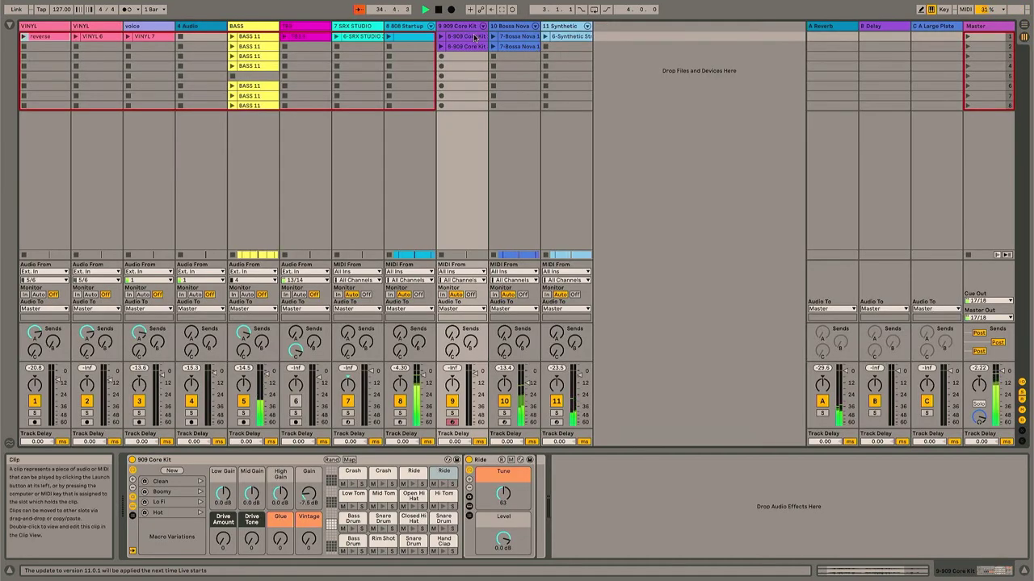
key(Tab)
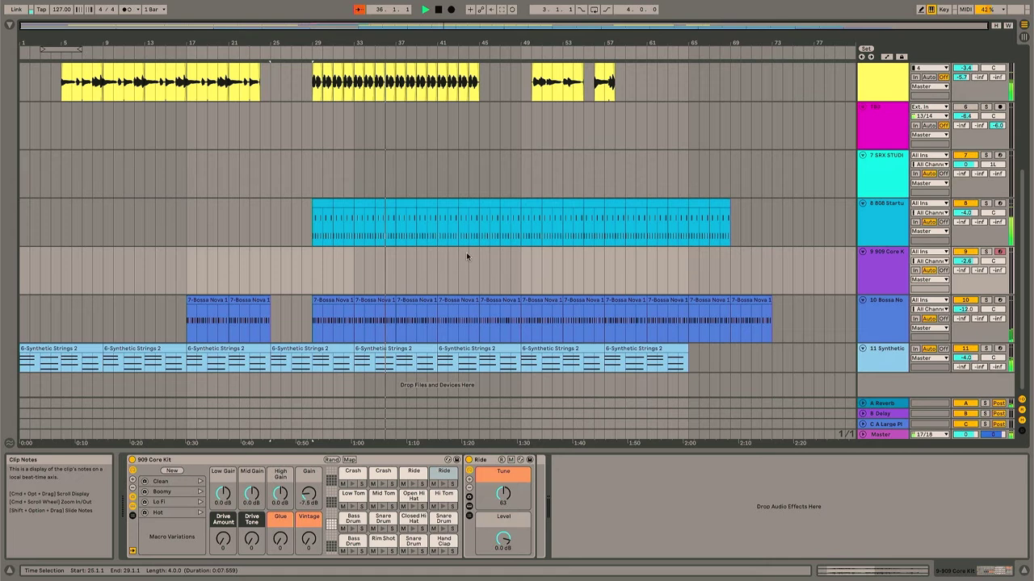
click(398, 255)
key(super+v)
Step: Duplicate the 909 Core Kit clip repeatedly so the pattern runs up to bar 77
key(super+d)
key(super+d)
key(super+d)
key(super+d)
key(super+d)
key(super+d)
key(super+d)
key(super+d)
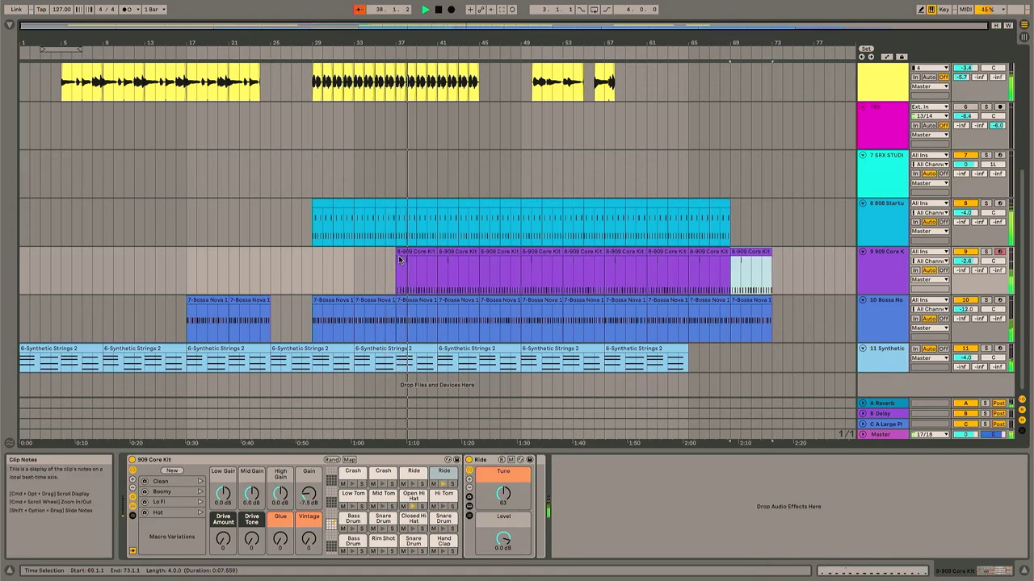
key(super+d)
Step: Delete the Ride note from the first 909 Core Kit clip and remove all its copies from bar 41 onward
double_click(422, 250)
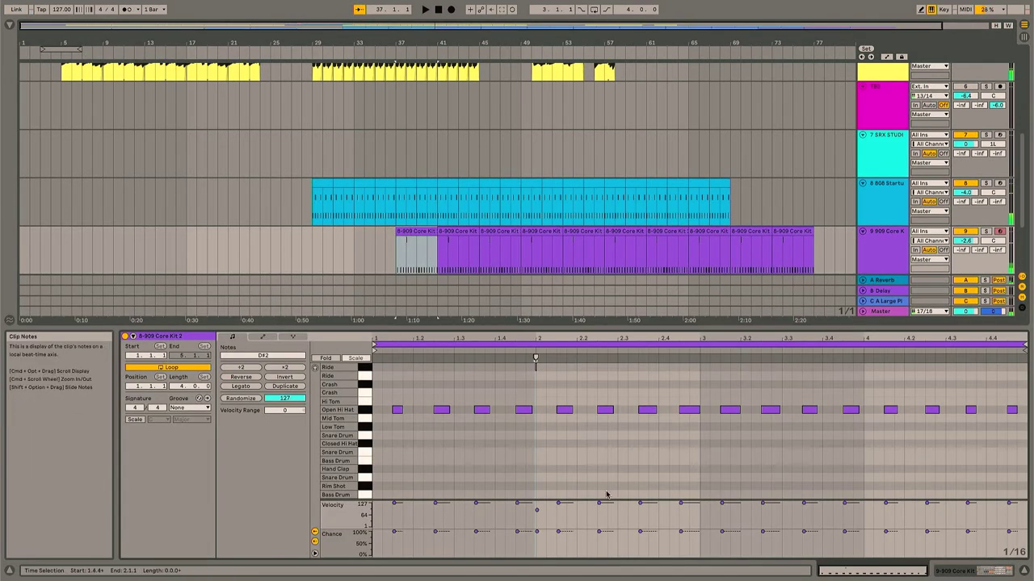
drag(578, 388, 475, 360)
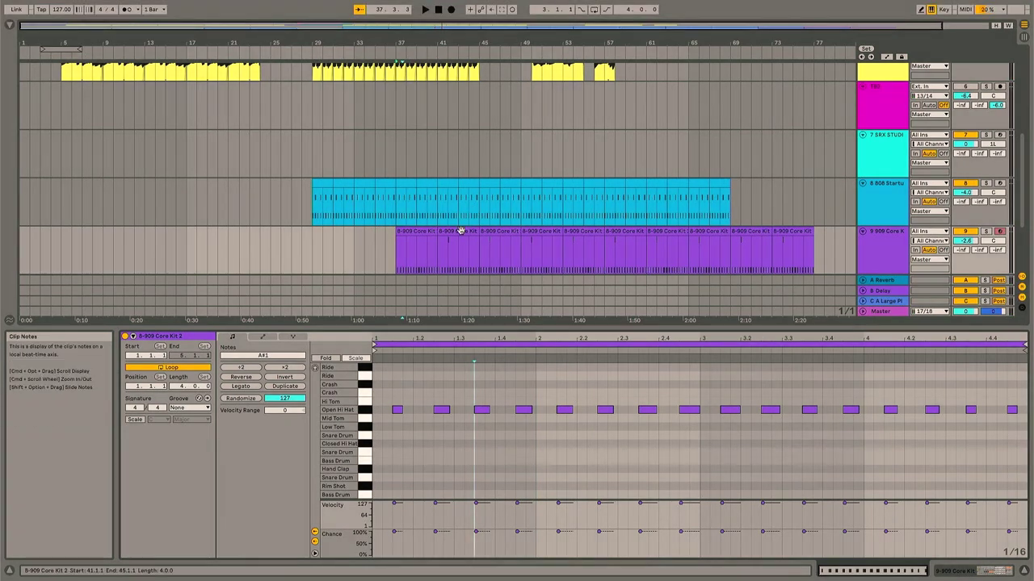
click(460, 233)
key(BackSpace)
drag(480, 242, 842, 242)
key(BackSpace)
Step: Duplicate the edited 909 Core Kit clip up to bar 57 and play the arrangement from bar 37
click(405, 232)
key(ctrl+d)
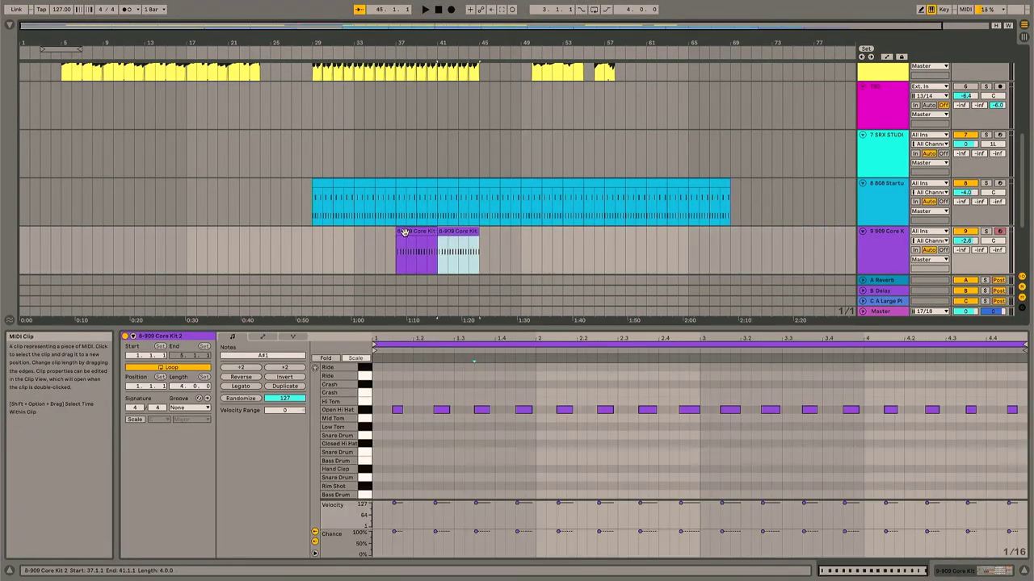
key(ctrl+d)
key(ctrl+d)
key(ctrl+d)
click(397, 246)
key(space)
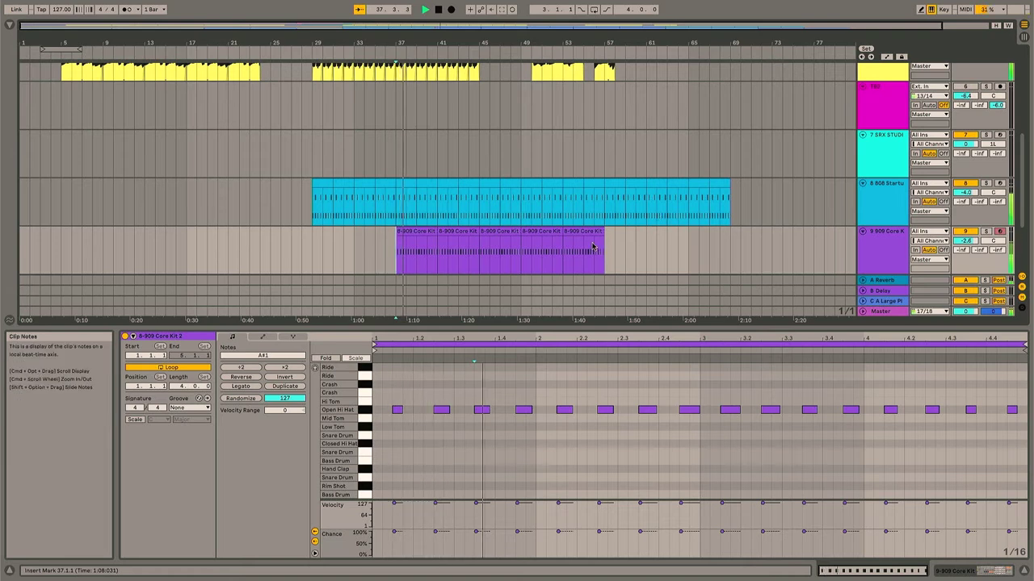
Step: Copy the second Bossa Nova clip from Session View to bar 37 of its arrangement track and repeat it up to bar 77
drag(570, 328, 549, 523)
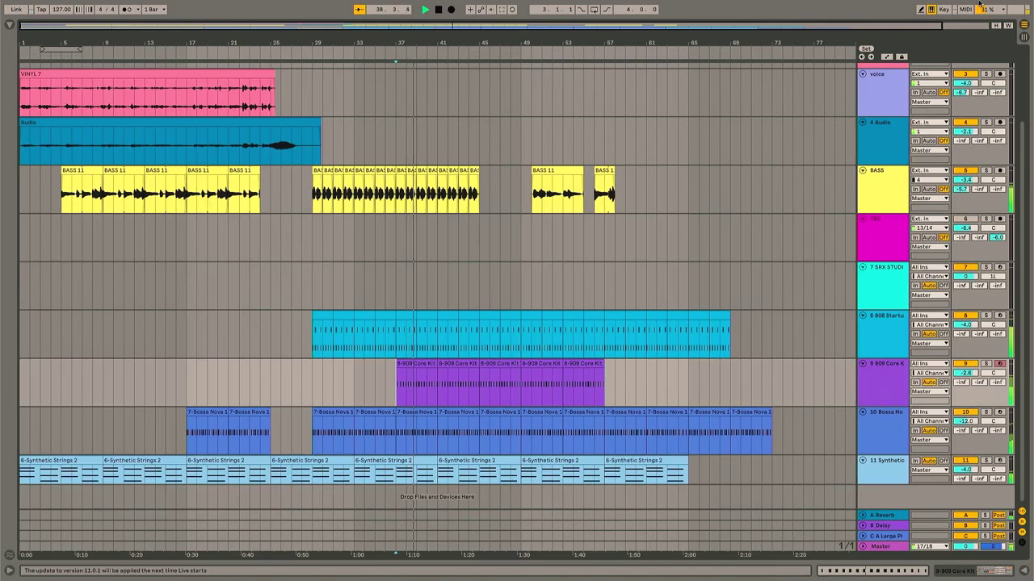
click(1023, 38)
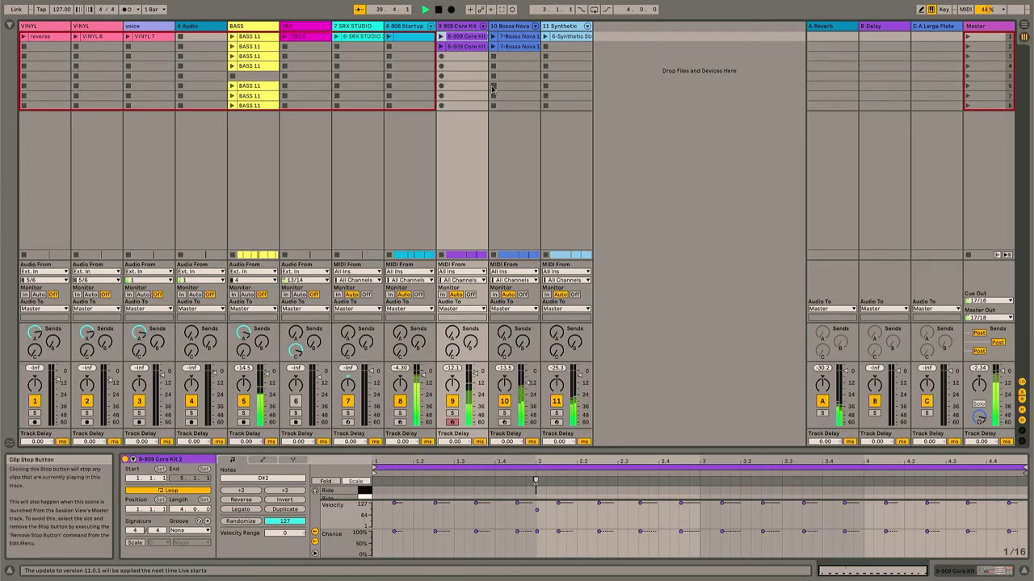
click(521, 49)
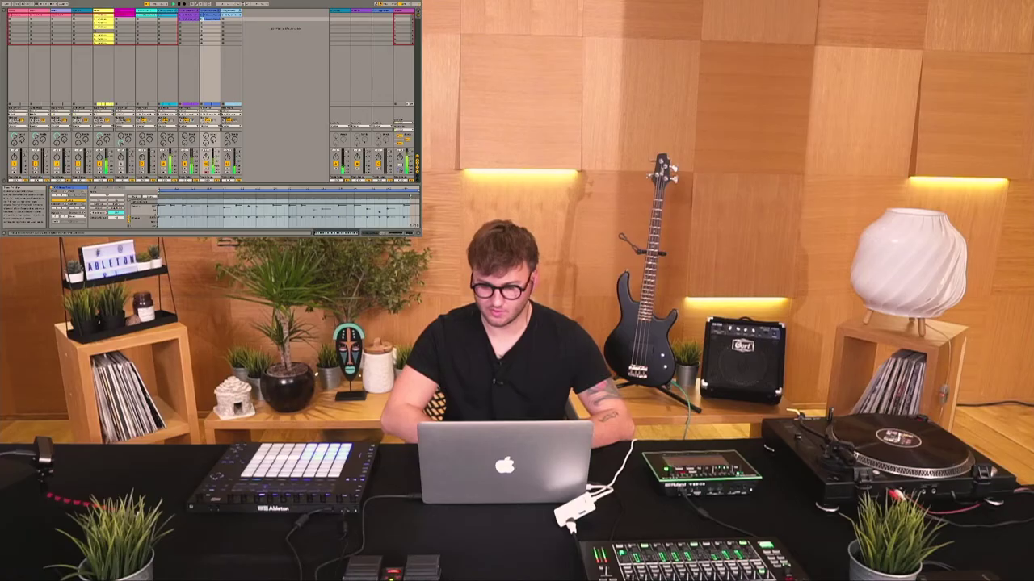
key(Tab)
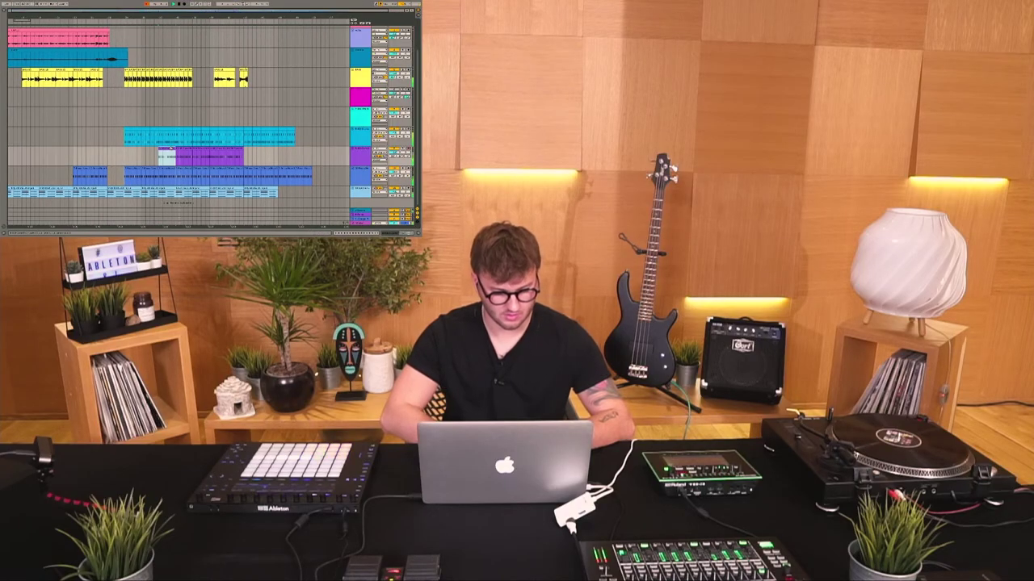
click(164, 169)
key(space)
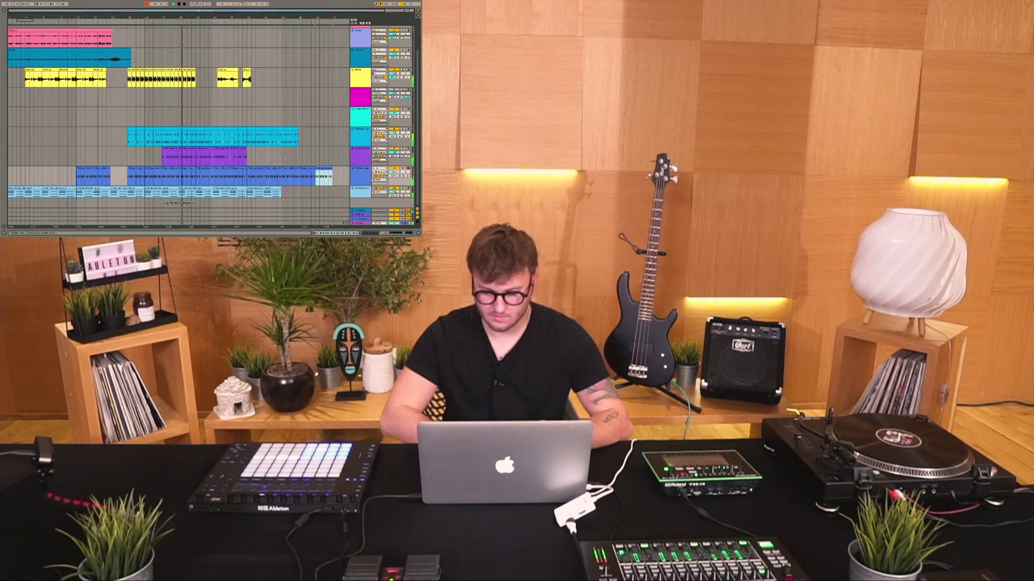
Step: Copy the VINYL 6 clip from Session View and return to the second VINYL track in Arrangement View
click(361, 111)
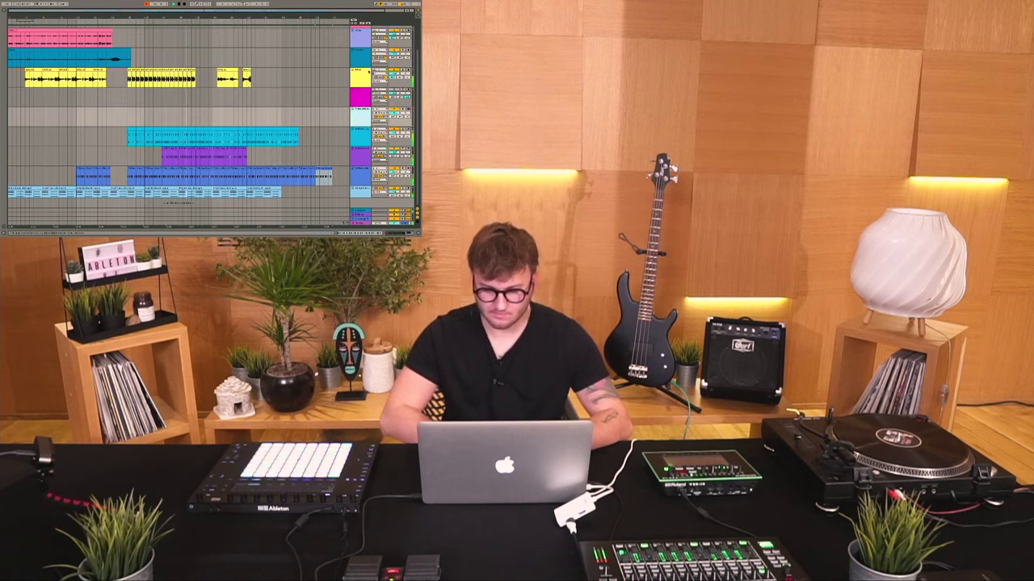
key(Tab)
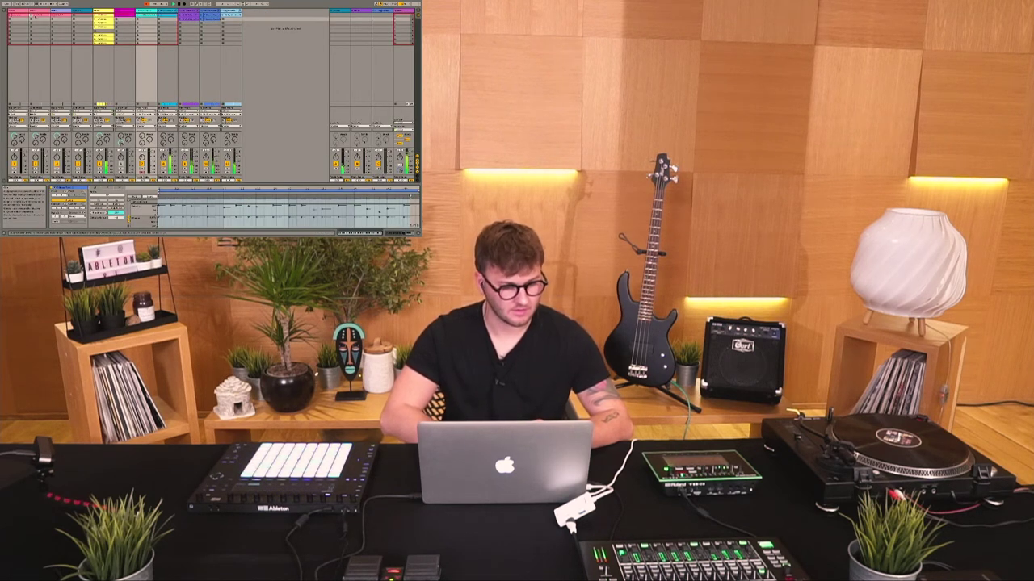
click(35, 16)
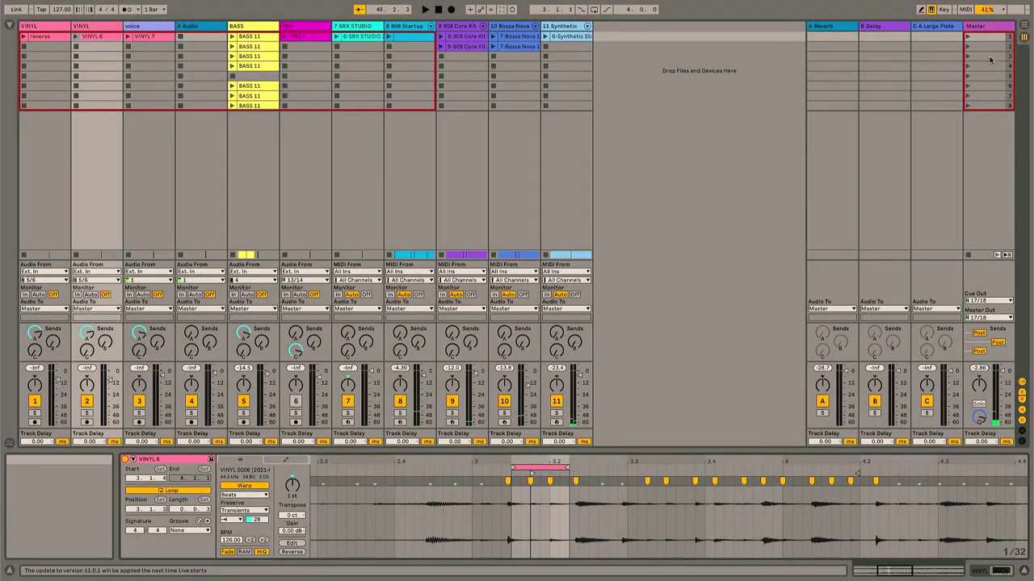
click(1023, 27)
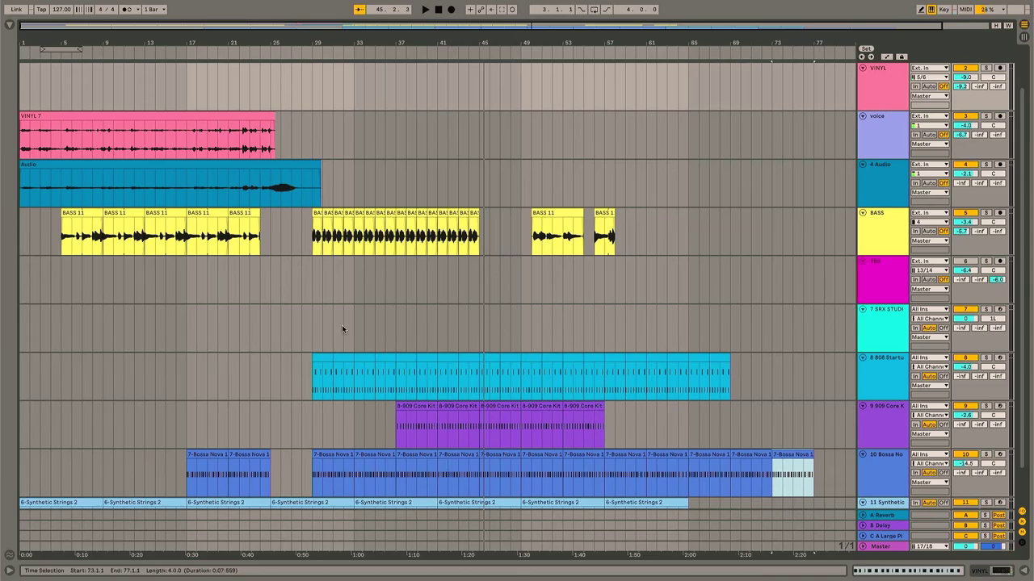
scroll(341, 324, down, 1)
scroll(451, 273, up, 2)
scroll(452, 273, right, 1)
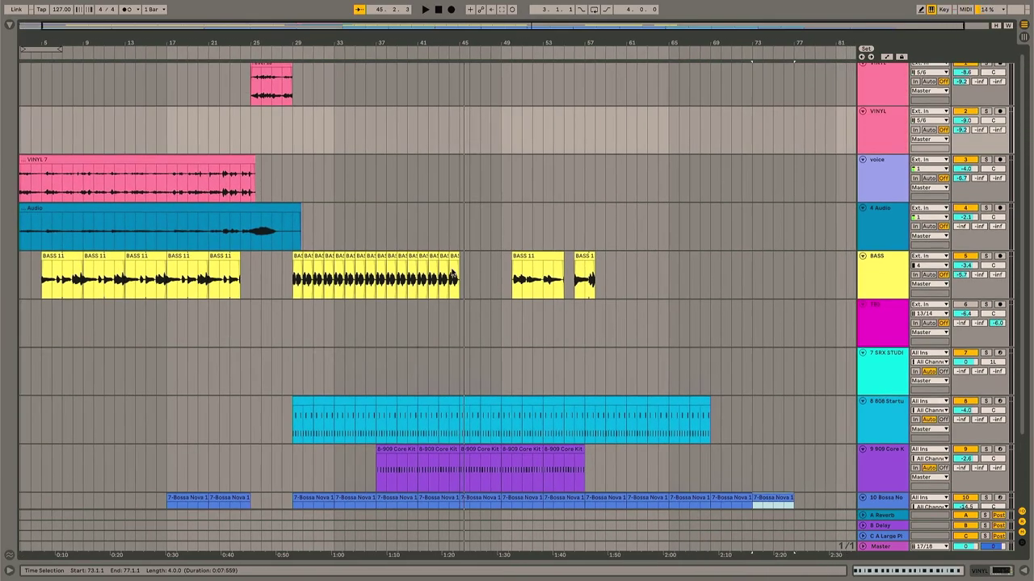
scroll(451, 273, left, 1)
scroll(452, 273, up, 1)
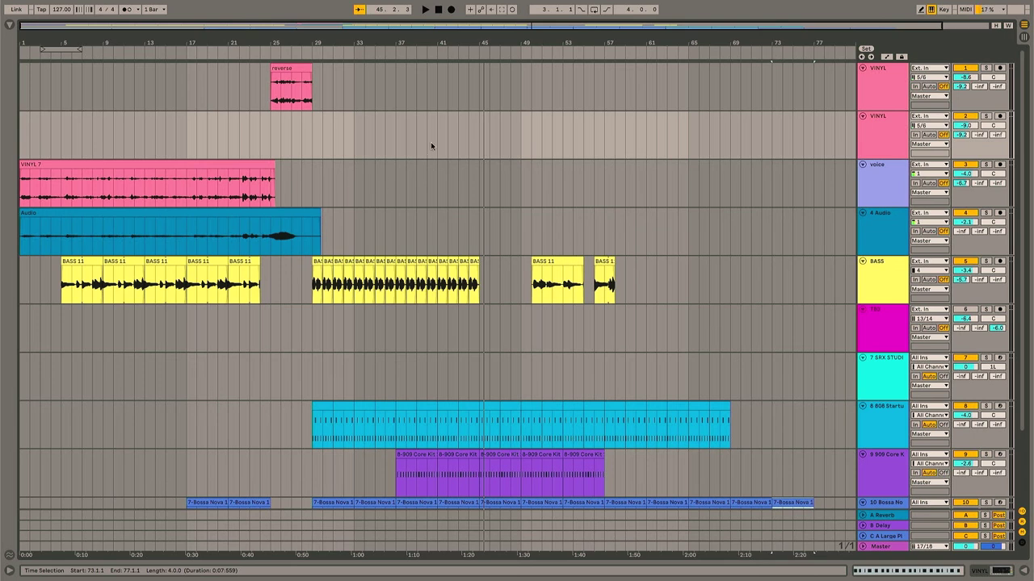
Step: Play the arrangement from bar 28 to hear the transition into bar 29, with the timeline enlarged there
click(322, 143)
key(space)
click(1024, 36)
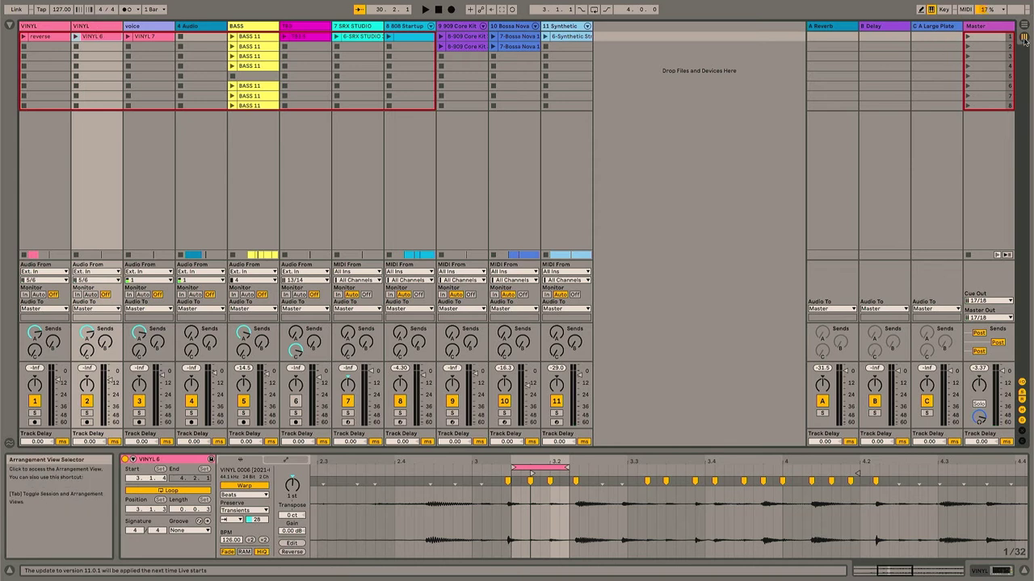
key(Tab)
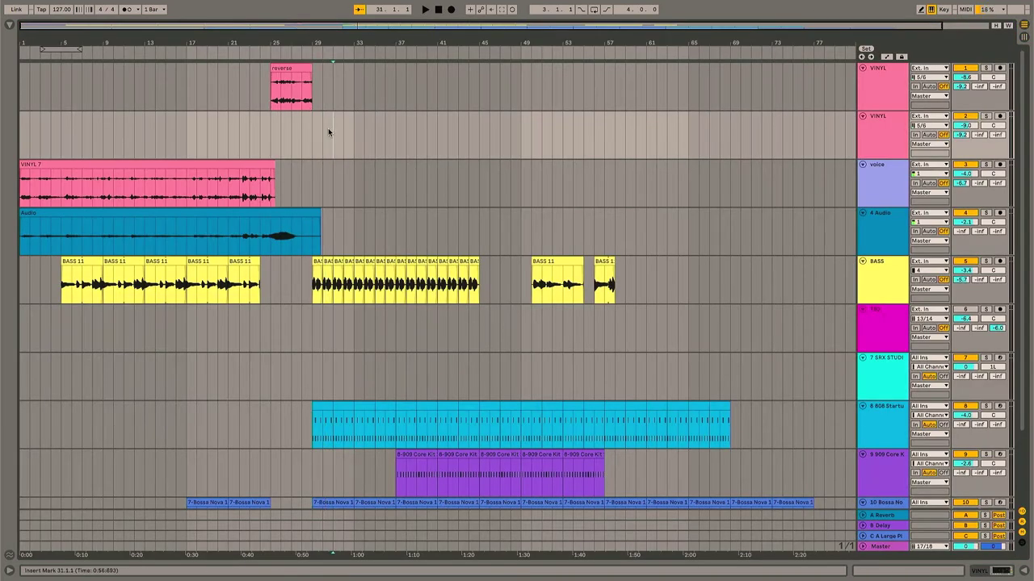
key(space)
click(306, 136)
drag(323, 42, 349, 105)
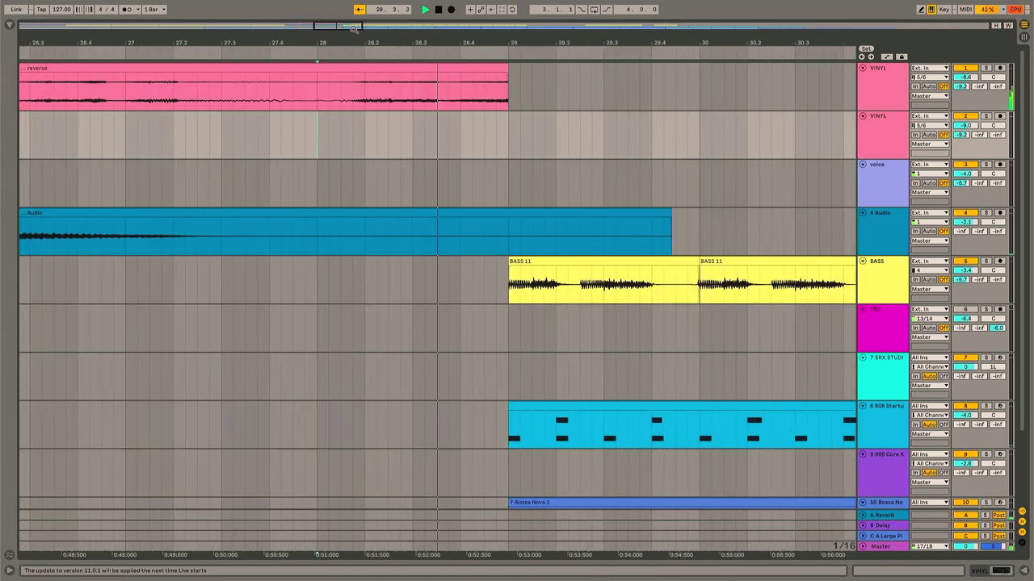
key(space)
Step: Place the VINYL 6 clip at bar 29 of the second VINYL track and duplicate it back to back
drag(816, 144, 433, 144)
key(space)
key(ctrl+d)
key(ctrl+d)
key(ctrl+d)
key(ctrl+d)
key(ctrl+d)
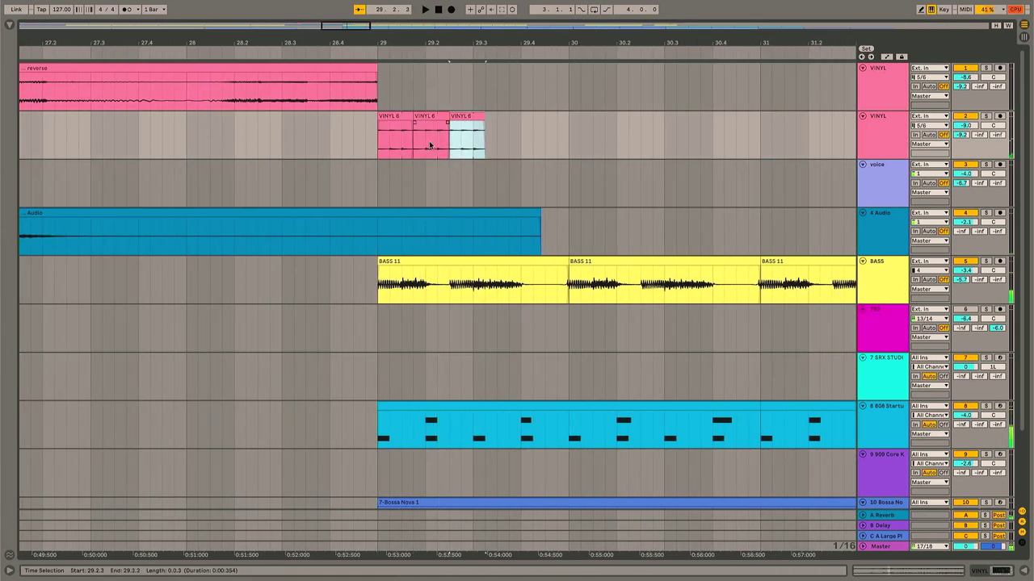
Step: Extend the row of VINYL 6 copies on the second VINYL track to about bar 30.3
click(369, 132)
click(557, 117)
key(space)
click(528, 115)
key(ctrl+d)
drag(370, 54, 334, 27)
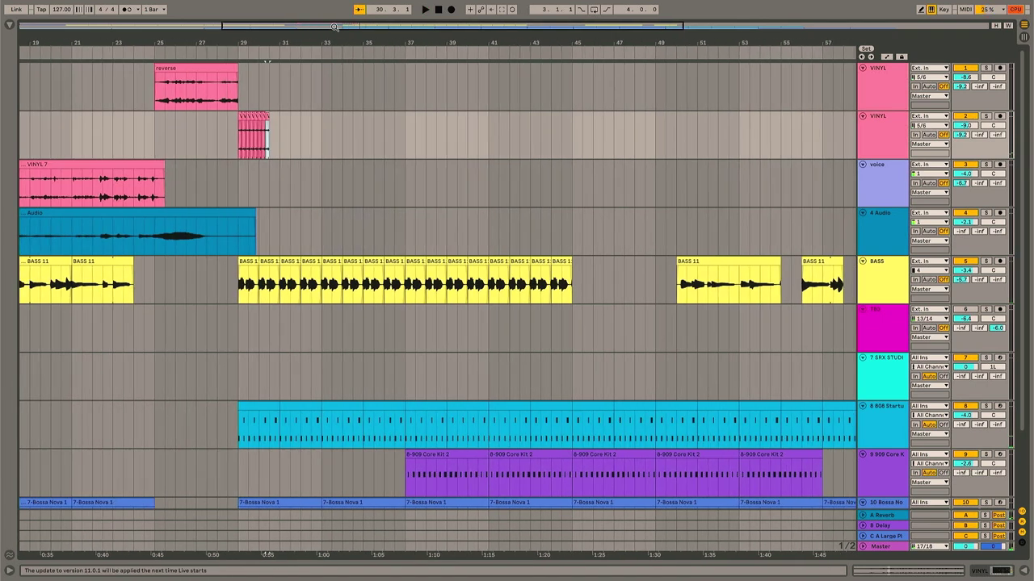
Step: Select all the VINYL 6 copies from bar 29 and duplicate the group repeatedly until it passes bar 45
drag(271, 121, 239, 119)
key(ctrl+d)
key(ctrl+d)
key(ctrl+d)
key(ctrl+d)
key(ctrl+d)
key(ctrl+d)
key(ctrl+d)
key(ctrl+d)
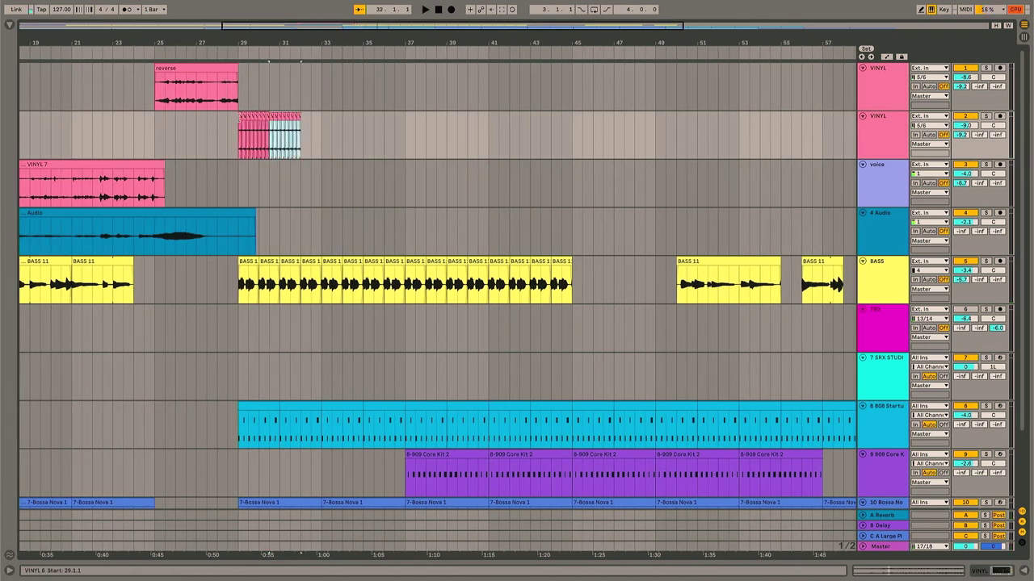
key(ctrl+d)
key(ctrl+d)
Step: Play the arrangement from bar 28.3 and set the Bossa Nova track's volume to -17.2
click(229, 118)
key(space)
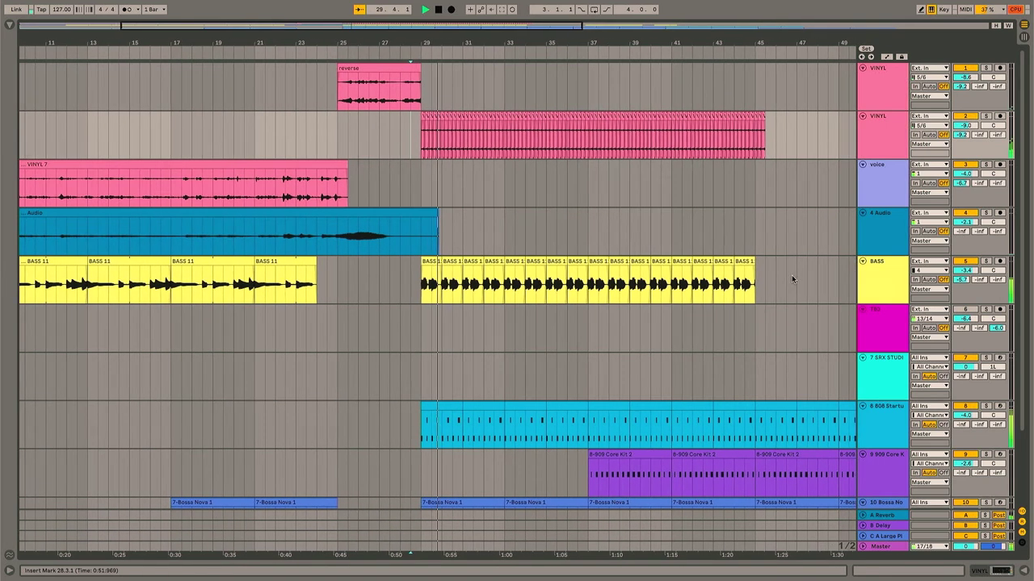
scroll(791, 278, down, 3)
drag(966, 422, 974, 423)
scroll(785, 312, up, 3)
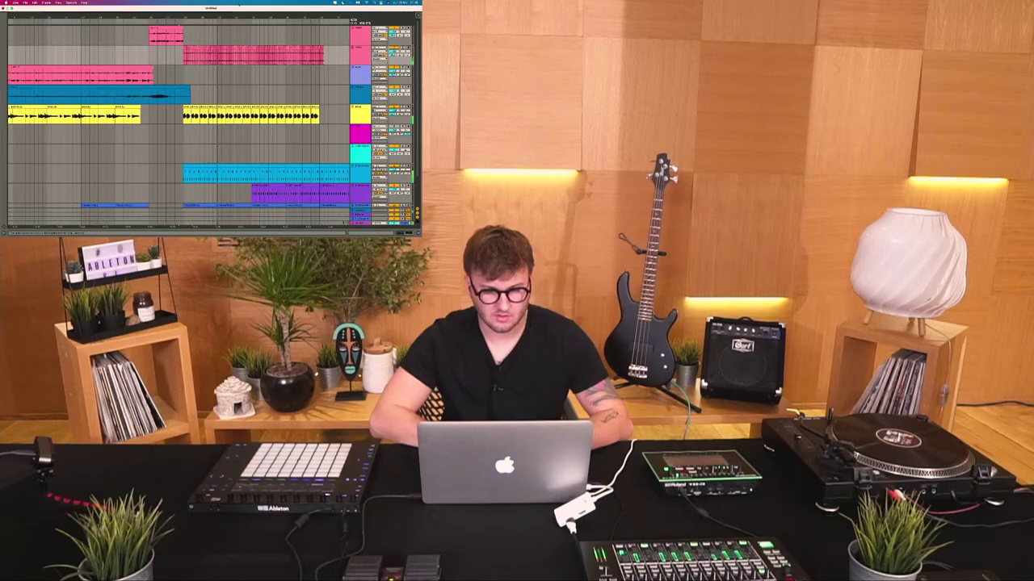
Step: Select the VINYL 6 passage from bar 29 to 45 and duplicate it three times, up to about bar 93
drag(212, 11, 360, 11)
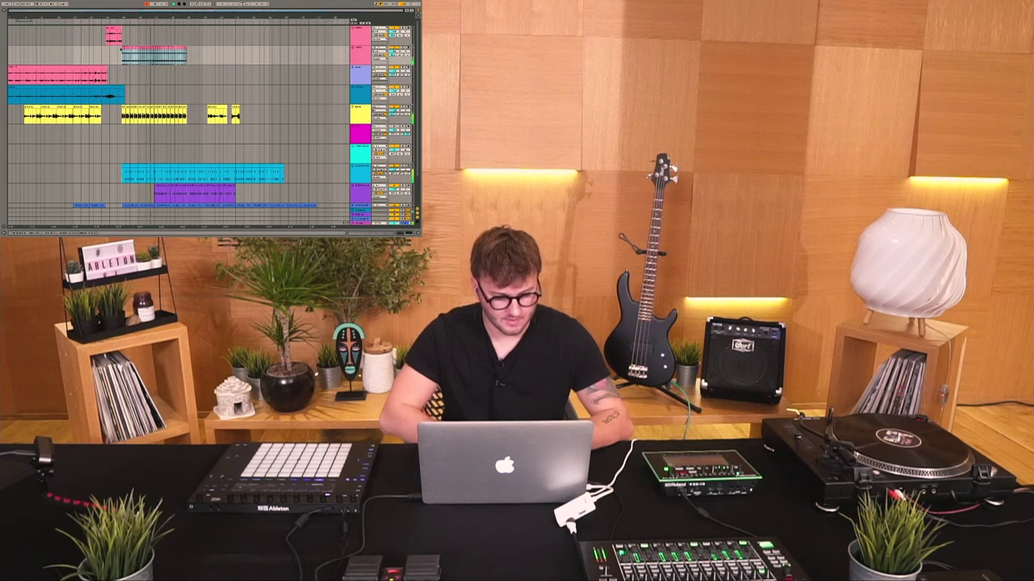
key(super+d)
key(super+d)
key(super+d)
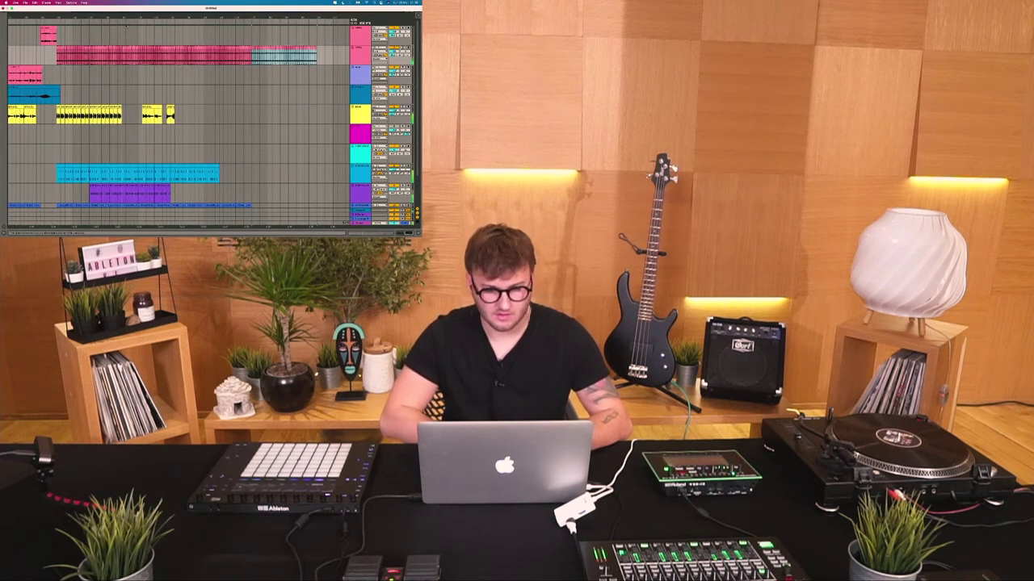
Step: Copy the BASS 11 clip of scene 7 from Session View to bar 43 of the BASS arrangement track
key(Tab)
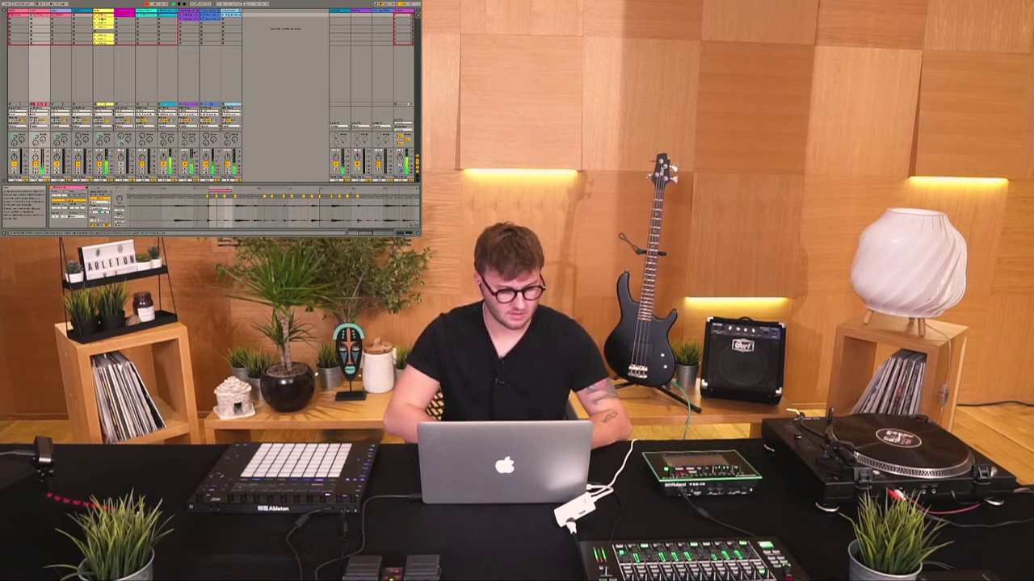
click(102, 23)
click(102, 38)
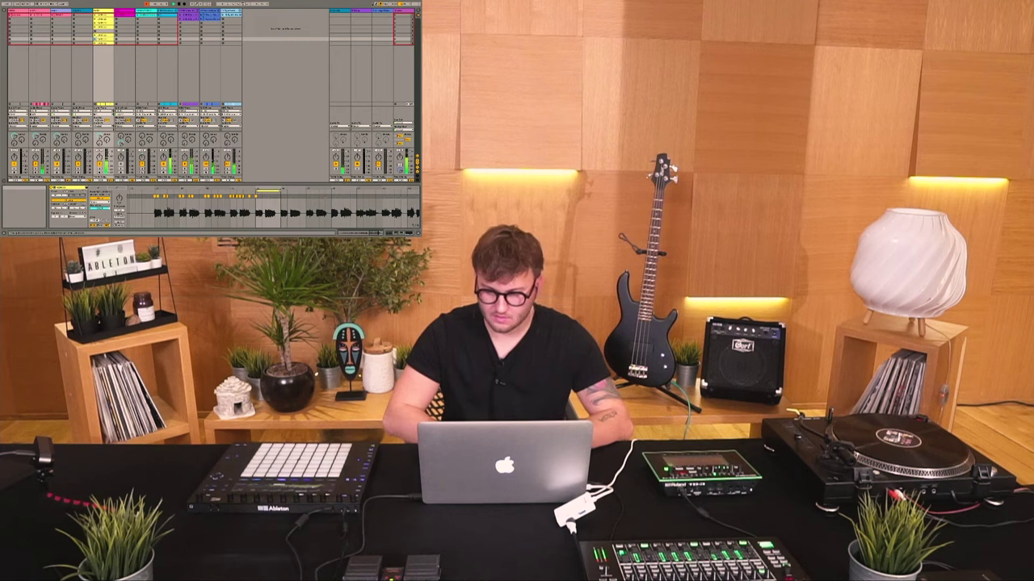
key(Tab)
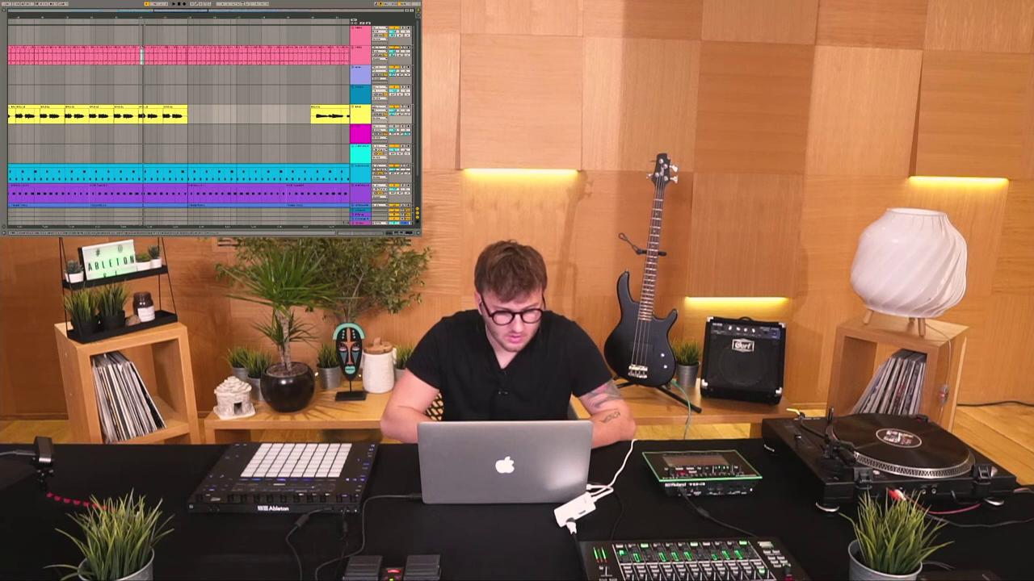
click(143, 48)
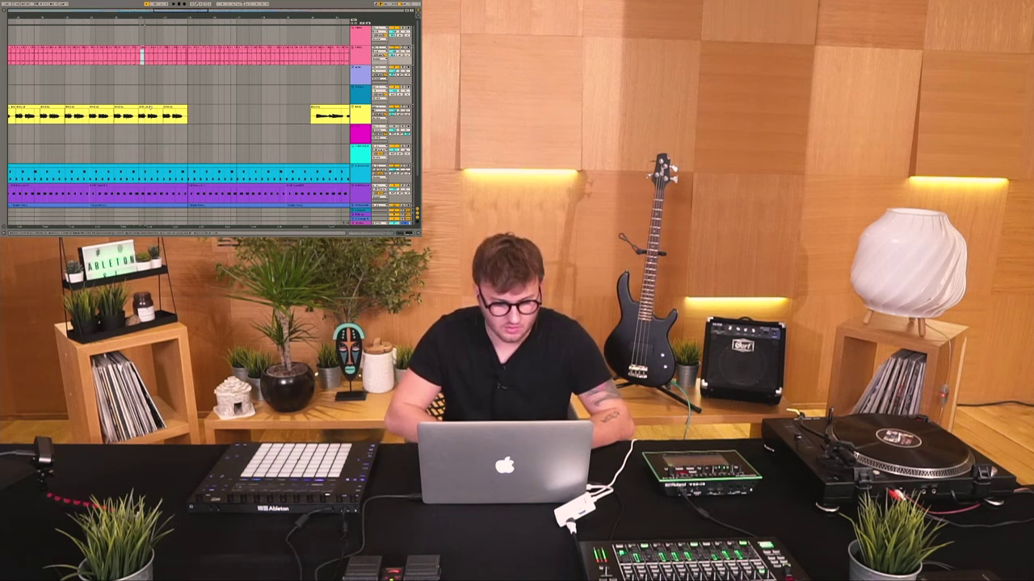
click(146, 107)
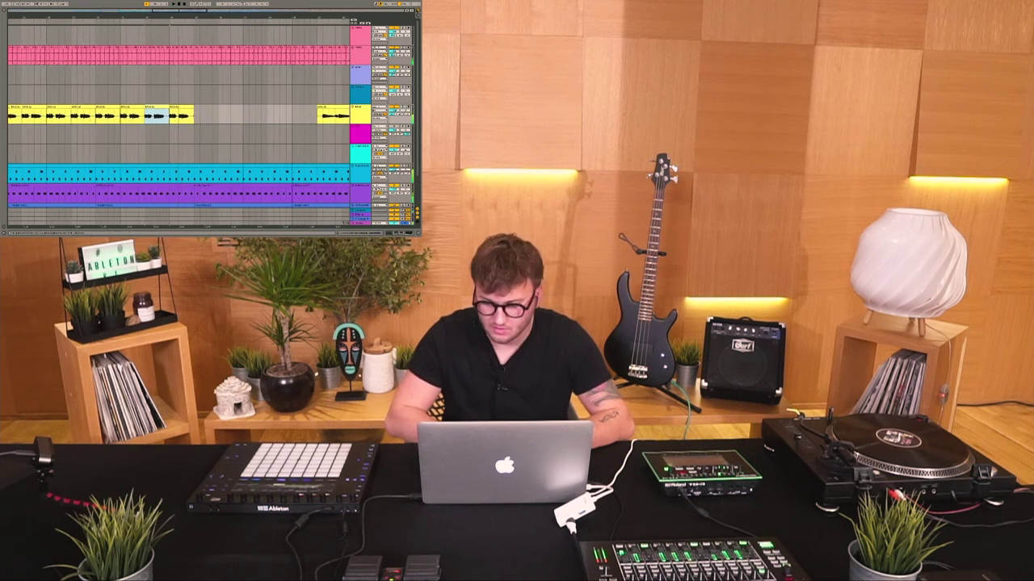
Step: Copy the BASS 11 clip of scene 8 from Session View to bar 44 and play the arrangement
key(Tab)
click(103, 42)
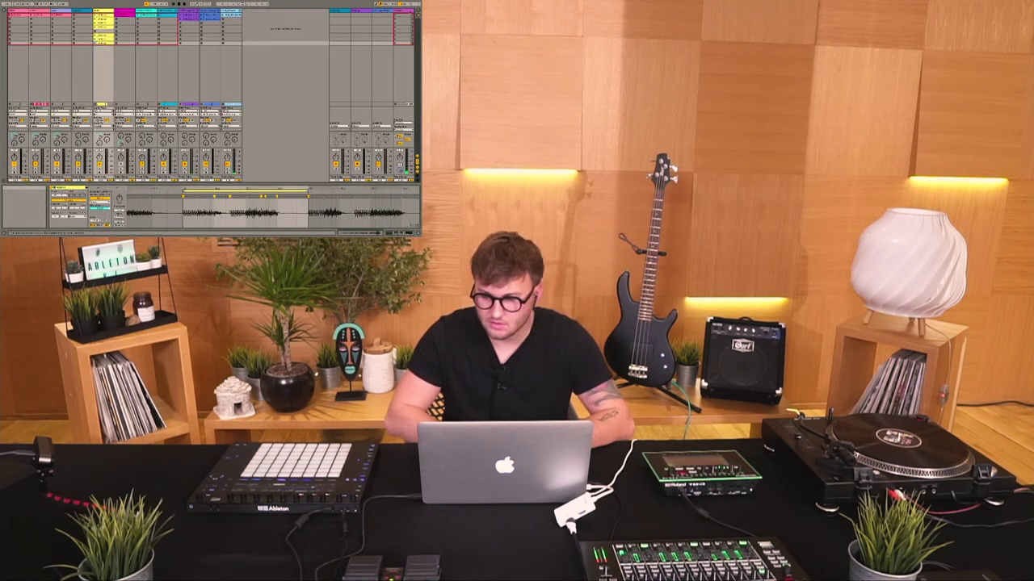
key(Tab)
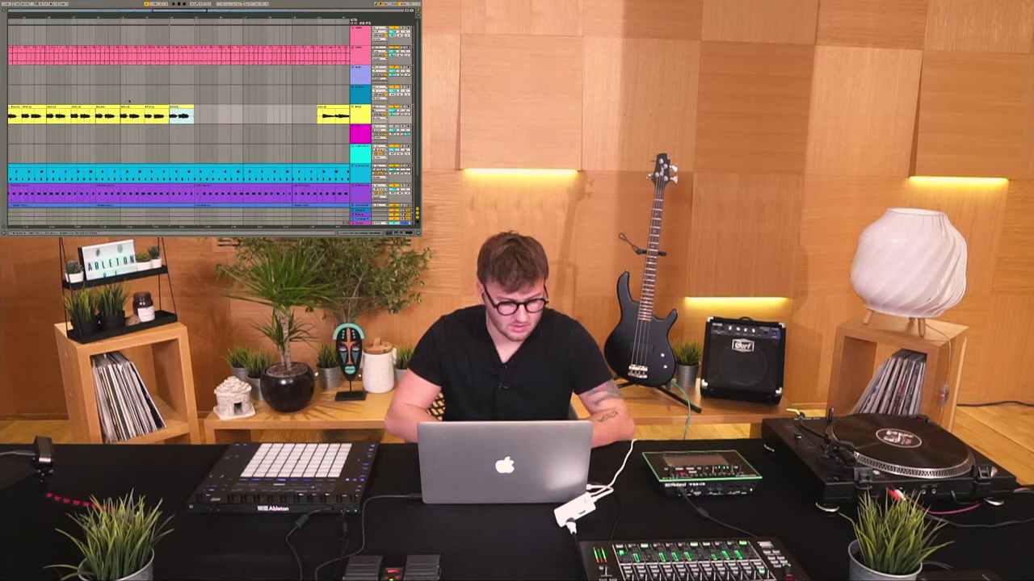
click(130, 101)
key(space)
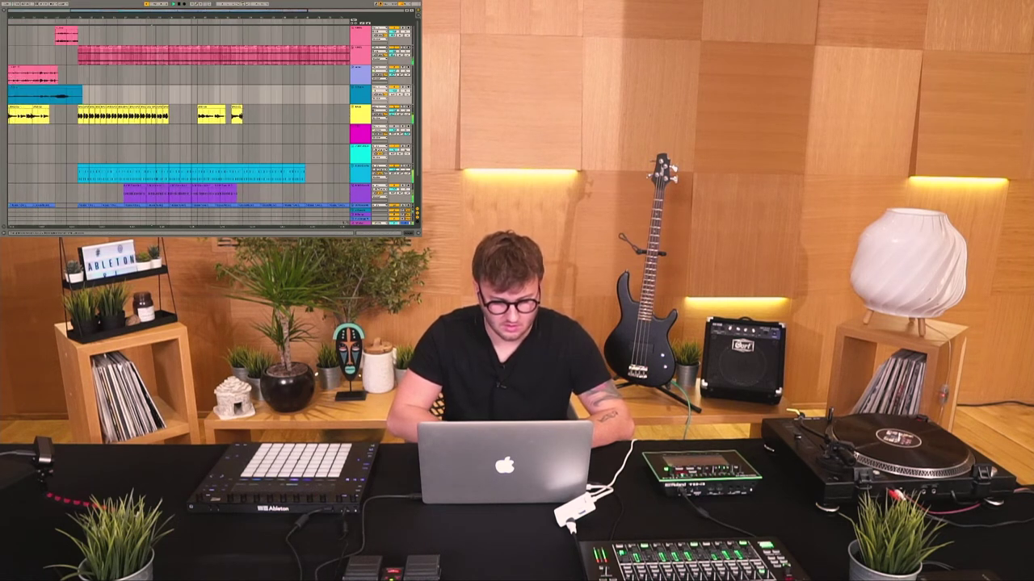
drag(152, 17, 166, 15)
Step: Colour the BASS clip at bar 43 red and the one at bar 44 orange
click(162, 109)
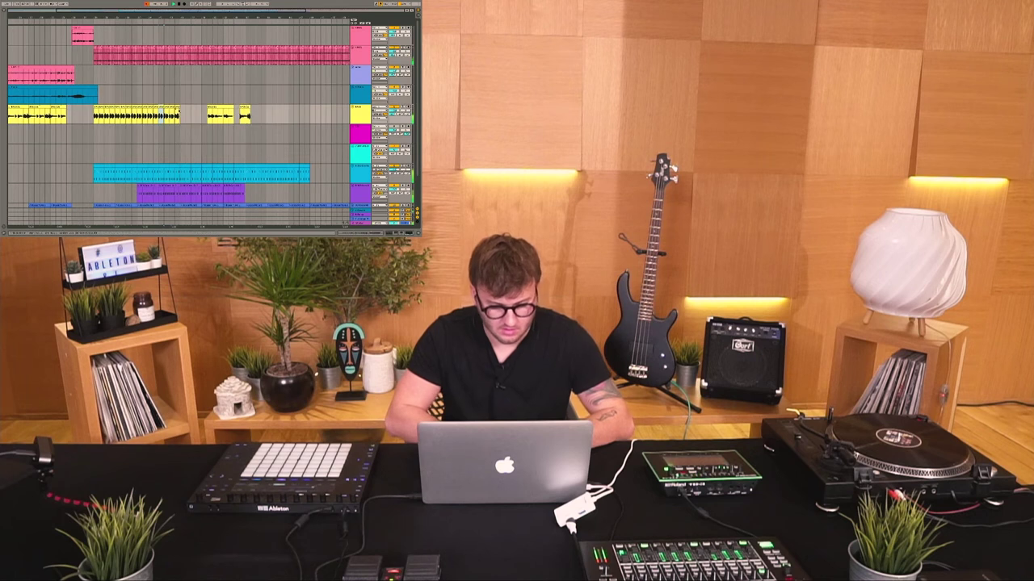
double_click(169, 110)
right_click(171, 107)
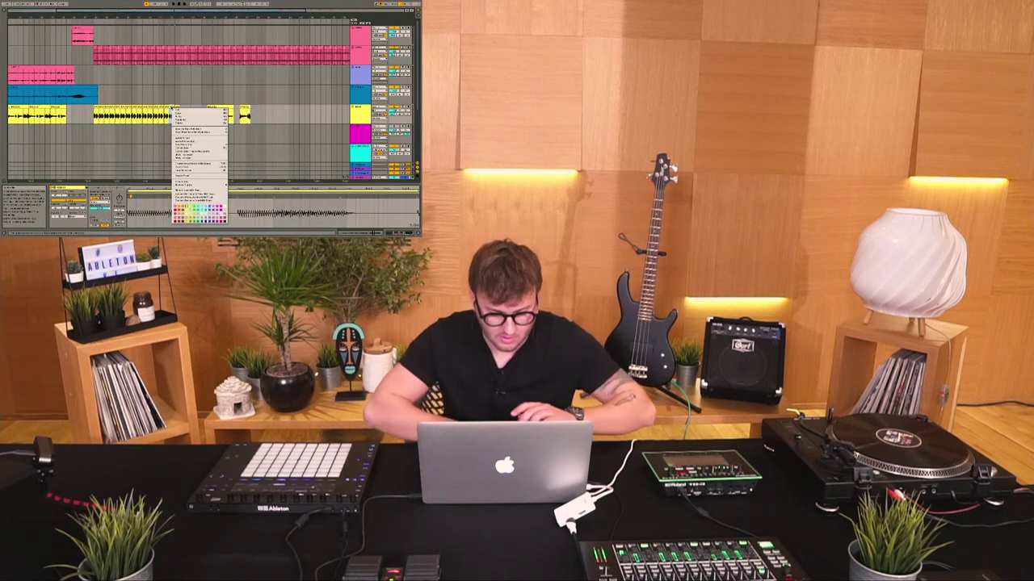
click(176, 159)
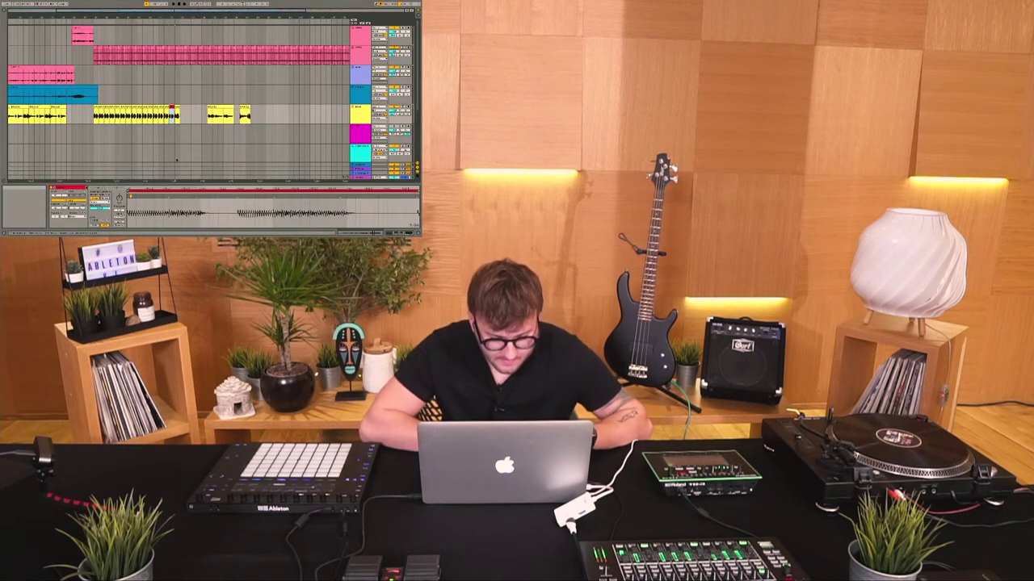
right_click(177, 106)
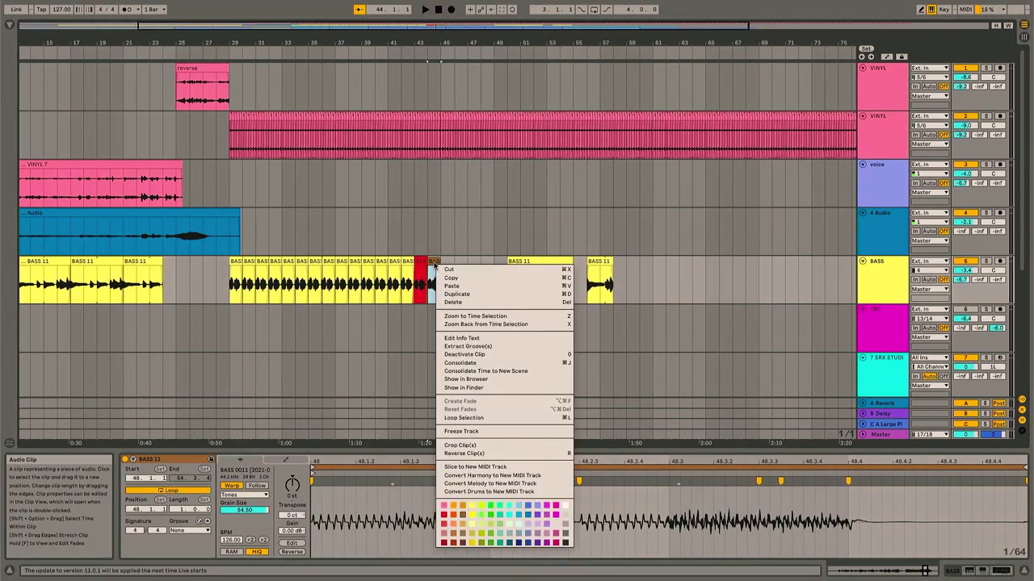
click(456, 515)
Step: Copy the yellow BASS clip at bar 42 to bar 45 and repeat it up to bar 49
click(408, 266)
drag(408, 265, 447, 265)
key(space)
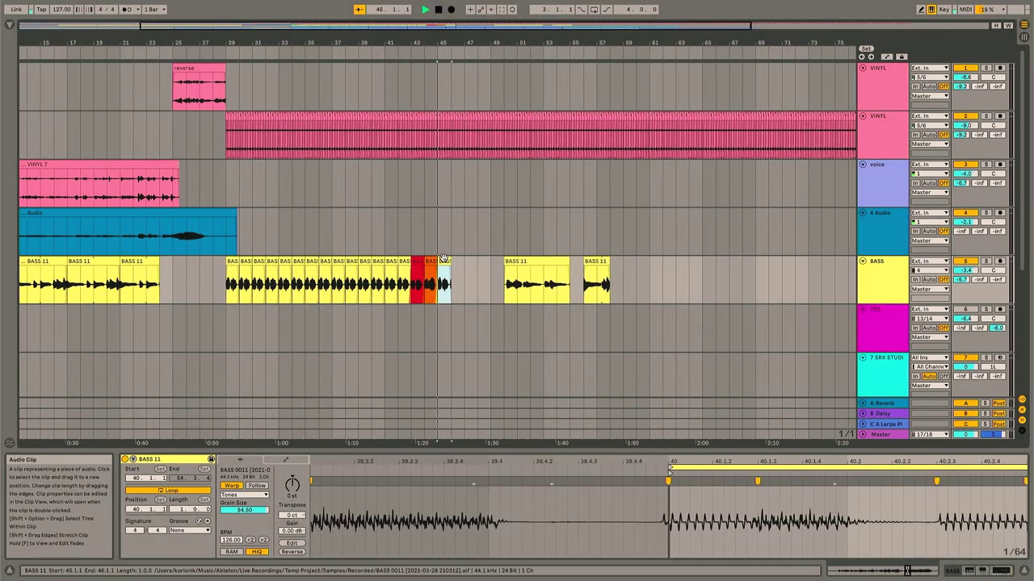
key(super+d)
key(super+d)
key(super+d)
key(super+d)
key(super+d)
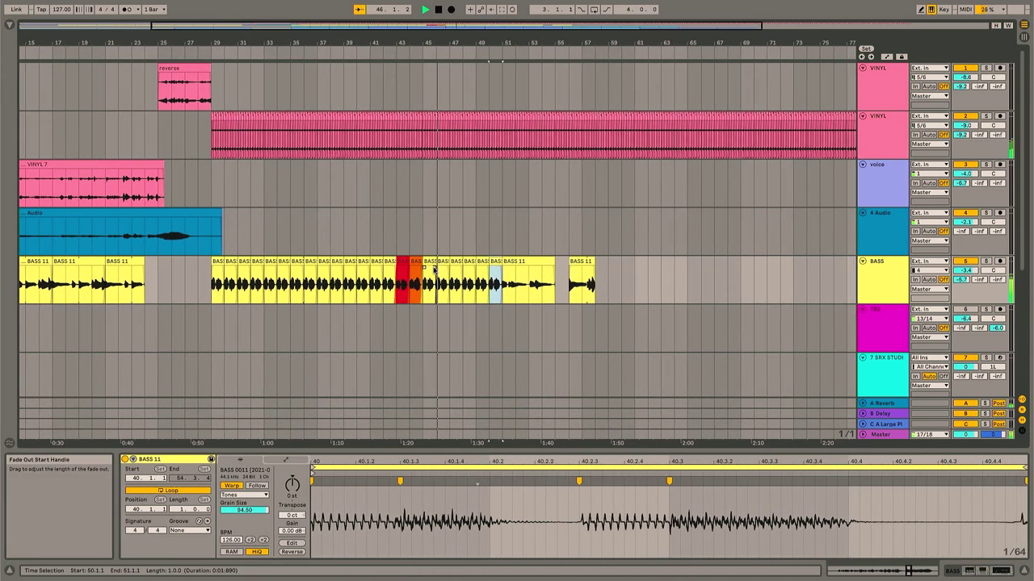
key(super+z)
key(super+z)
Step: Cut the remaining BASS clips between bars 50 and 61 and paste them at bar 65
drag(625, 270, 474, 270)
key(Delete)
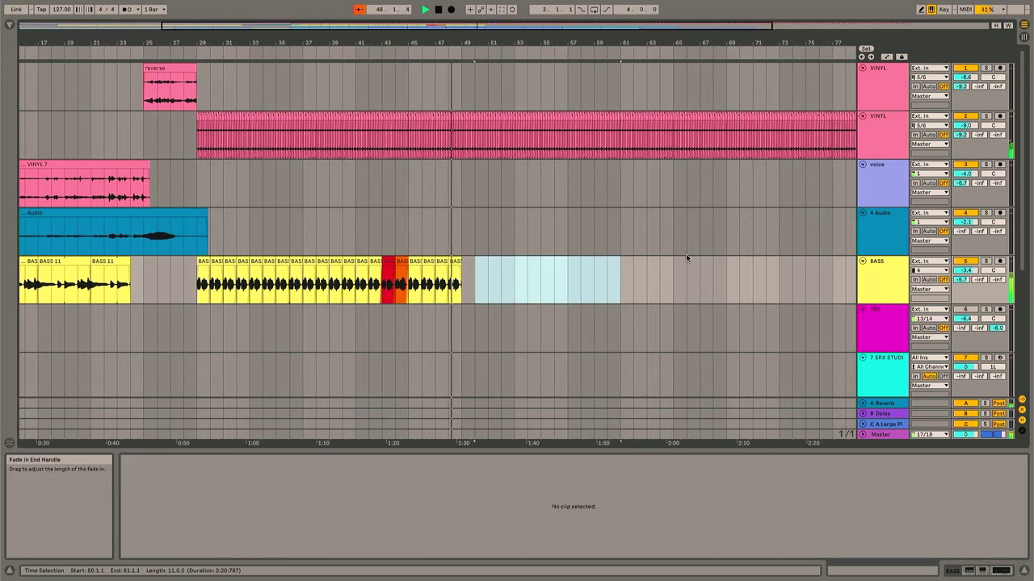
click(672, 275)
key(super+v)
key(minus)
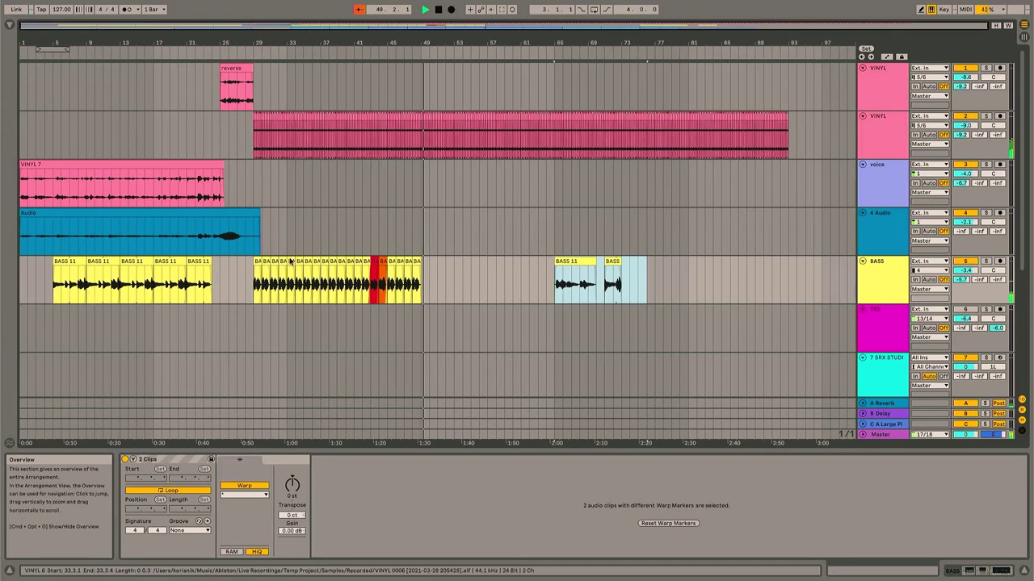
Step: Reduce the height of the 808, Bossa Nova and Synthetic Strings tracks so that more tracks fit in the arrangement
scroll(308, 343, down, 5)
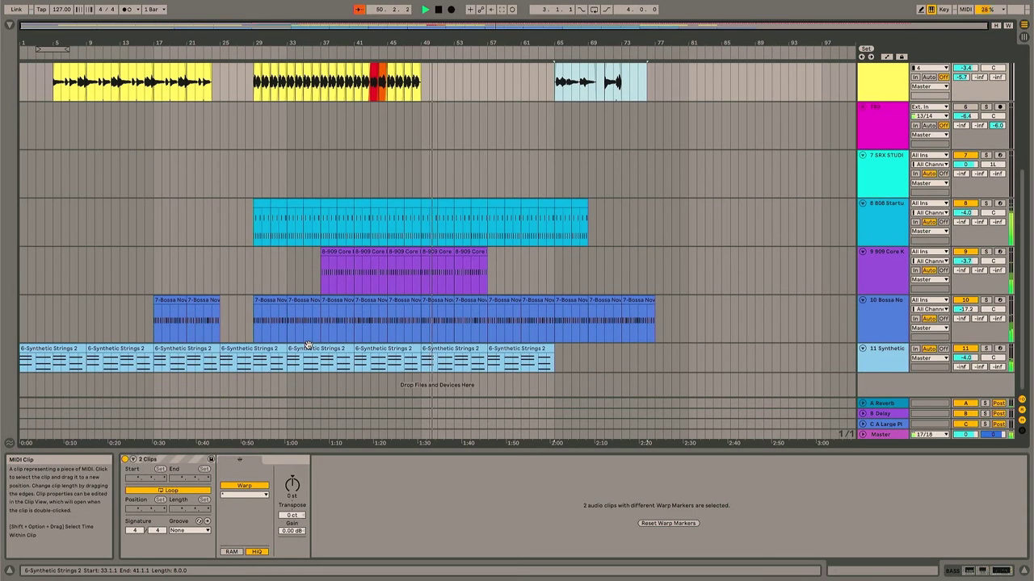
scroll(703, 217, up, 2)
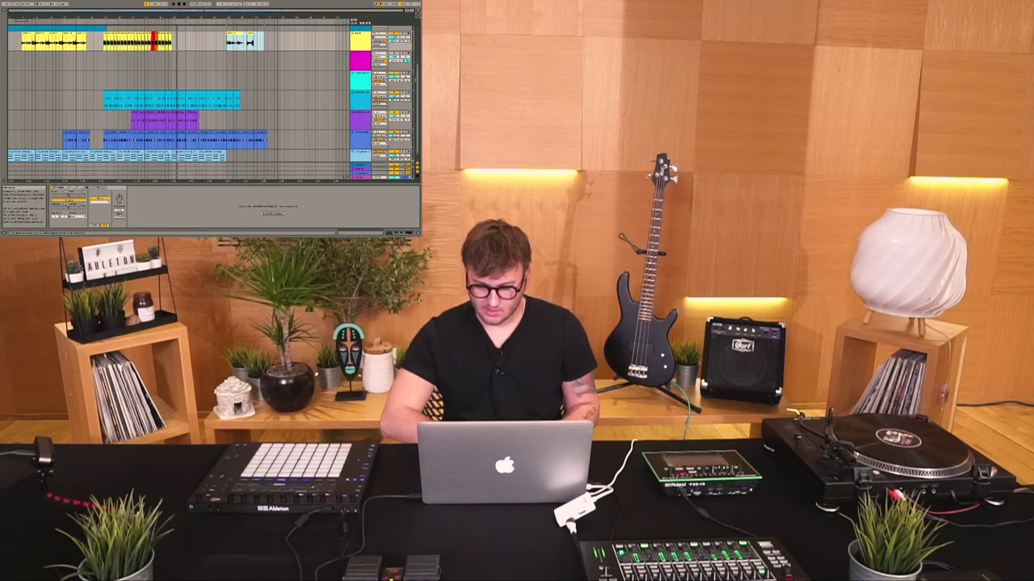
click(360, 77)
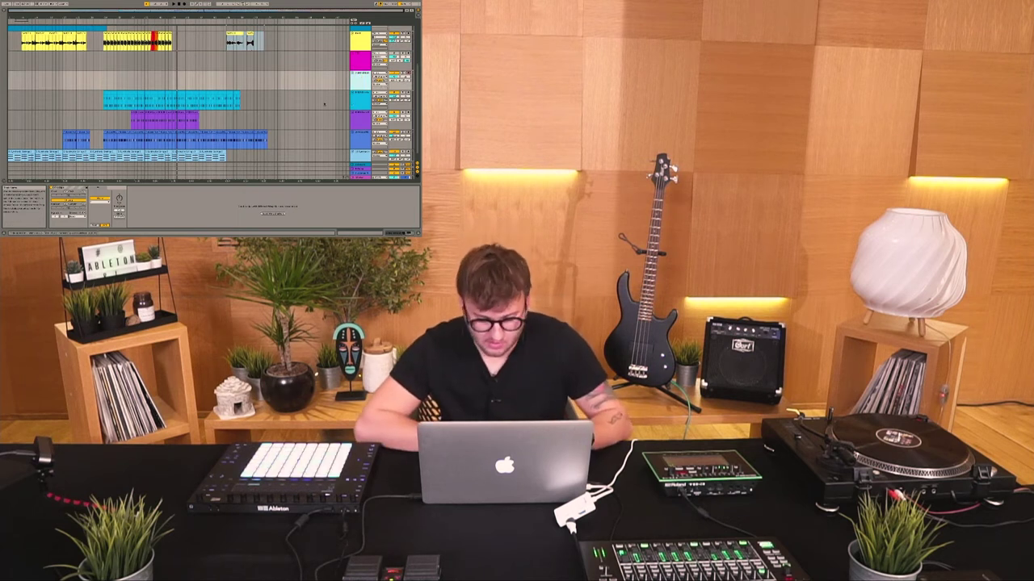
scroll(324, 104, up, 3)
scroll(303, 102, down, 3)
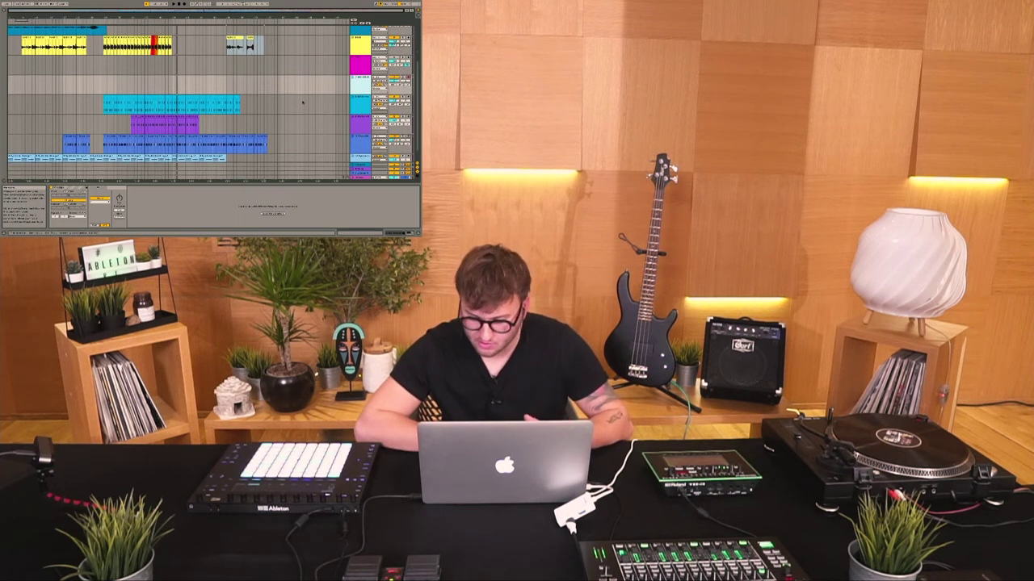
drag(358, 140, 360, 88)
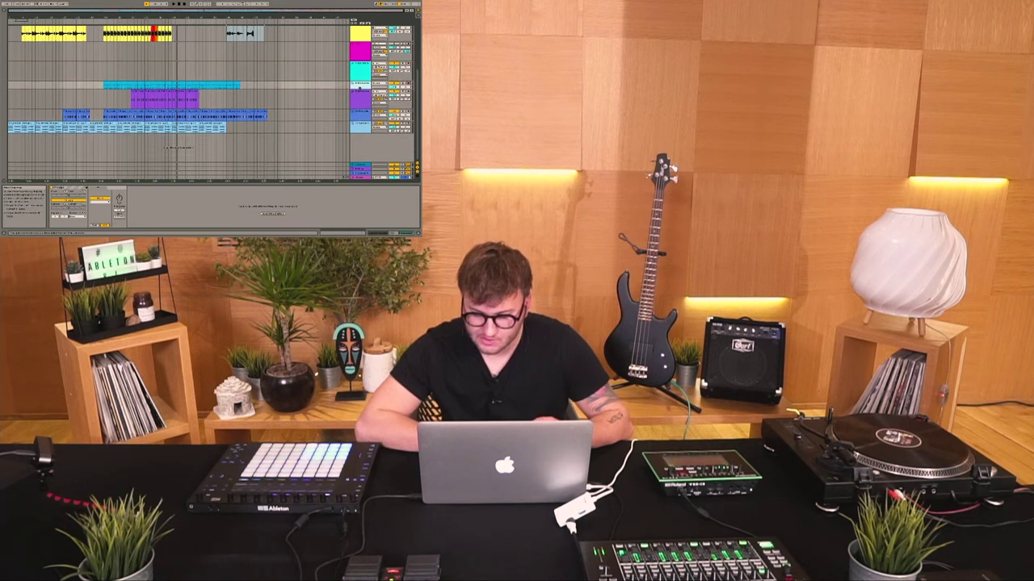
click(359, 104)
click(361, 58)
click(361, 68)
scroll(361, 68, up, 2)
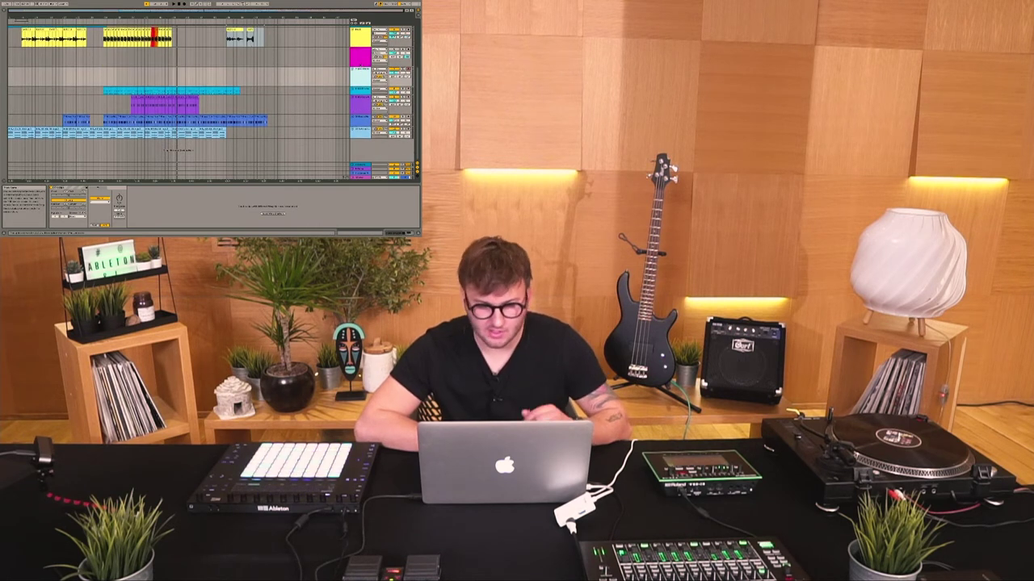
scroll(293, 55, up, 5)
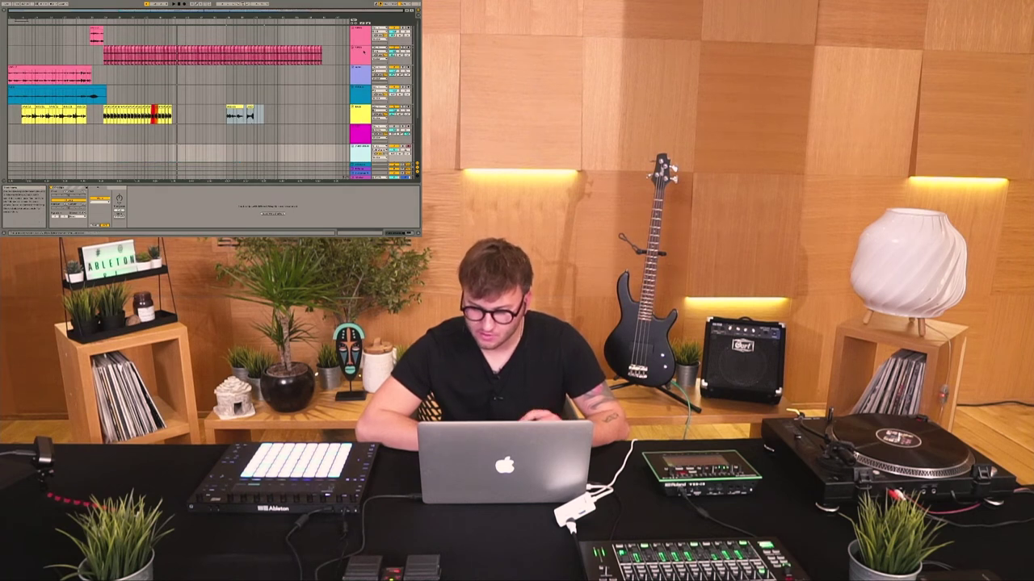
Step: Select both VINYL tracks, the voice track and the 4 Audio track together and reduce their height
click(364, 34)
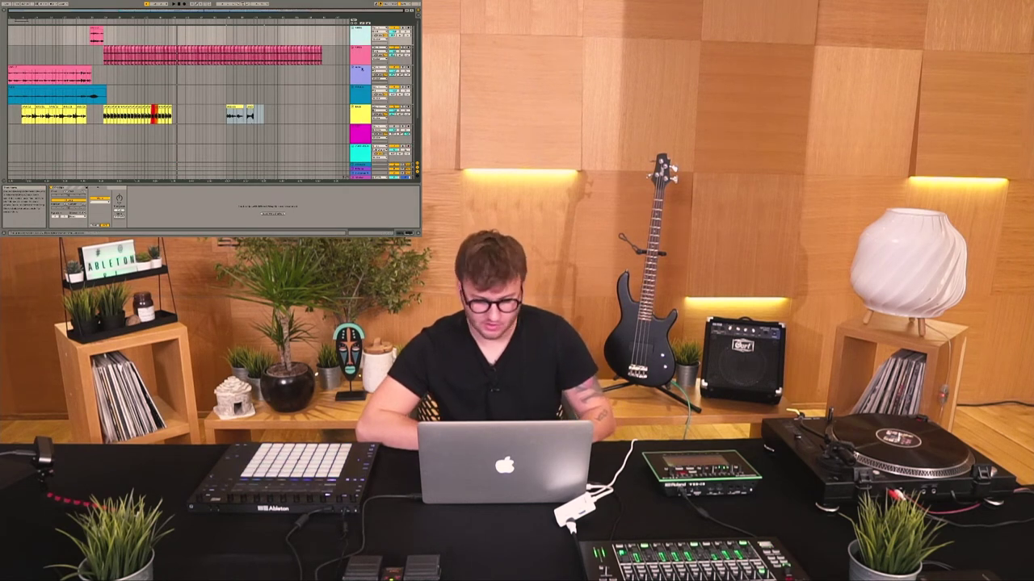
shift+click(360, 97)
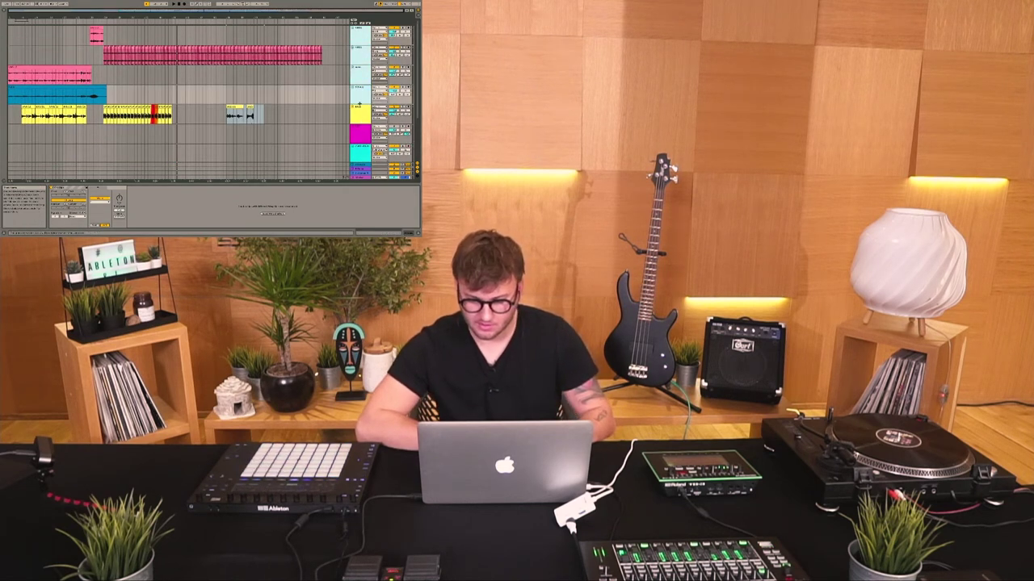
drag(360, 104, 360, 97)
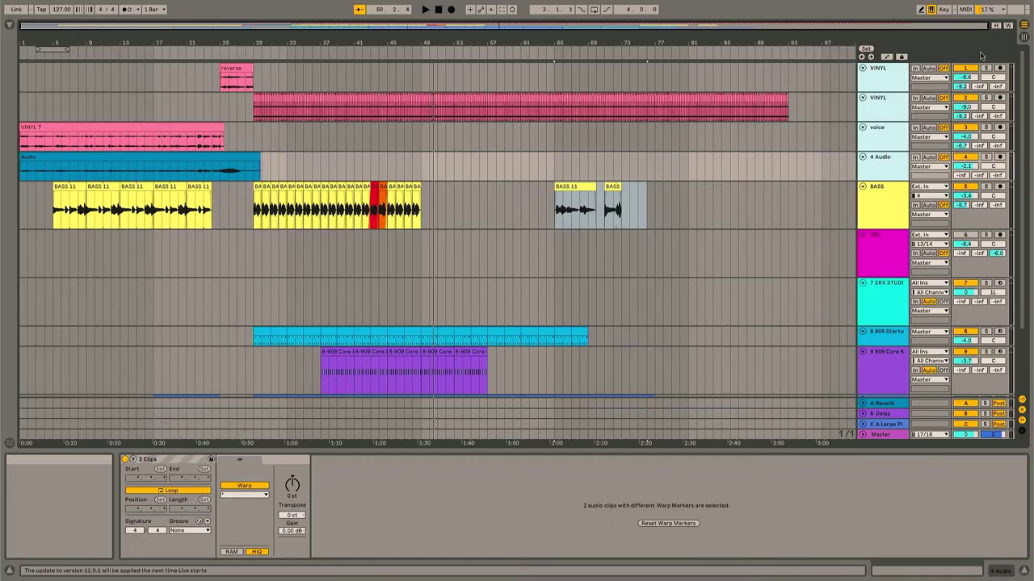
Step: Copy the 6-SRX STUDIO 3 clip from Session View to bar 45 of its track in the arrangement while playing
click(1023, 37)
click(369, 40)
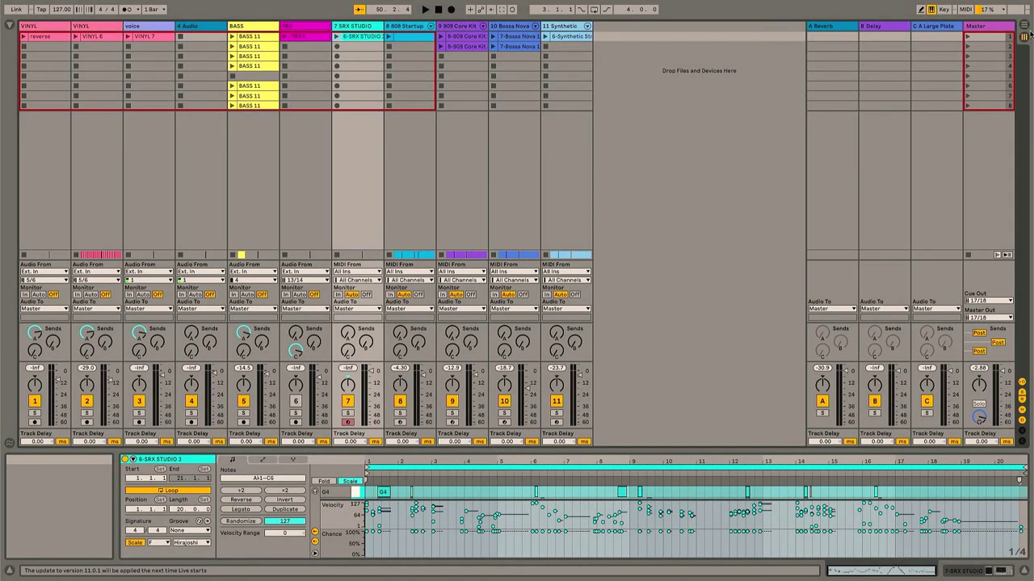
key(Tab)
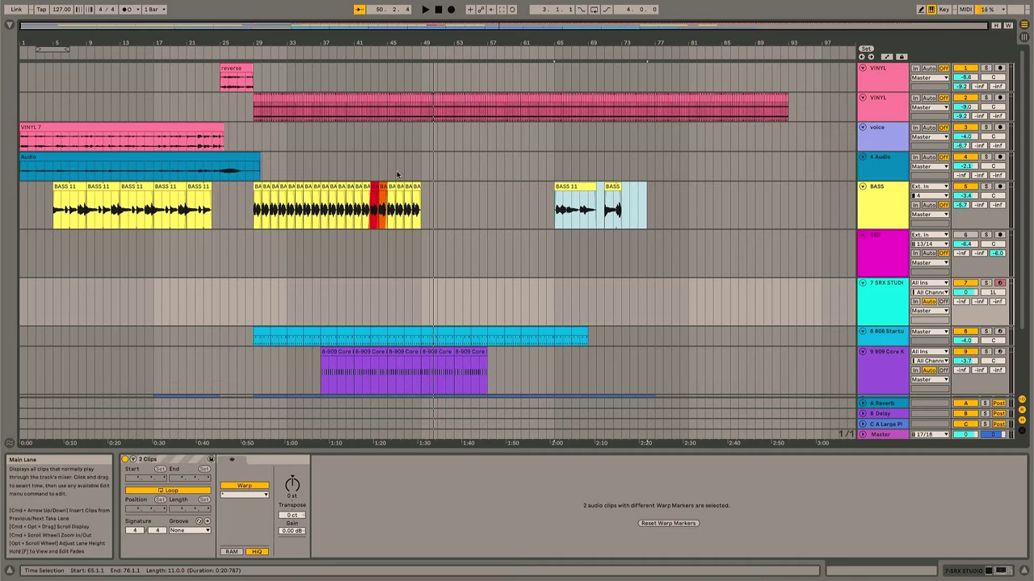
click(391, 157)
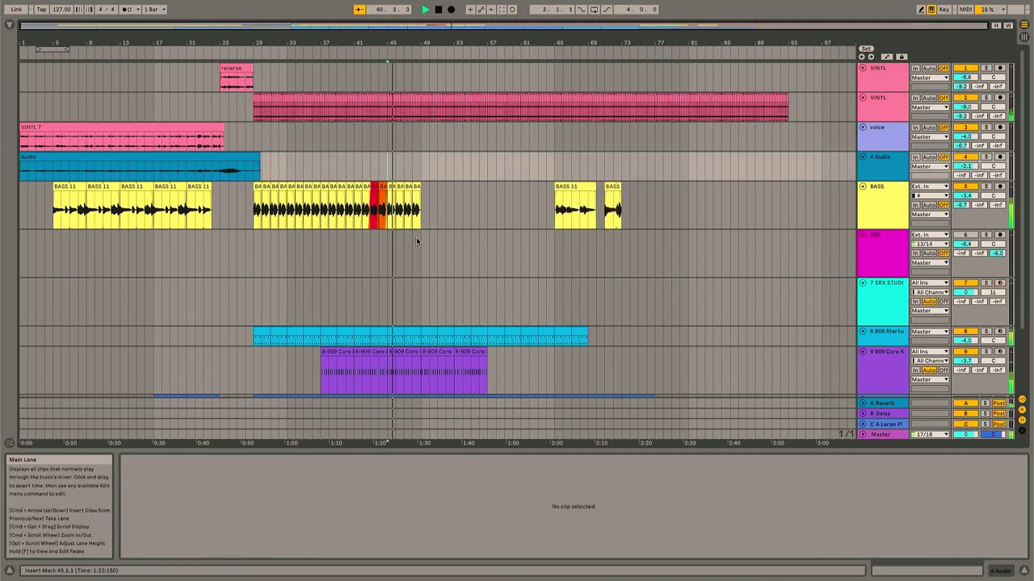
click(364, 157)
key(space)
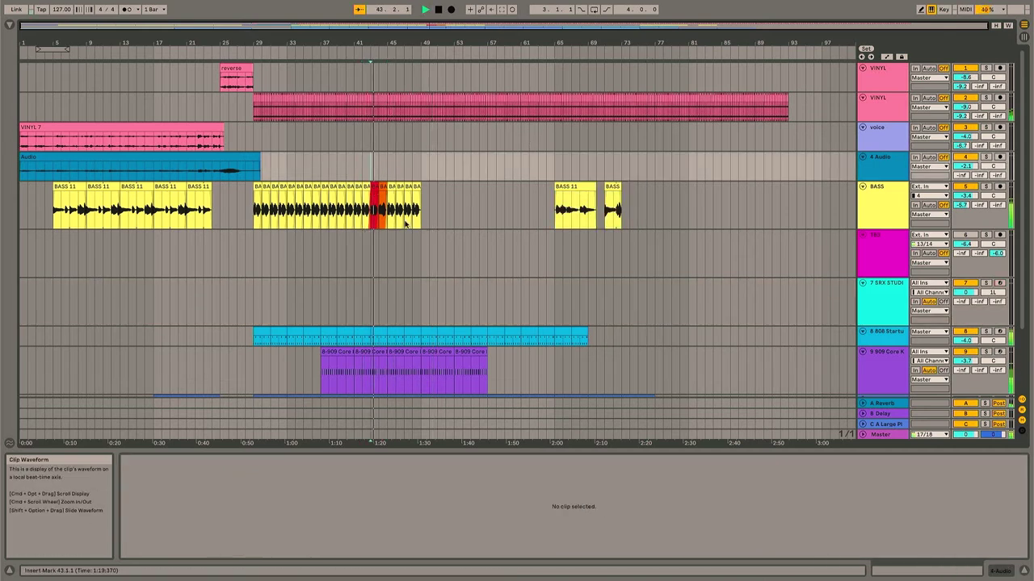
click(389, 292)
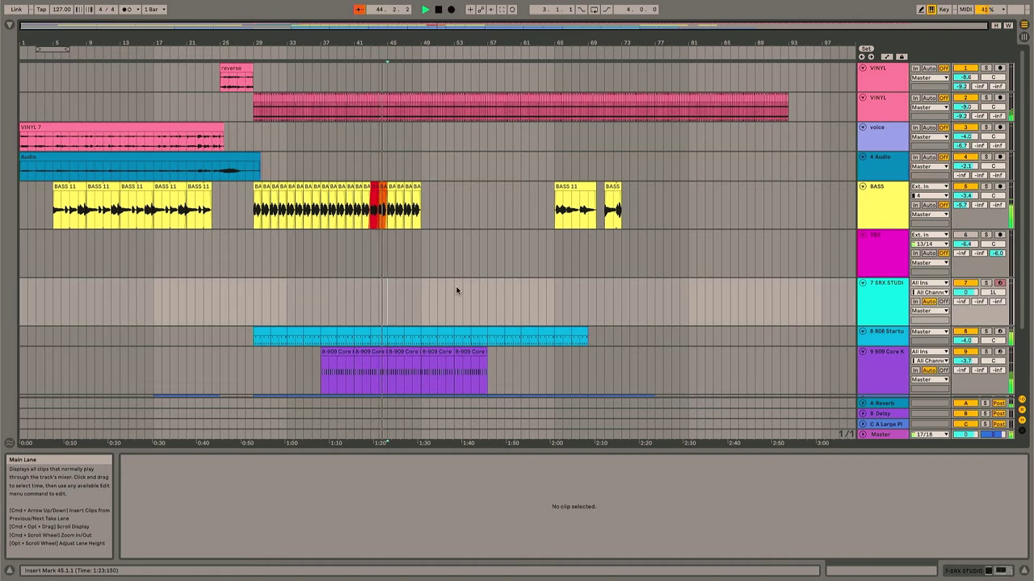
key(super+v)
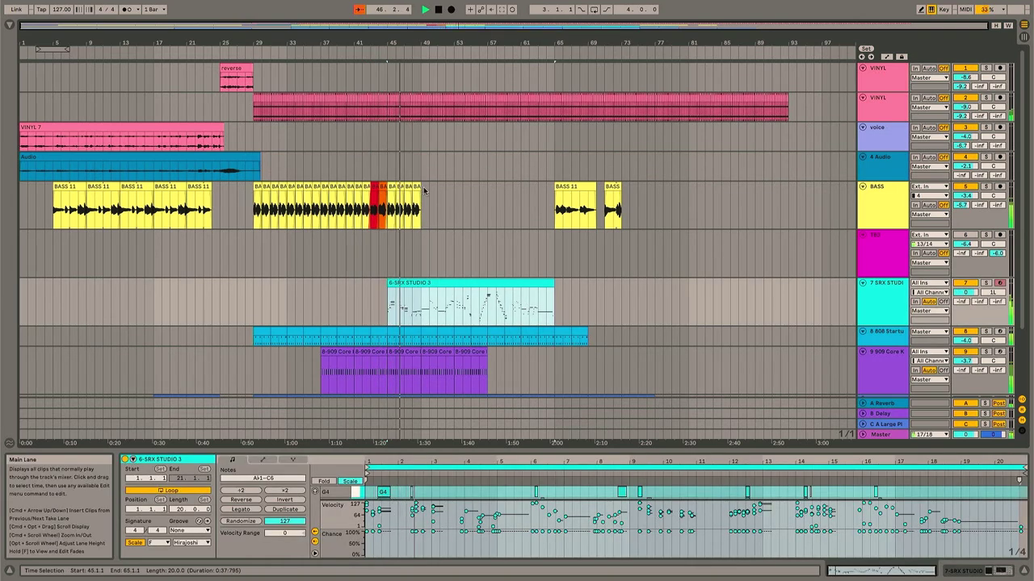
Step: Duplicate the four bars of BASS clips between bars 45 and 49 three times, filling the track up to bar 61
drag(423, 190, 388, 192)
key(super+d)
key(super+d)
key(super+d)
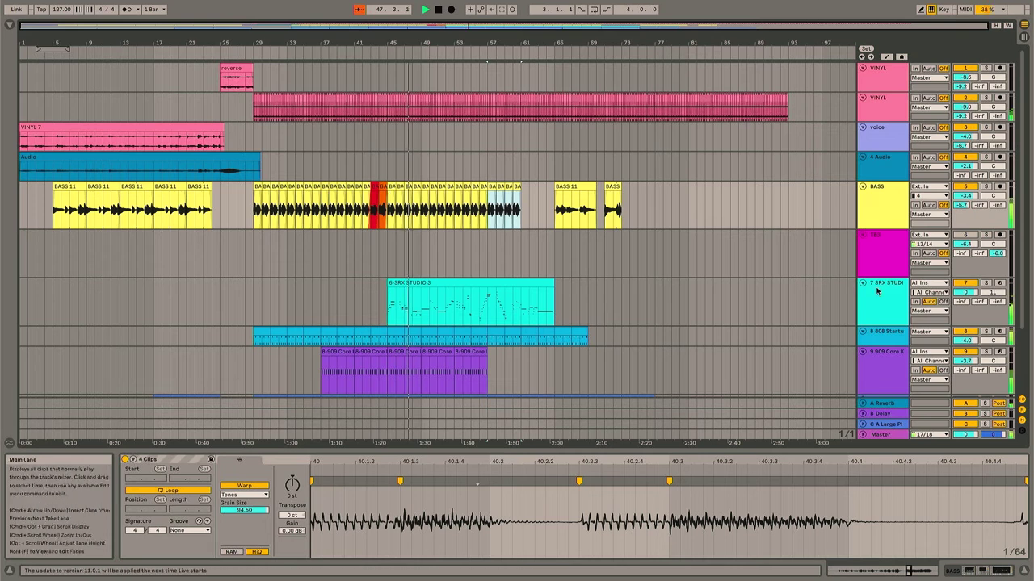
Step: Set the 7 SRX STUDIO track's volume to -0.5 dB during playback
drag(965, 292, 965, 300)
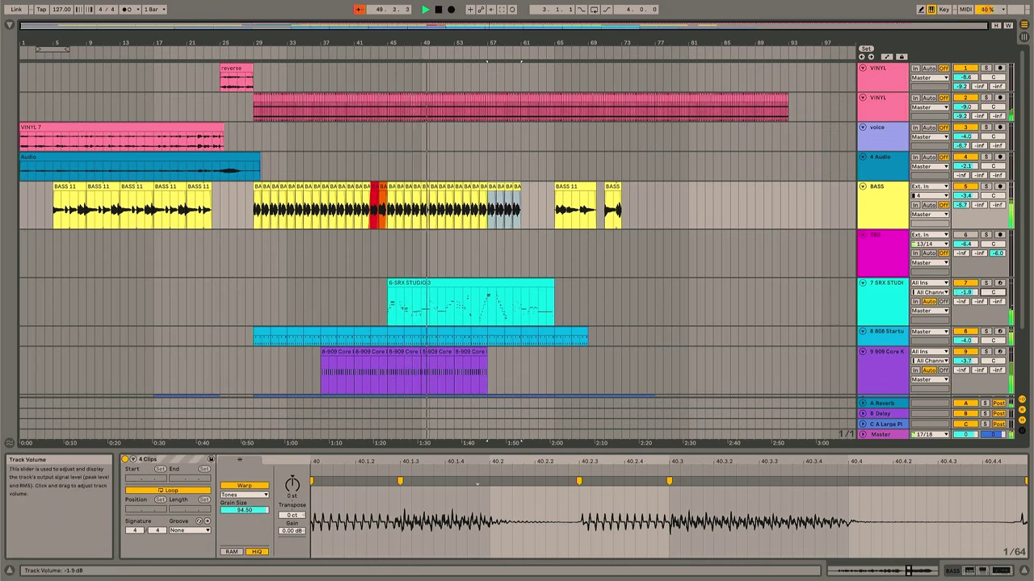
drag(965, 291, 965, 287)
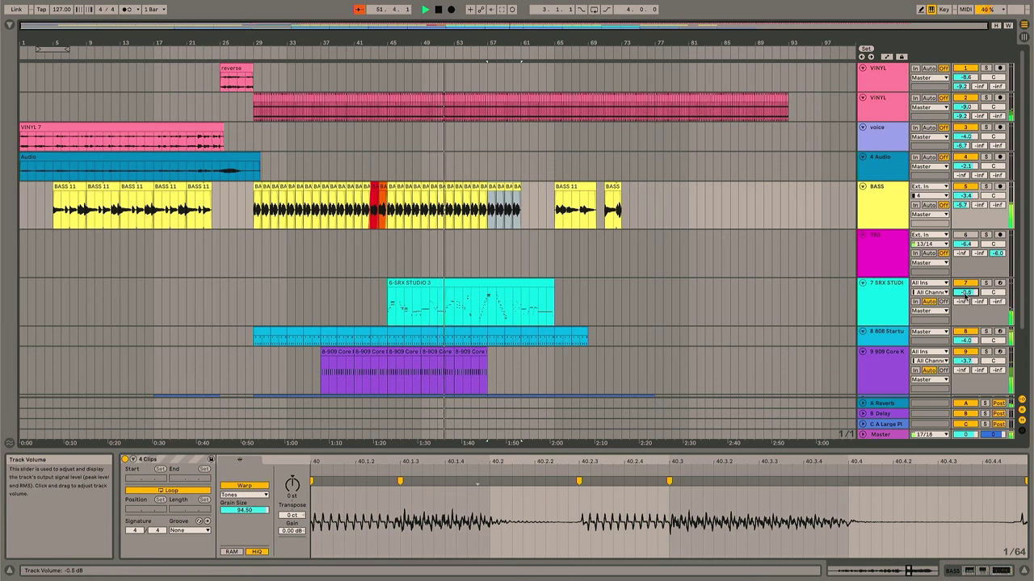
Step: Duplicate the last 8-909 Core Kit clip repeatedly from bar 57 up to bar 93
click(463, 351)
scroll(558, 363, down, 1)
key(super+d)
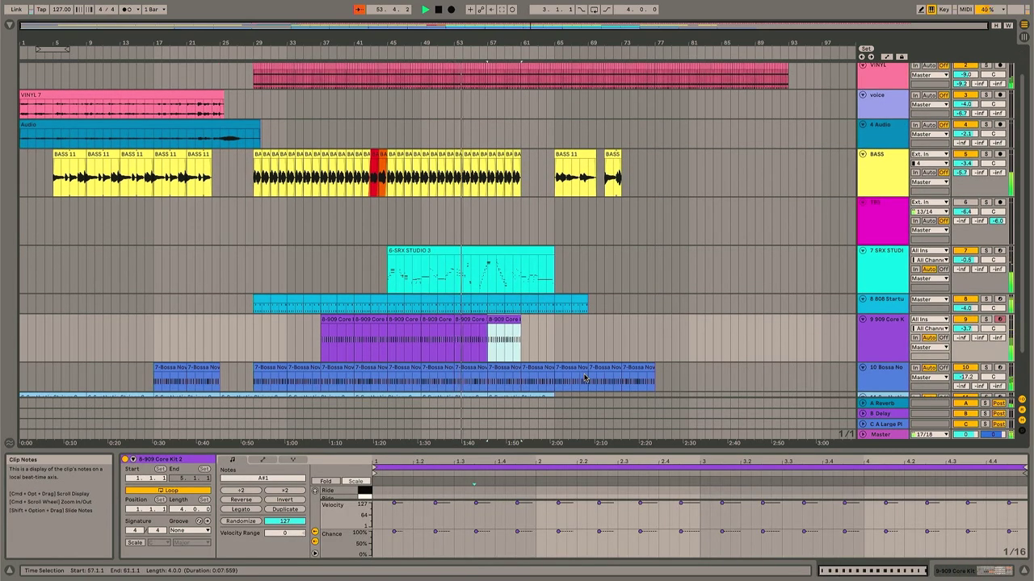
key(super+d)
key(super+d)
key(super+d)
key(super+d)
key(super+d)
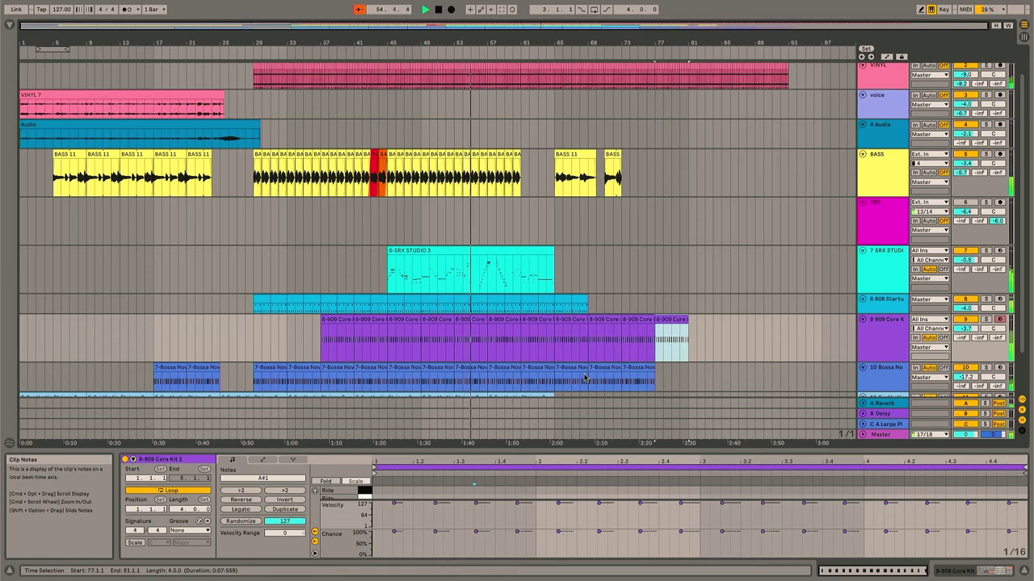
key(super+d)
key(super+d)
key(super+d)
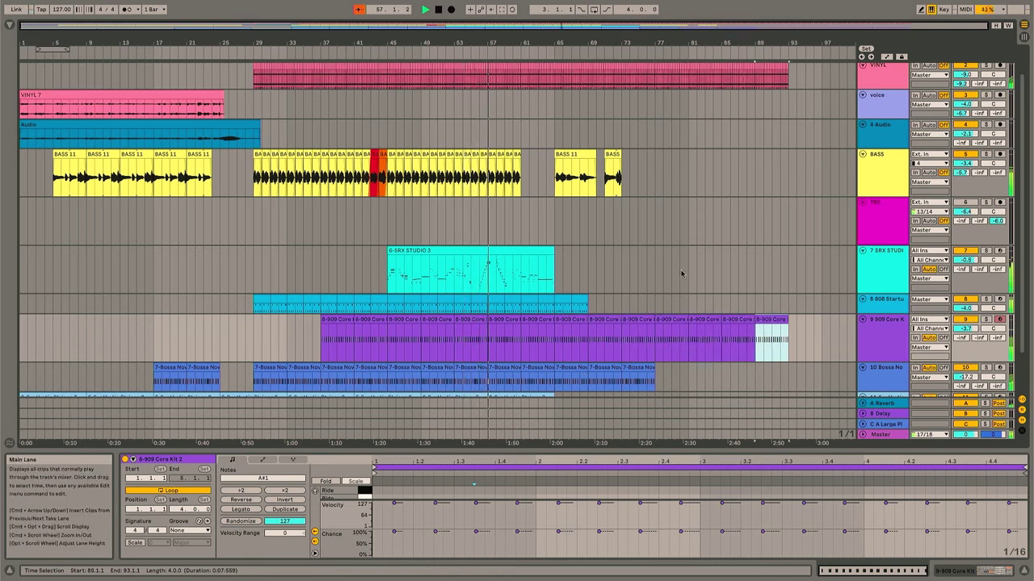
Step: Copy the reverse clip to bar 60 of the first VINYL track and extend its end to about bar 66
click(892, 272)
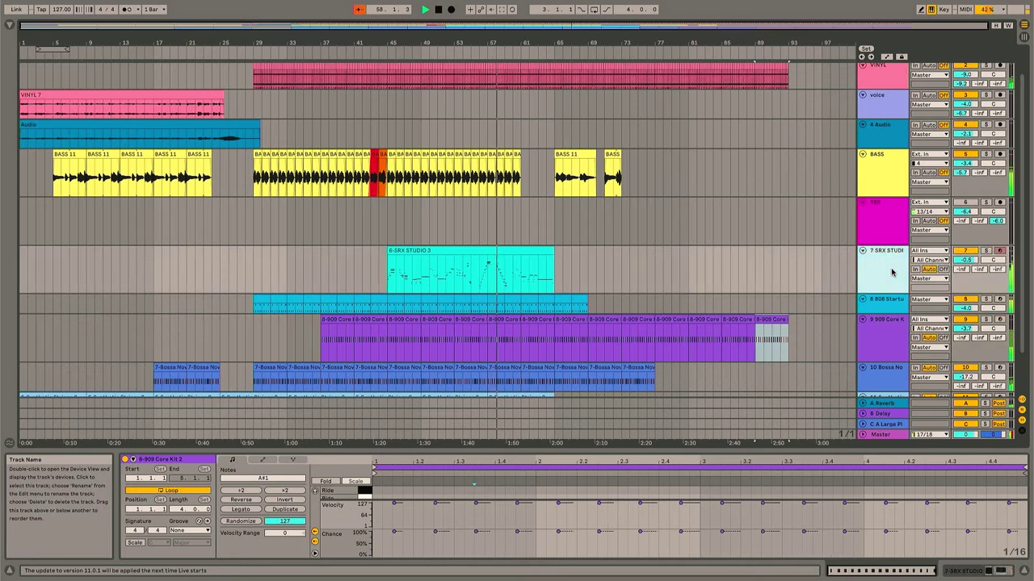
scroll(837, 231, up, 1)
click(236, 69)
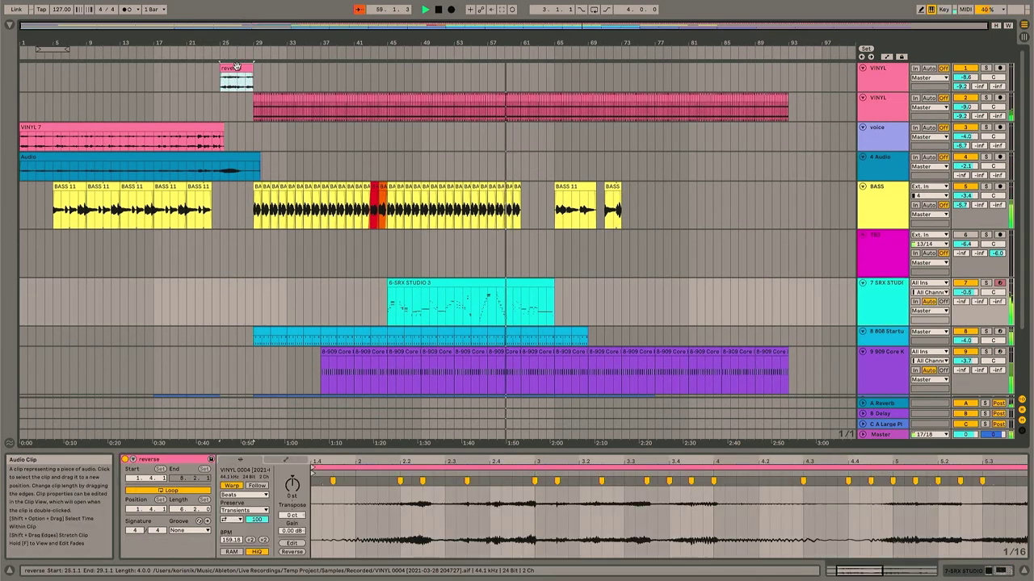
key(super+c)
click(515, 75)
key(super+v)
drag(543, 75, 565, 71)
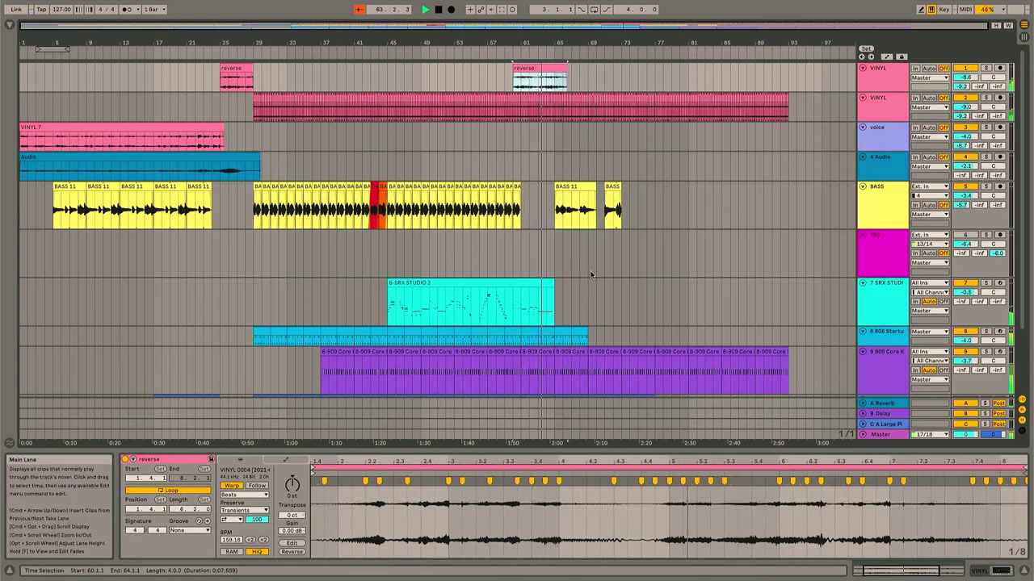
Step: Solo the 7 SRX STUDIO track and arm the voice track for recording
scroll(591, 275, down, 2)
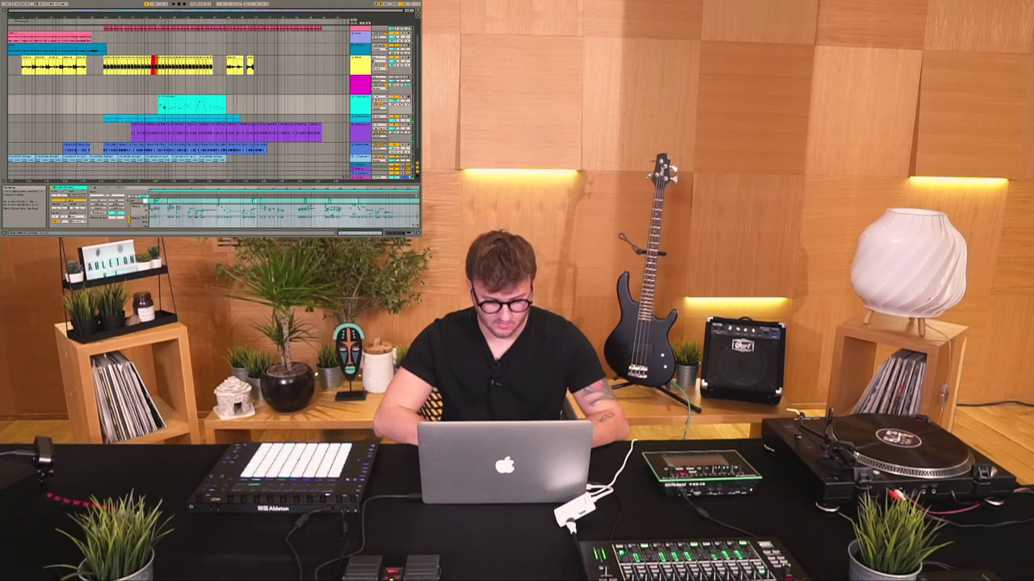
scroll(211, 94, up, 2)
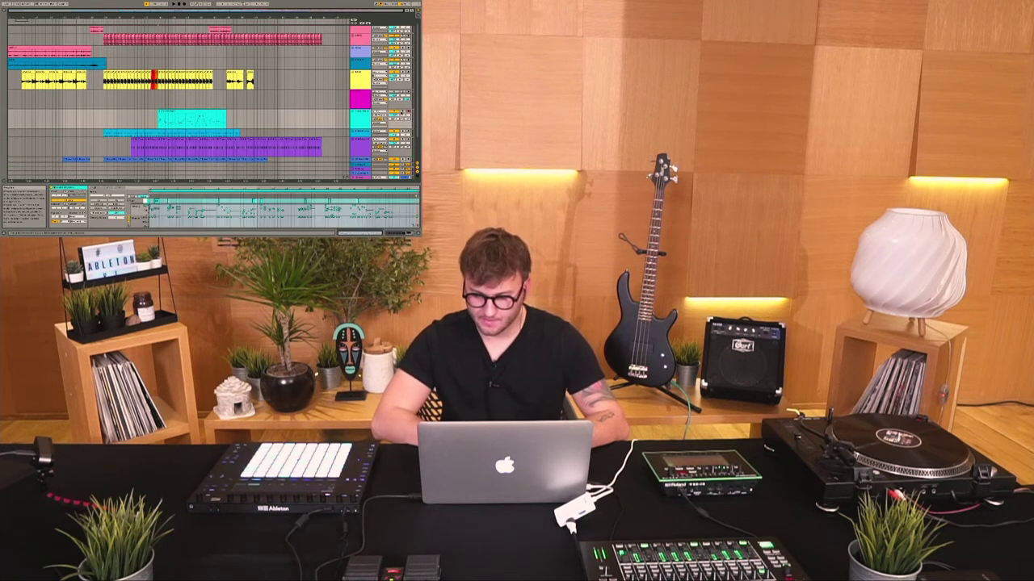
click(156, 118)
click(161, 112)
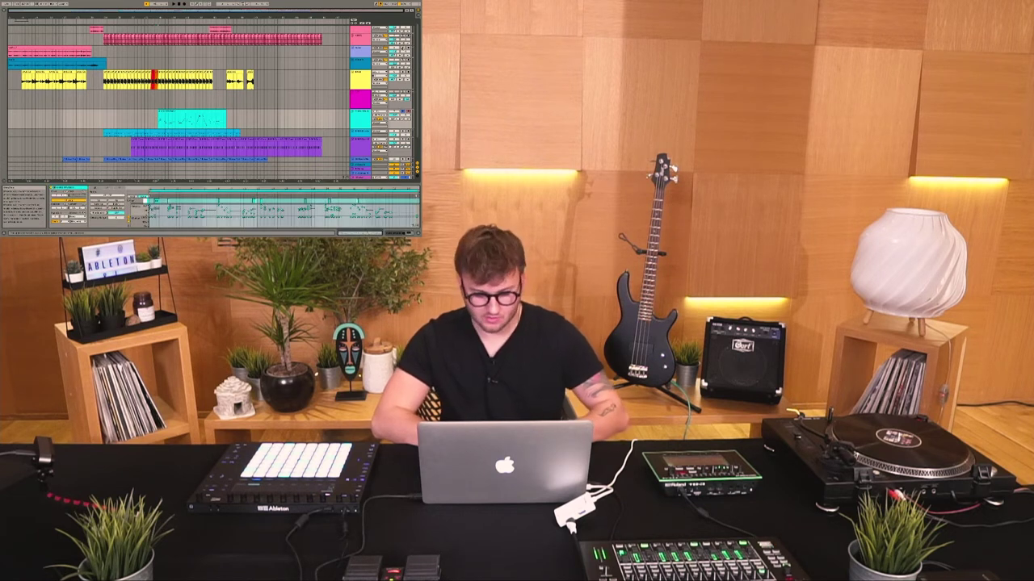
key(Tab)
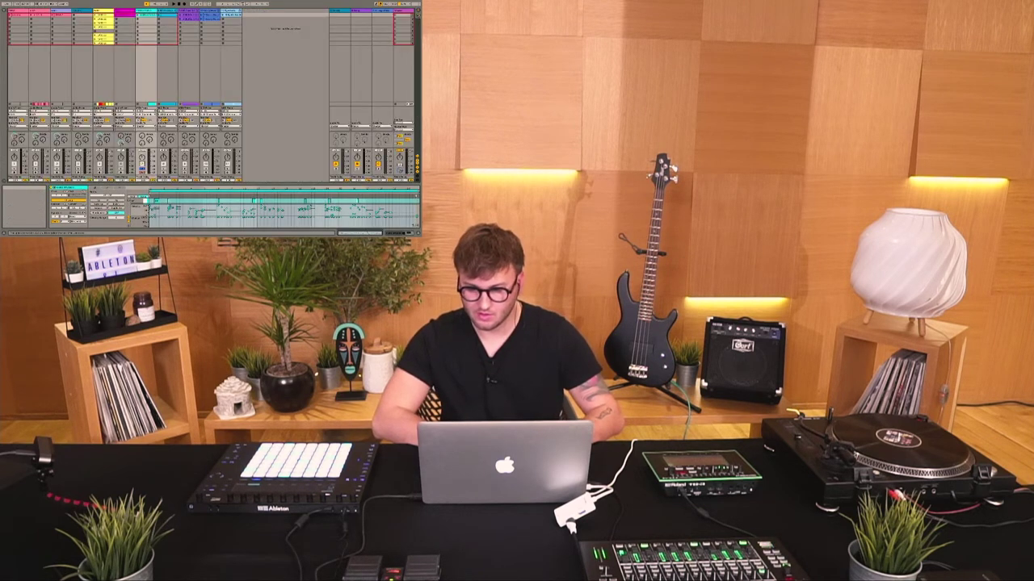
key(Tab)
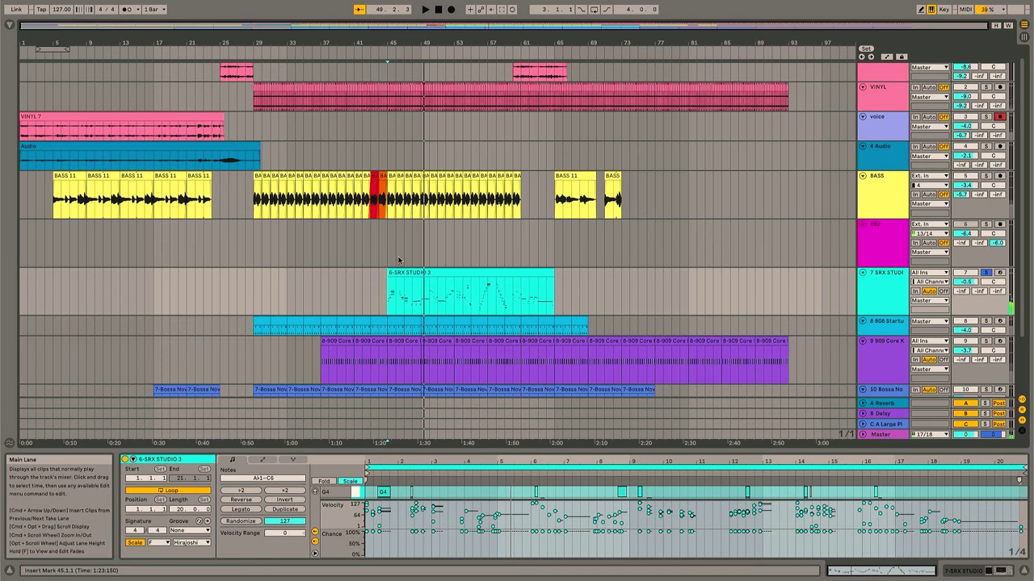
Step: Record a new take on the voice track into the arrangement, starting at bar 45
click(398, 260)
key(space)
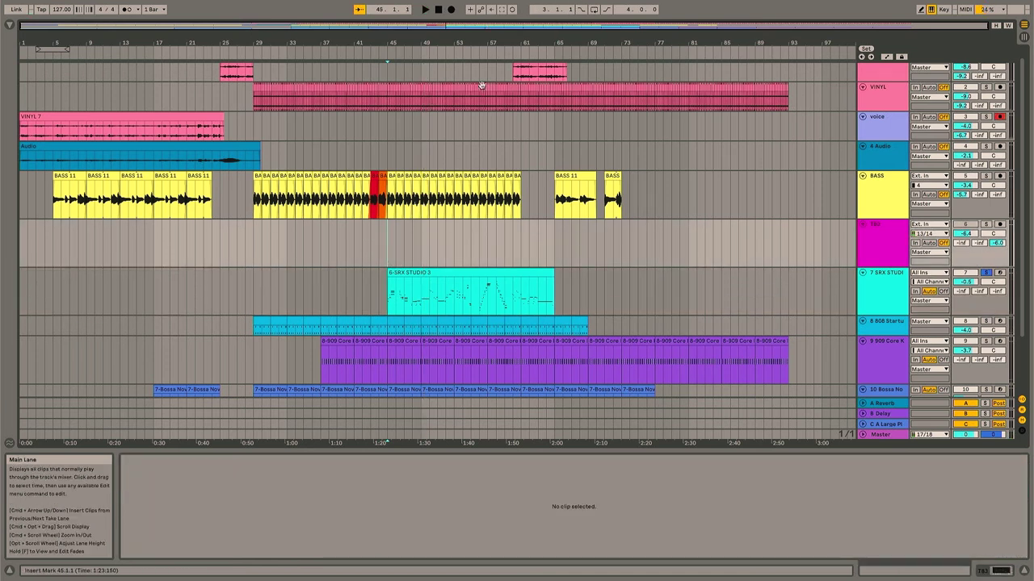
click(452, 10)
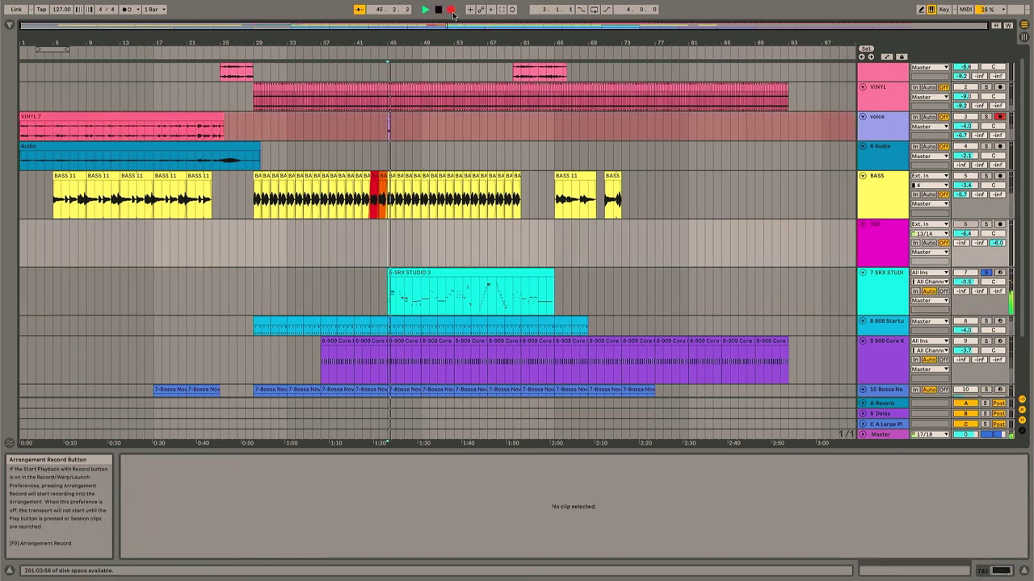
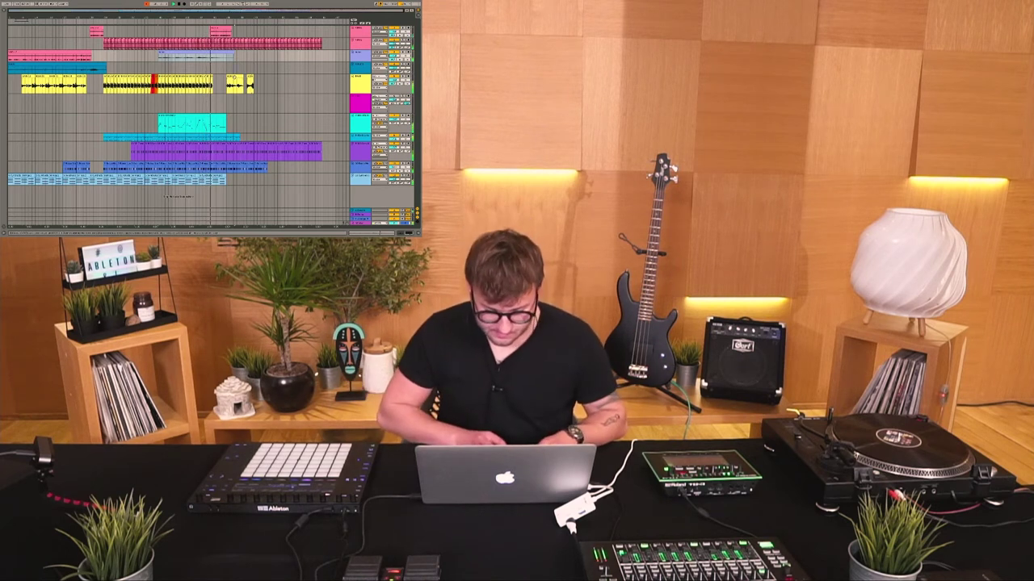
Step: Move the BASS 11 clip from bar 65 to bar 61 and duplicate the Synthetic Strings clips up to bar 89
drag(221, 81, 219, 79)
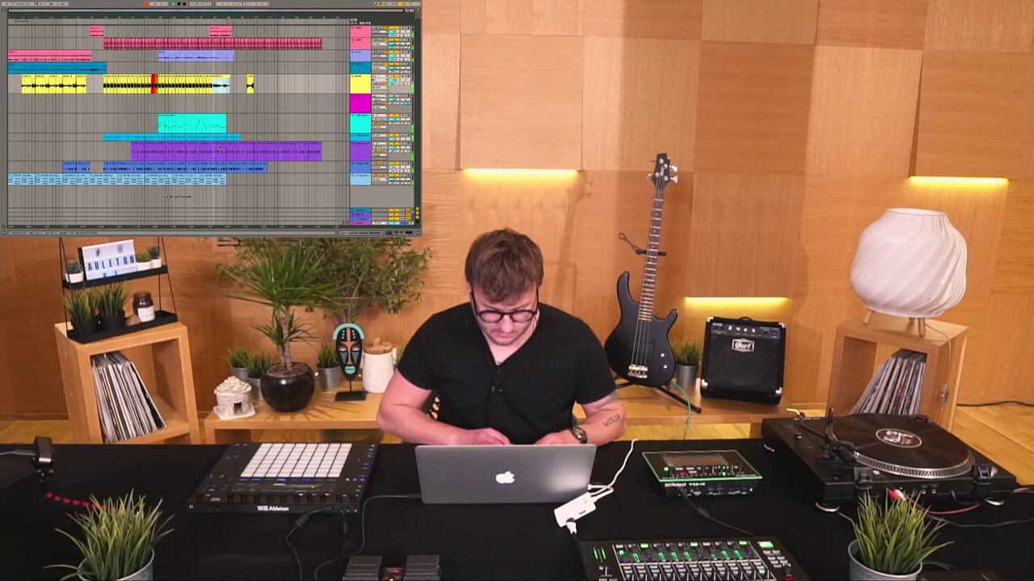
click(219, 151)
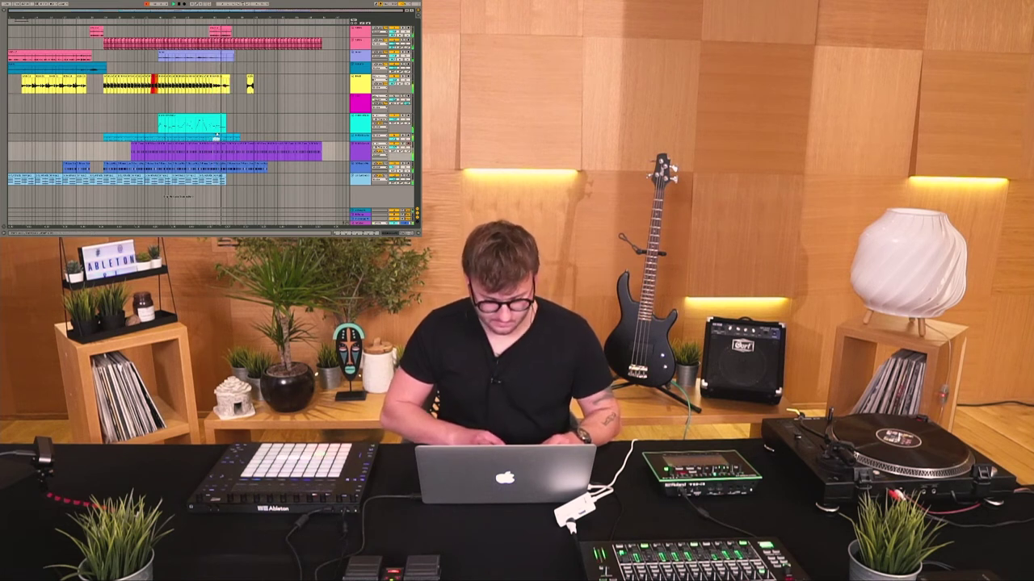
click(215, 138)
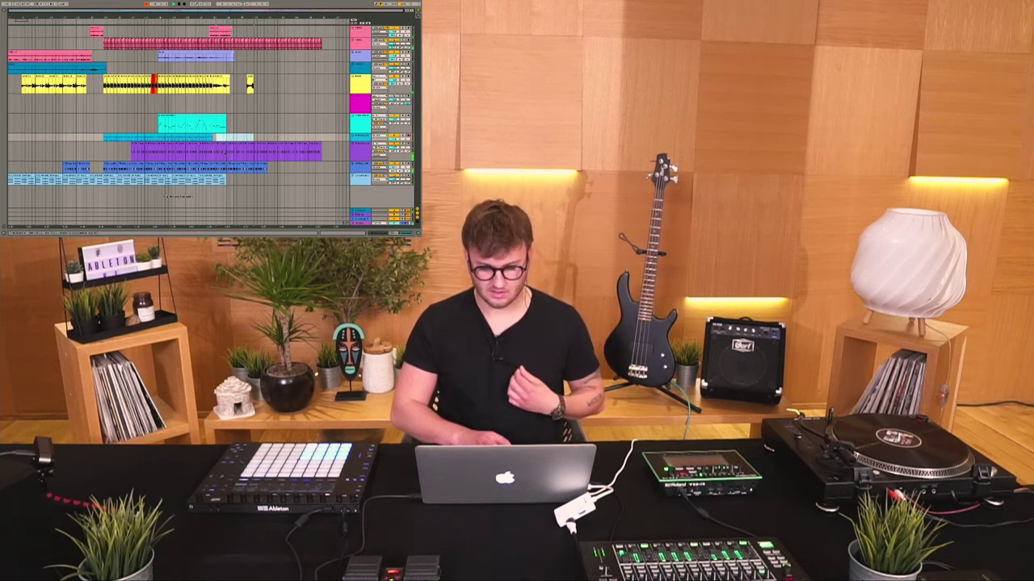
key(super+d)
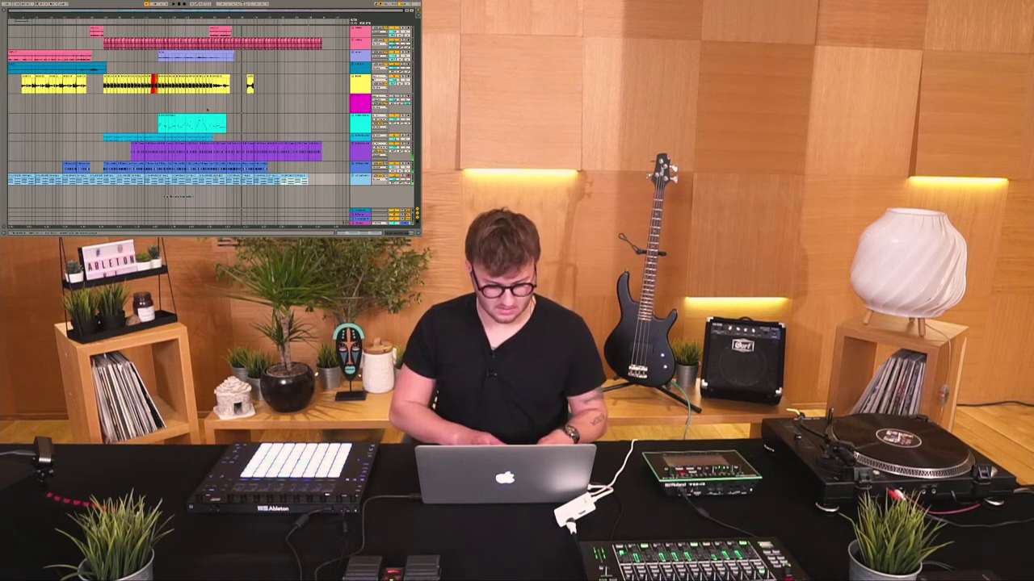
click(208, 109)
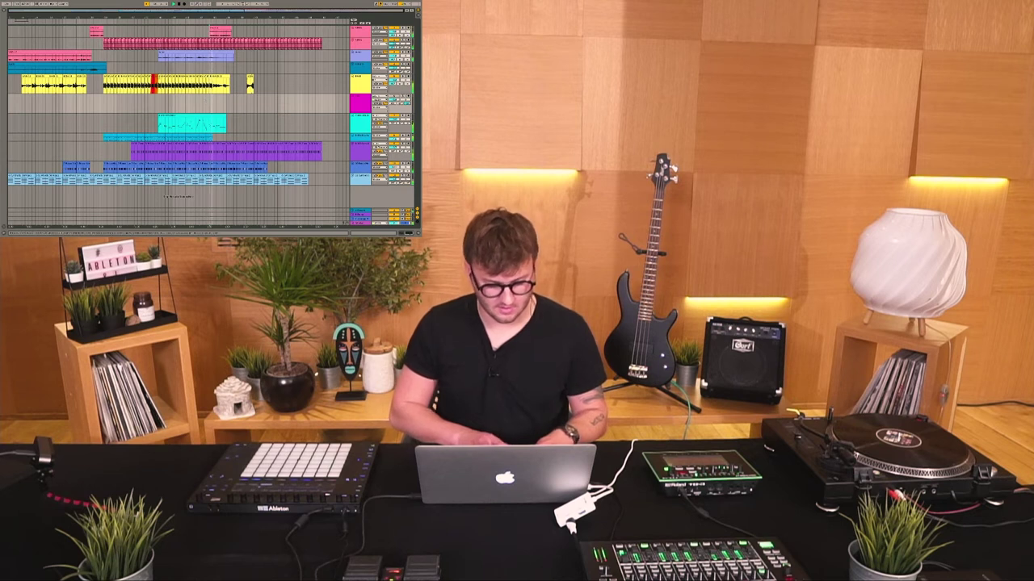
Step: Audition the arrangement section around the voice and SRX STUDIO clips
key(XF86AudioRaiseVolume)
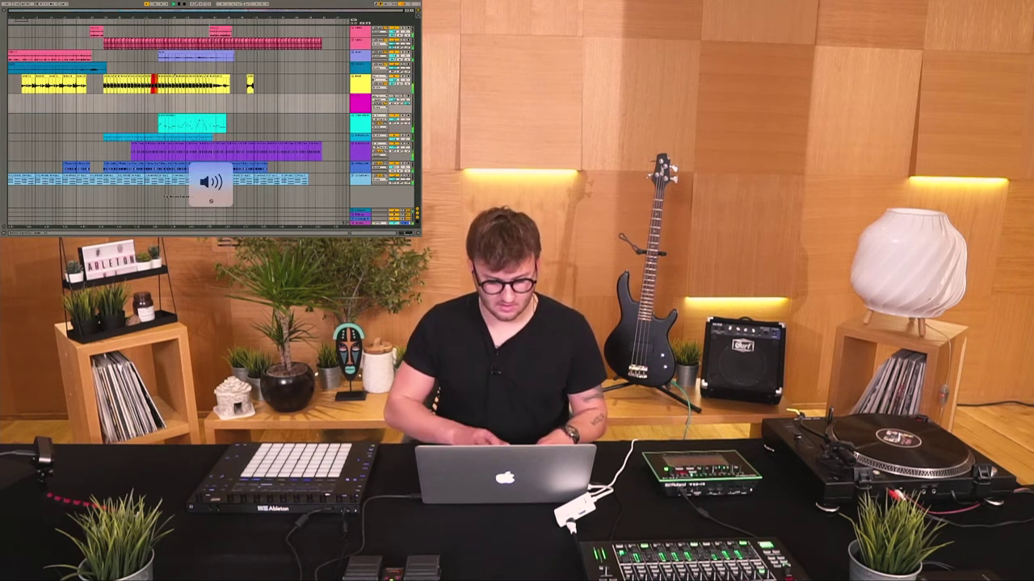
click(253, 119)
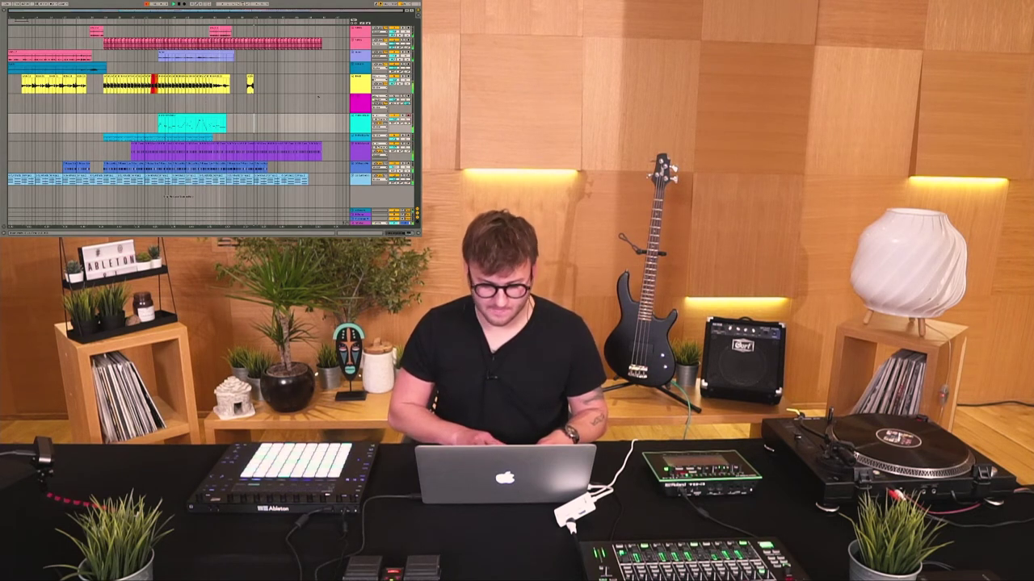
click(213, 56)
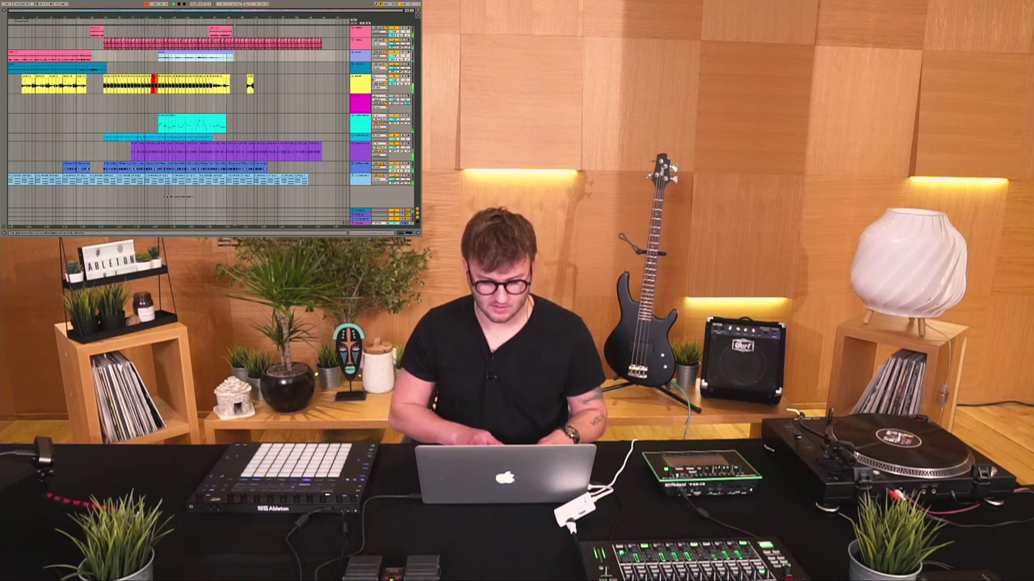
scroll(214, 55, up, 5)
scroll(215, 56, right, 4)
key(space)
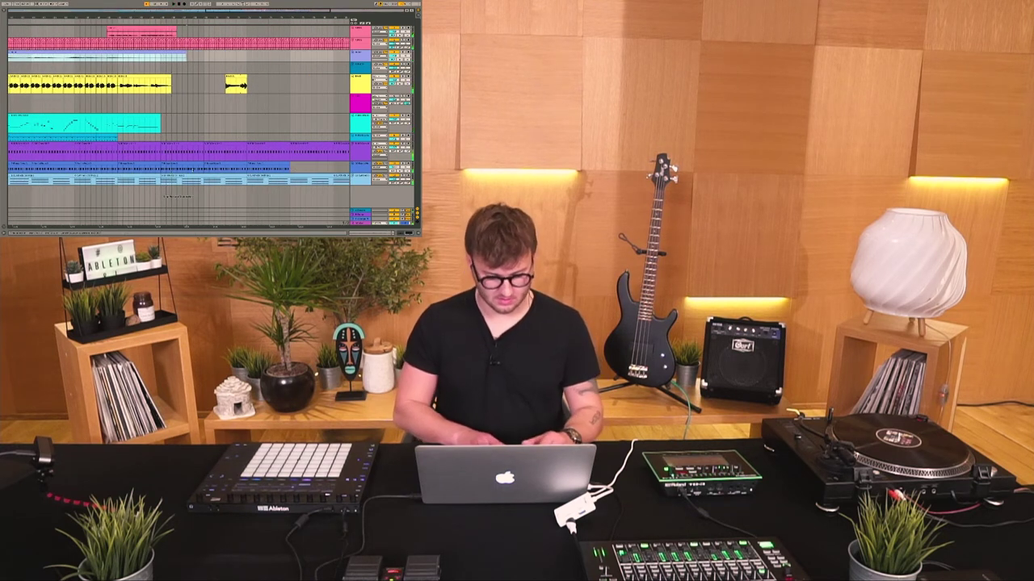
click(112, 111)
key(space)
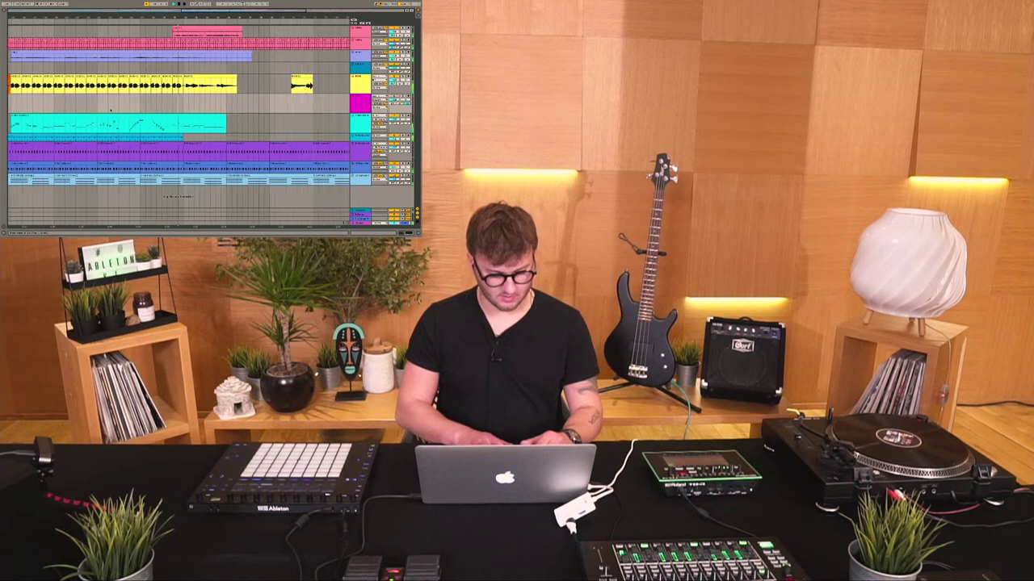
Step: Delete all the 909 Core Kit clips that follow bar 61 on the 909 track
click(202, 145)
key(Delete)
drag(197, 145, 316, 144)
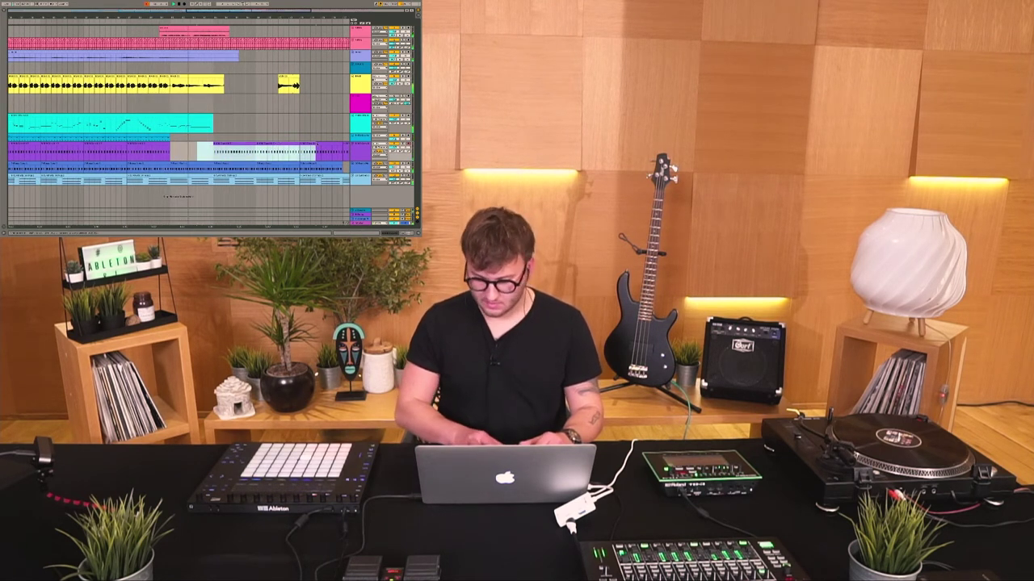
key(Delete)
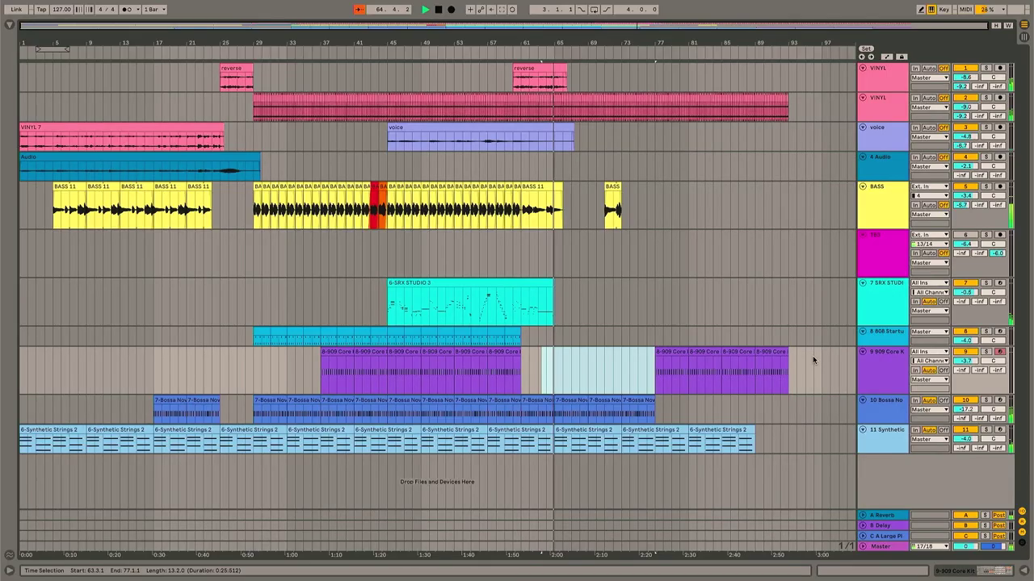
drag(812, 355, 634, 353)
key(Delete)
Step: Move the last bass clip so that it starts at 66.2.4, leaving a short gap after the preceding bass clip
click(614, 188)
drag(613, 188, 572, 189)
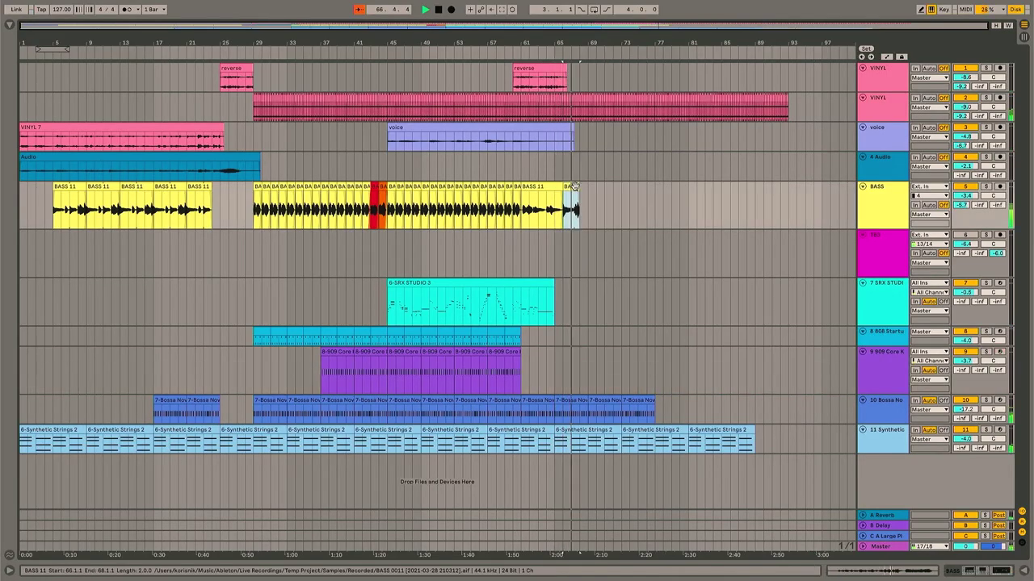
drag(601, 31, 620, 139)
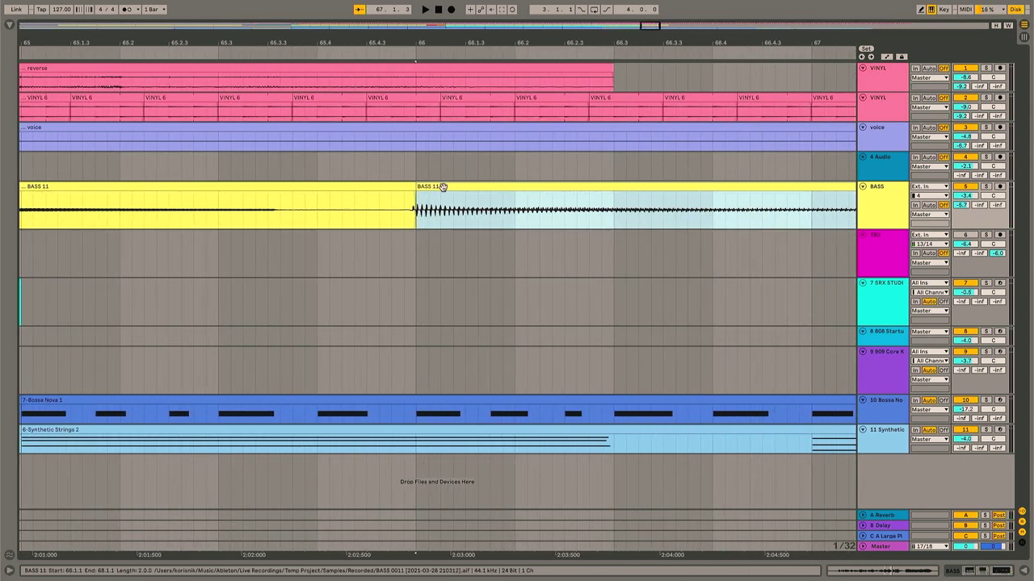
drag(448, 186, 622, 190)
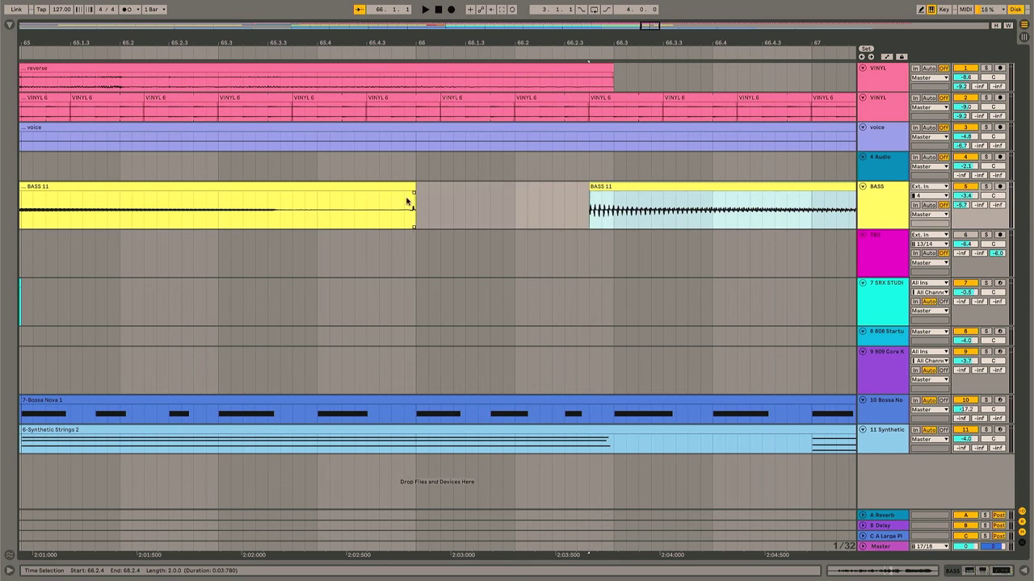
Step: Add a short fade-out to the end of the bass clip before the gap and play it back
click(414, 194)
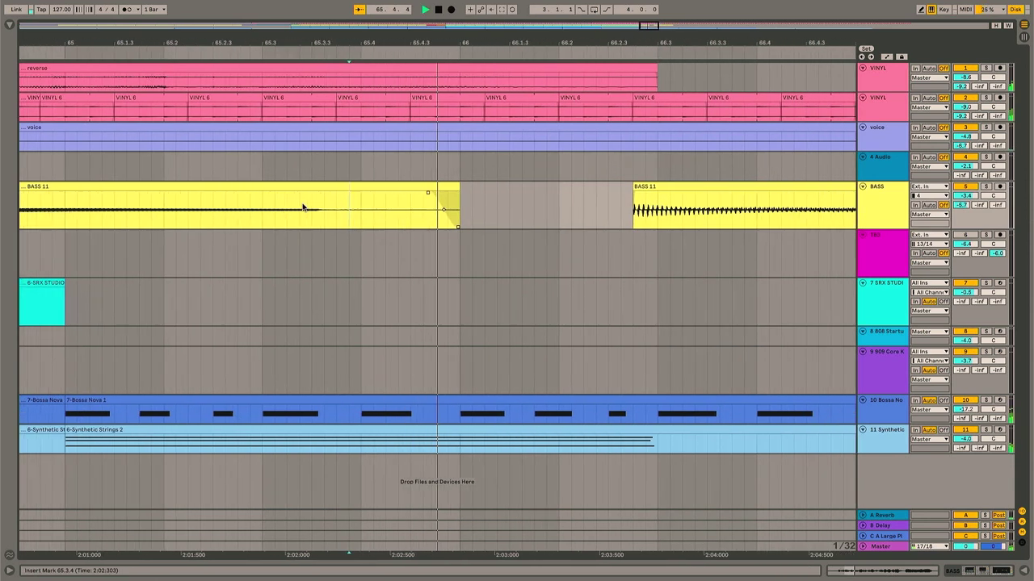
key(space)
click(115, 216)
key(space)
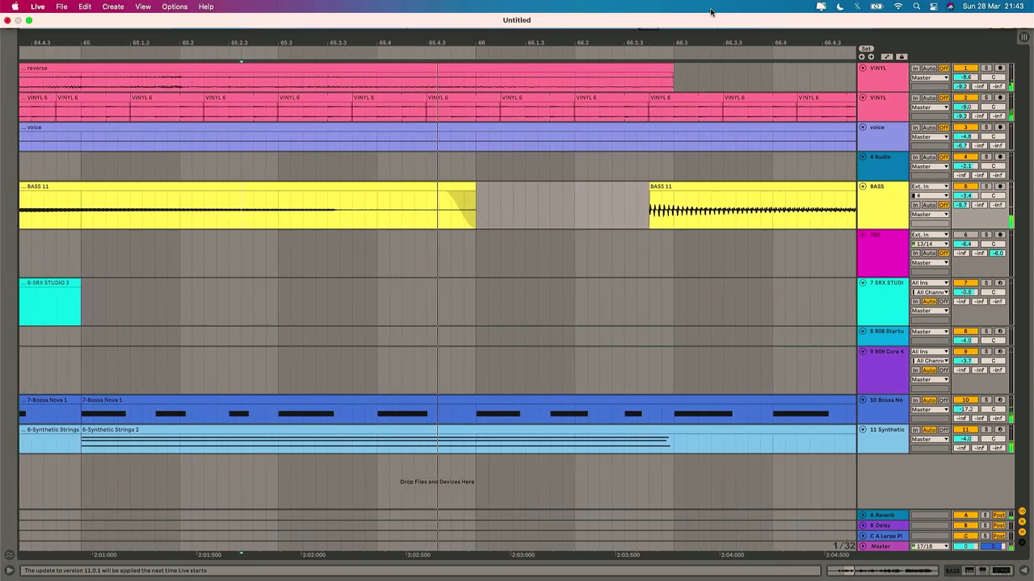
Step: Shorten the last bass clip to a length of 1.1.2 and play the arrangement from 60.4.1
scroll(529, 123, down, 8)
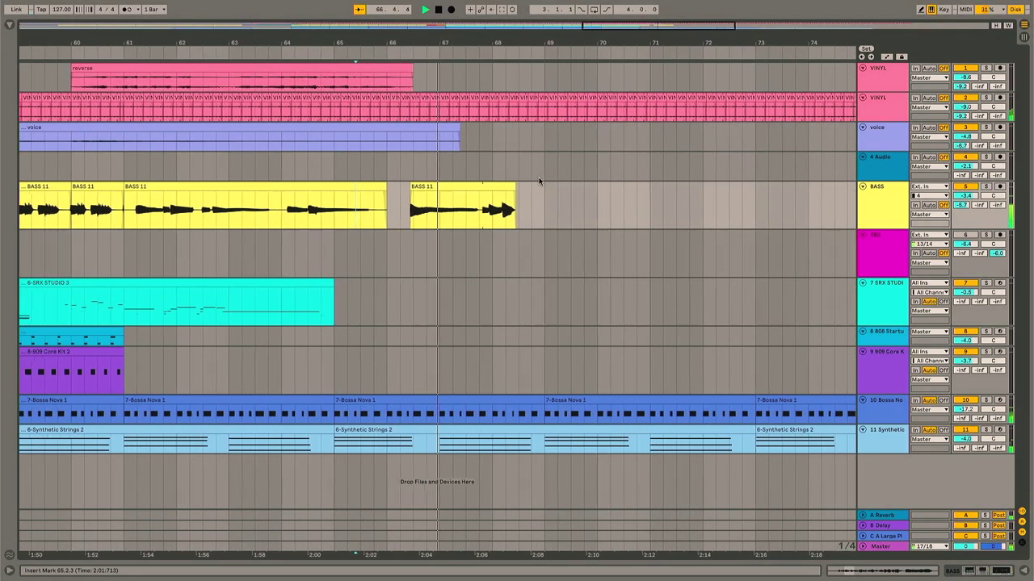
drag(488, 188, 453, 187)
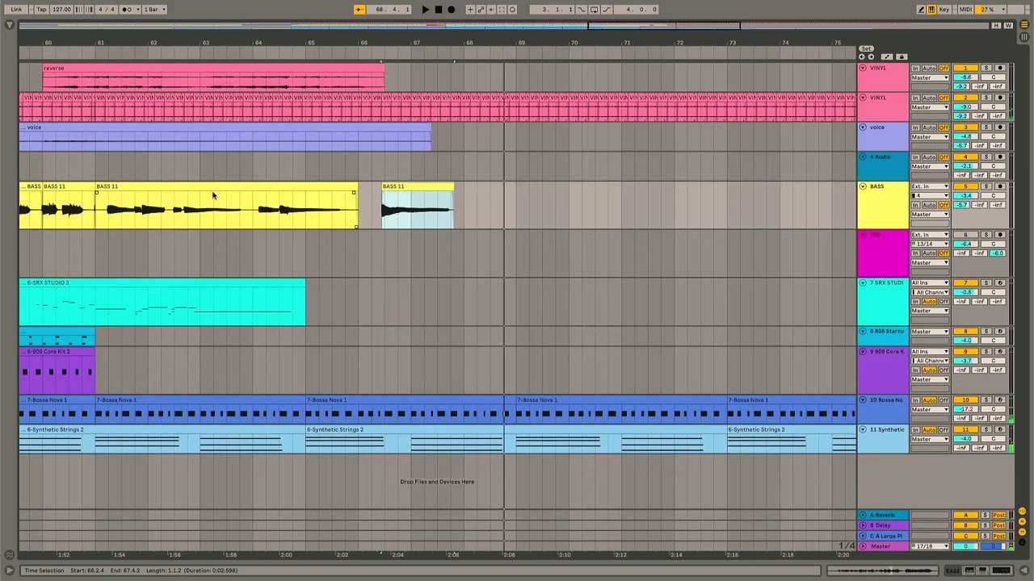
click(168, 199)
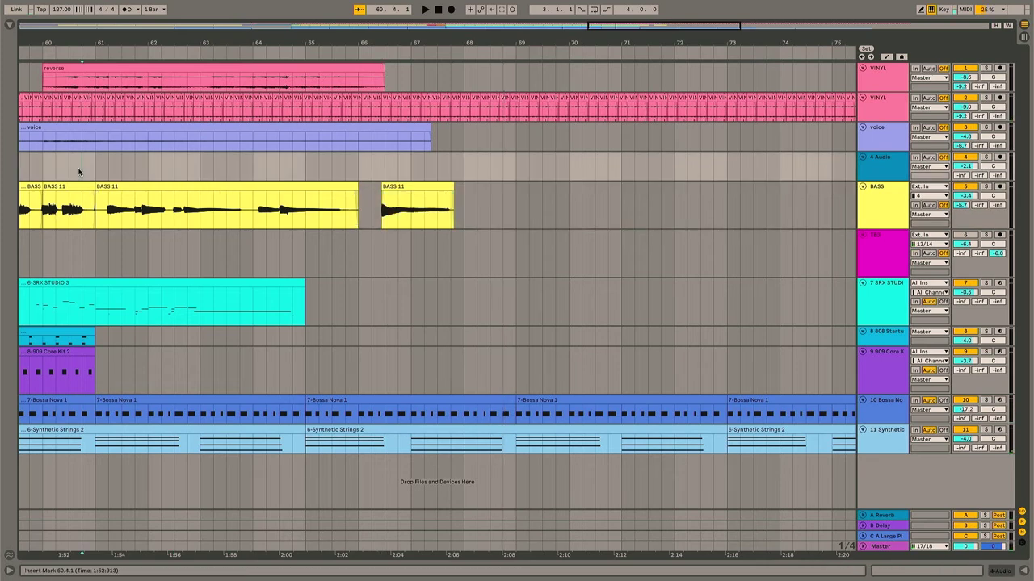
key(space)
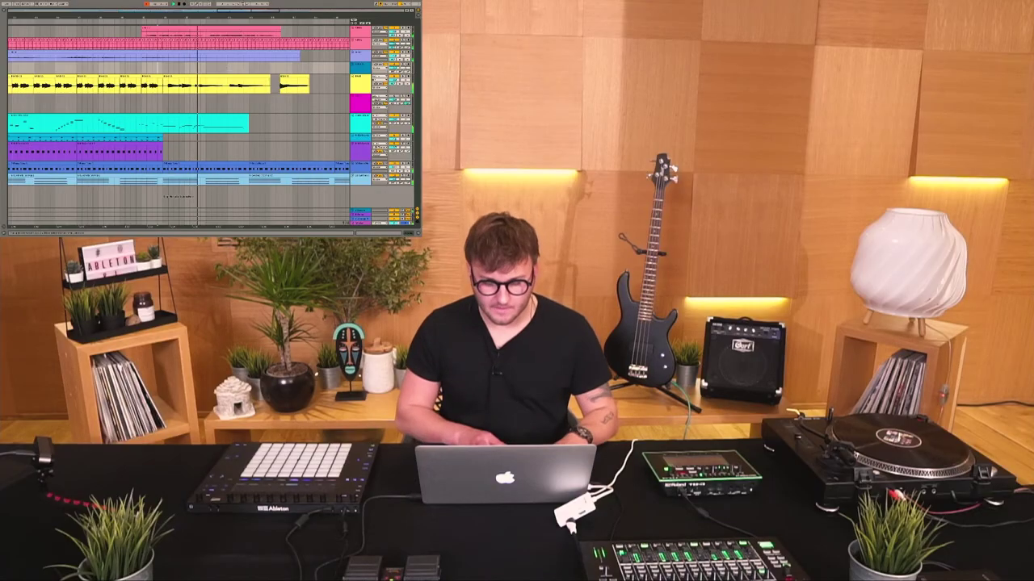
Step: Delete the Bossa Nova clips that follow bar 61
scroll(251, 82, down, 8)
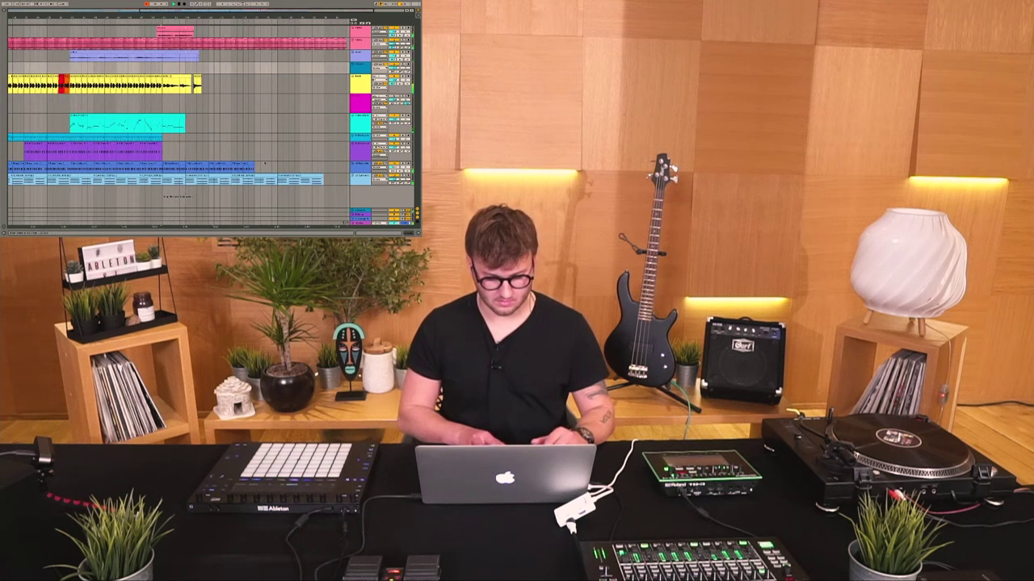
key(Delete)
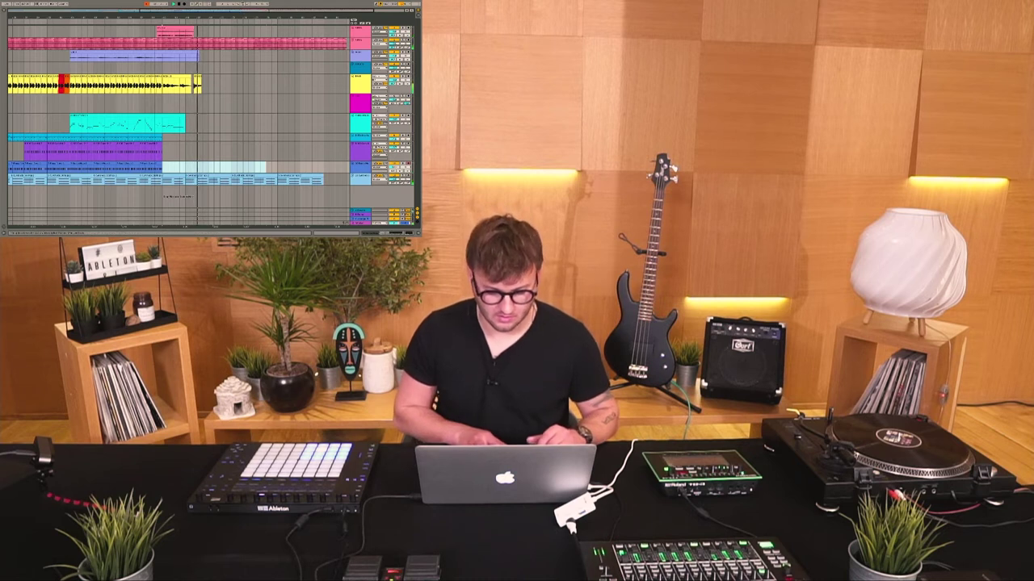
Step: Copy the TB3 clip from Session View onto its arrangement track at bar 69 and play the transition into it
scroll(155, 166, up, 4)
scroll(155, 167, right, 3)
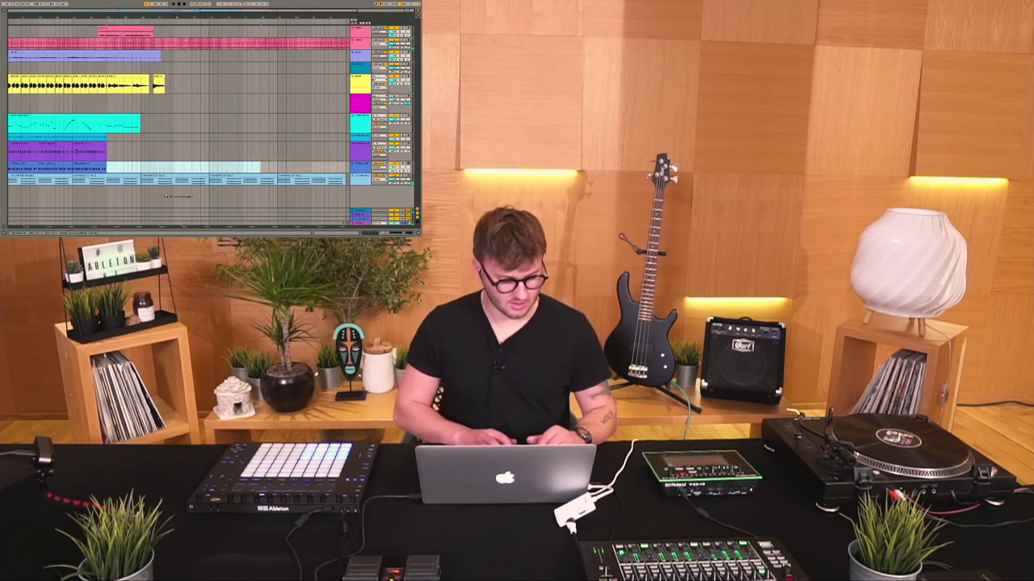
scroll(111, 144, left, 2)
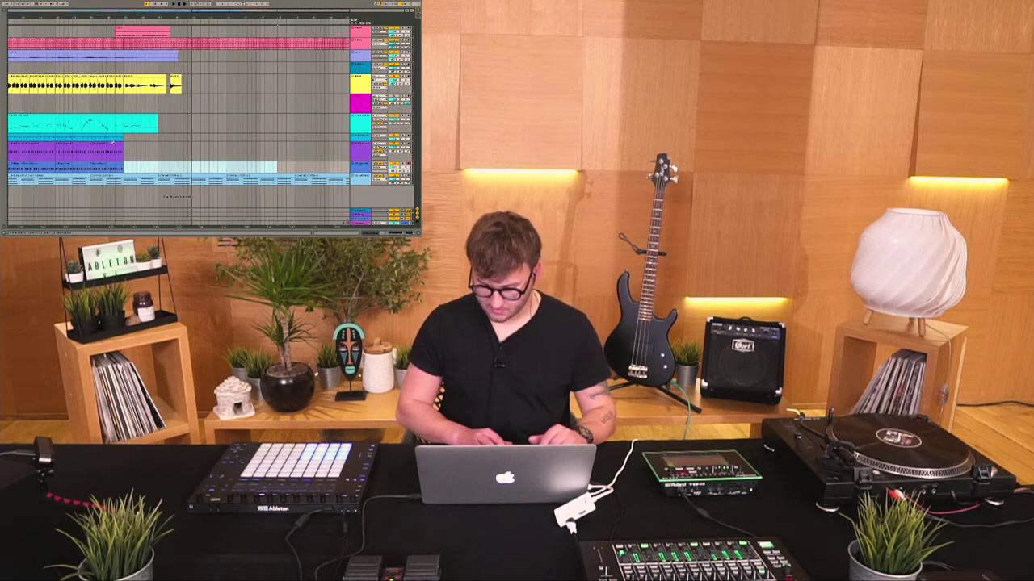
scroll(194, 166, down, 4)
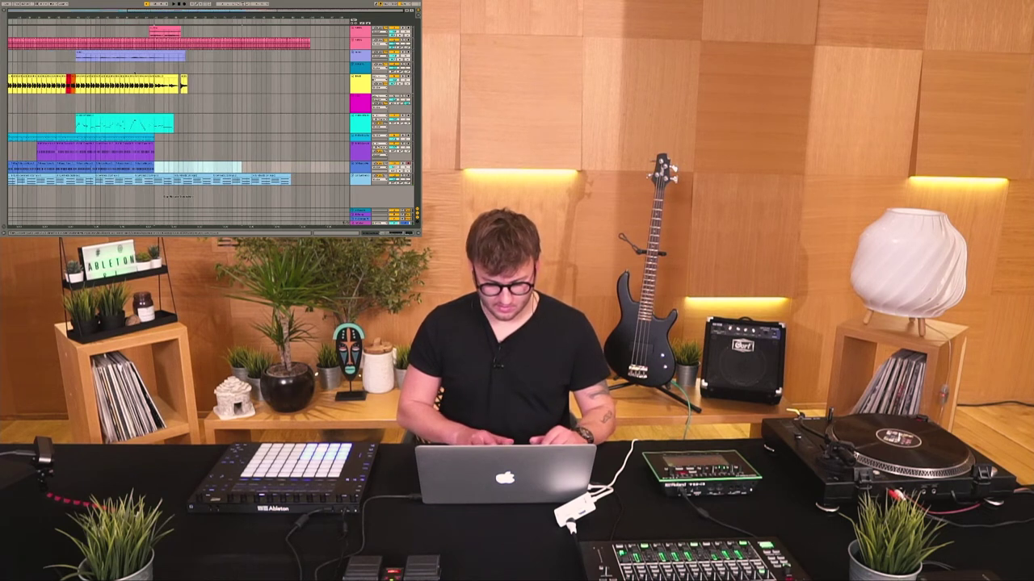
key(Tab)
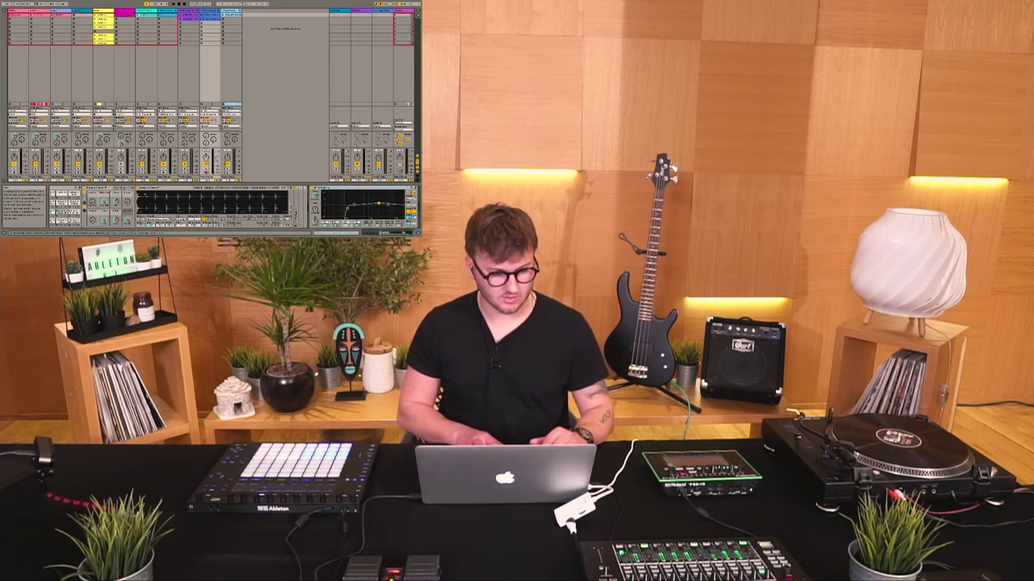
click(124, 11)
key(Tab)
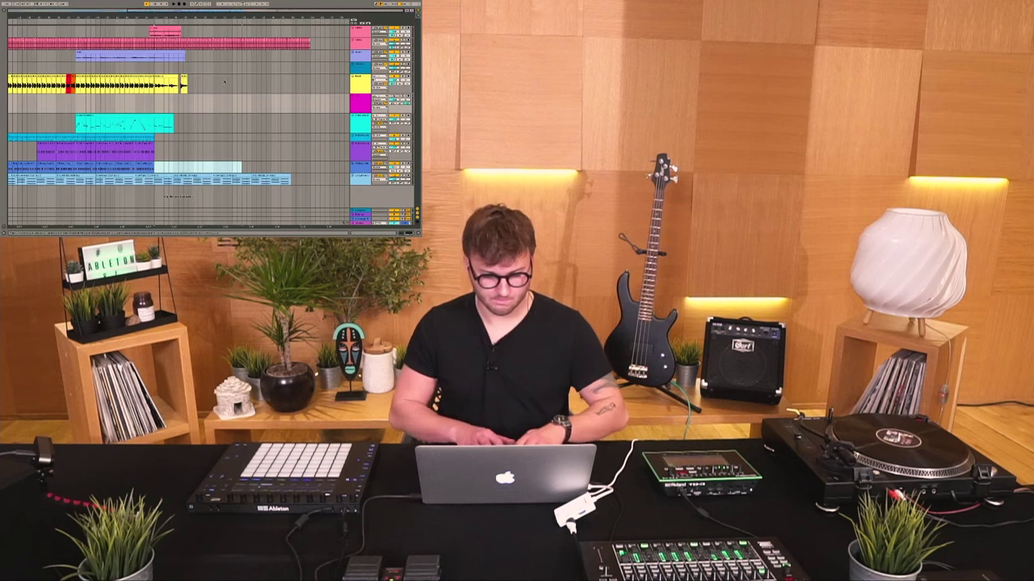
key(ctrl+v)
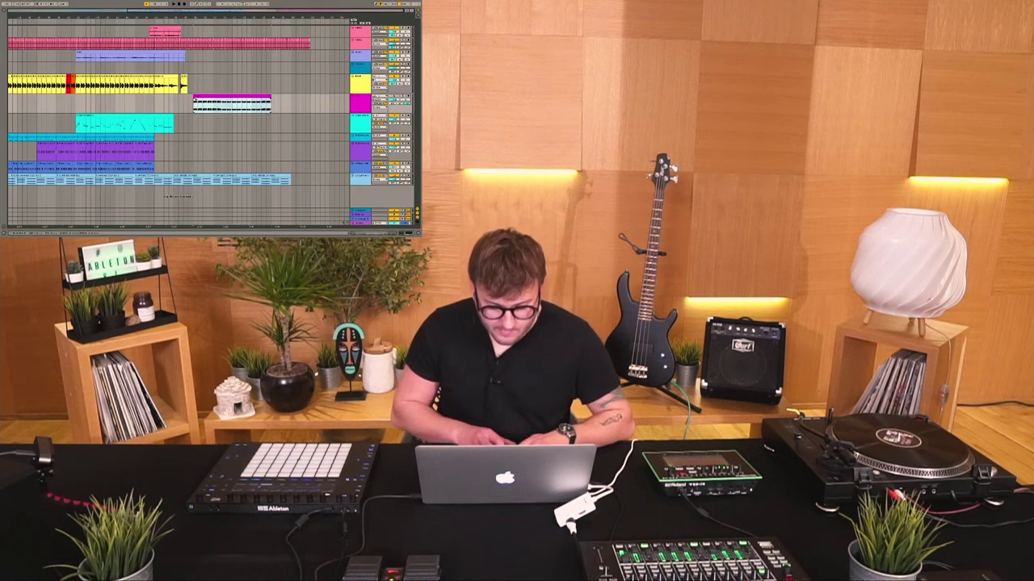
click(188, 99)
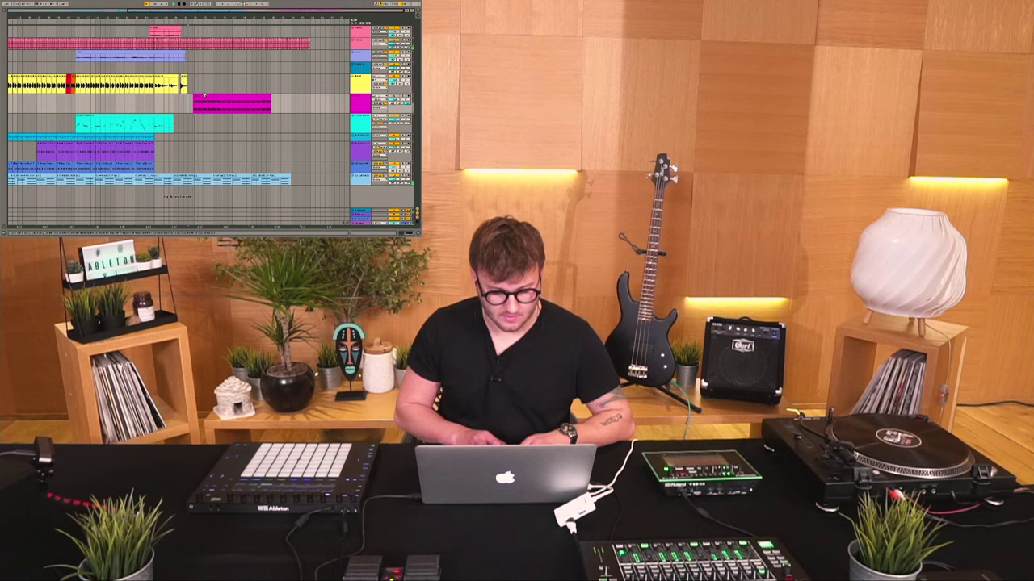
key(space)
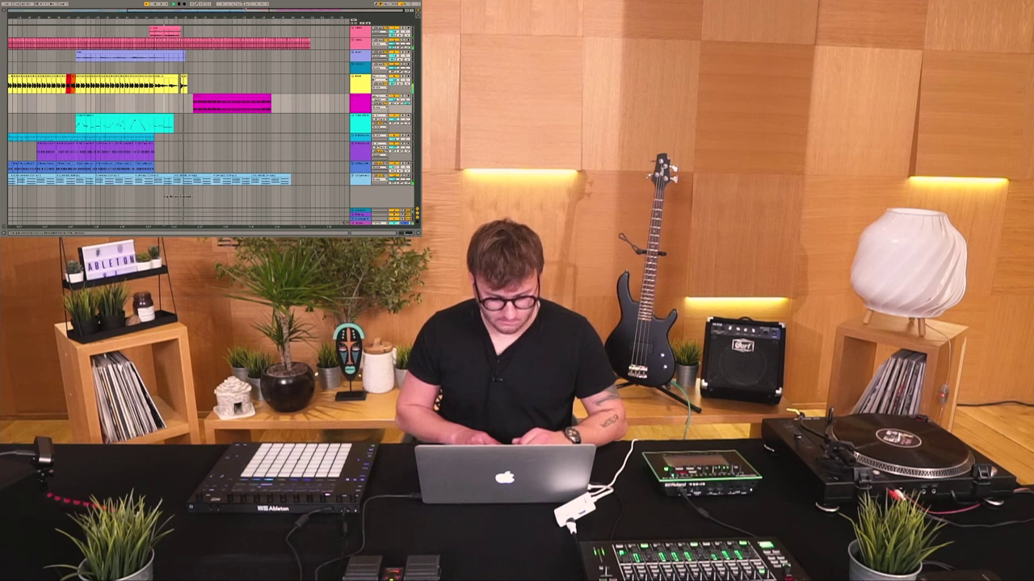
Step: Copy the second 909 Core Kit clip from Session View and return to the arrangement
drag(213, 16, 214, 9)
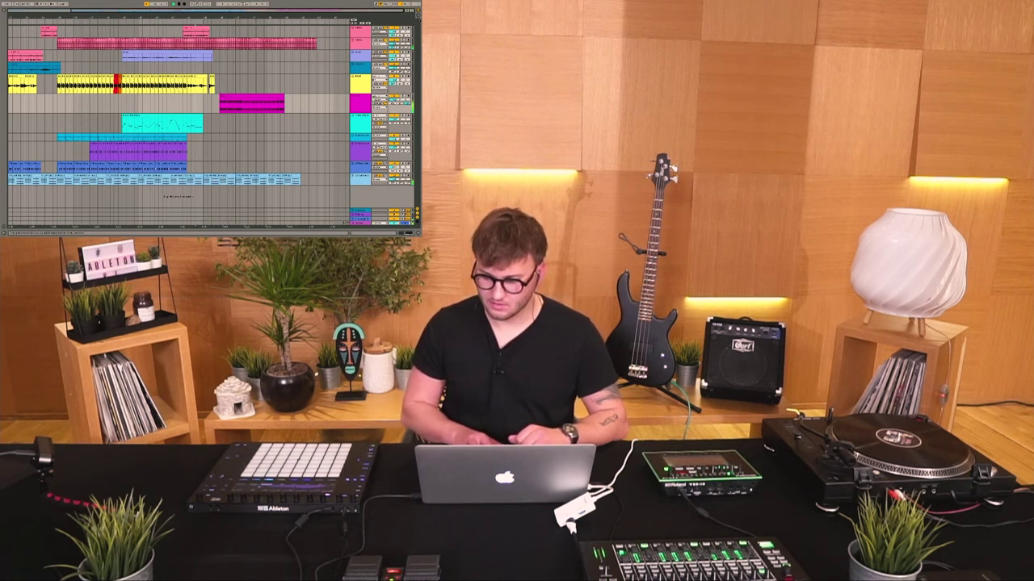
key(Tab)
click(188, 10)
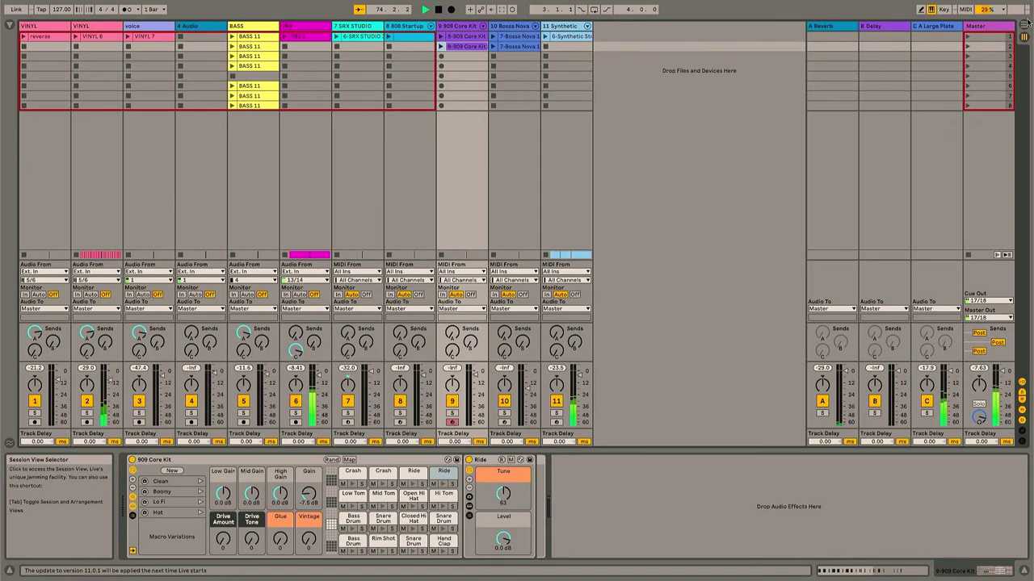
key(Tab)
Step: Set the warp mode of the TB3 arrangement clip to Tones
click(634, 234)
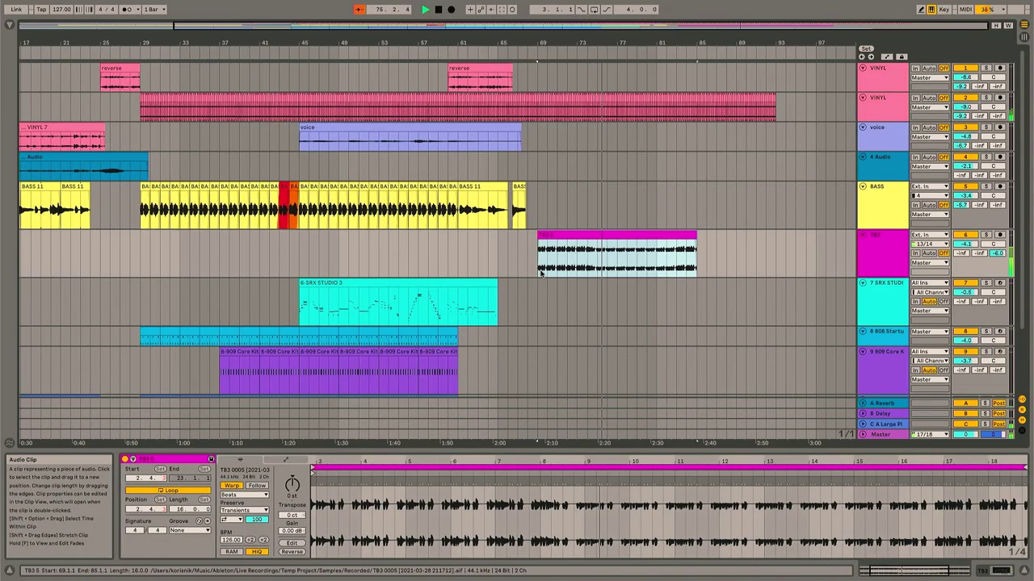
click(244, 494)
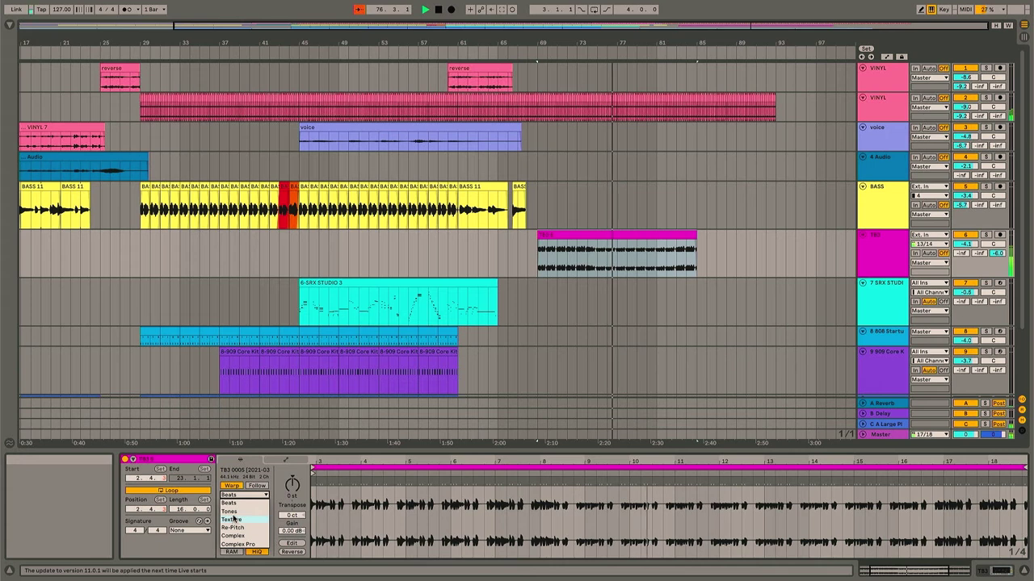
click(230, 511)
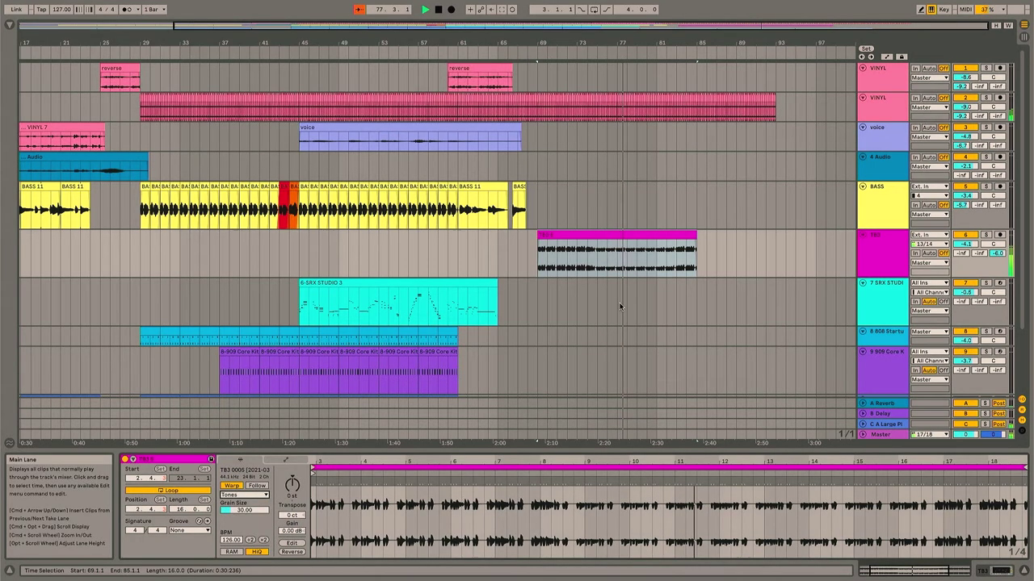
Step: Paste the 909 Core Kit clip at bar 80 on the 909 track and duplicate it four times
scroll(618, 305, down, 1)
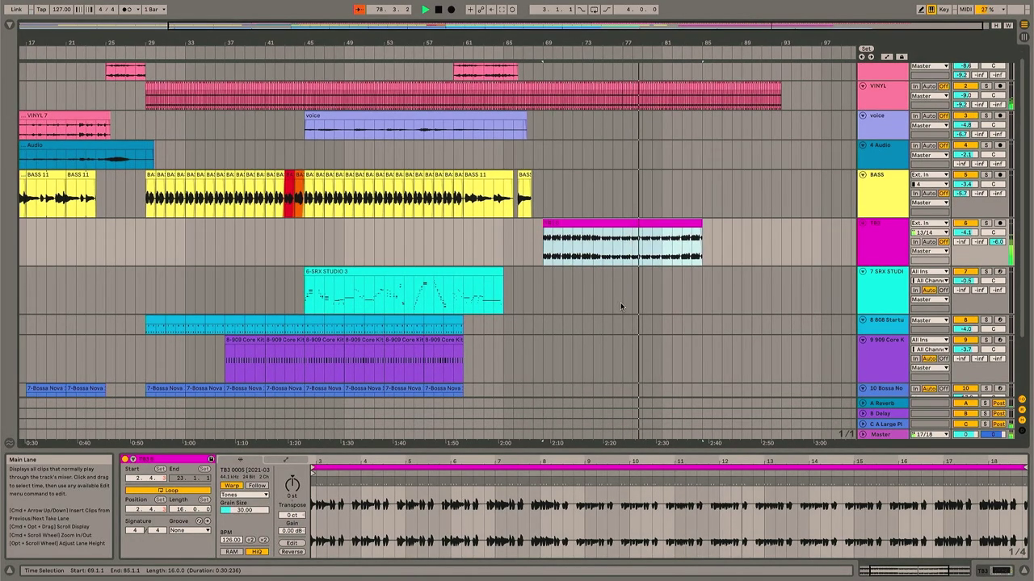
click(653, 342)
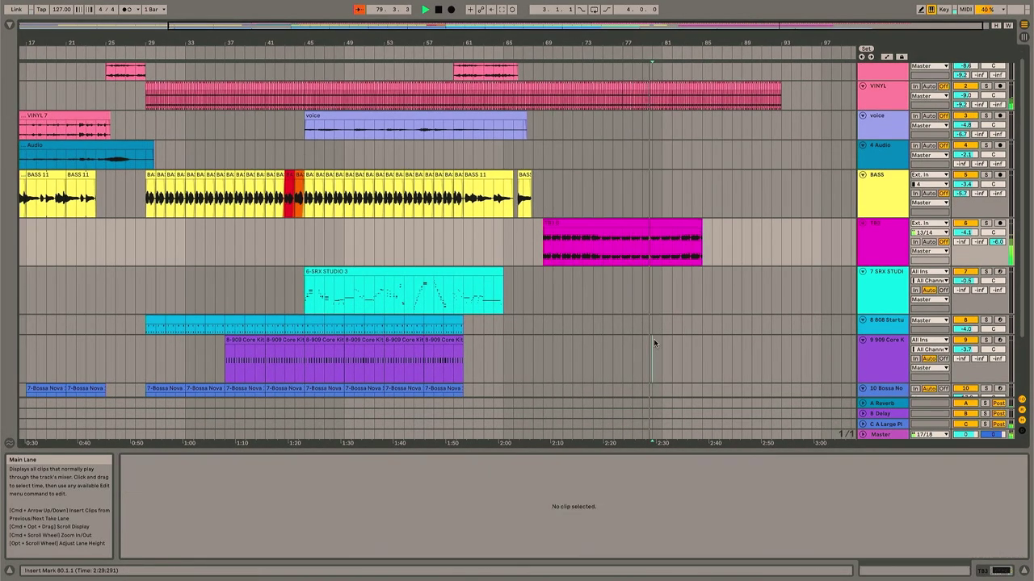
key(super+v)
key(super+d)
key(super+d)
key(super+d)
key(super+d)
key(space)
Step: Copy the last 808 Startup Kit clip to bar 80 on the same track and duplicate it six times
click(451, 321)
click(651, 319)
key(super+v)
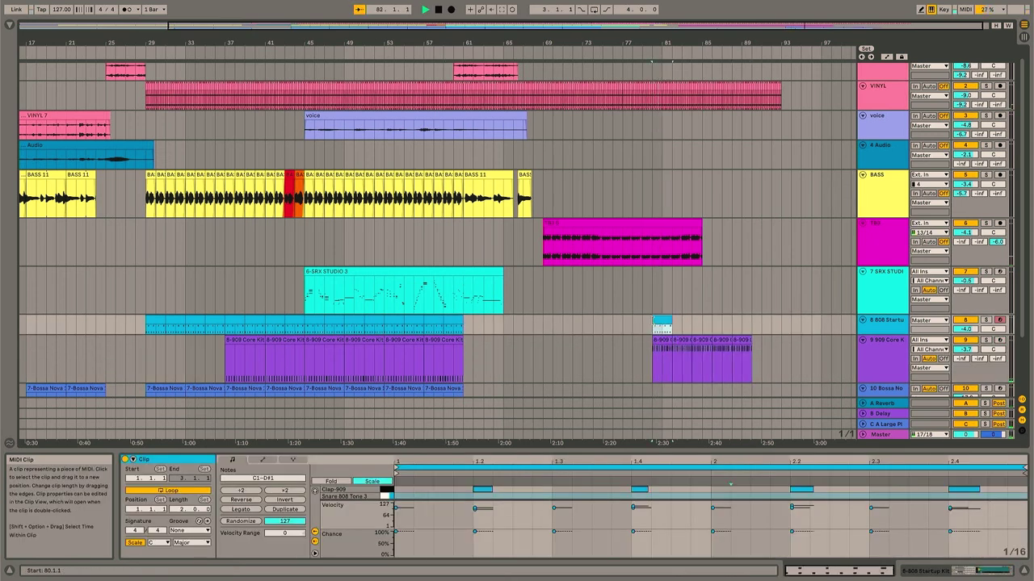
key(super+d)
key(super+d)
key(super+d)
key(super+d)
key(super+d)
key(super+d)
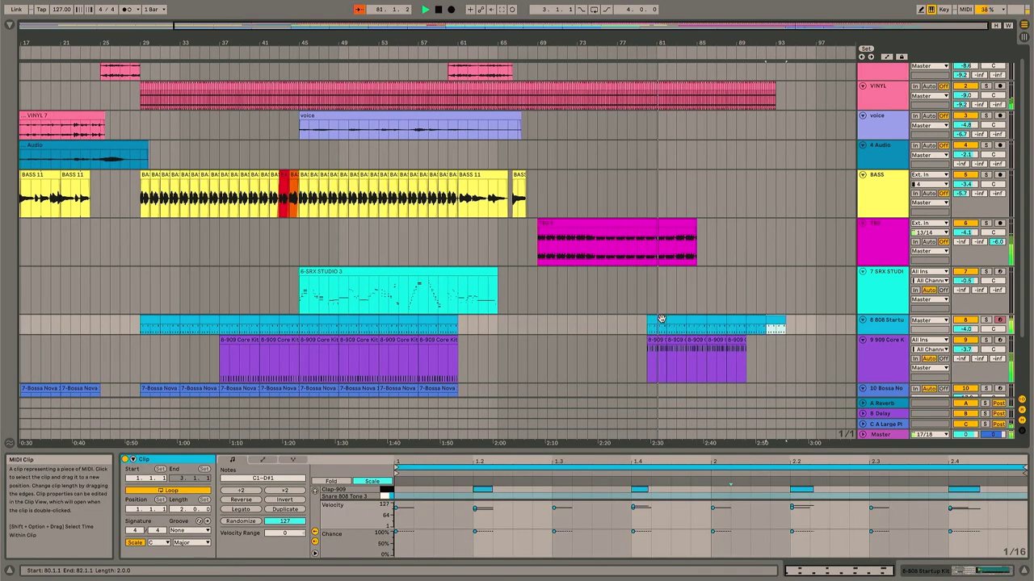
Step: Lower the level of the 909 Core Kit's Ride pad to about -6.3 dB
click(895, 361)
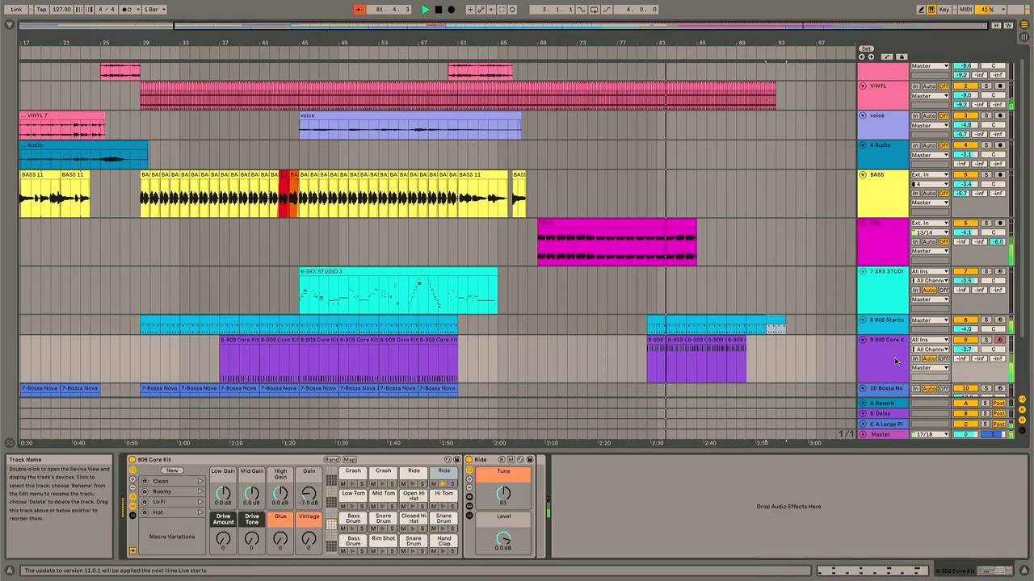
double_click(437, 478)
double_click(437, 478)
click(503, 539)
drag(503, 539, 503, 549)
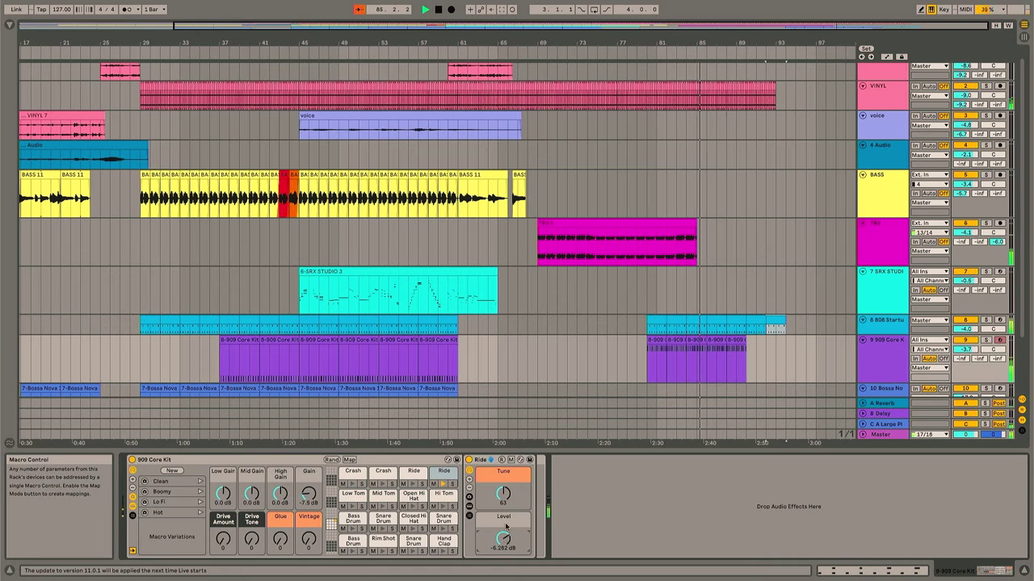
Step: Audition the arrangement from bars 64 and 57 and bring the whole song into view
click(487, 238)
key(space)
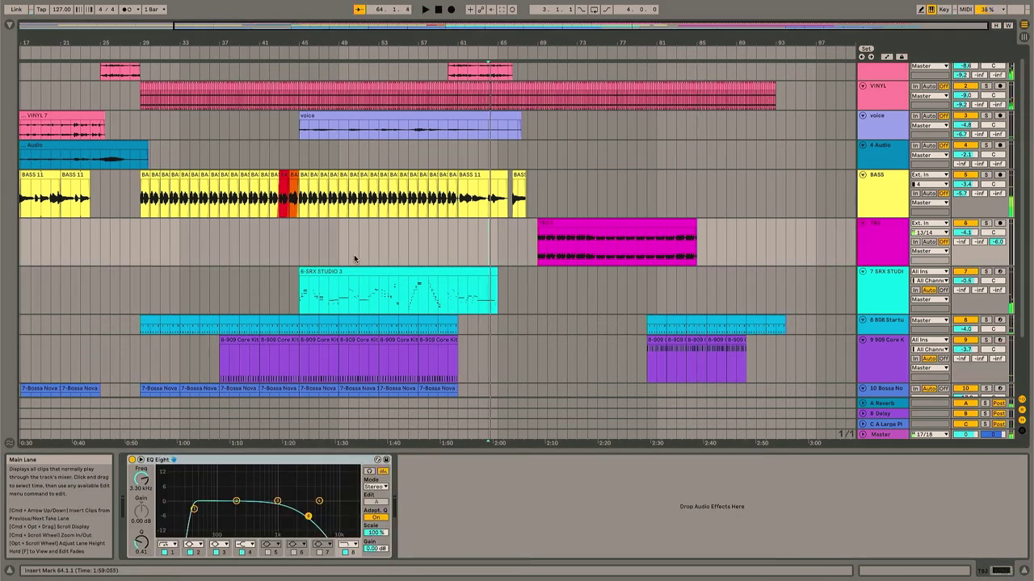
click(414, 237)
key(space)
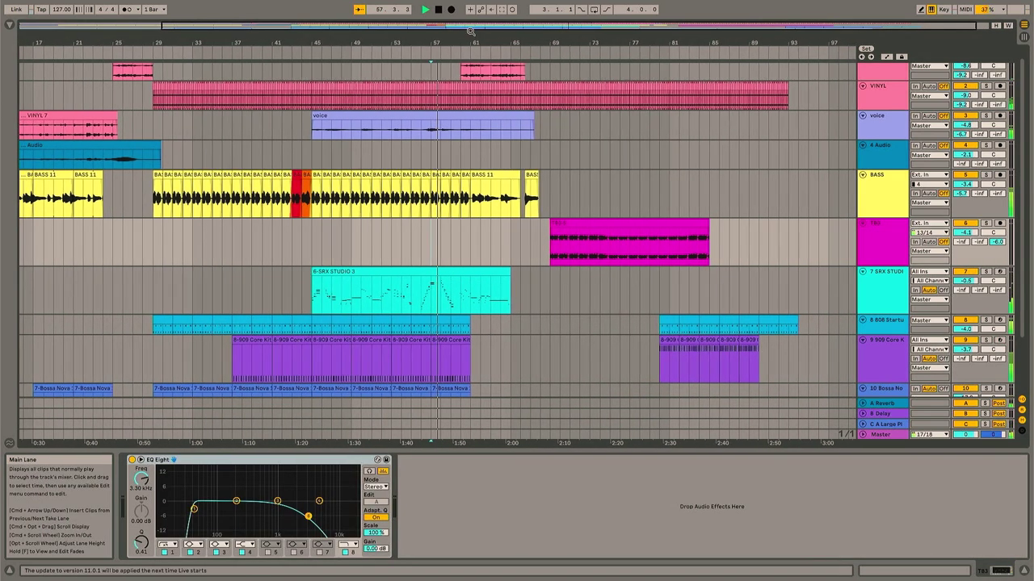
drag(471, 29, 388, 29)
scroll(208, 124, up, 1)
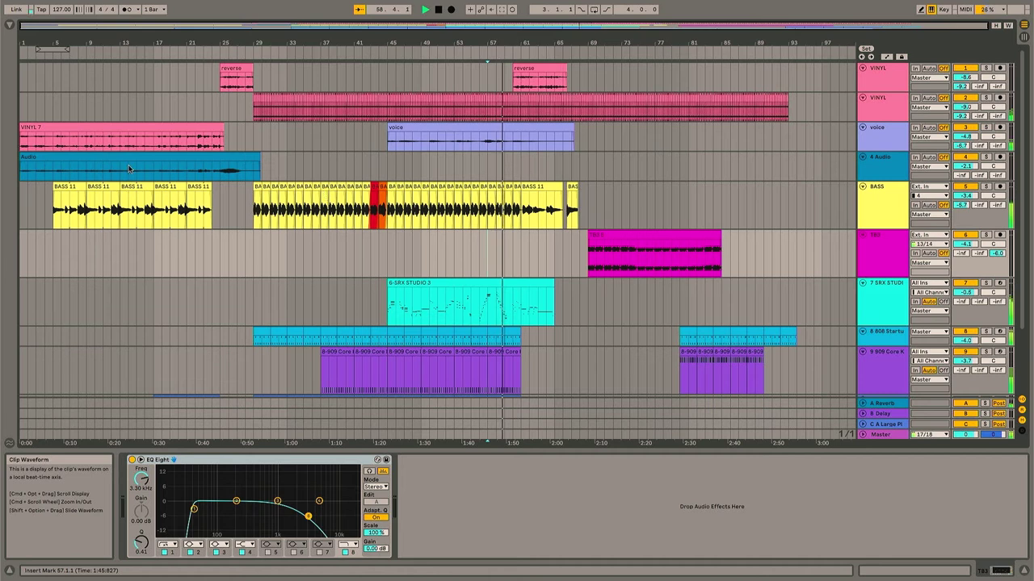
Step: Move the voice clip at bar 45 from the voice track to the 4 Audio track
click(198, 127)
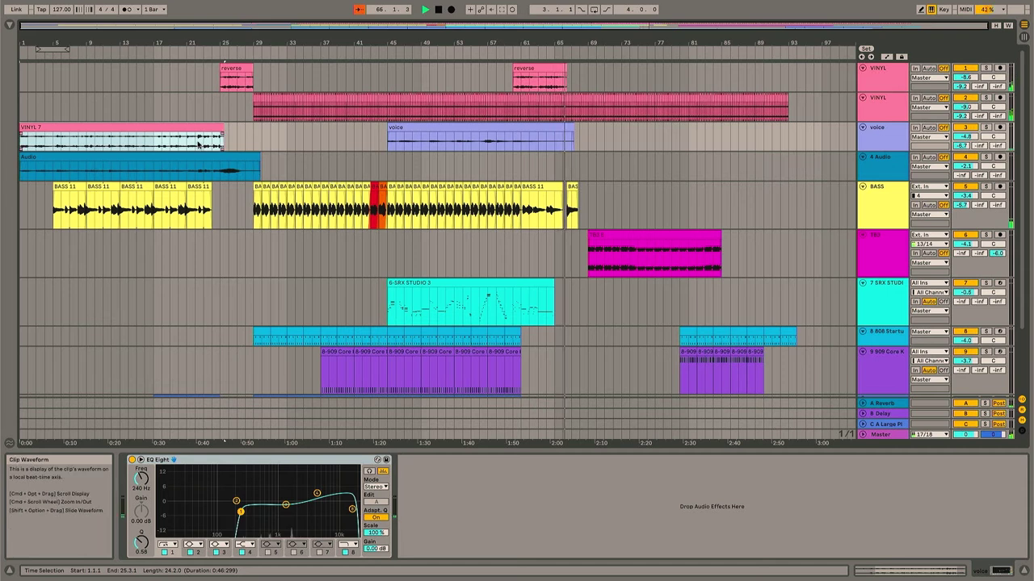
drag(458, 126, 458, 155)
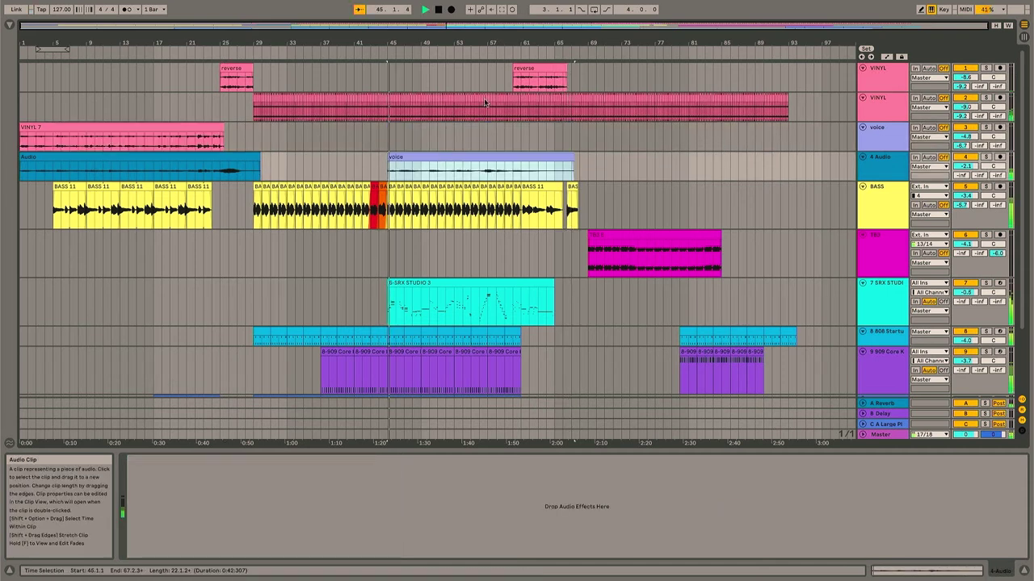
click(984, 156)
click(985, 156)
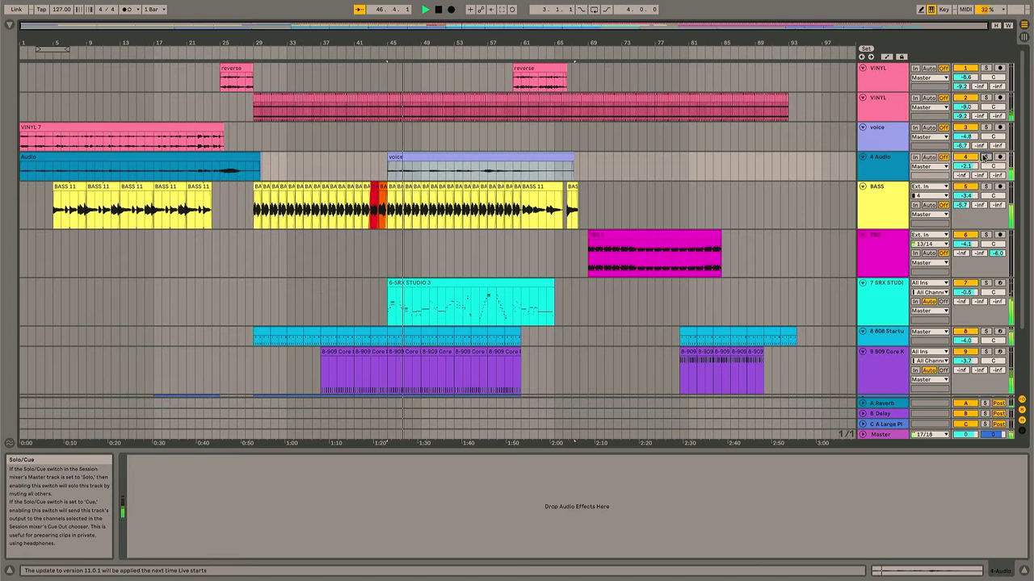
Step: Copy the VINYL 7 clip from the start of the voice track to bar 61 on the same track
click(123, 125)
click(472, 136)
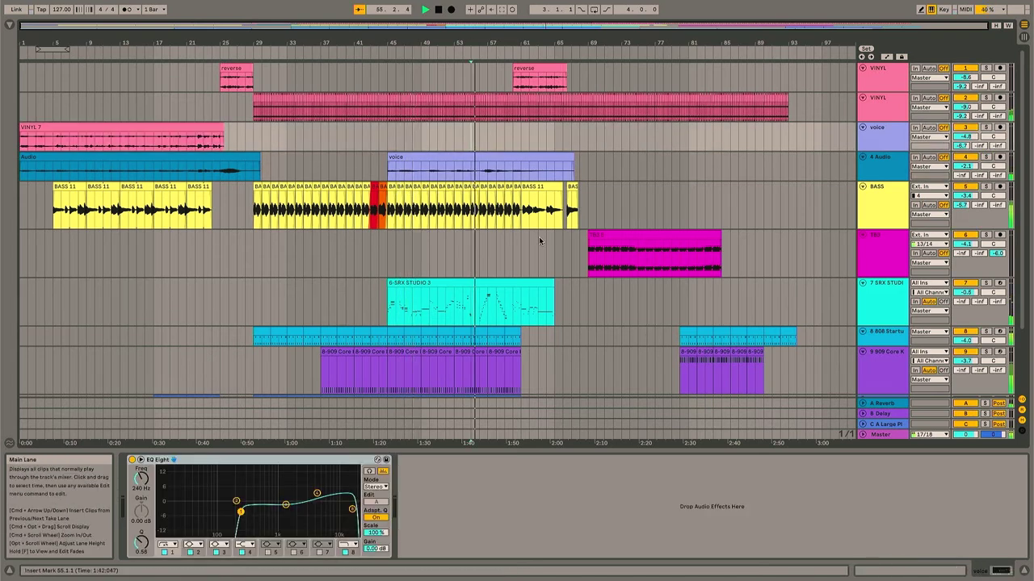
scroll(541, 238, down, 2)
click(532, 115)
click(549, 121)
click(526, 122)
key(super+v)
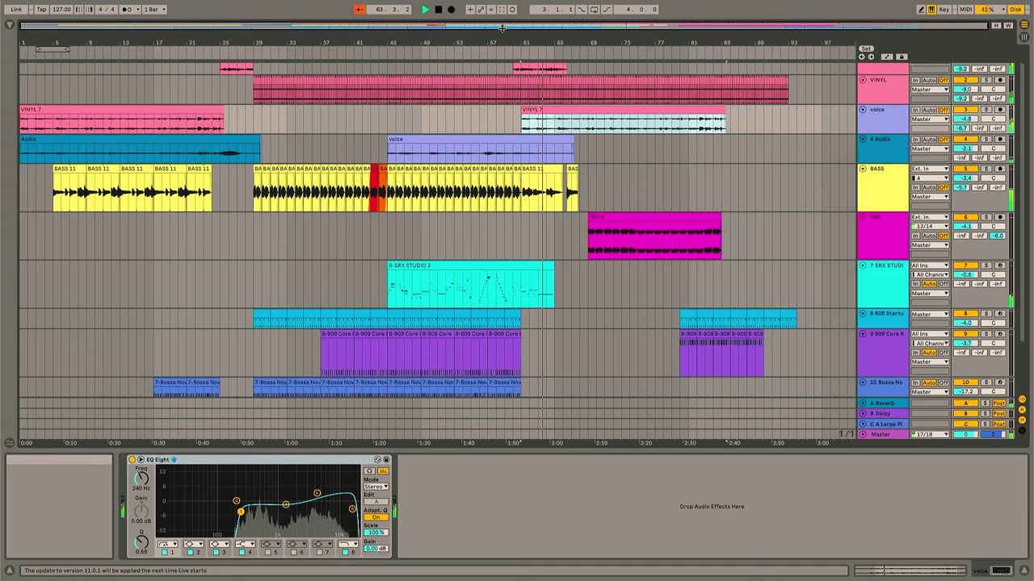
Step: Copy the ending of the first Audio clip to bar 77 on the 4 Audio track
drag(287, 149, 86, 144)
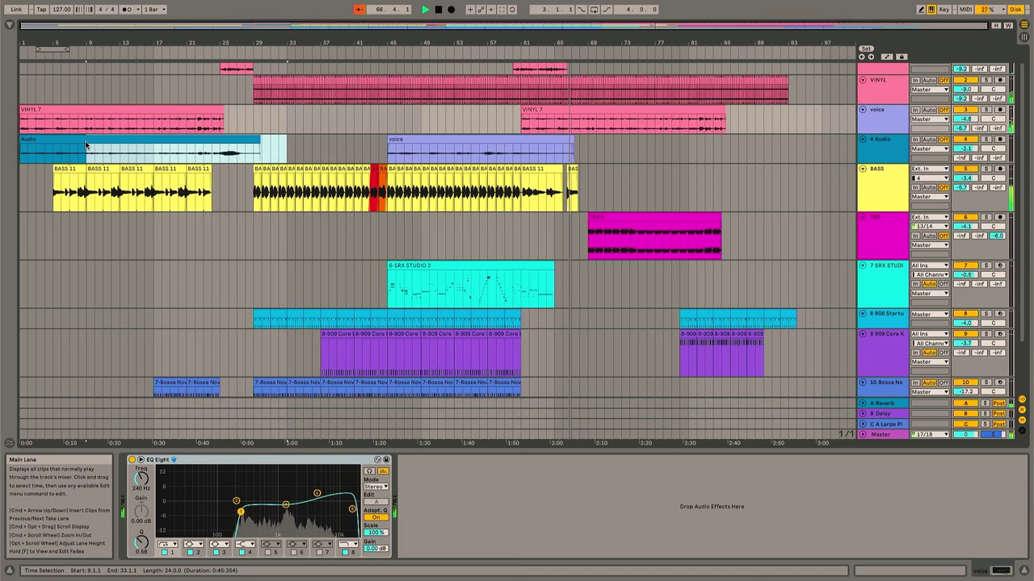
click(86, 142)
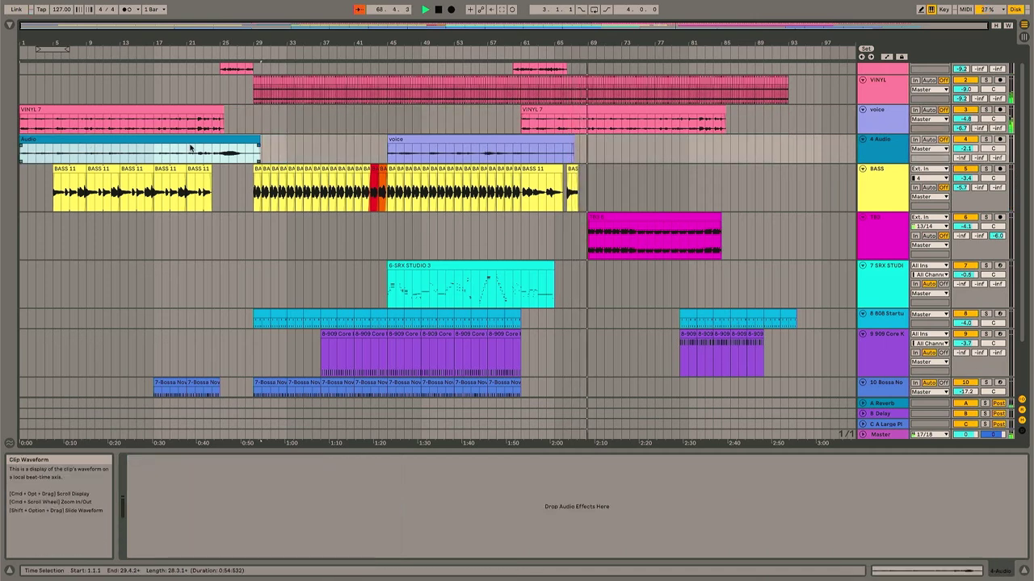
click(279, 143)
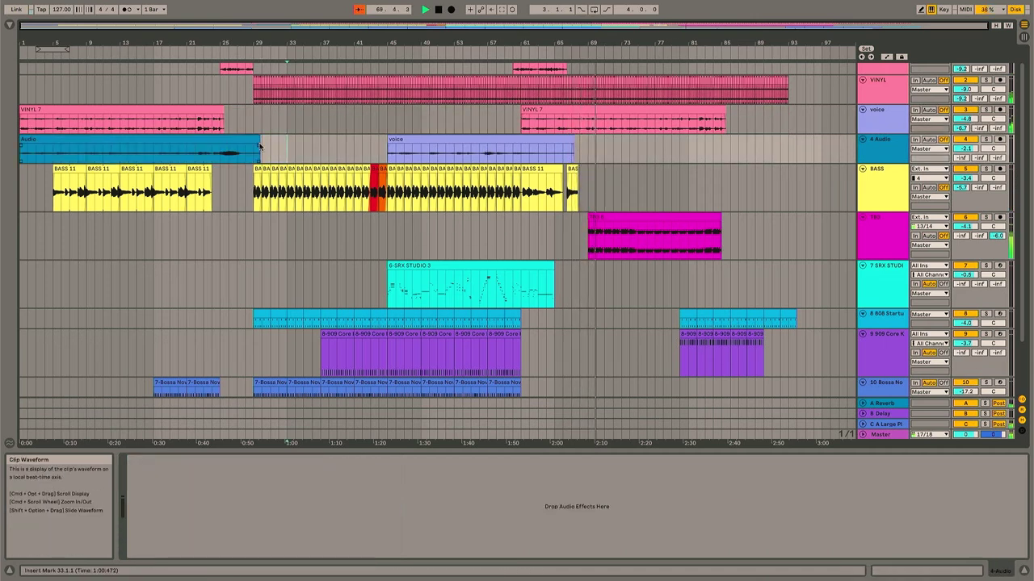
click(220, 154)
drag(220, 153, 159, 154)
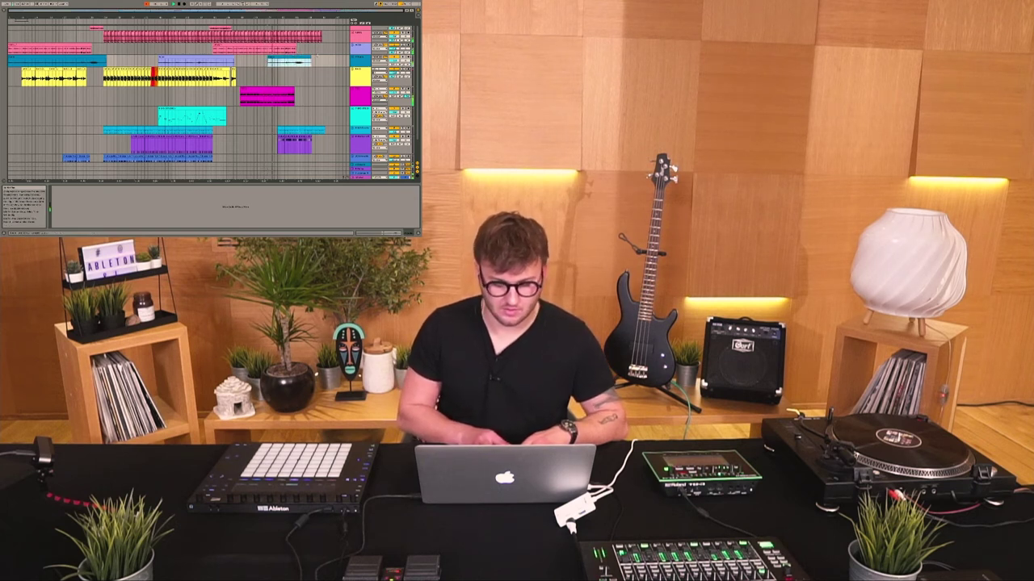
Step: Delete the first 808 and 909 clips of the second build, starting at bar 80, and play from there
scroll(308, 127, up, 1)
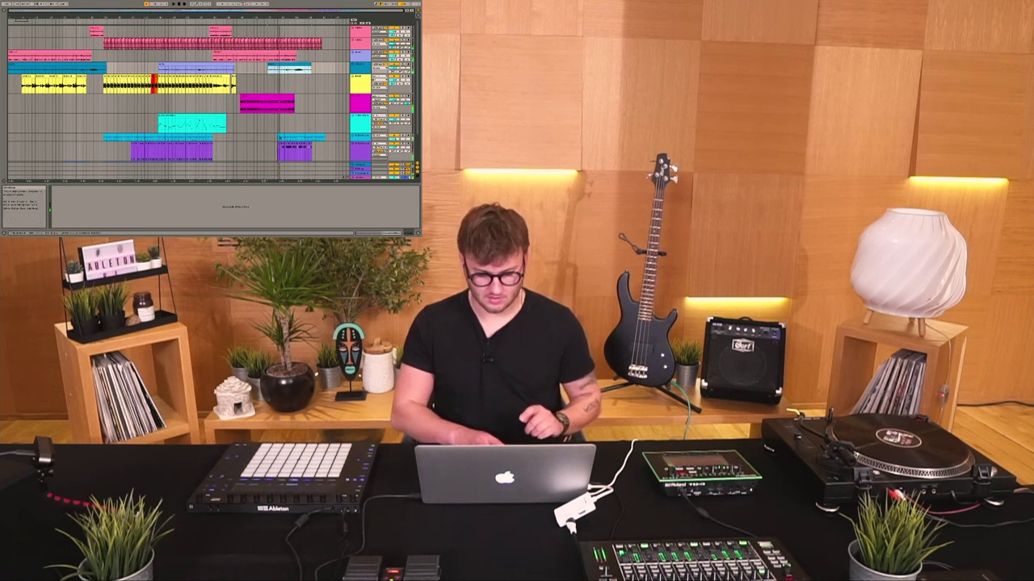
click(280, 137)
click(281, 148)
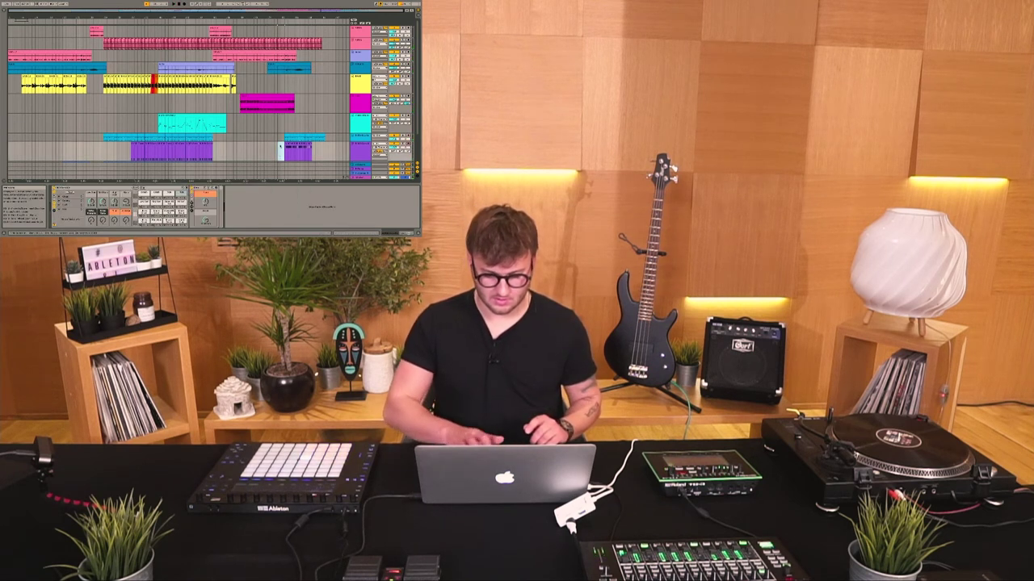
click(278, 125)
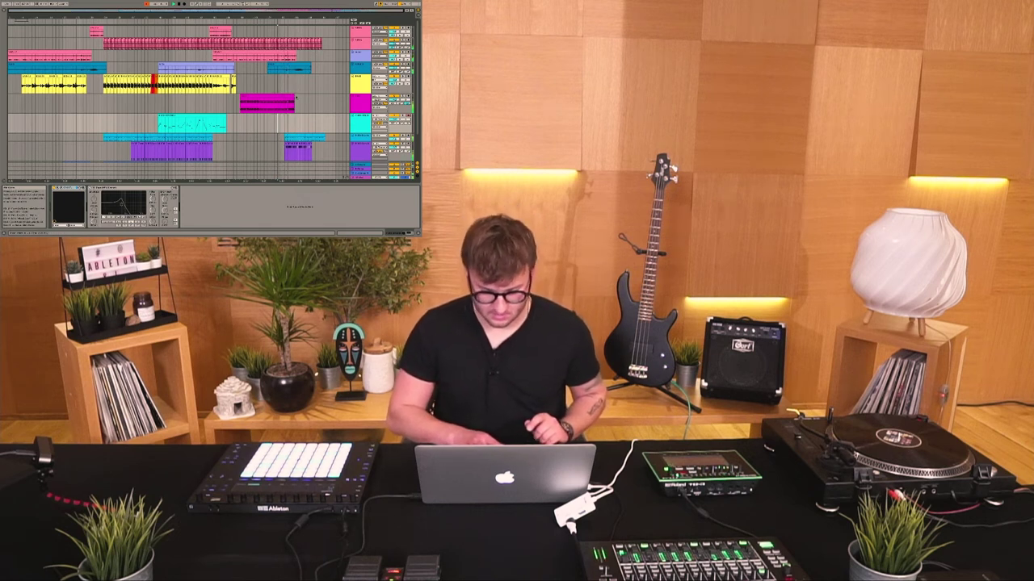
Step: Duplicate the last 909 Core Kit clip three times, extending the pattern to bar 96
scroll(295, 109, down, 3)
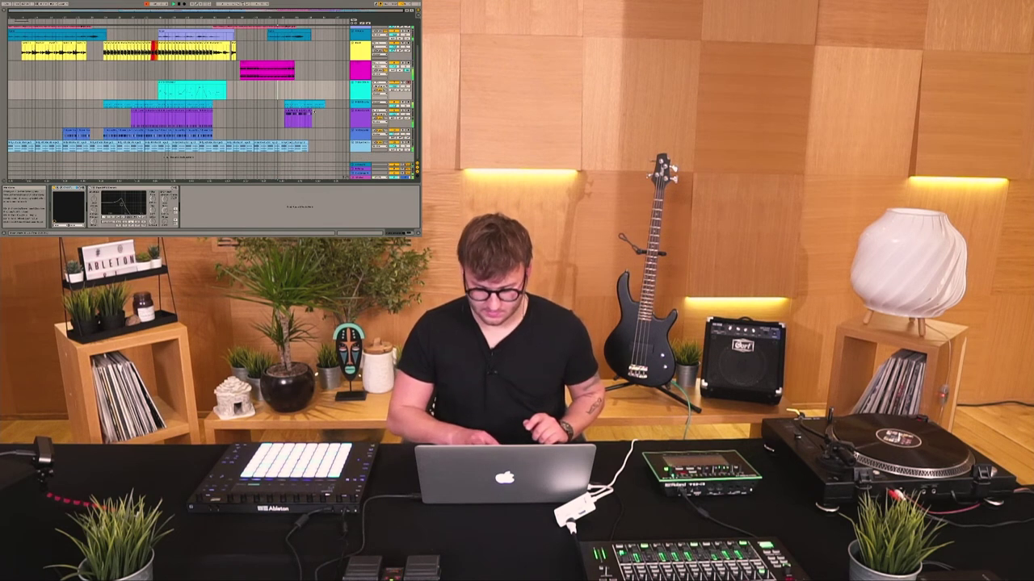
click(308, 110)
key(super+d)
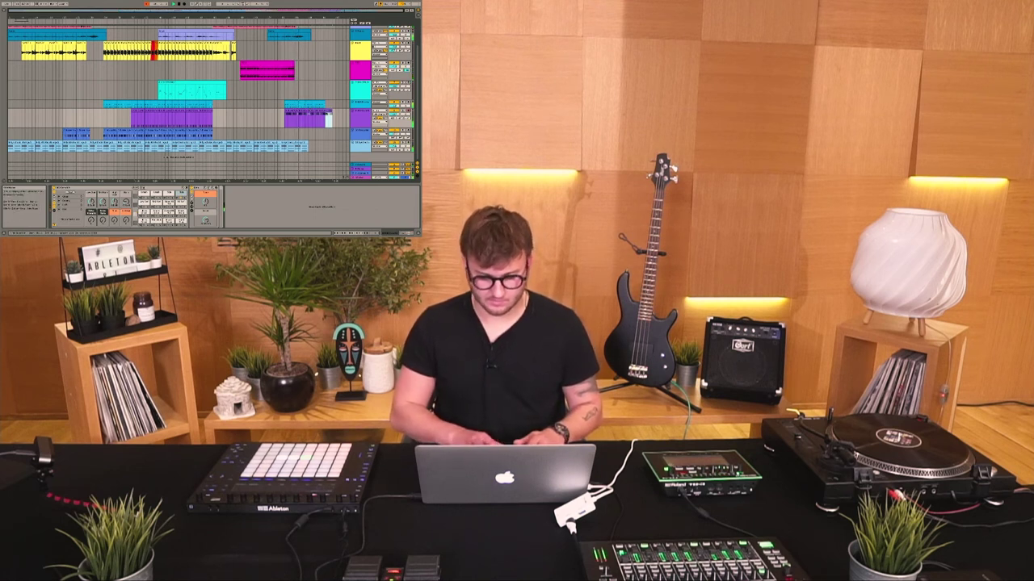
Step: Duplicate the last Synthetic Strings clip four times, extending the part to bar 121
click(299, 144)
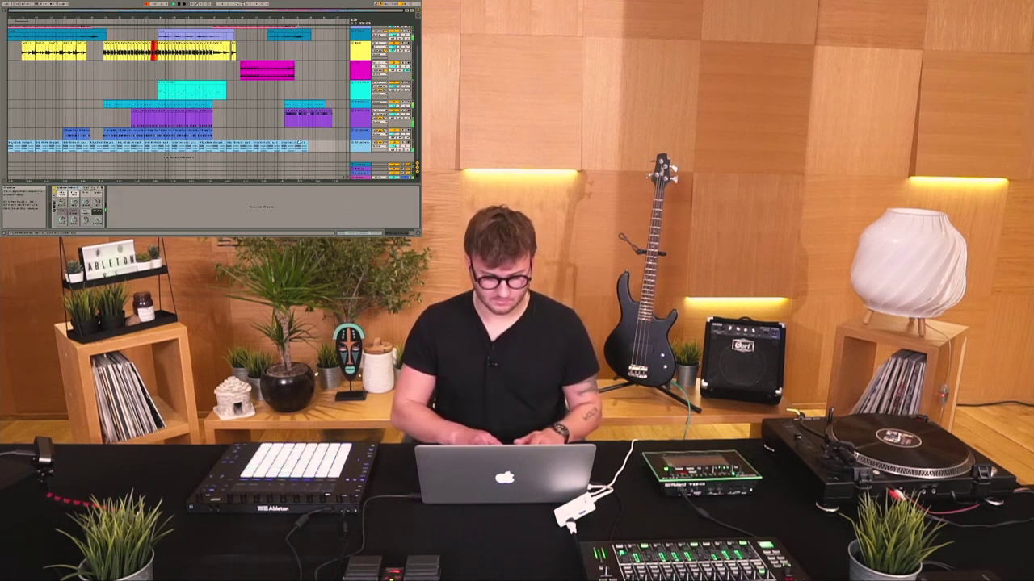
key(super+d)
key(super+d)
key(super+d)
key(super+d)
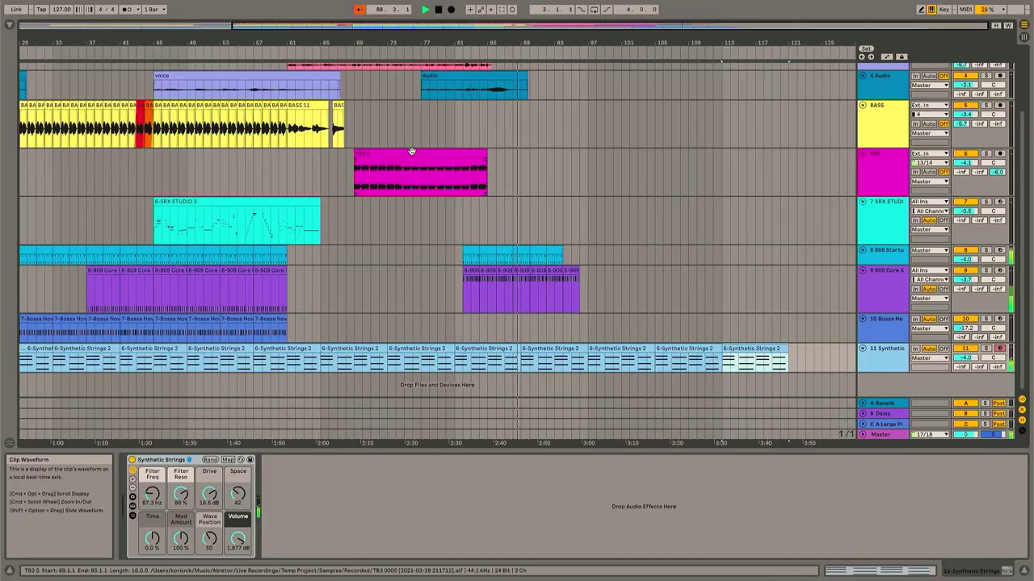
Step: Play back the arrangement from several points, including bars 43 and 39, to review the bass and drums
click(427, 162)
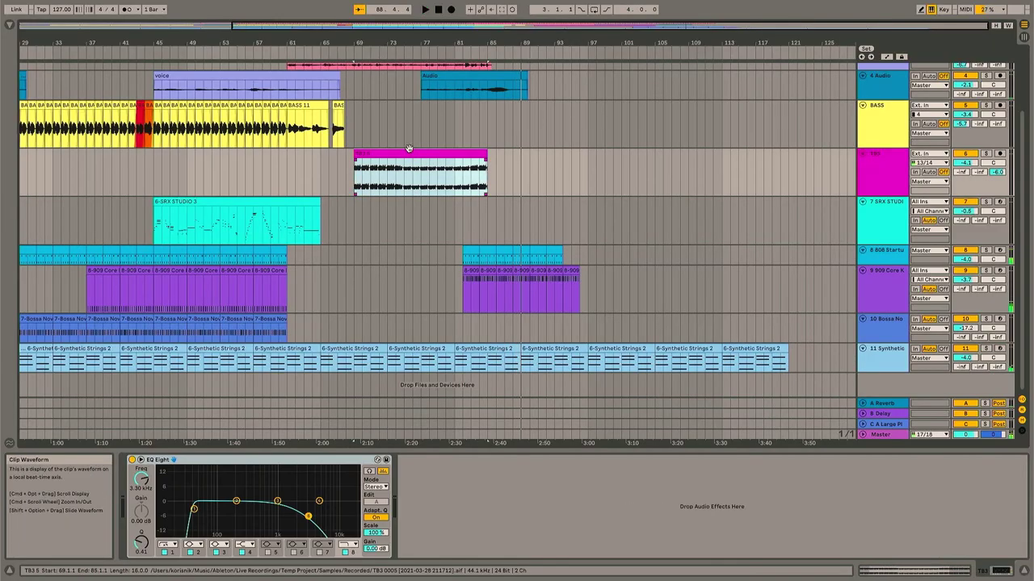
click(276, 54)
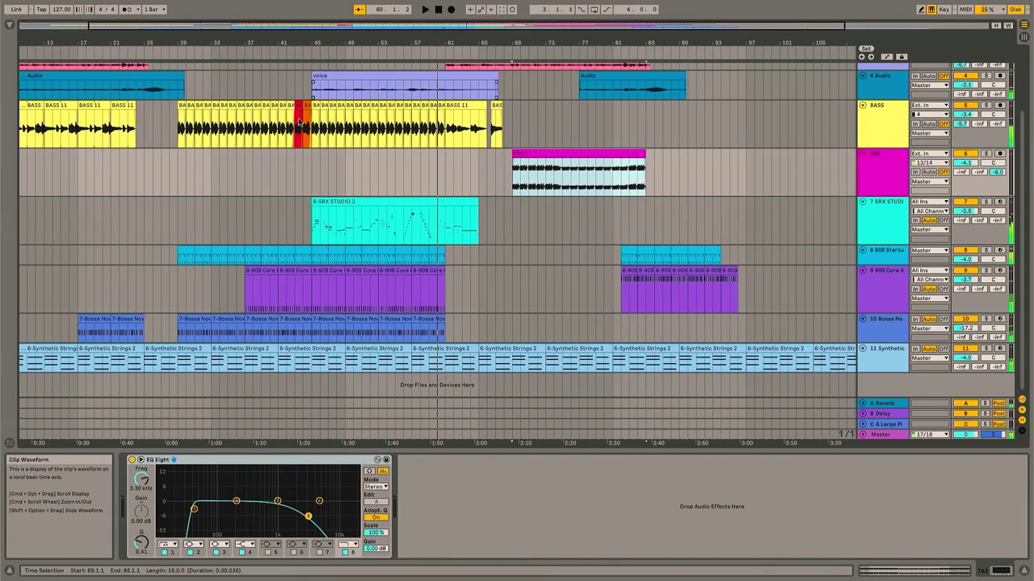
drag(180, 112, 313, 110)
click(456, 158)
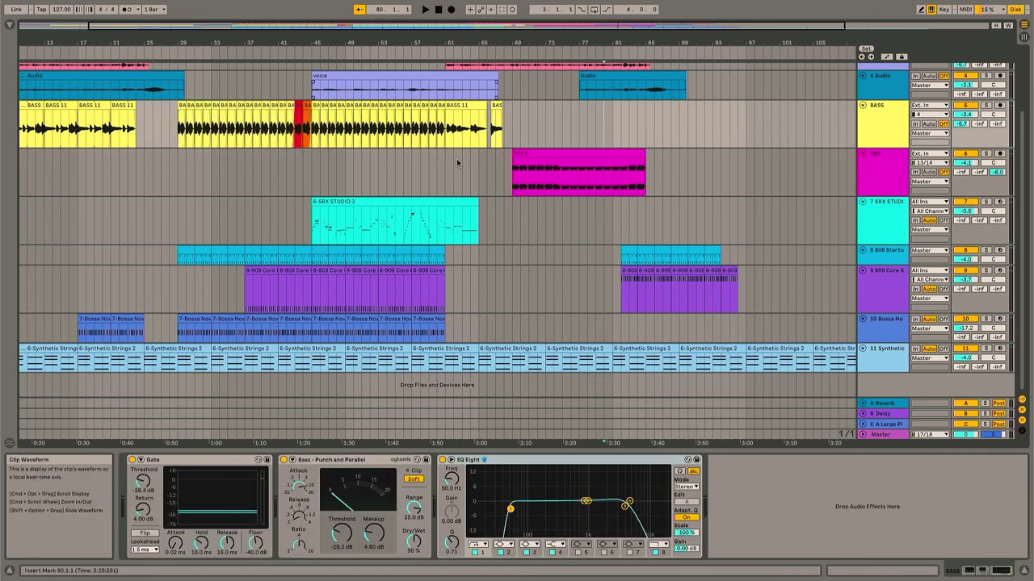
key(space)
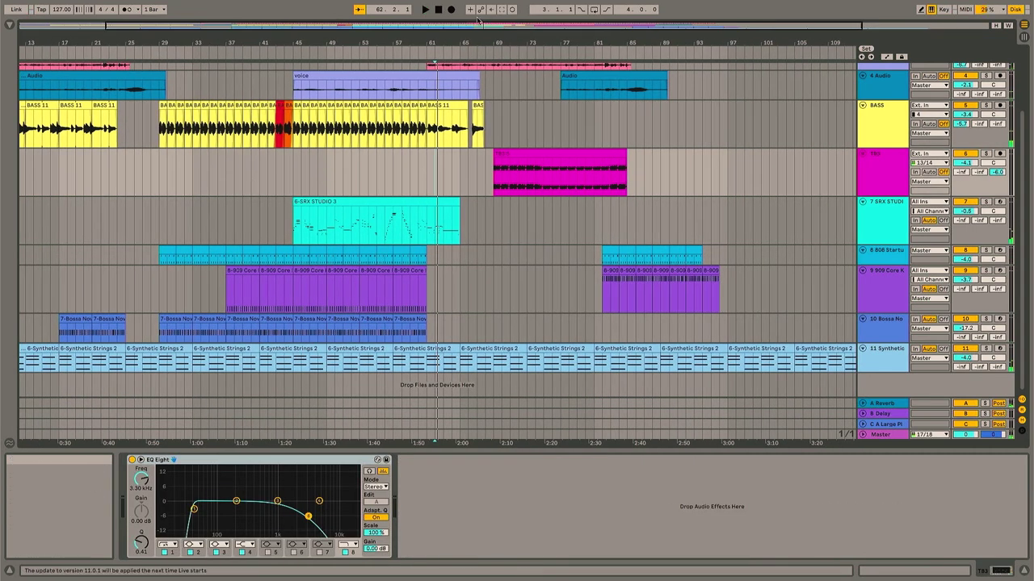
drag(445, 29, 445, 10)
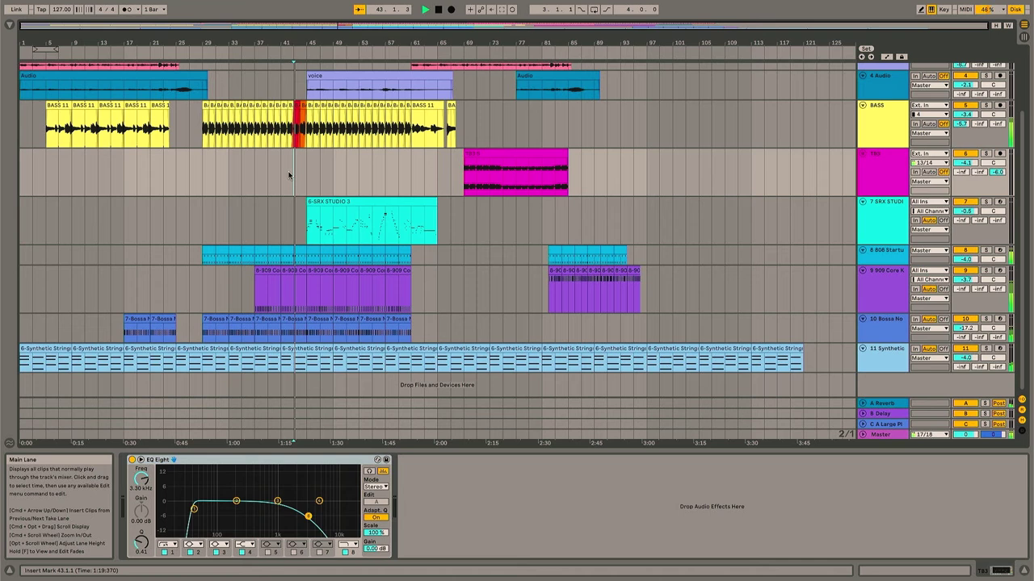
click(261, 180)
key(space)
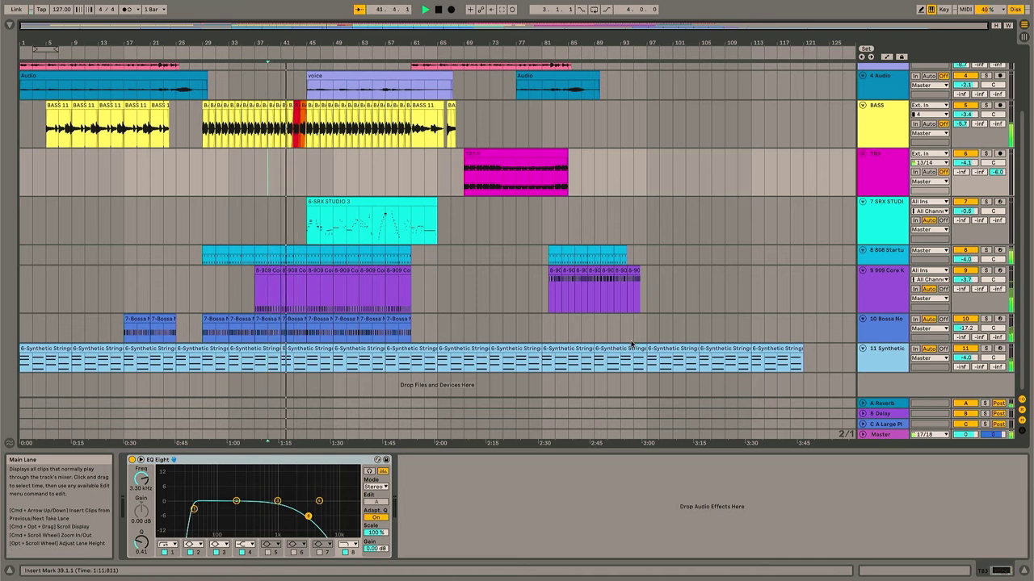
Step: Insert an audio track below the 909 Core Kit track, record a clip on it from bar 37, and reduce the track's height
click(889, 272)
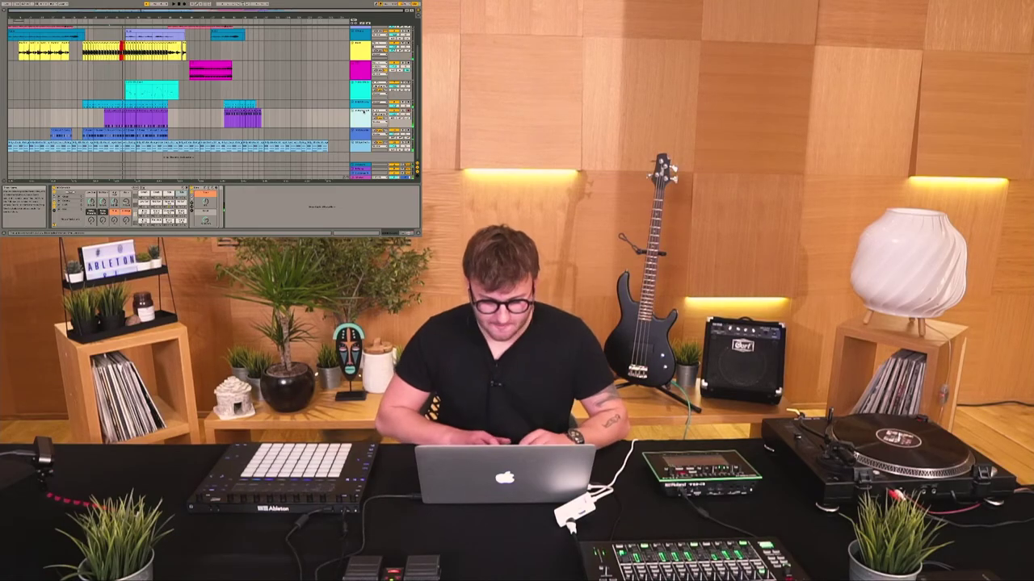
key(Delete)
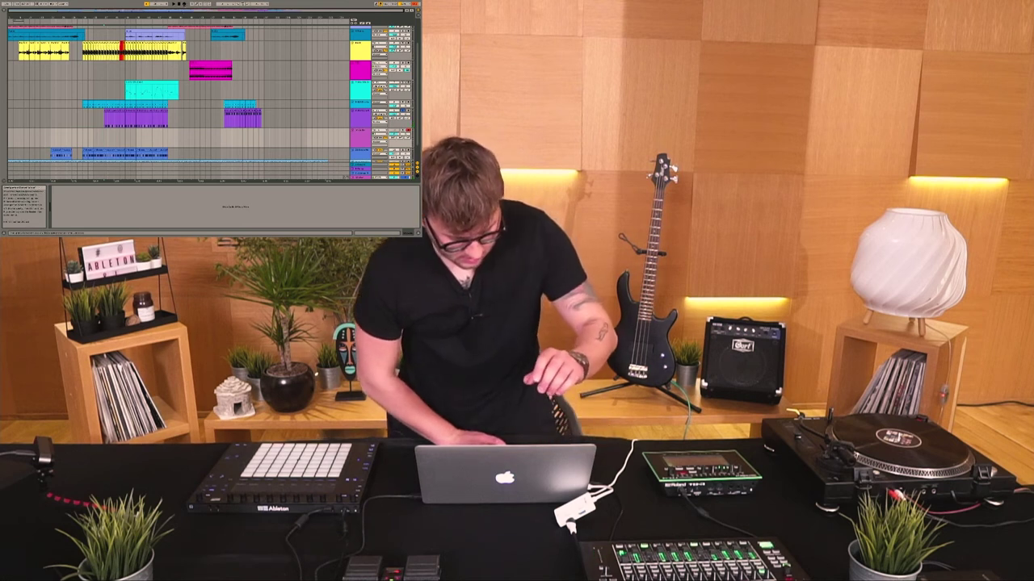
click(184, 4)
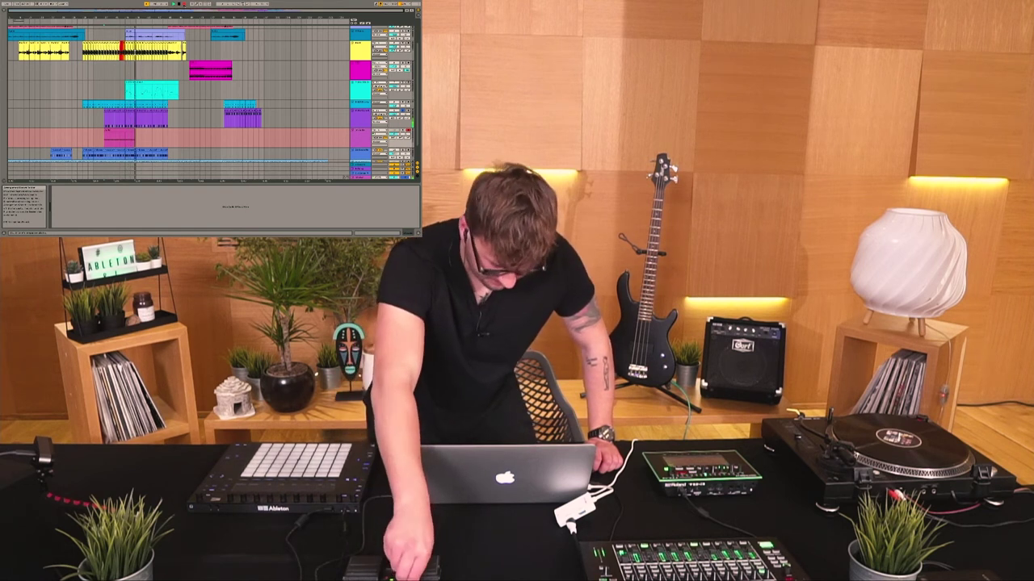
key(space)
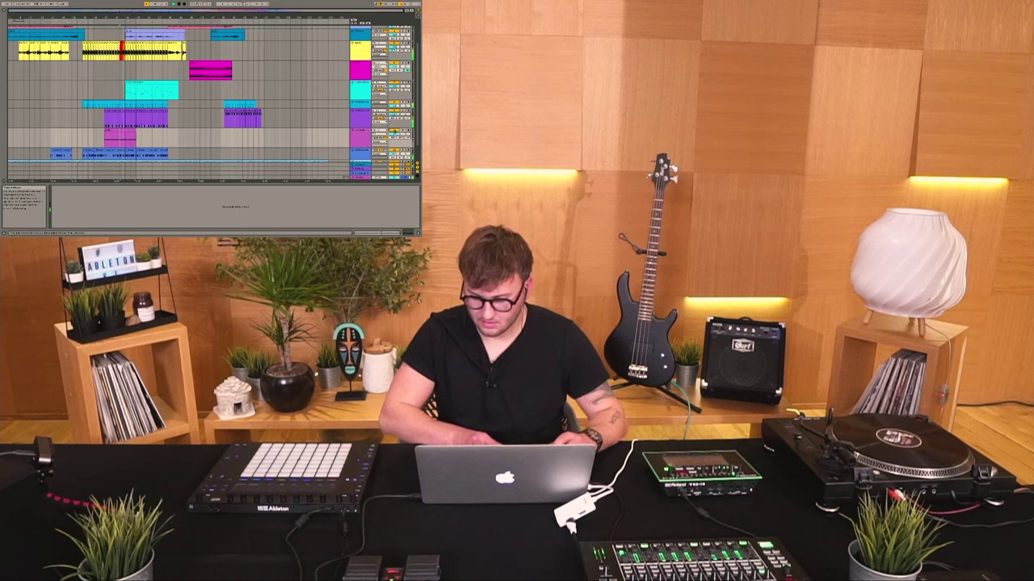
drag(357, 149, 357, 137)
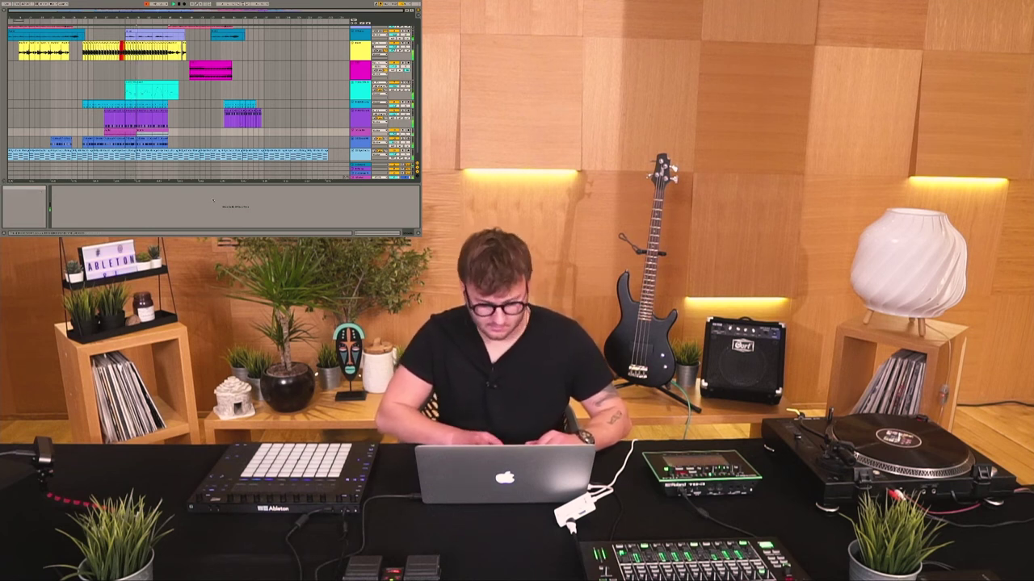
Step: Add the Bass Roundup preset of the Amp effect to the end of the BASS track's device chain
key(super+alt+l)
key(super+alt+l)
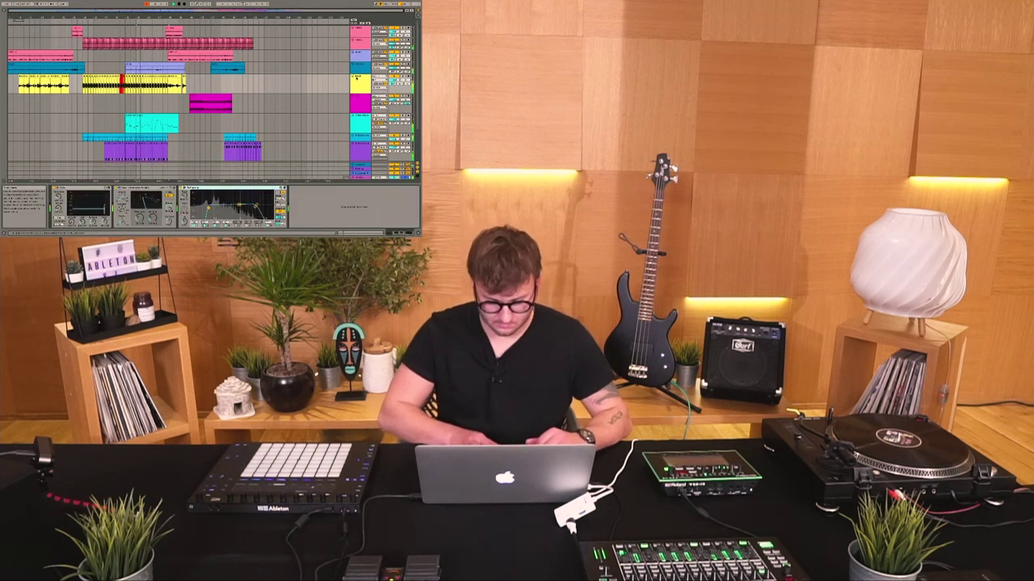
key(super+alt+b)
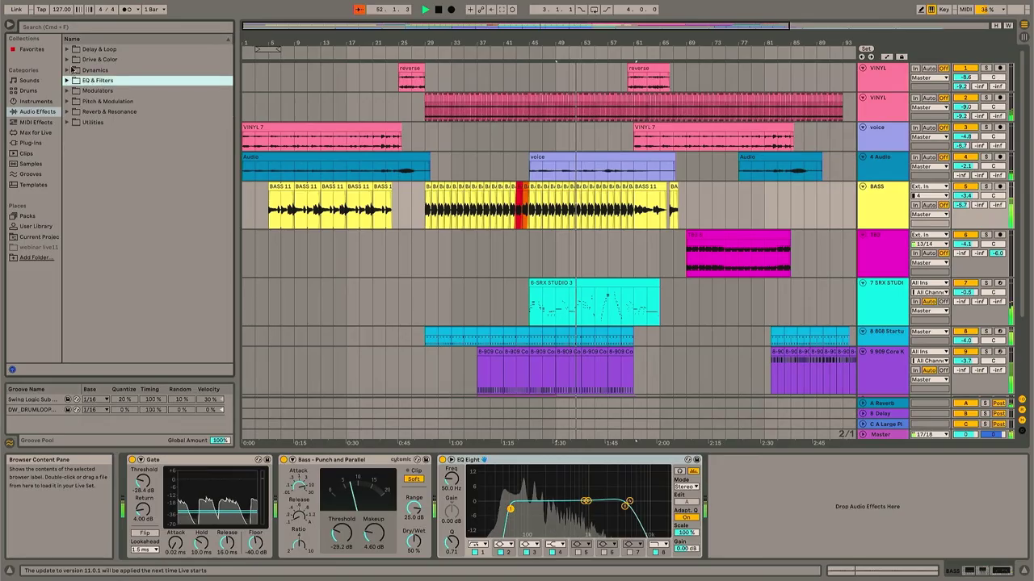
click(68, 60)
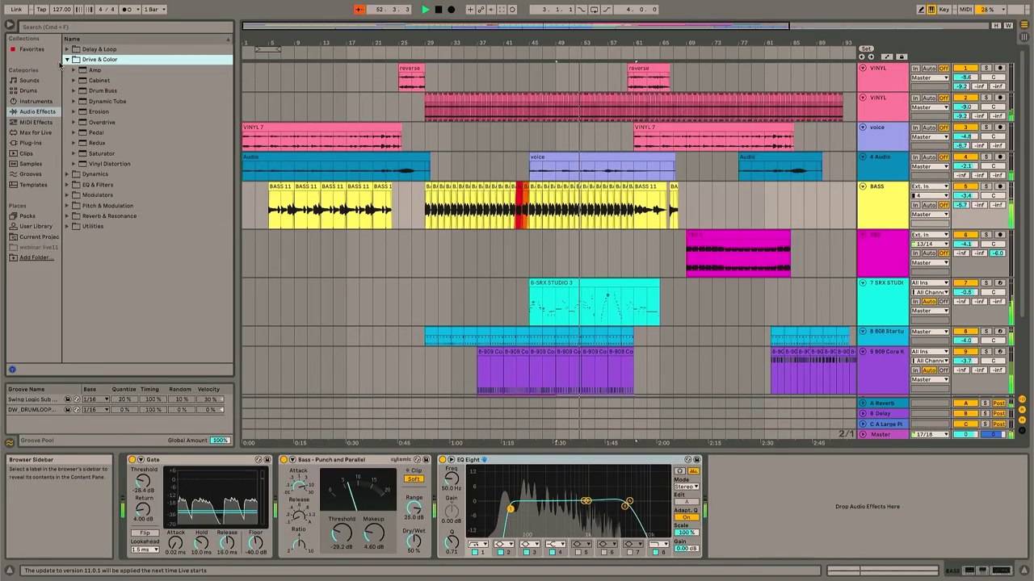
click(74, 70)
click(114, 81)
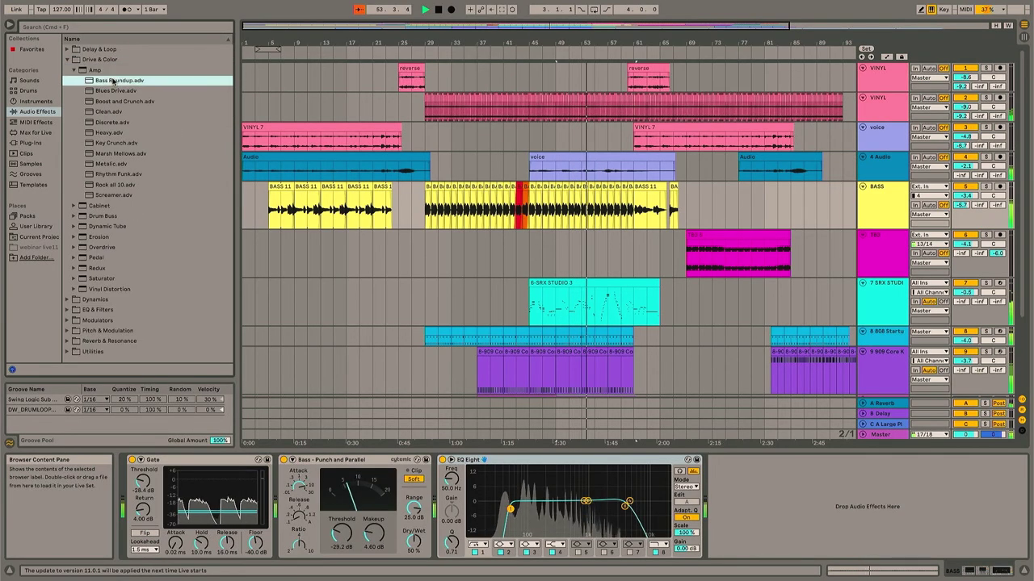
drag(839, 456, 839, 457)
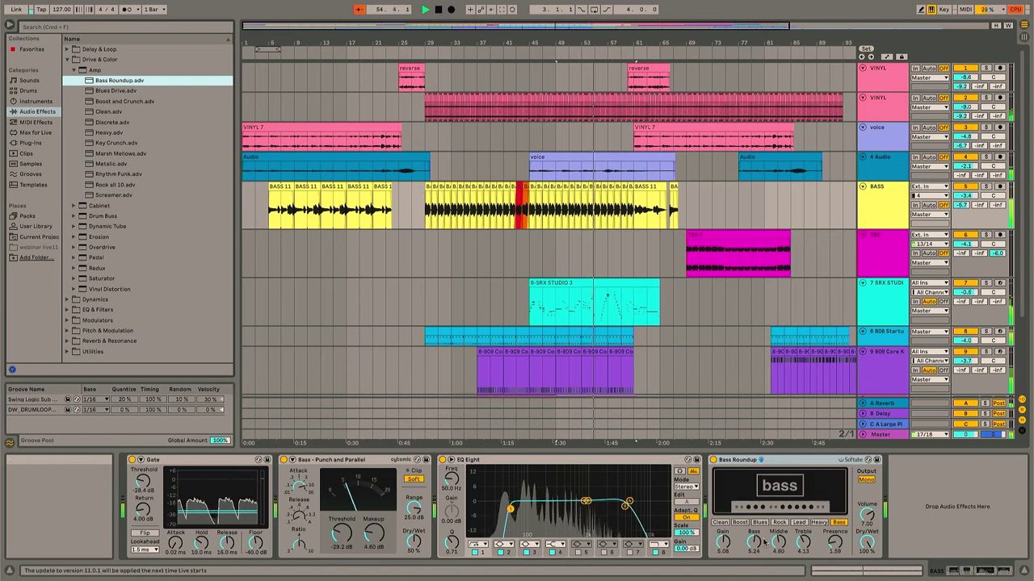
Step: Set the Bass Roundup amp's Bass to 4.29 and close the browser
mouse_move(753, 542)
mouse_down()
mouse_move(753, 556)
mouse_move(779, 518)
mouse_move(778, 544)
mouse_move(756, 547)
mouse_up()
click(803, 543)
click(753, 542)
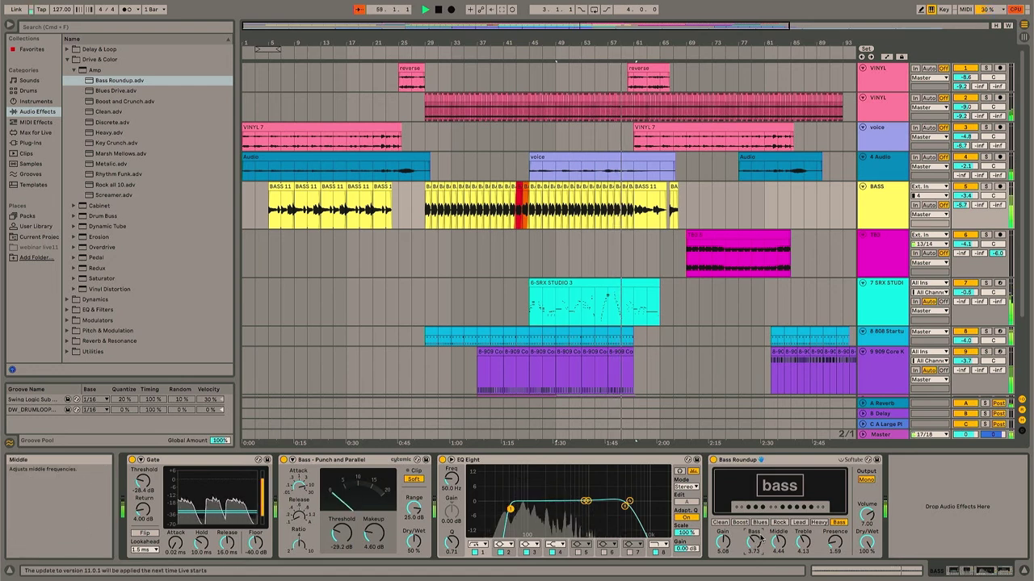
drag(753, 544, 753, 538)
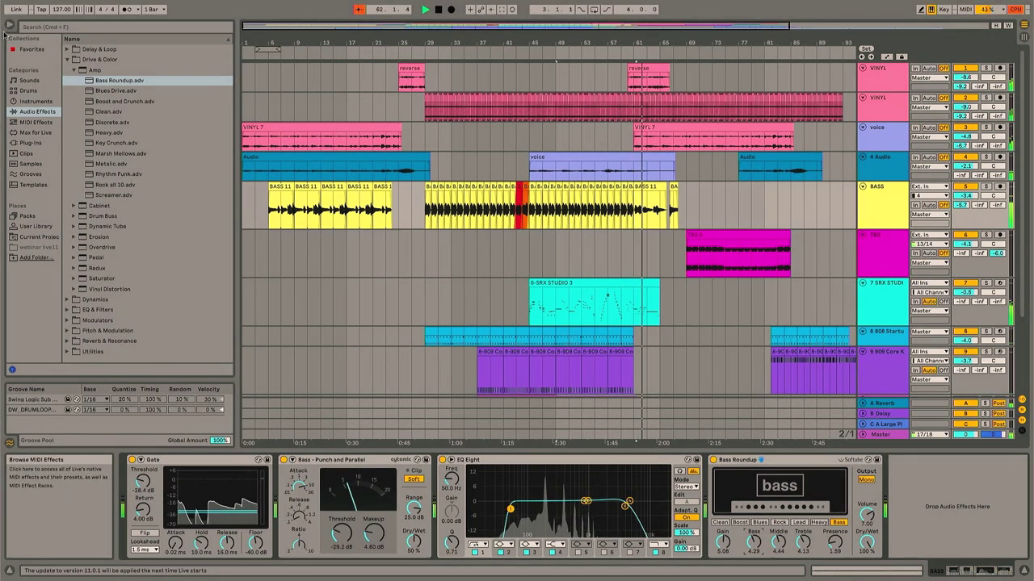
click(8, 26)
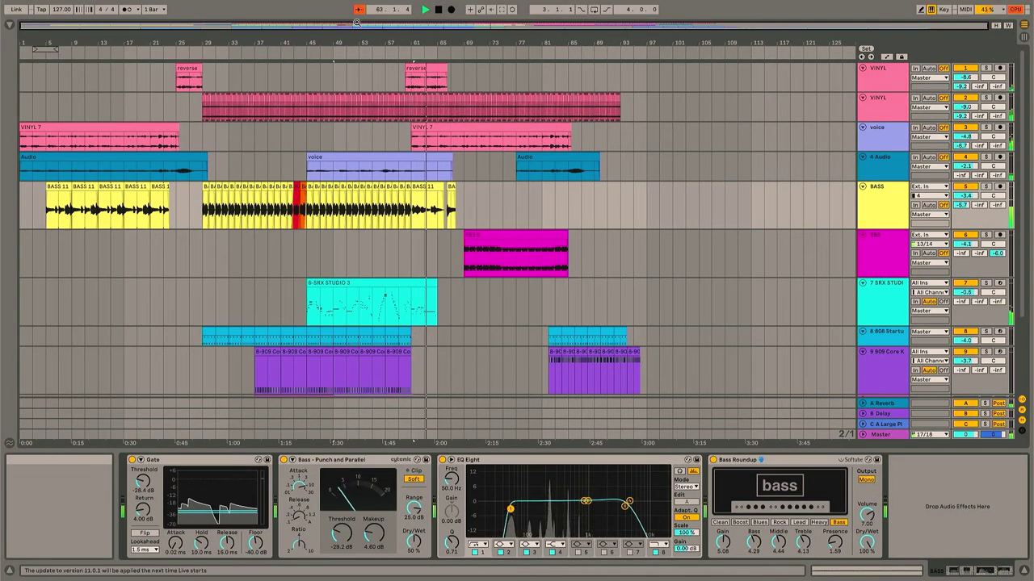
Step: Automate the second VINYL track's volume to fade out from about bar 67 to 70, and raise the magenta track's volume automation to -2.0 dB
scroll(448, 318, down, 3)
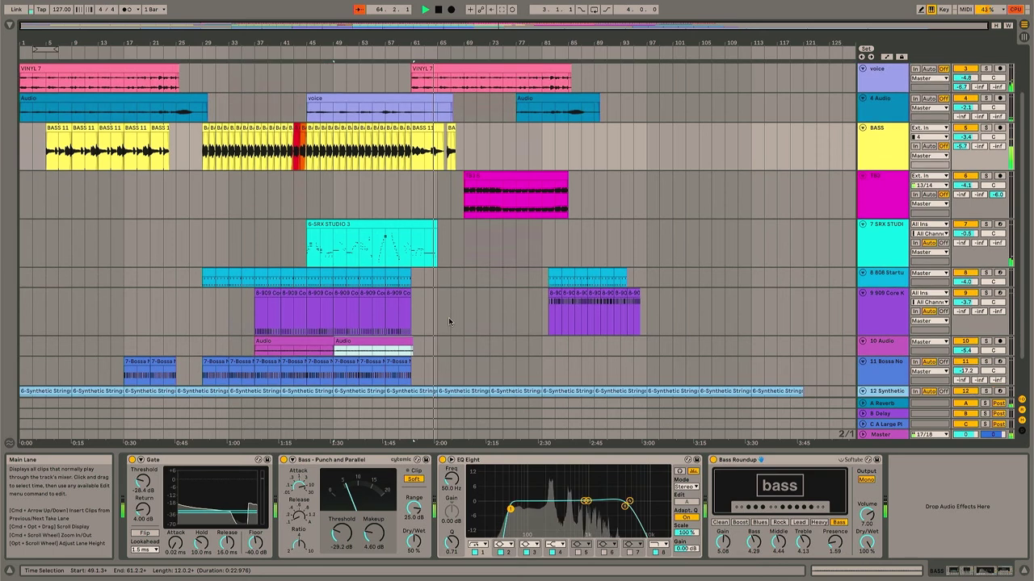
scroll(449, 322, up, 3)
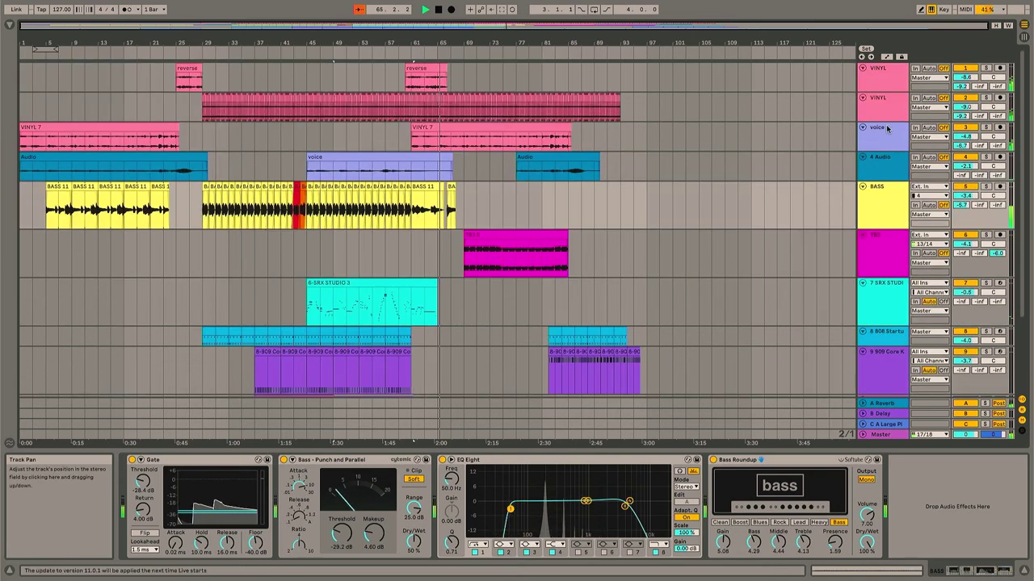
drag(891, 121, 891, 138)
right_click(868, 105)
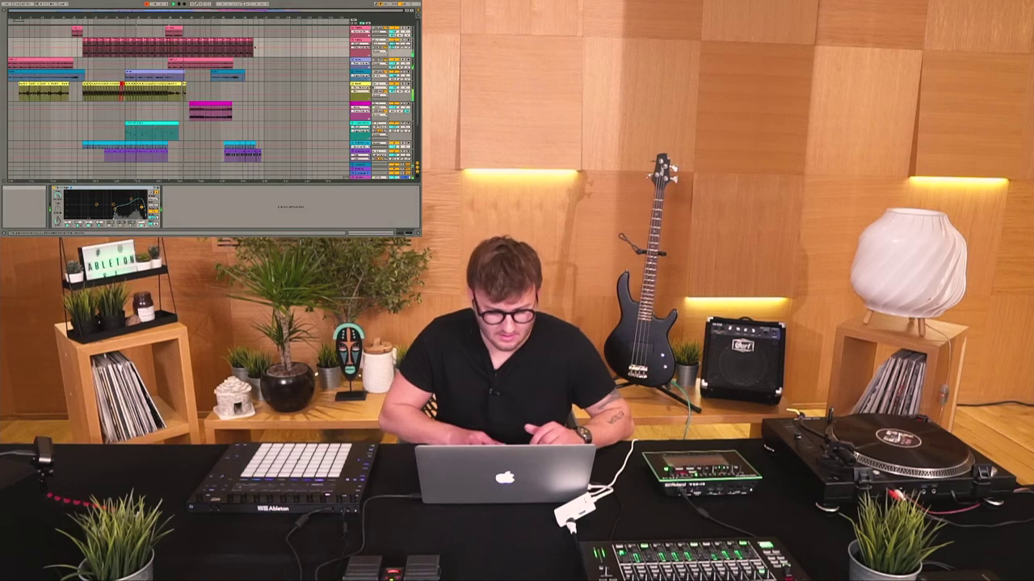
drag(186, 47, 196, 56)
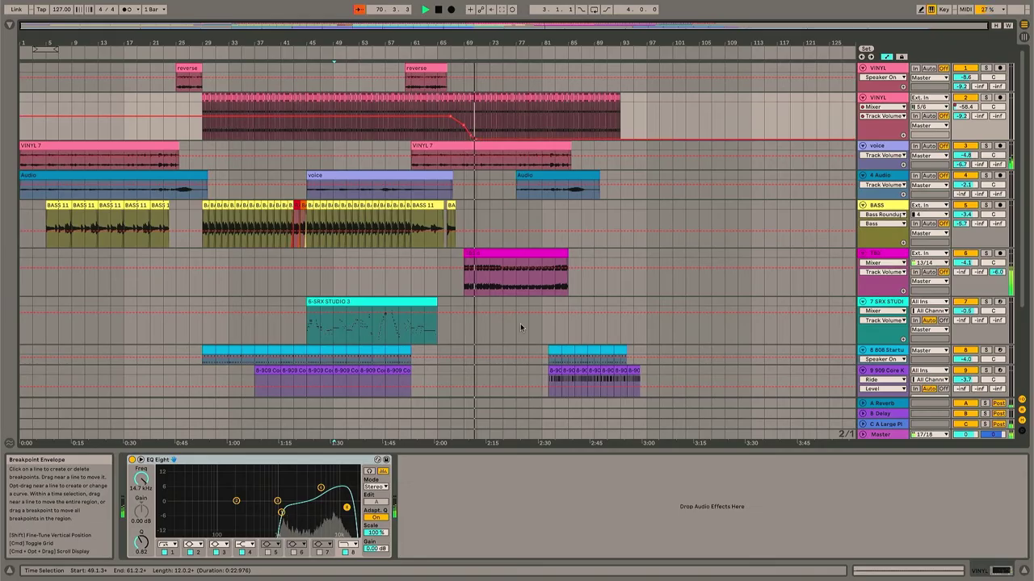
click(478, 273)
drag(496, 269, 496, 265)
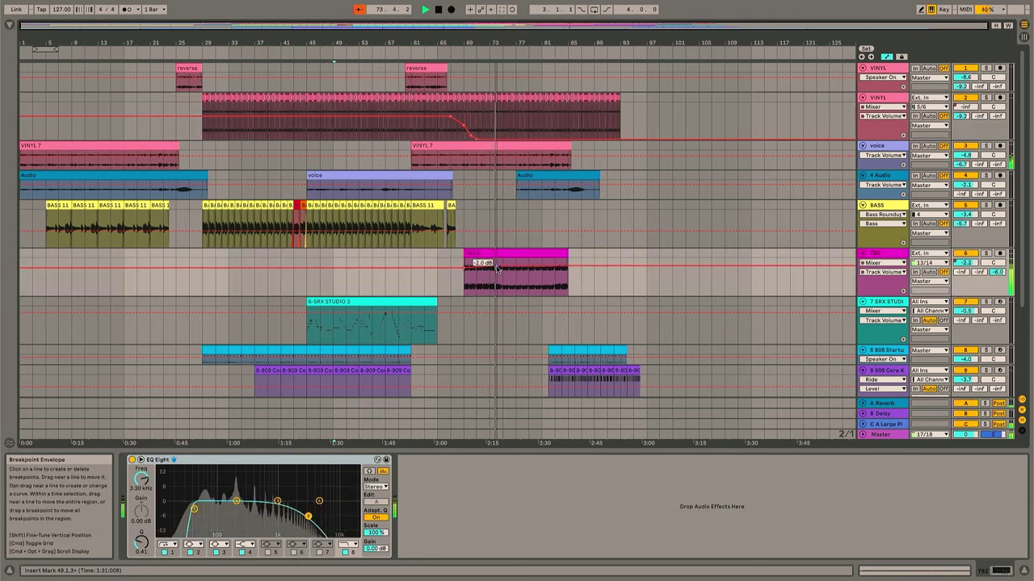
Step: Move the last 808 Startup Kit and 909 Core Kit clips from bar 82 to bar 77
scroll(546, 326, down, 2)
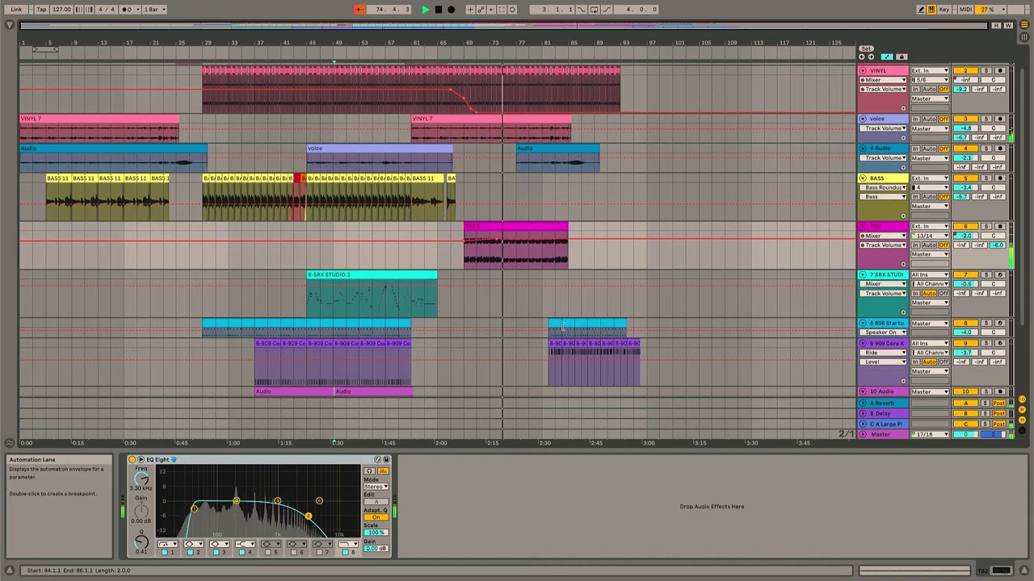
drag(545, 327, 644, 346)
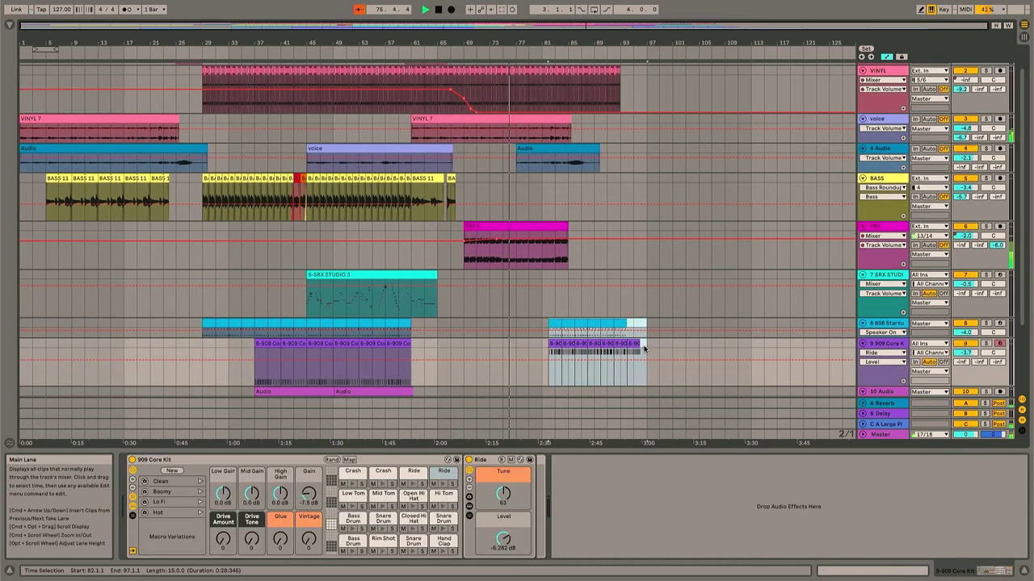
click(519, 325)
key(super+v)
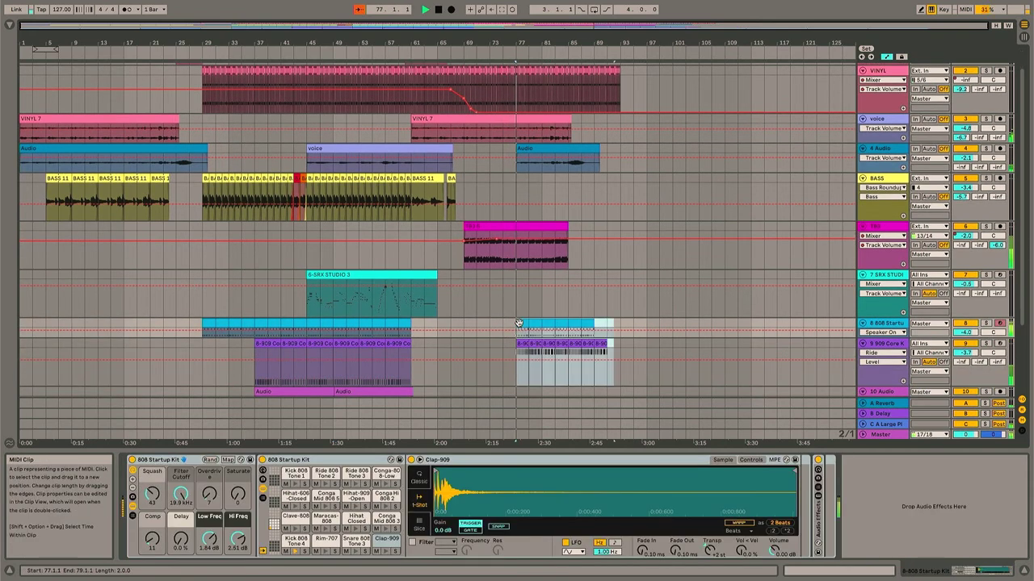
Step: Duplicate the last 808 Startup Kit clip to extend the pattern to bar 91
scroll(559, 340, down, 3)
click(583, 279)
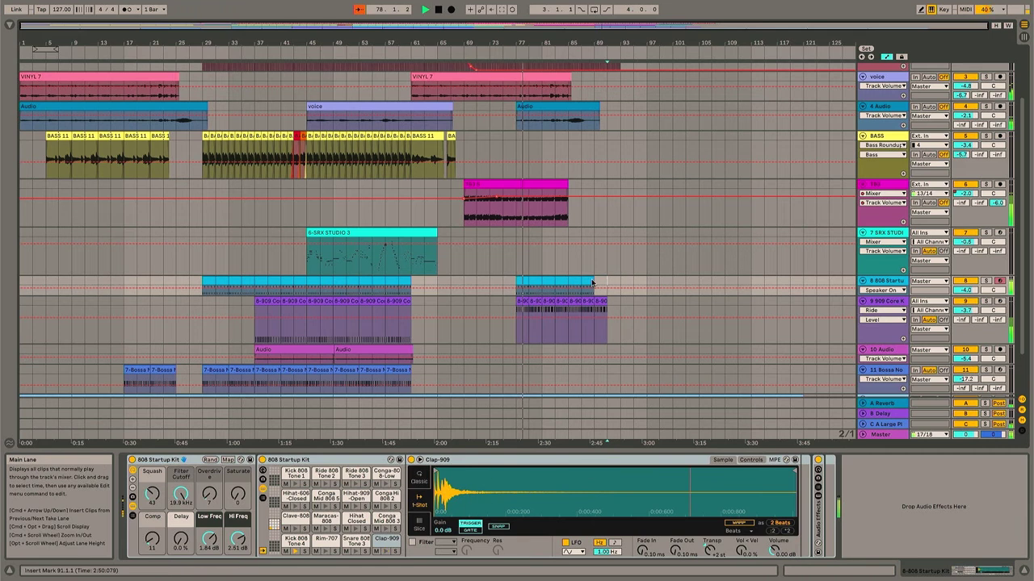
key(super+d)
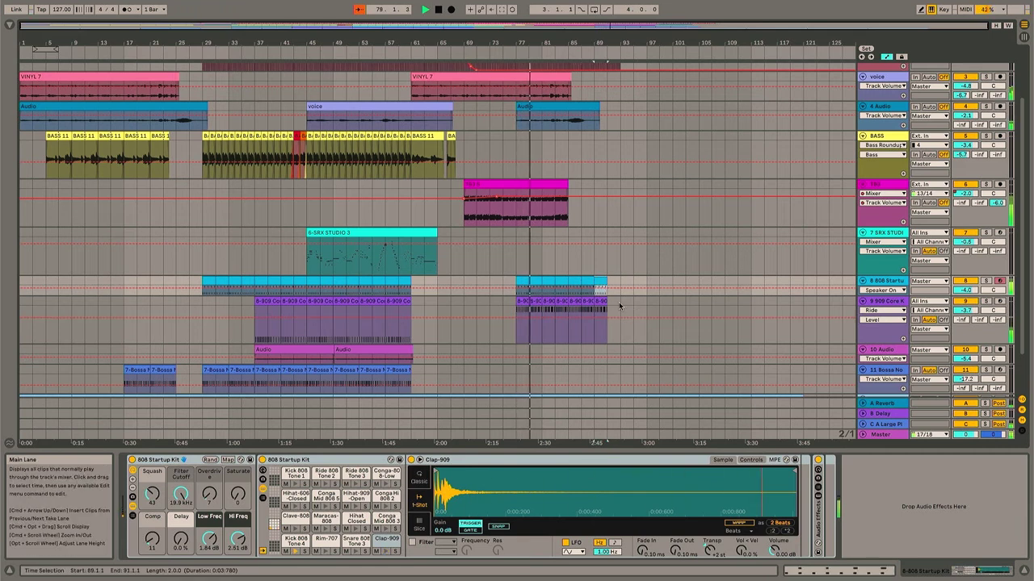
scroll(562, 327, down, 2)
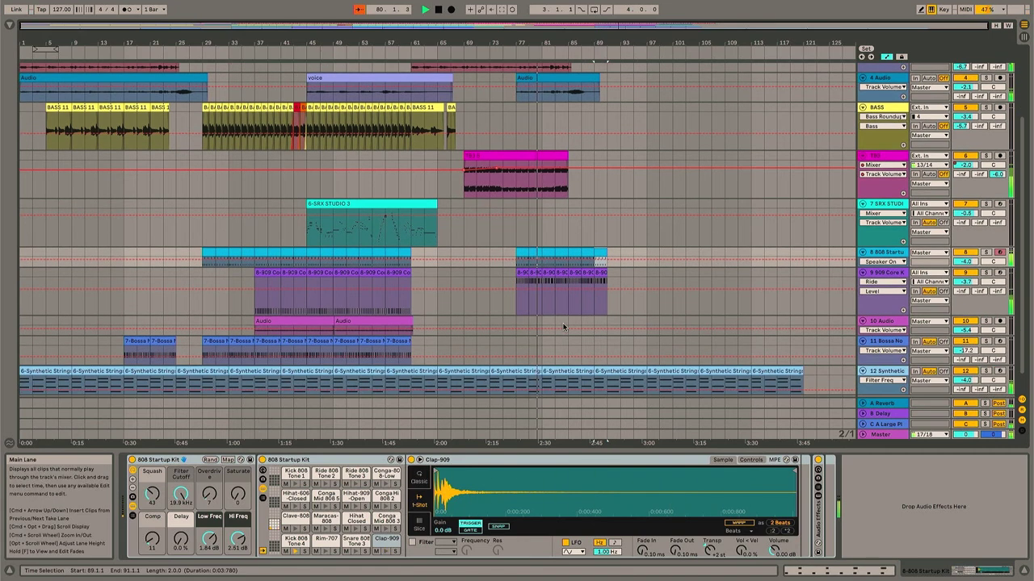
scroll(564, 327, up, 3)
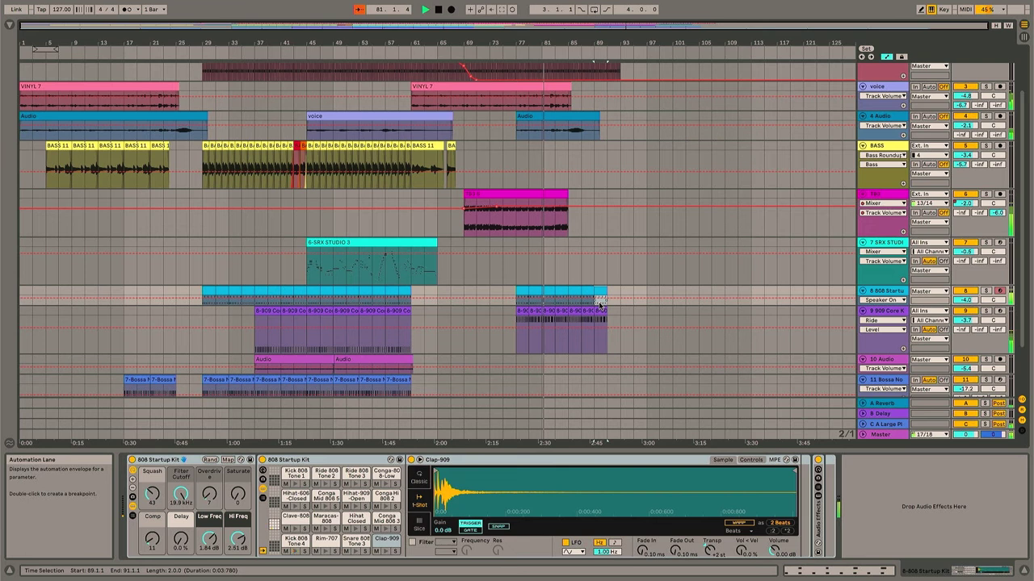
Step: Delete the 909 Core Kit clips after bar 85 and the 808 Startup Kit clips between bars 85 and 89
click(564, 289)
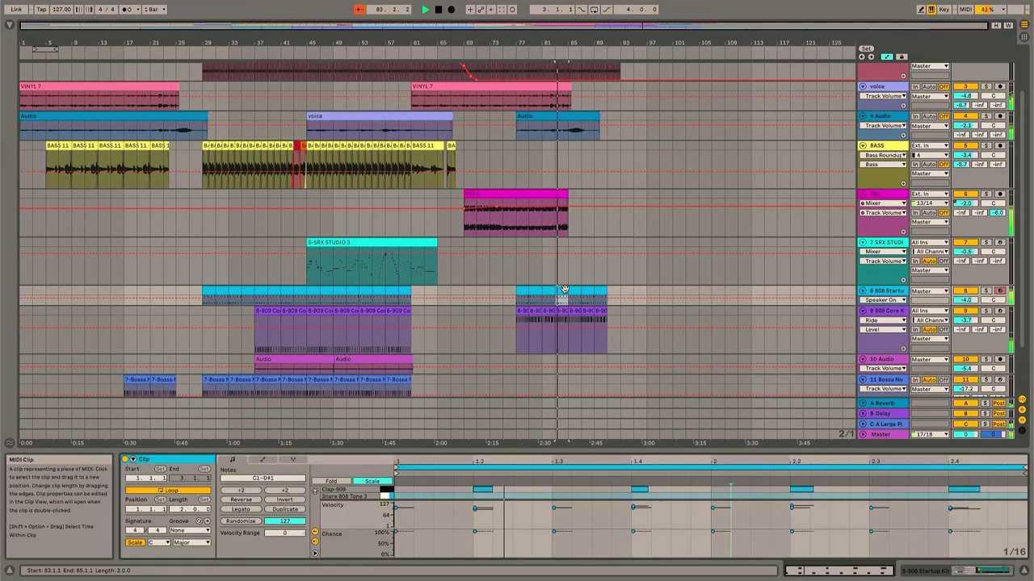
drag(620, 311, 568, 311)
key(Delete)
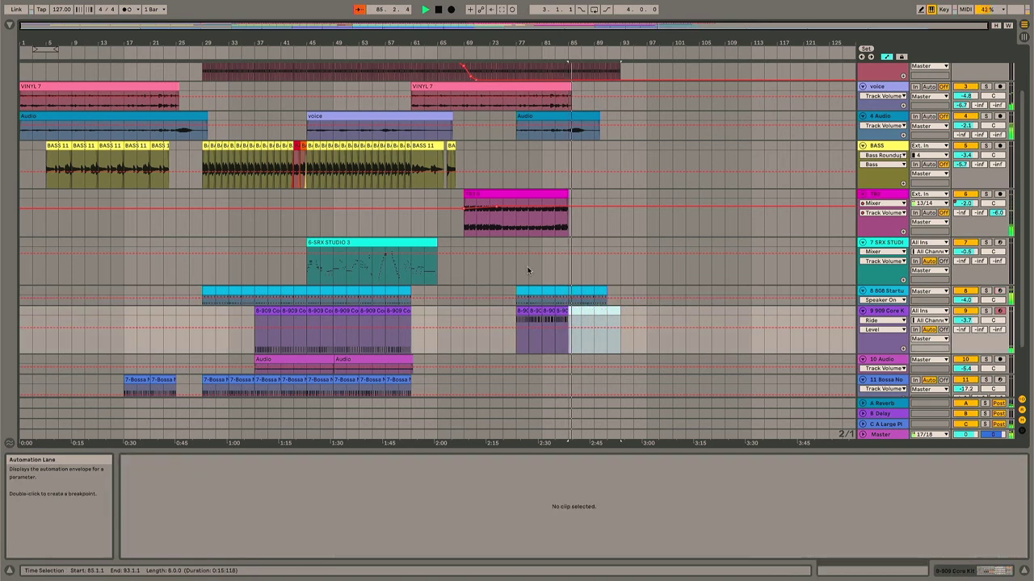
drag(569, 293, 581, 292)
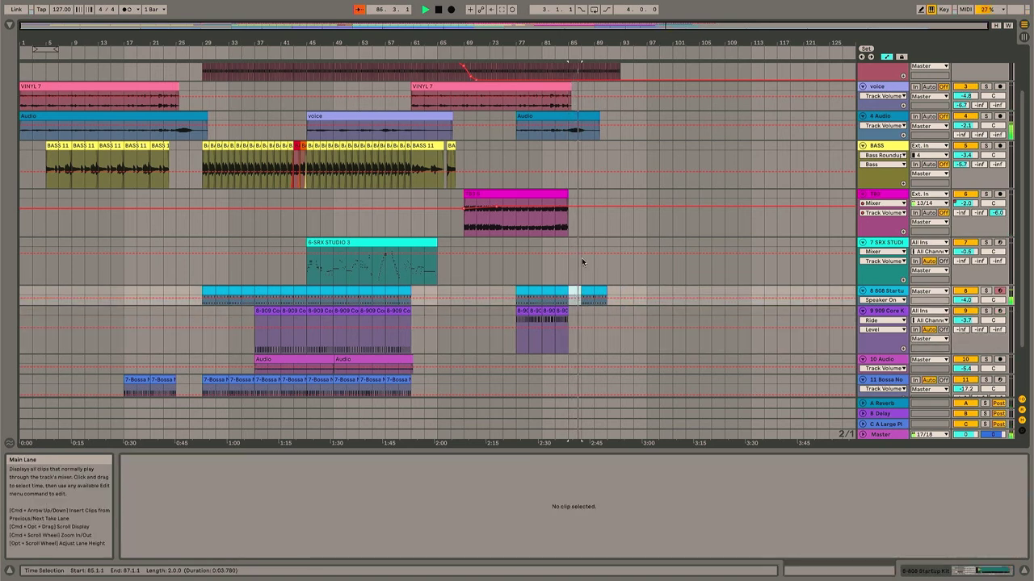
click(588, 290)
key(Delete)
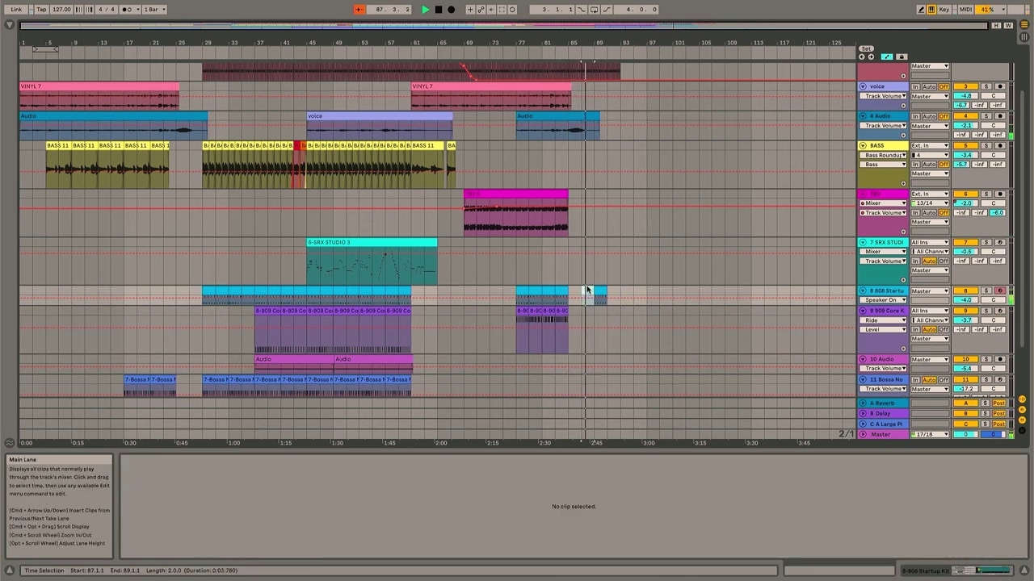
Step: Clear the Synthetic Strings part between bars 87 and 89
scroll(587, 289, down, 3)
click(565, 349)
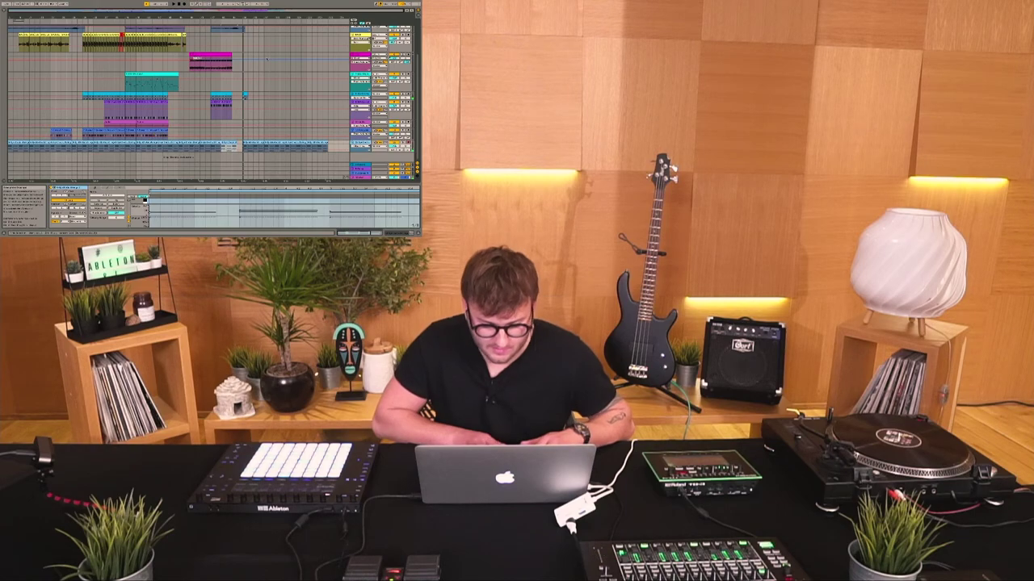
click(227, 90)
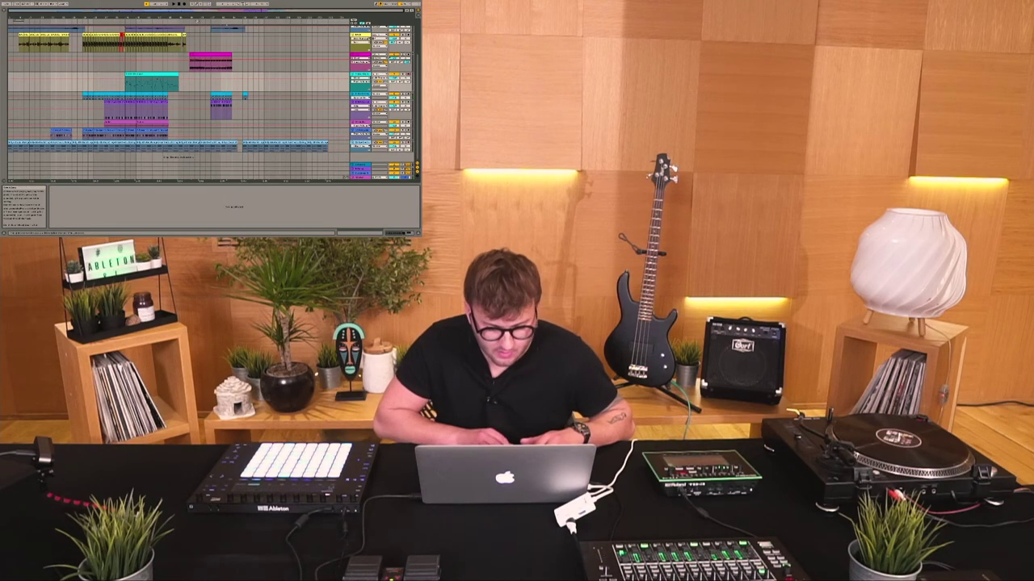
Step: Delete the second VINYL track's clips after bar 73 and paste an eight-bar section of its earlier clips at bar 89
scroll(284, 30, up, 5)
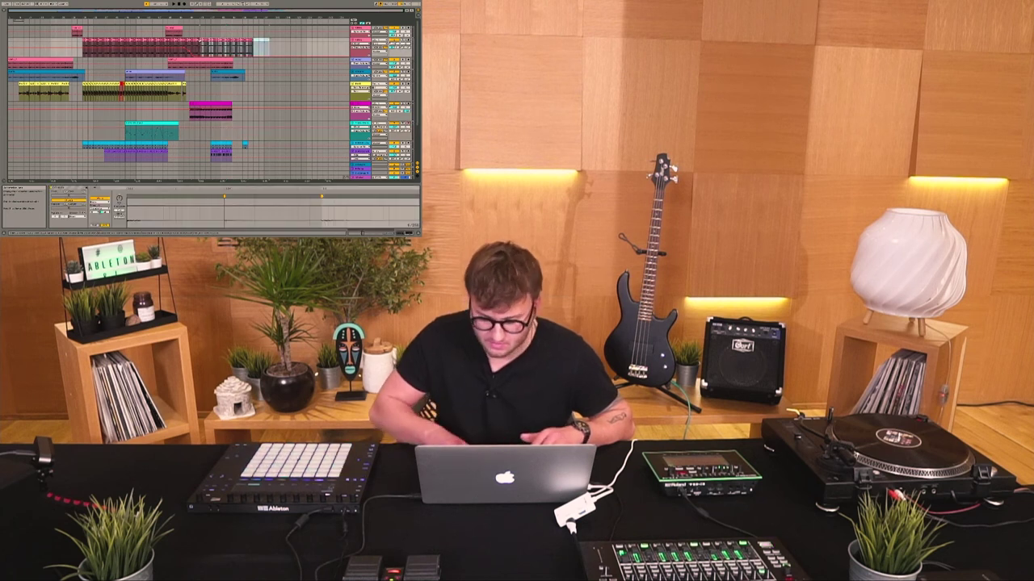
key(Delete)
click(85, 42)
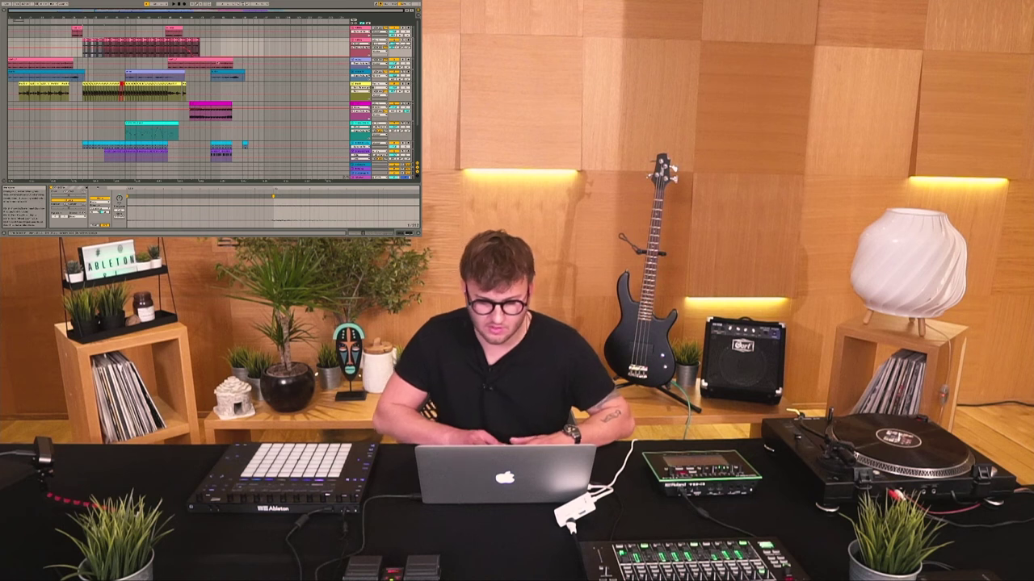
click(228, 47)
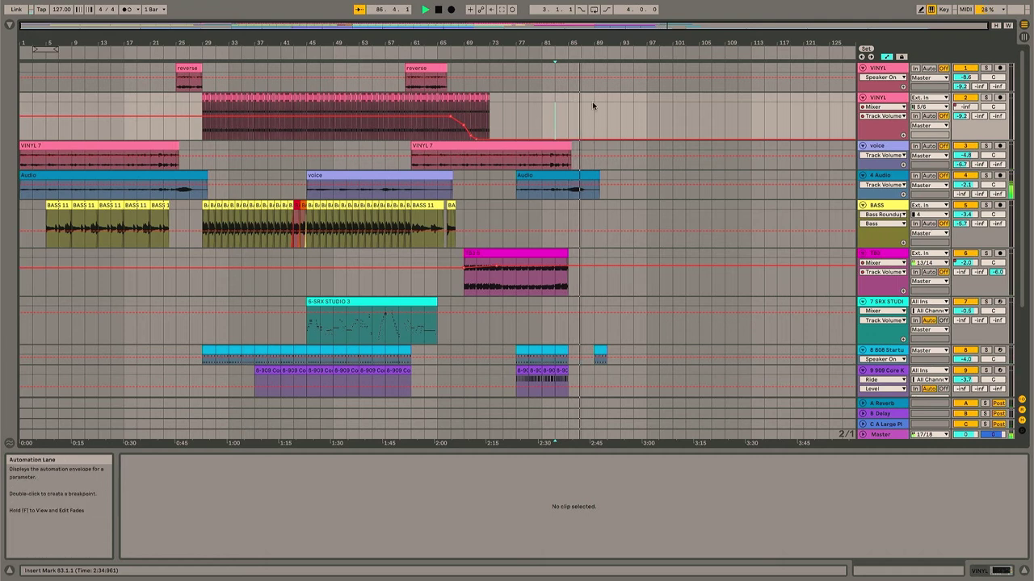
key(super+v)
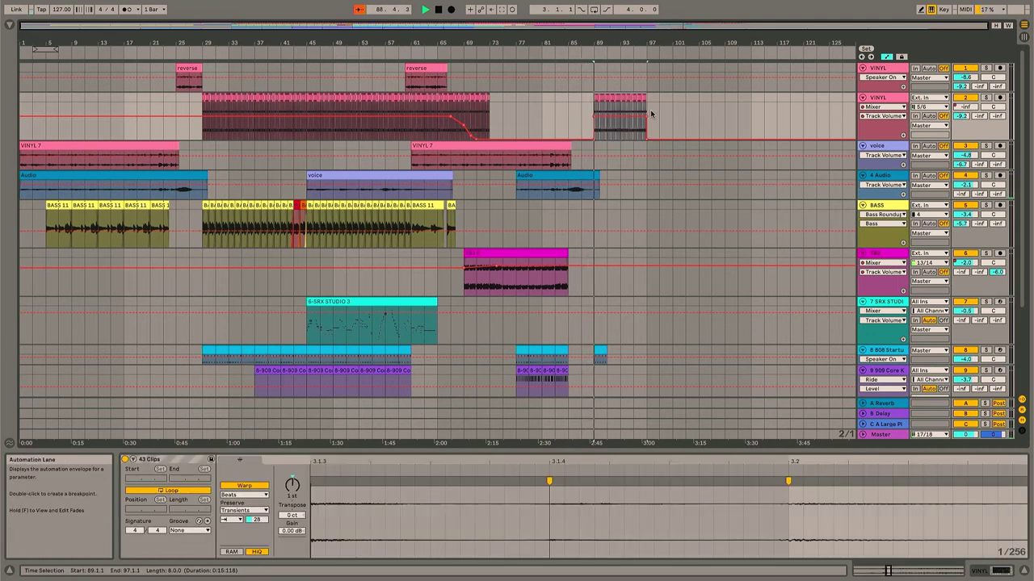
Step: Duplicate the pasted eight-bar VINYL section five times, extending the part to bar 137
click(627, 101)
drag(628, 102, 591, 101)
key(super+d)
key(super+d)
key(super+d)
key(super+d)
key(super+d)
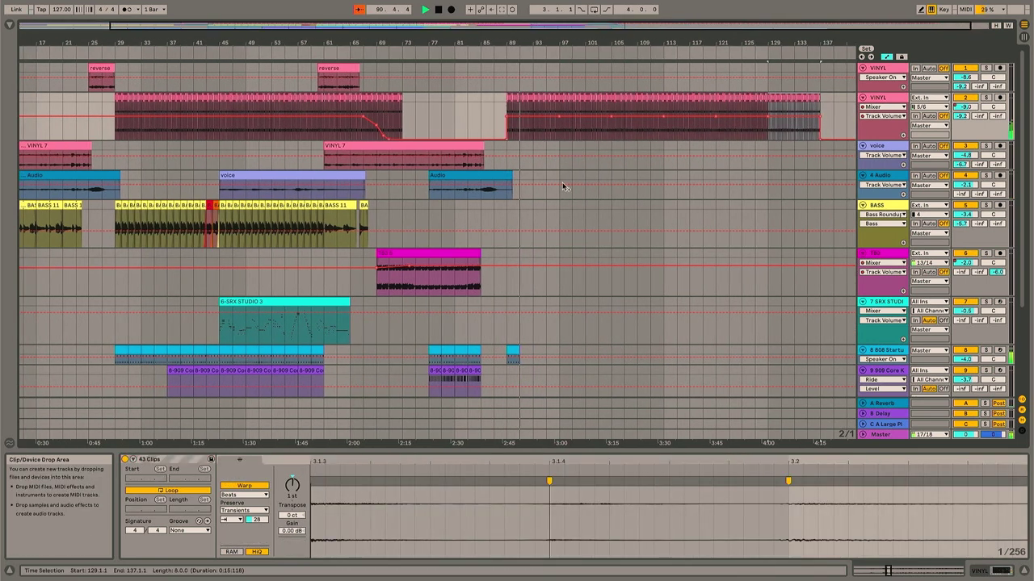
Step: Copy the first reverse clip on the first VINYL track so that the copy spans bars 85 to 89
key(space)
scroll(180, 87, left, 1)
click(110, 77)
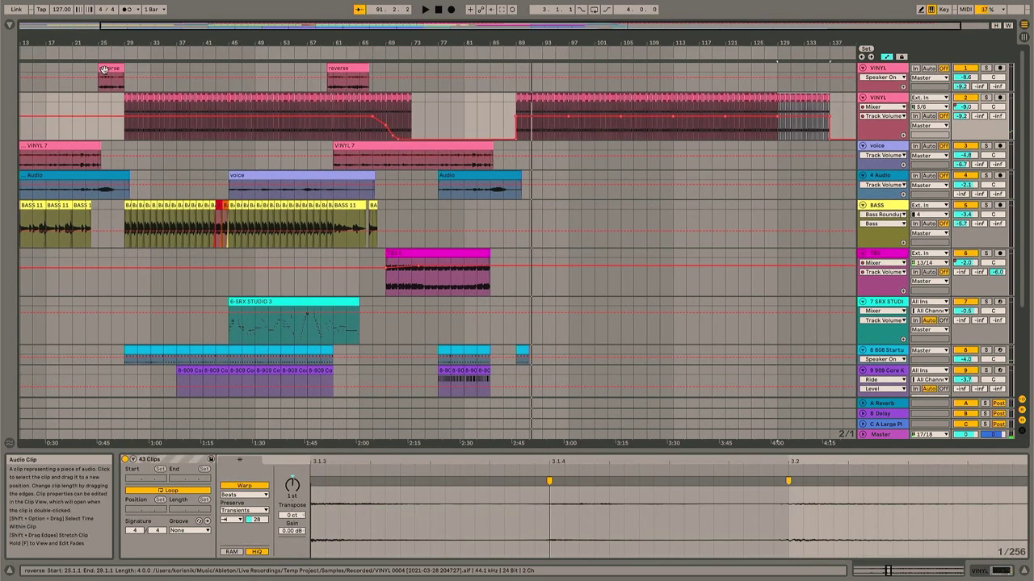
click(504, 73)
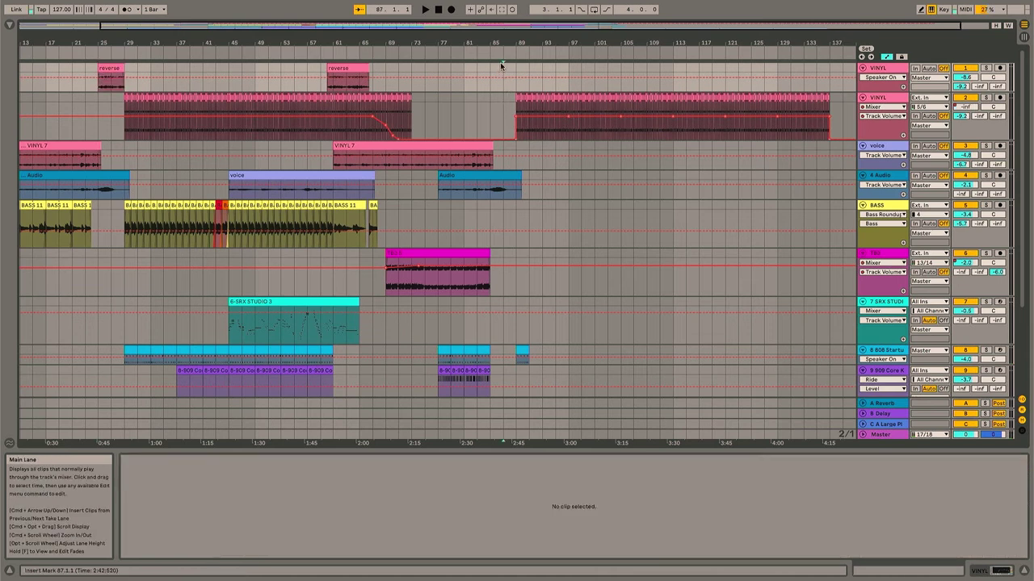
key(super+v)
drag(488, 71, 475, 68)
Step: Copy the 909 Core Kit and 10 Audio clips from bars 37 to 61 and paste them at bar 89
key(space)
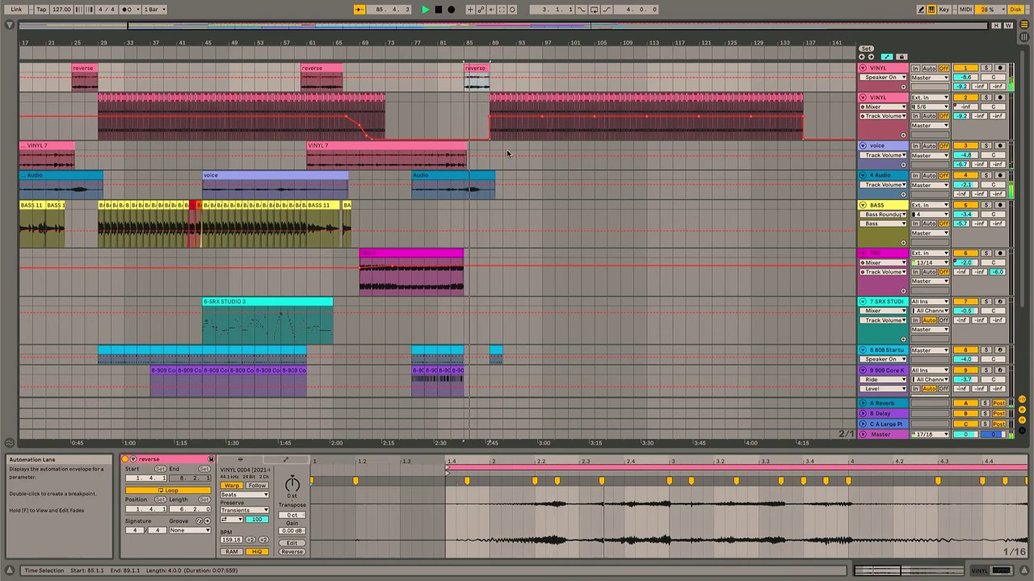
scroll(533, 256, down, 3)
scroll(532, 255, down, 1)
scroll(532, 252, left, 2)
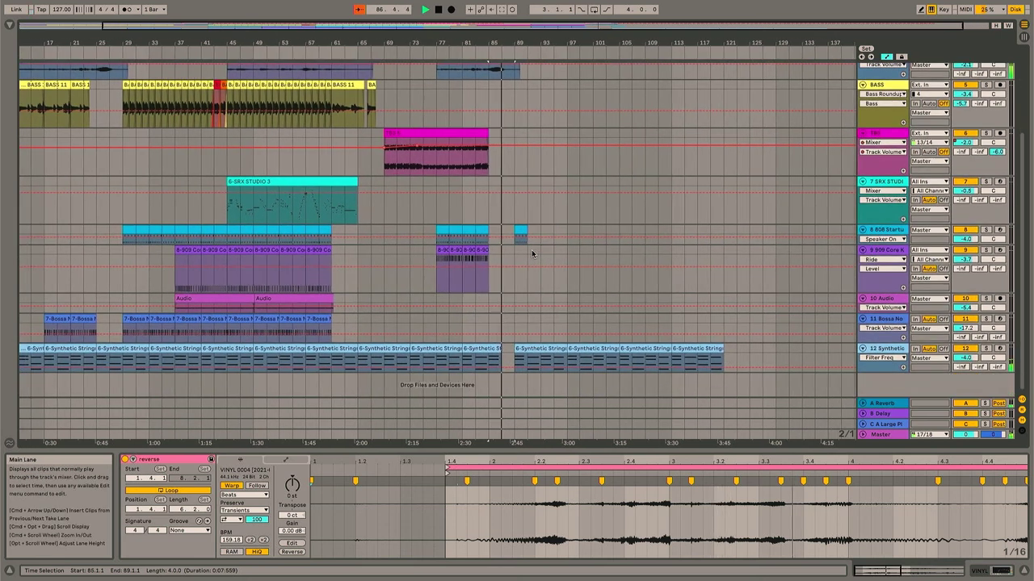
drag(184, 258, 340, 302)
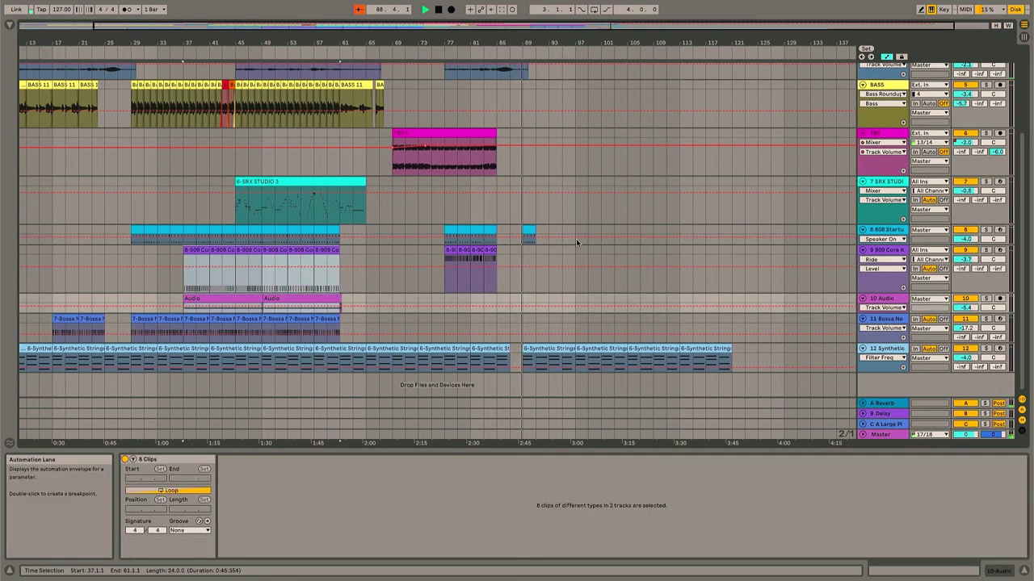
click(522, 260)
key(ctrl+v)
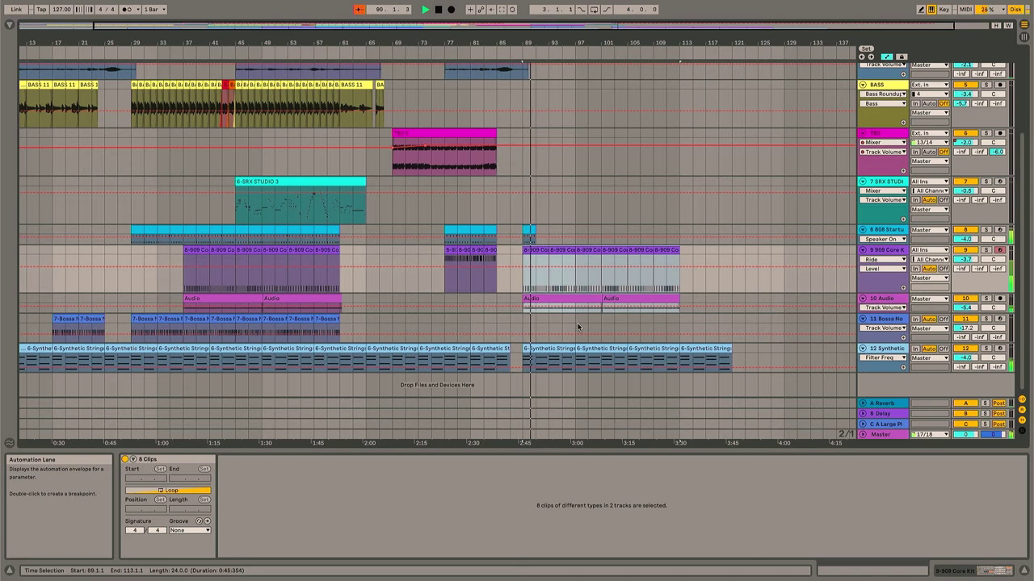
Step: Duplicate the two-bar 808 Startup Kit clip at bar 89 repeatedly, extending the part to bar 115
click(528, 229)
key(ctrl+d)
key(ctrl+d)
key(ctrl+d)
key(ctrl+d)
key(ctrl+d)
key(ctrl+d)
key(ctrl+d)
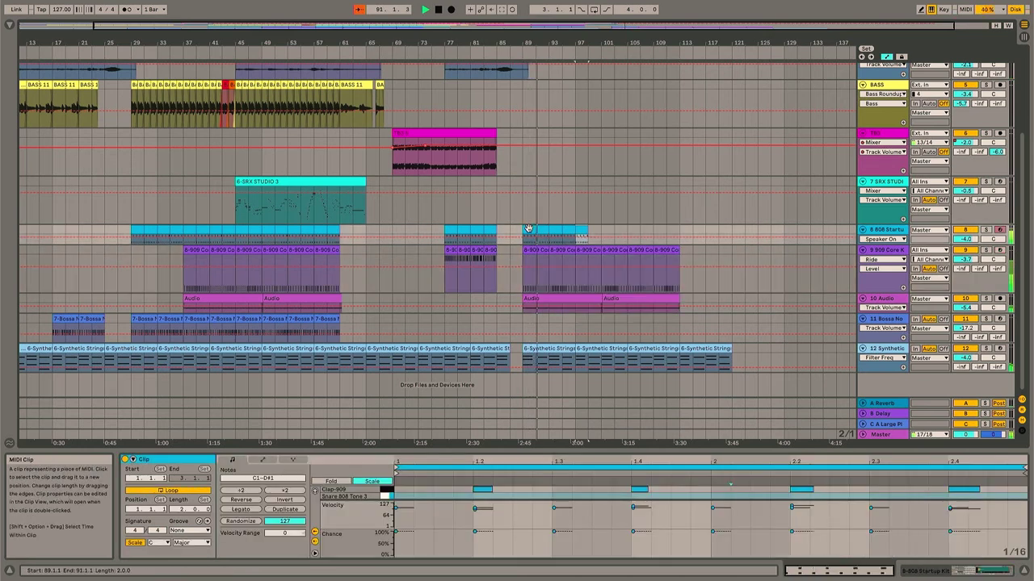
key(ctrl+d)
key(ctrl+d)
key(ctrl+d)
key(ctrl+d)
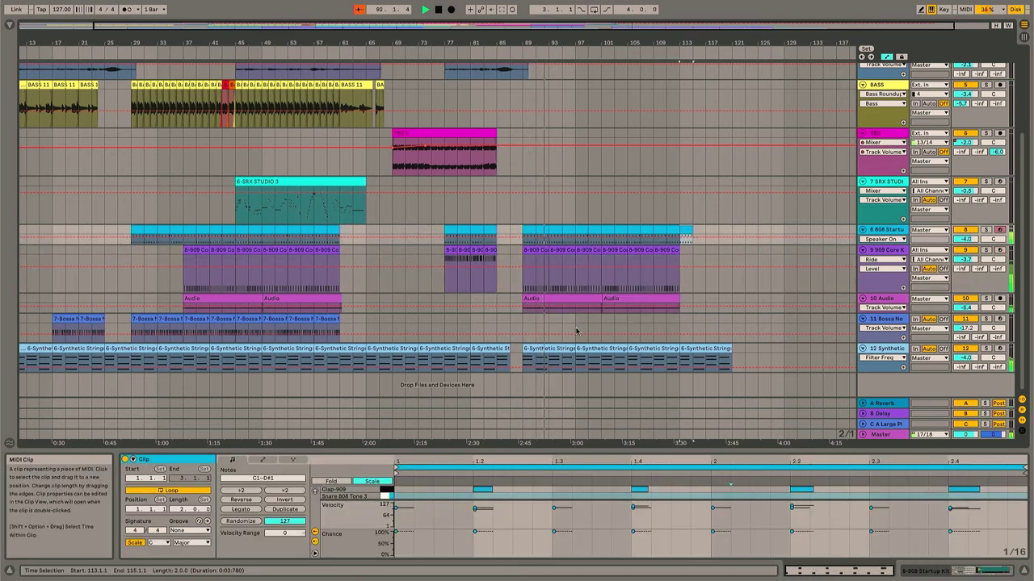
scroll(577, 331, left, 2)
drag(353, 319, 200, 322)
scroll(203, 174, up, 2)
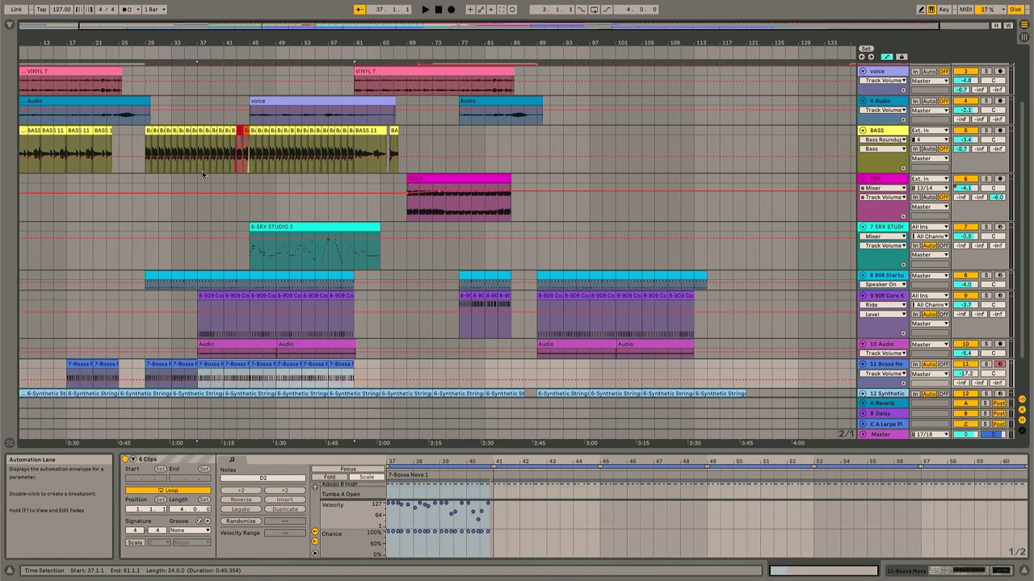
Step: Copy the BASS clips from bars 29 to 45 and paste them at bar 89 on the BASS track
drag(147, 149, 256, 167)
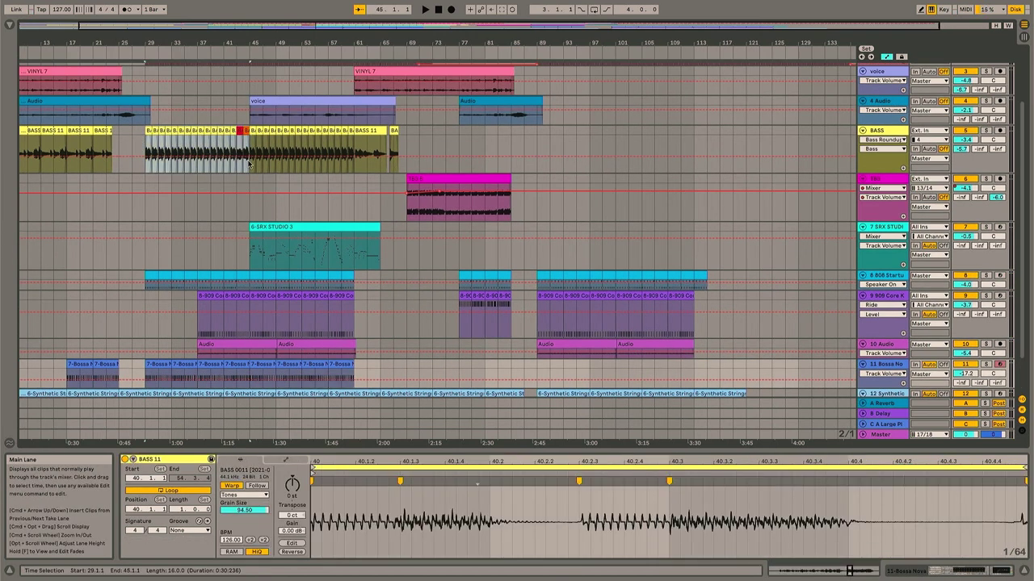
click(488, 51)
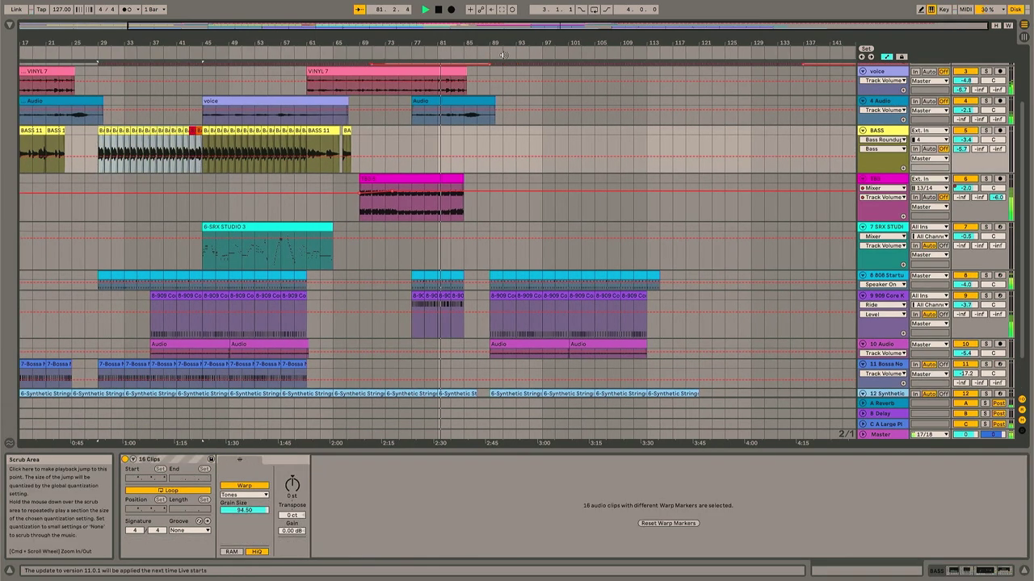
click(490, 182)
key(super+v)
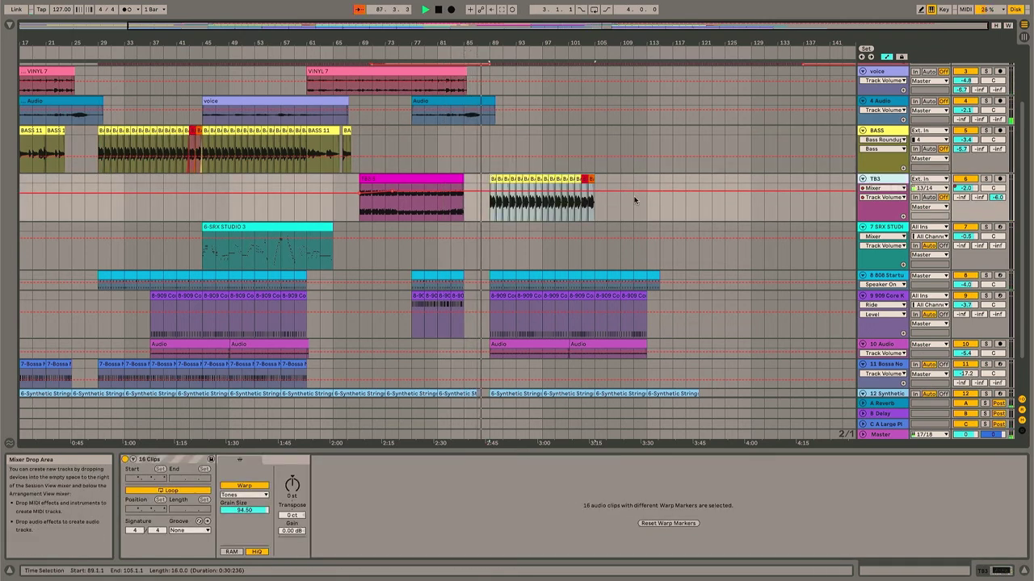
key(Delete)
click(489, 132)
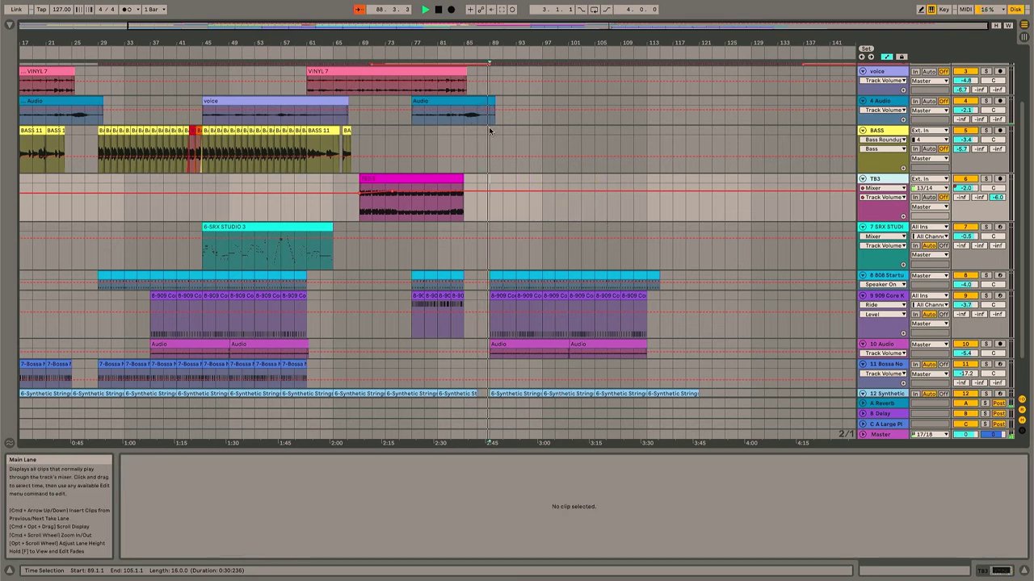
key(super+v)
Step: Duplicate the pasted 16-bar BASS section once, extending the bass part to bar 121
click(592, 131)
shift+click(491, 131)
key(super+d)
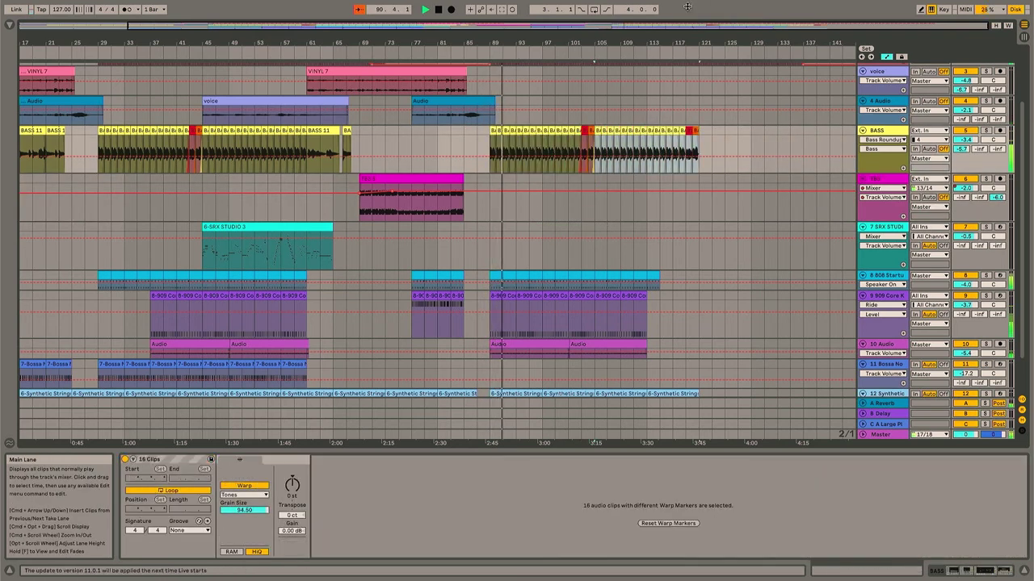
Step: Set the 10 Audio track's volume to -8.0 dB and rename the track "space echo"
key(minus)
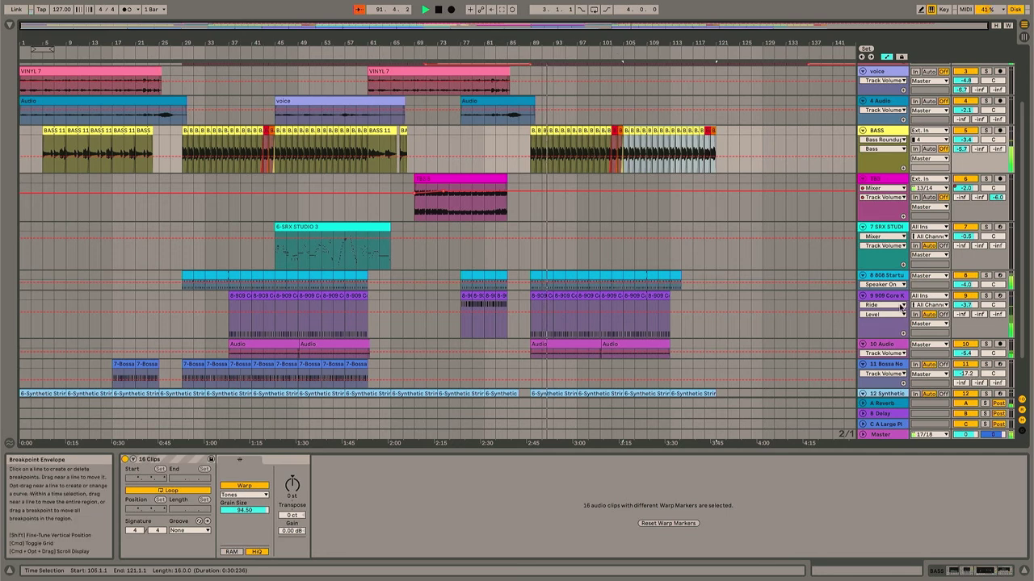
scroll(964, 356, down, 3)
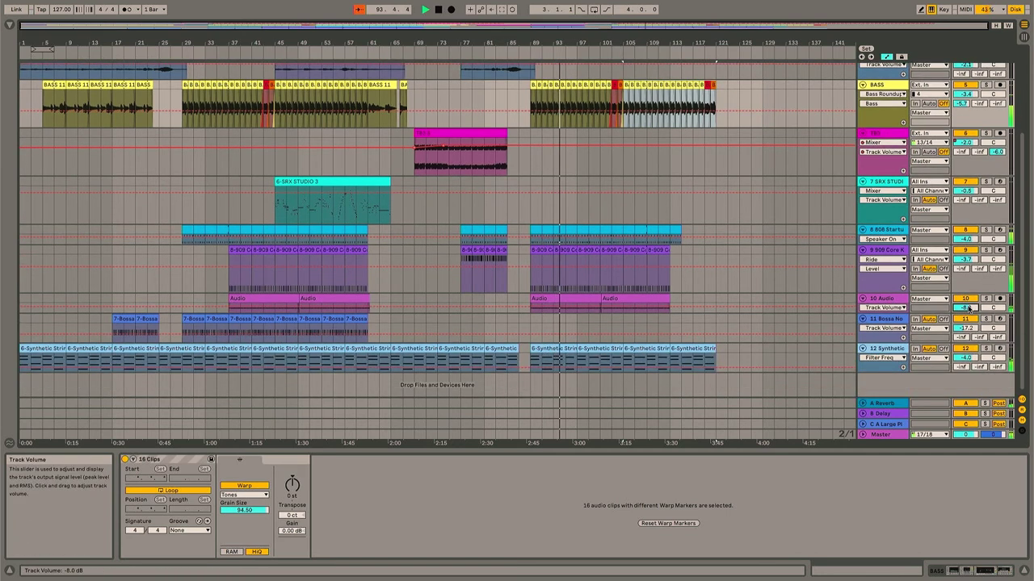
click(883, 301)
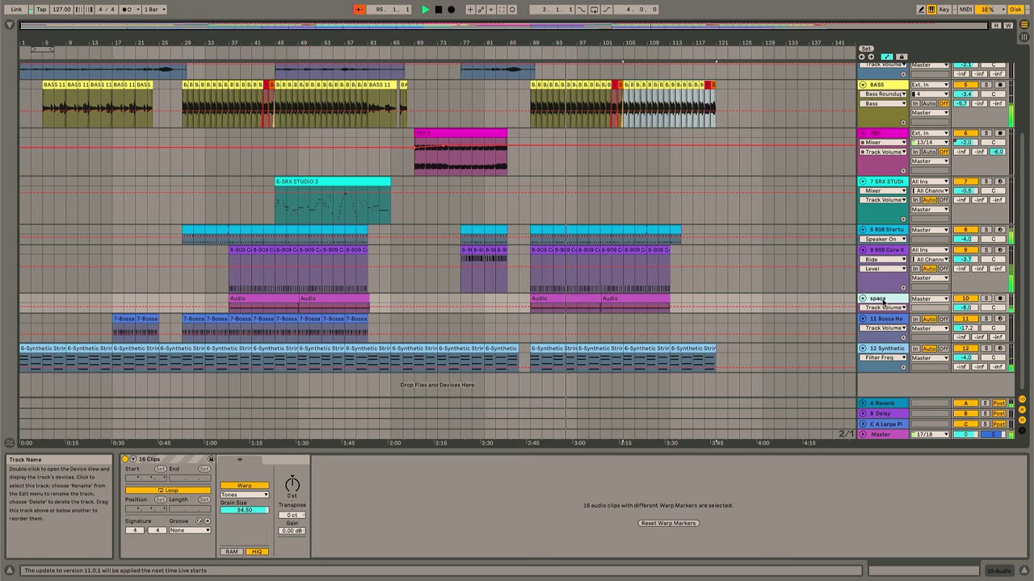
scroll(882, 234, up, 8)
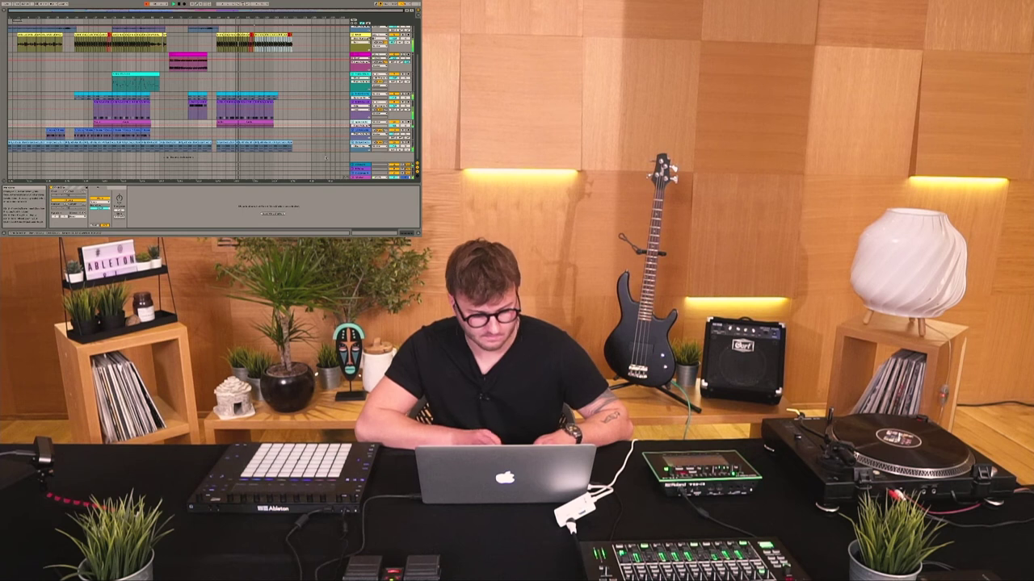
Step: Extend the Synthetic Strings part past bar 121 by duplicating its last clip
click(361, 130)
click(287, 144)
scroll(254, 75, right, 2)
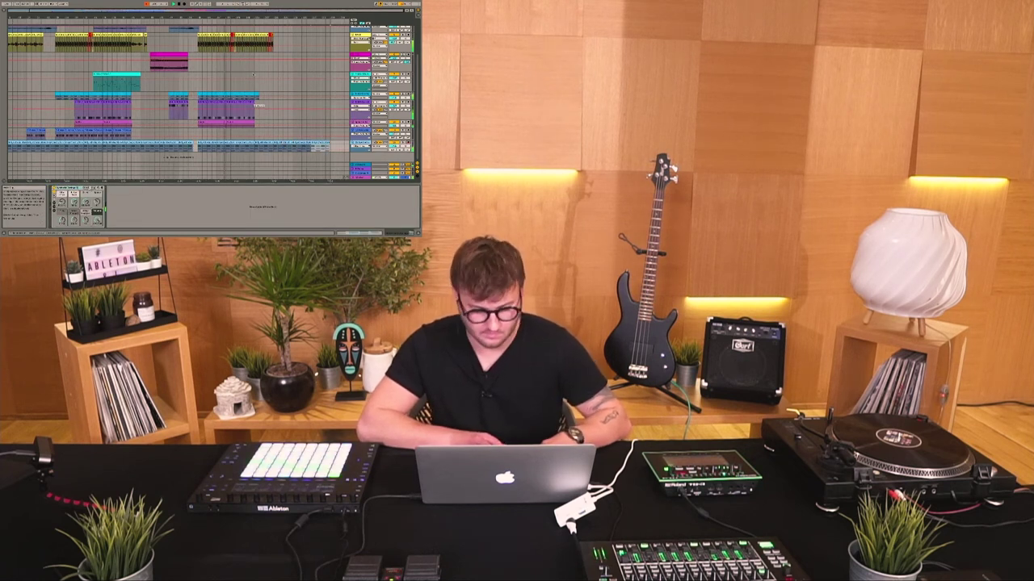
scroll(178, 93, left, 1)
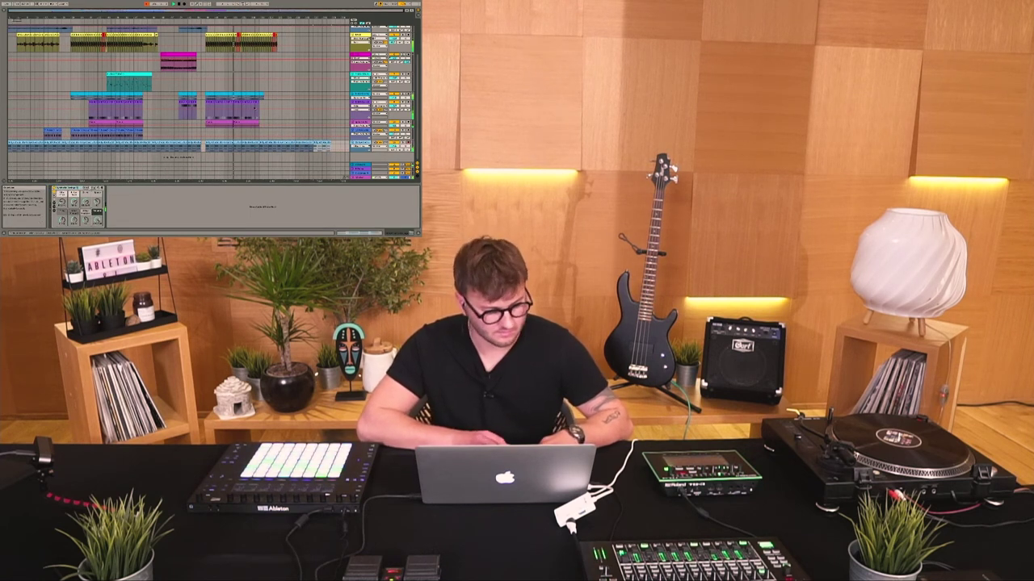
scroll(178, 93, up, 2)
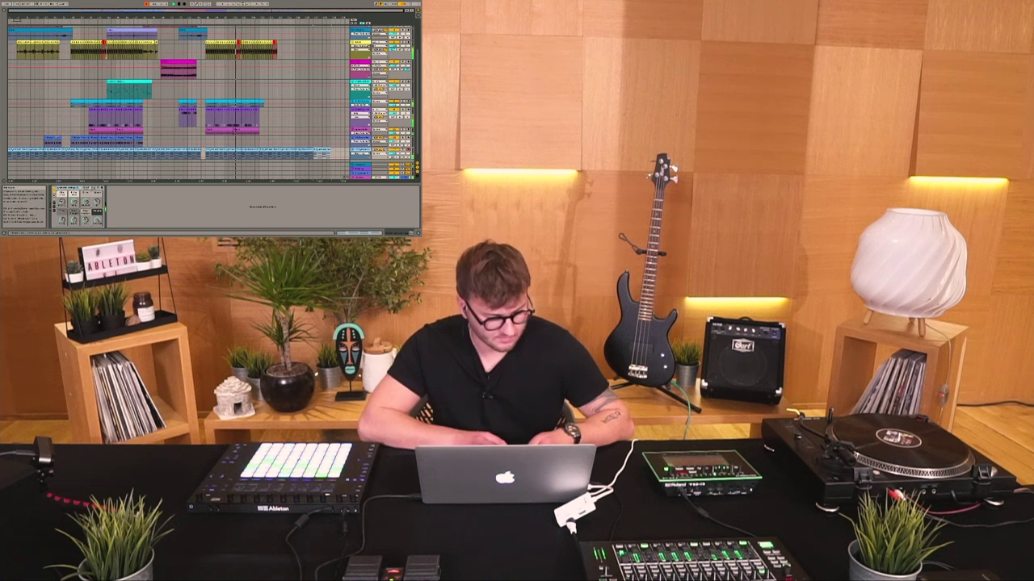
Step: Add Bossa Nova clips from bar 105 and duplicate the space echo clips, extending both parts to bar 149
click(260, 143)
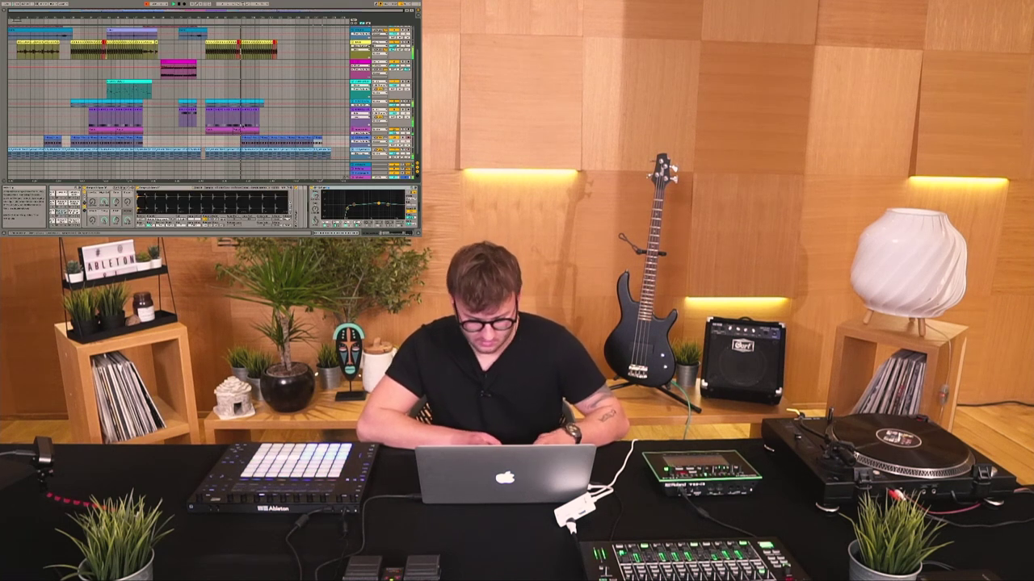
click(239, 130)
key(super+d)
key(super+d)
key(super+d)
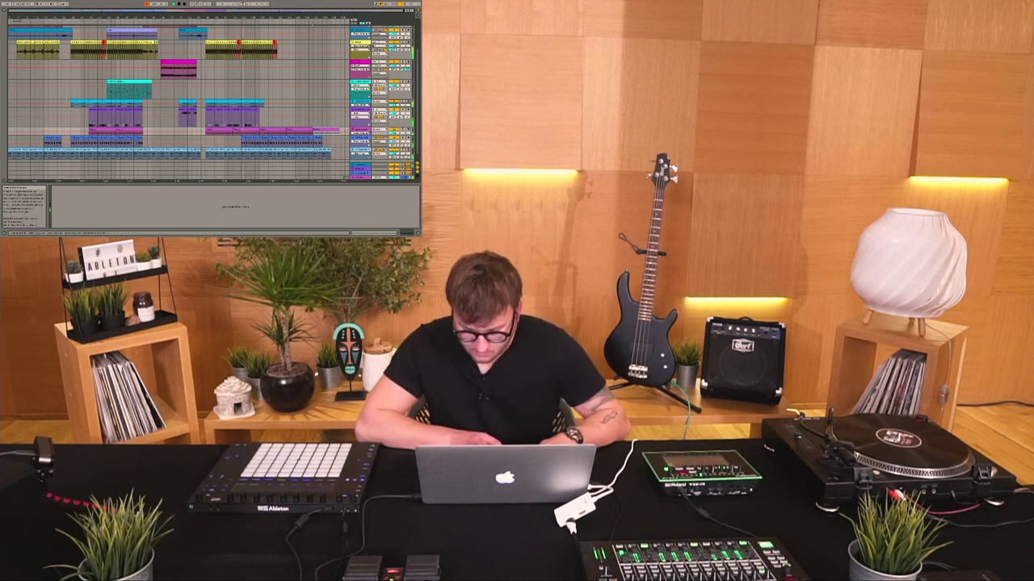
click(316, 139)
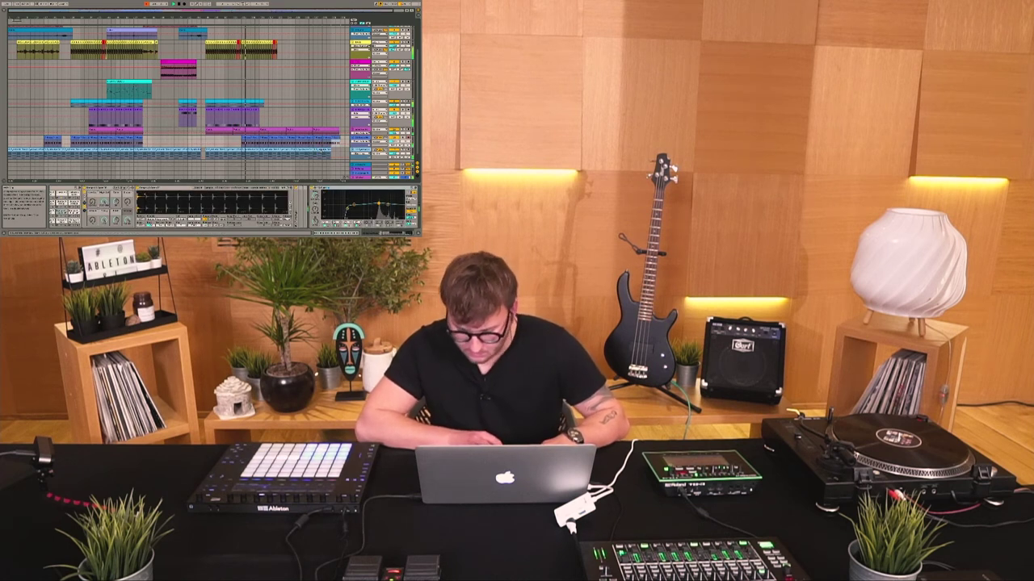
Step: Duplicate the final Synthetic Strings clip twice more to lengthen the part further
click(325, 150)
key(super+d)
key(super+d)
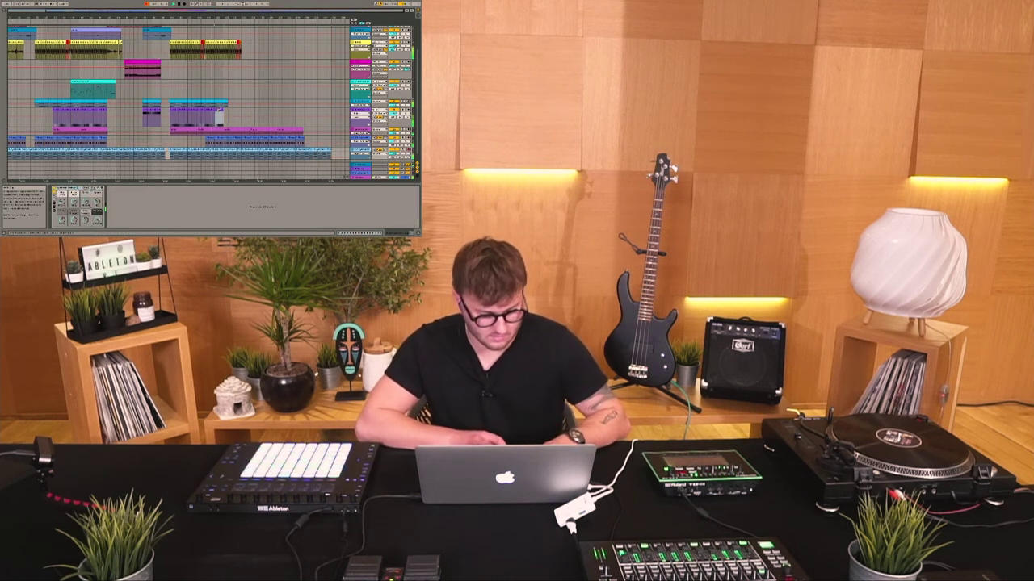
Step: Duplicate the last 909 Core Kit and 808 Startup Kit clips, extending the parts to bars 157 and 167
key(super+d)
key(super+d)
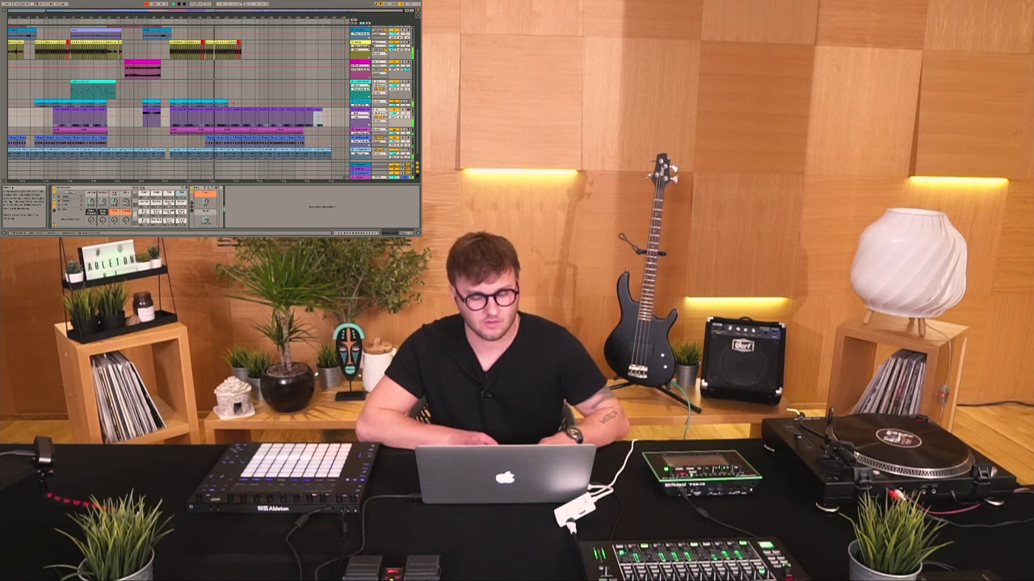
key(super+d)
key(super+d)
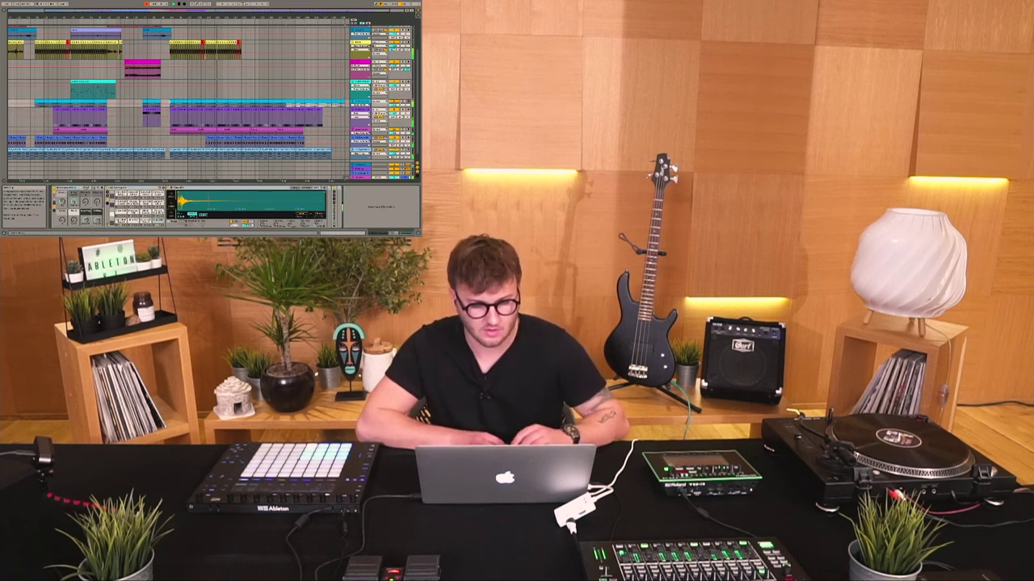
Step: Duplicate the BASS track together with its clips and effects
scroll(187, 84, up, 2)
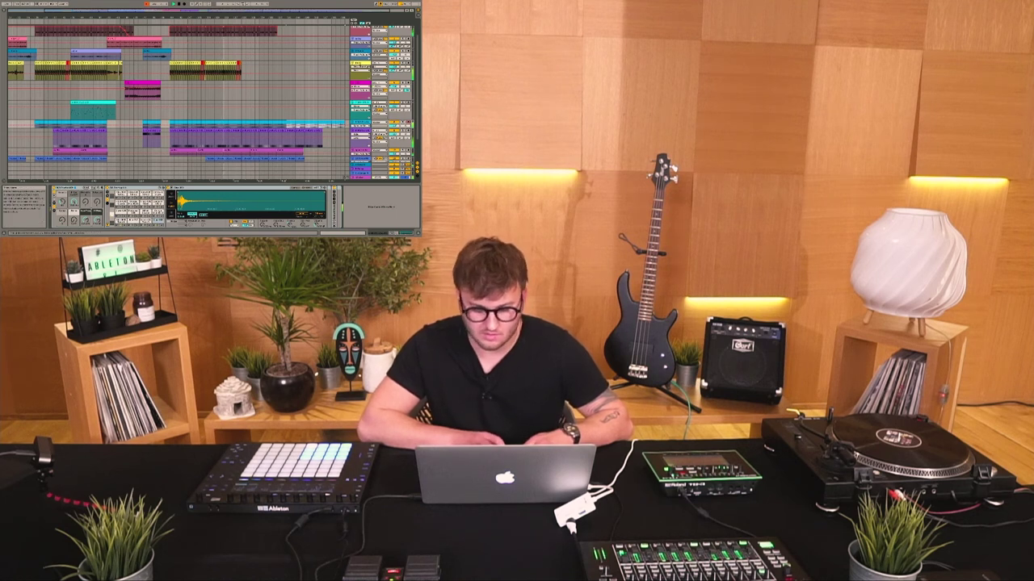
click(218, 77)
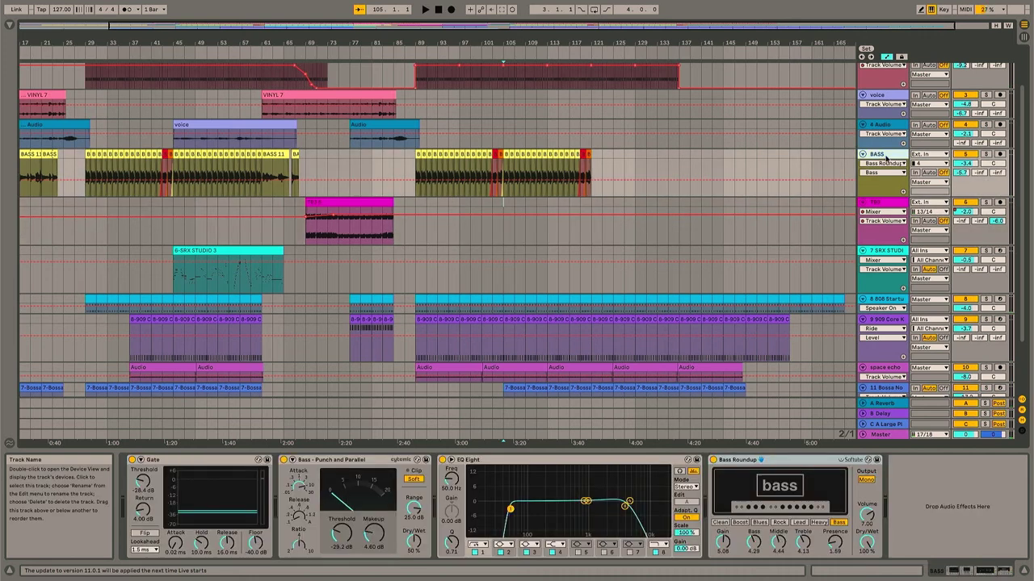
key(super+d)
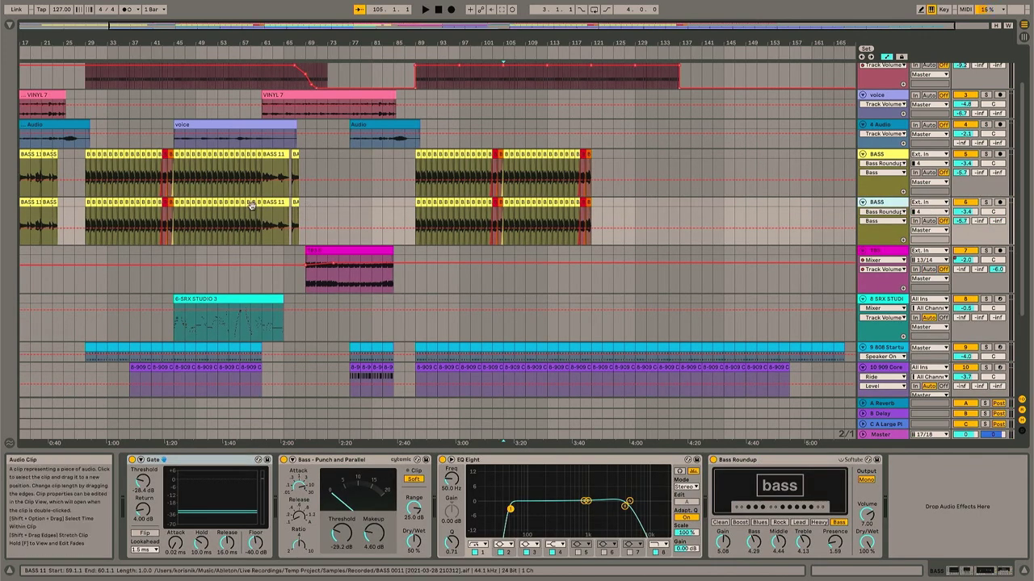
Step: Delete all clips on the duplicated BASS track except the BASS 11 clip at bar 61
drag(38, 197, 287, 204)
drag(658, 214, 407, 217)
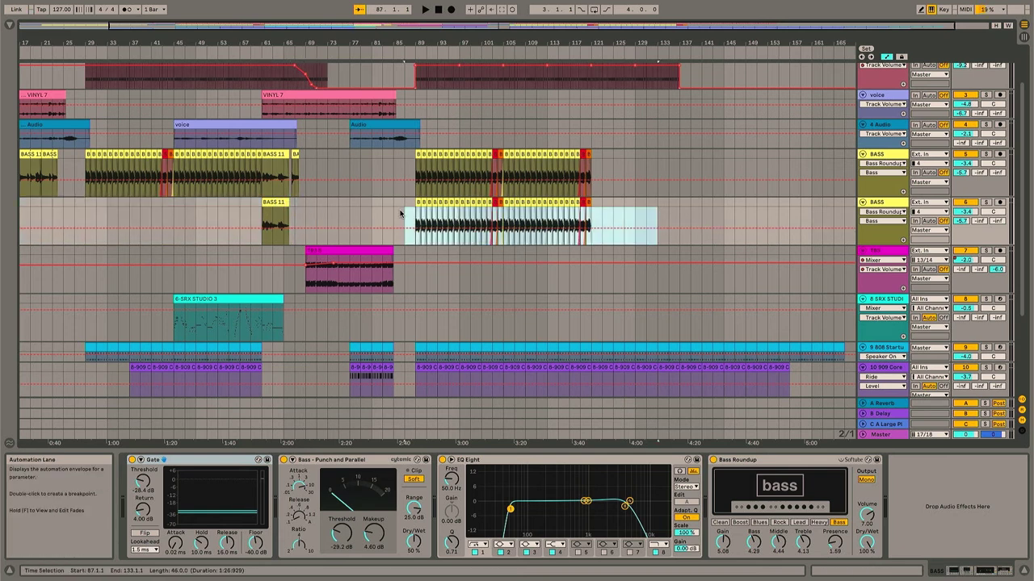
click(407, 217)
drag(559, 218, 613, 218)
key(Delete)
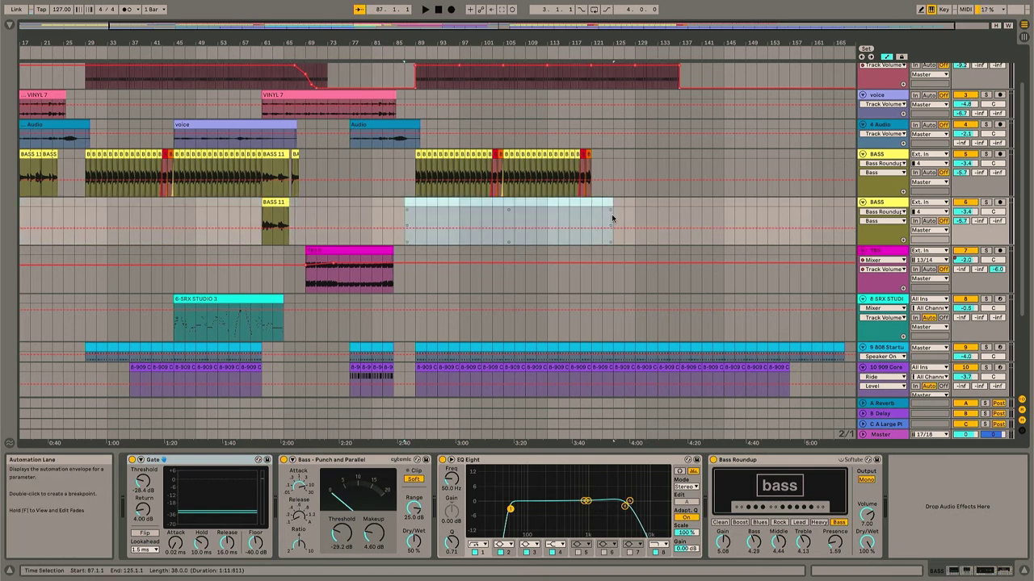
click(496, 203)
key(space)
click(255, 204)
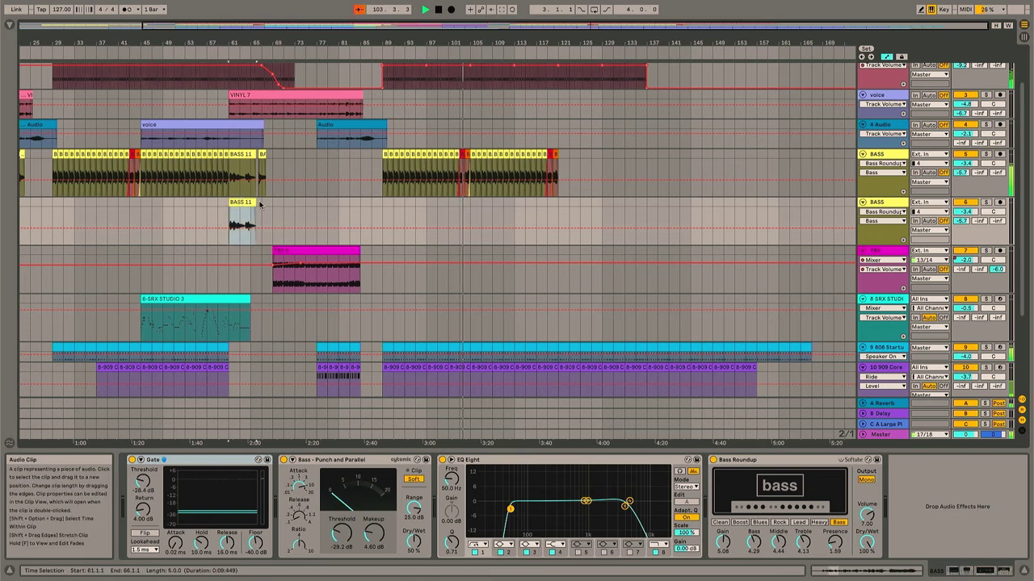
key(super+s)
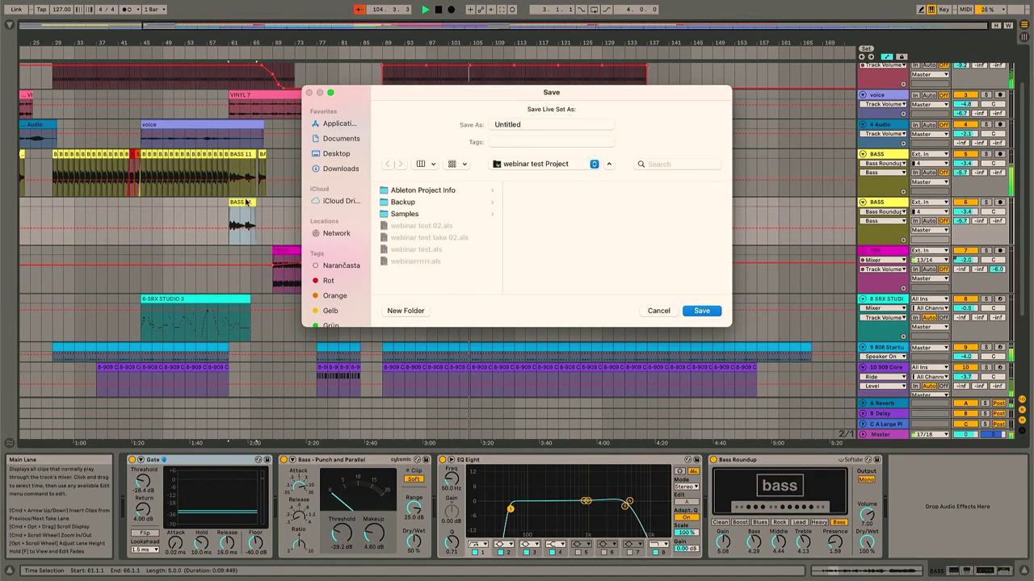
click(648, 311)
key(space)
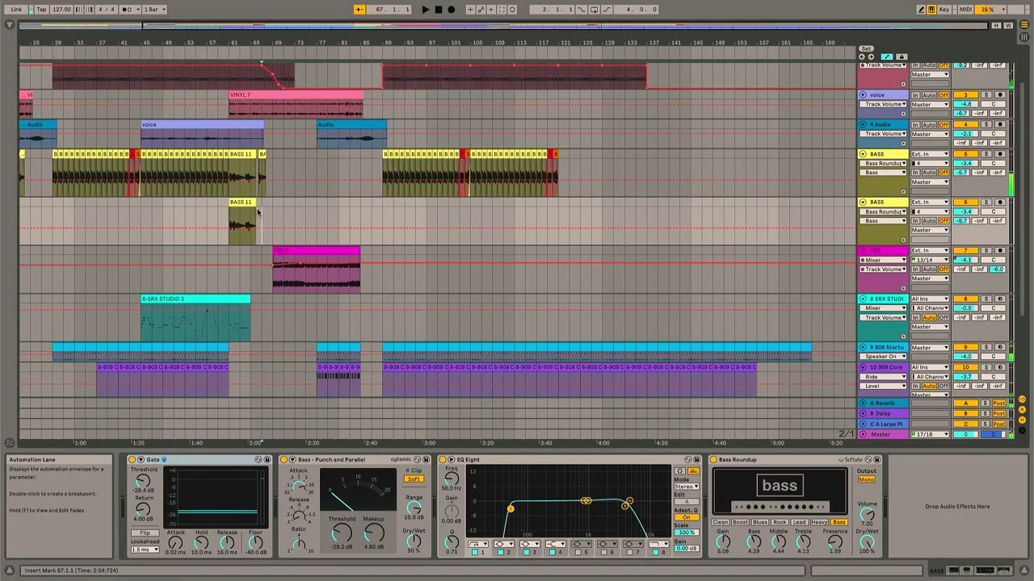
Step: Move the eight-bar section with the BASS 11 clip from bar 61 to bar 105 on the duplicated BASS track
click(252, 220)
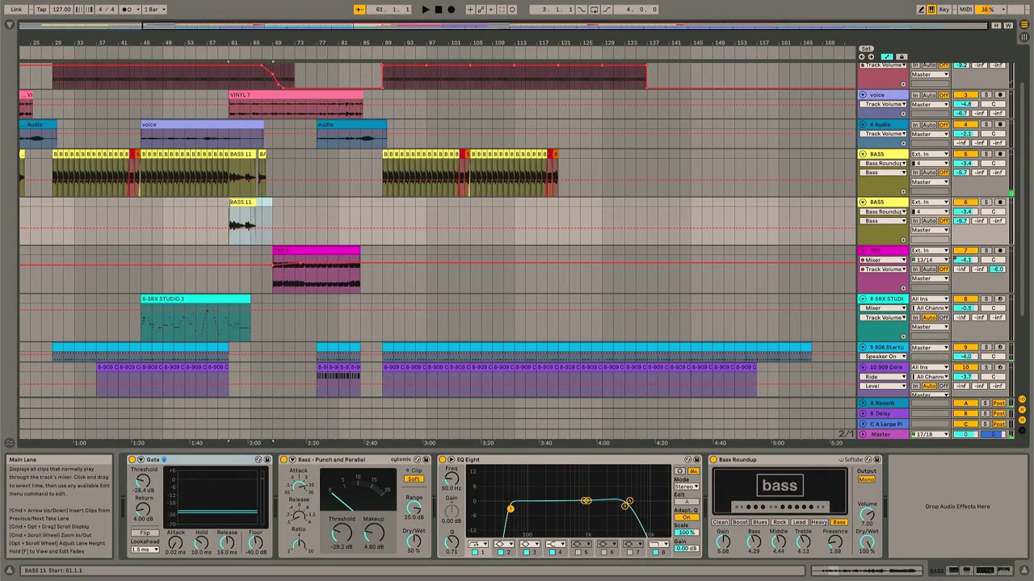
key(Delete)
click(461, 210)
key(space)
key(super+v)
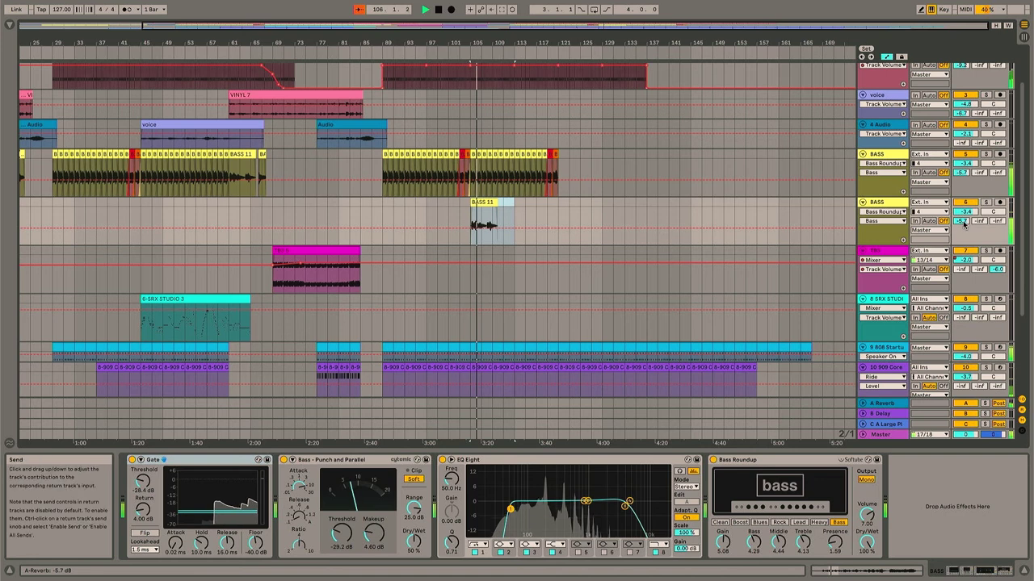
Step: Raise the low-cut frequency in the duplicated BASS track's EQ Eight to 194 Hz
click(880, 210)
click(879, 204)
click(879, 202)
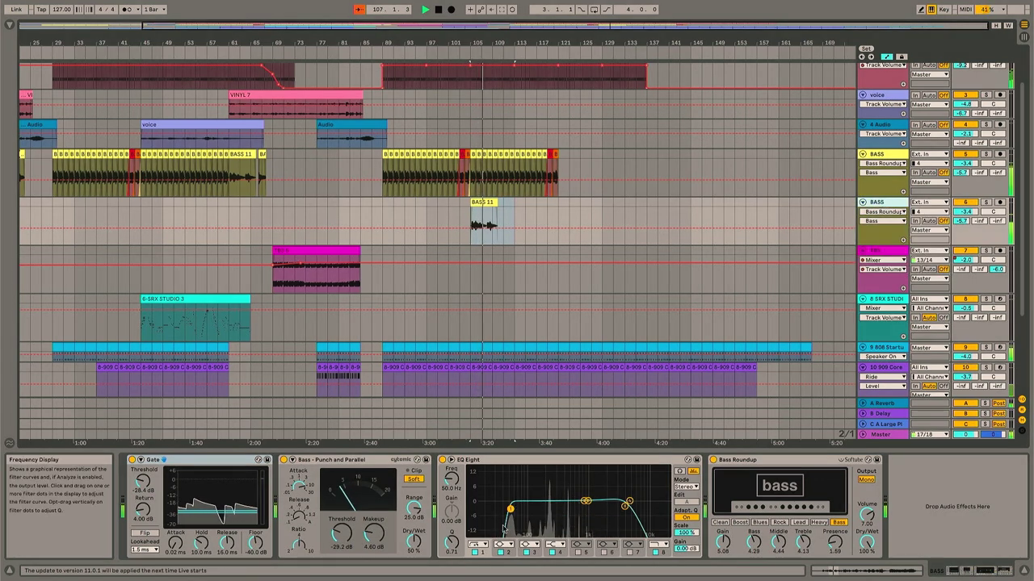
drag(510, 510, 545, 509)
Step: Copy the voice clip from bar 45 to bar 111 on the 4 Audio track
scroll(565, 220, up, 3)
scroll(351, 202, left, 1)
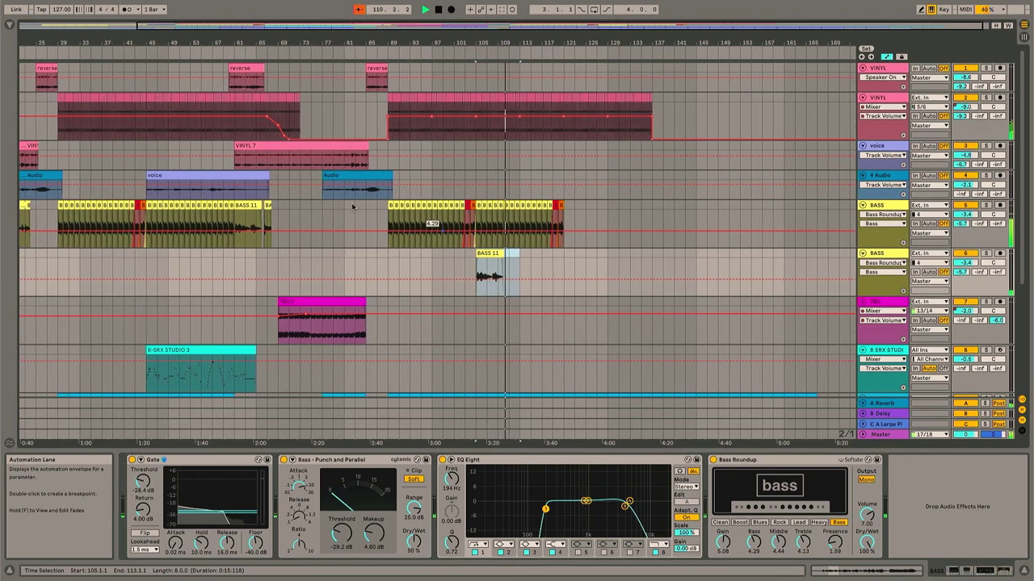
click(207, 180)
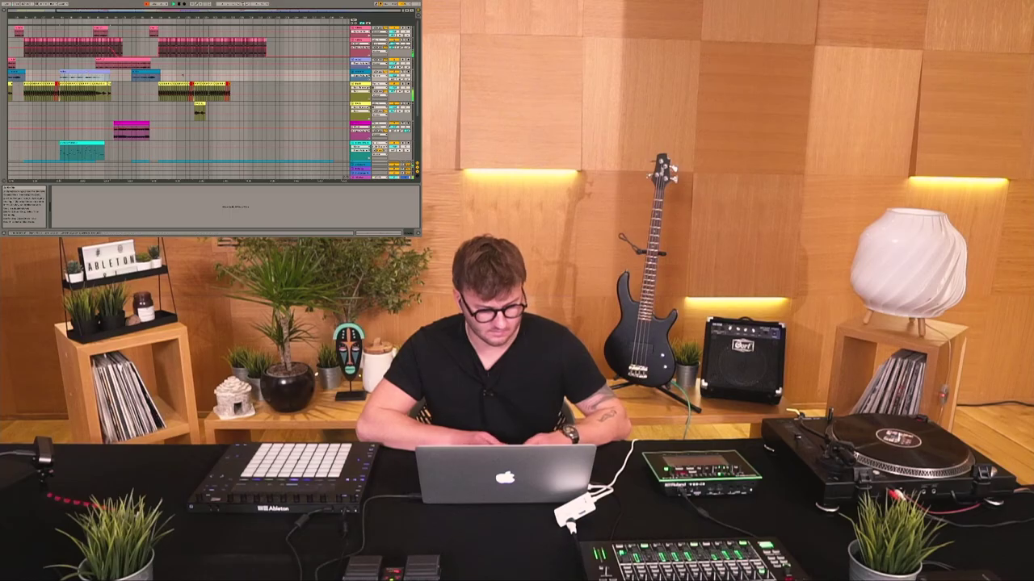
scroll(124, 70, left, 5)
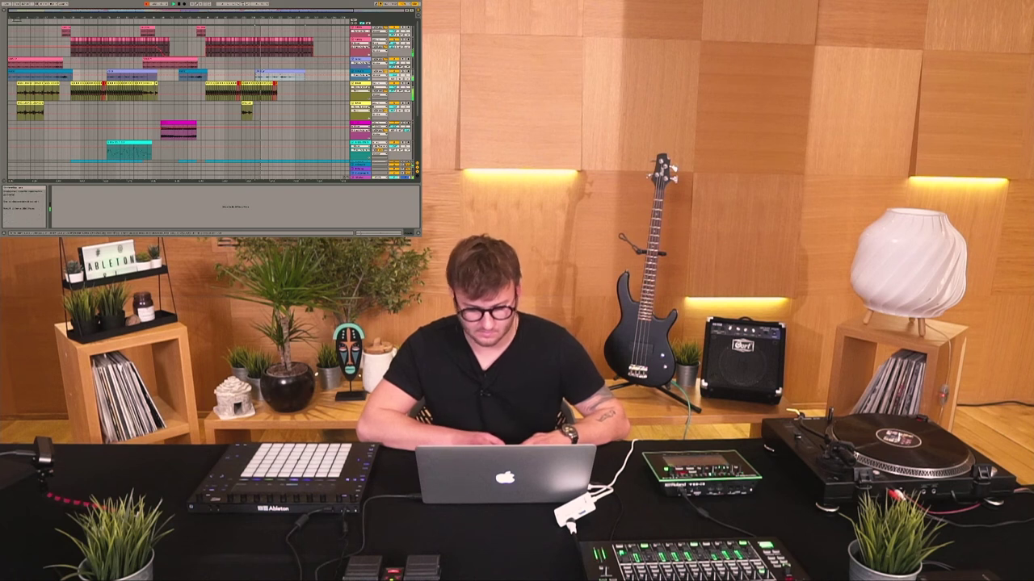
scroll(258, 118, down, 3)
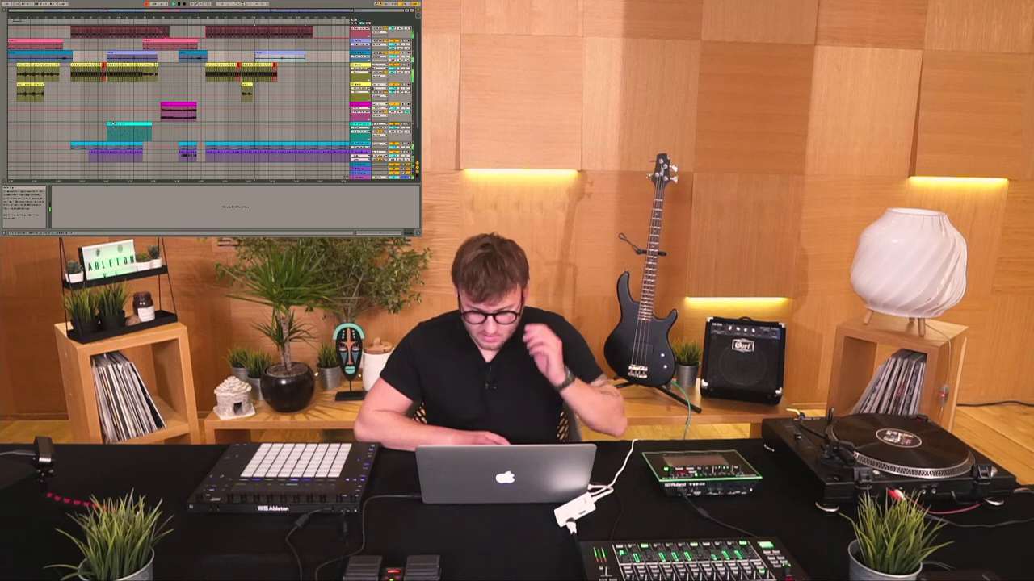
Step: Copy the BASS 11 clip from bar 105 to bar 121 on the duplicated BASS track
scroll(113, 123, up, 3)
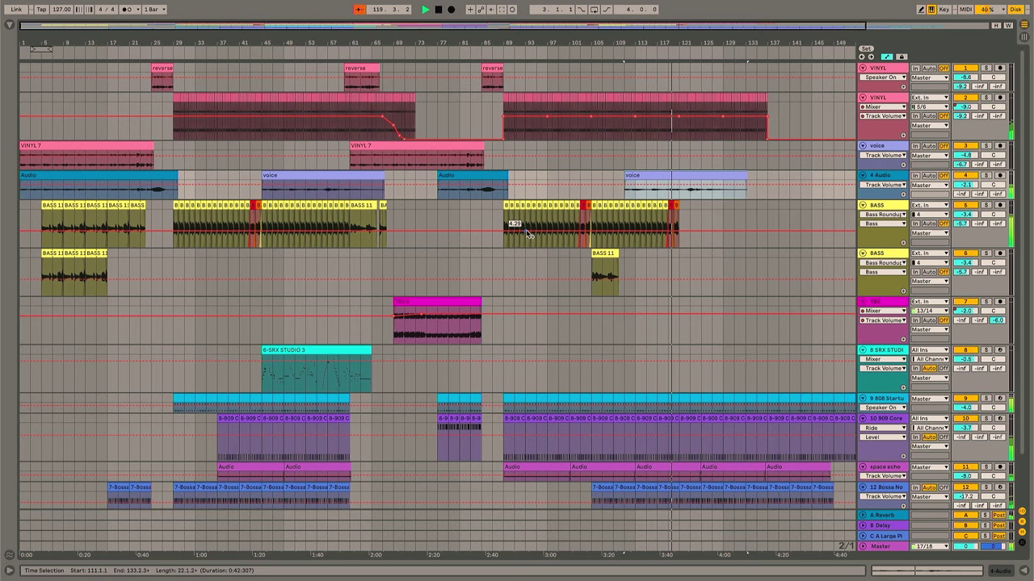
scroll(526, 235, down, 3)
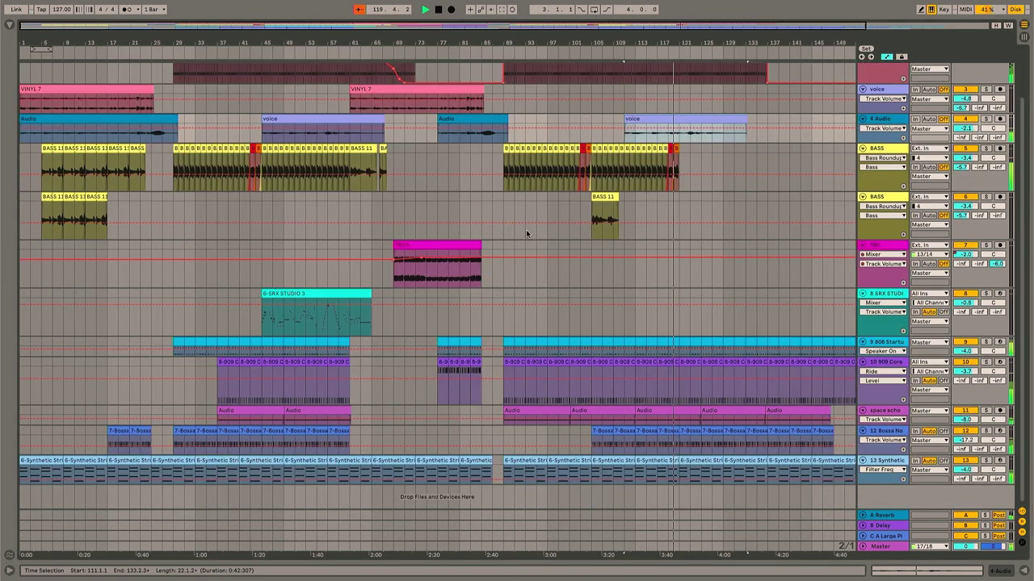
click(615, 204)
click(615, 198)
key(super+c)
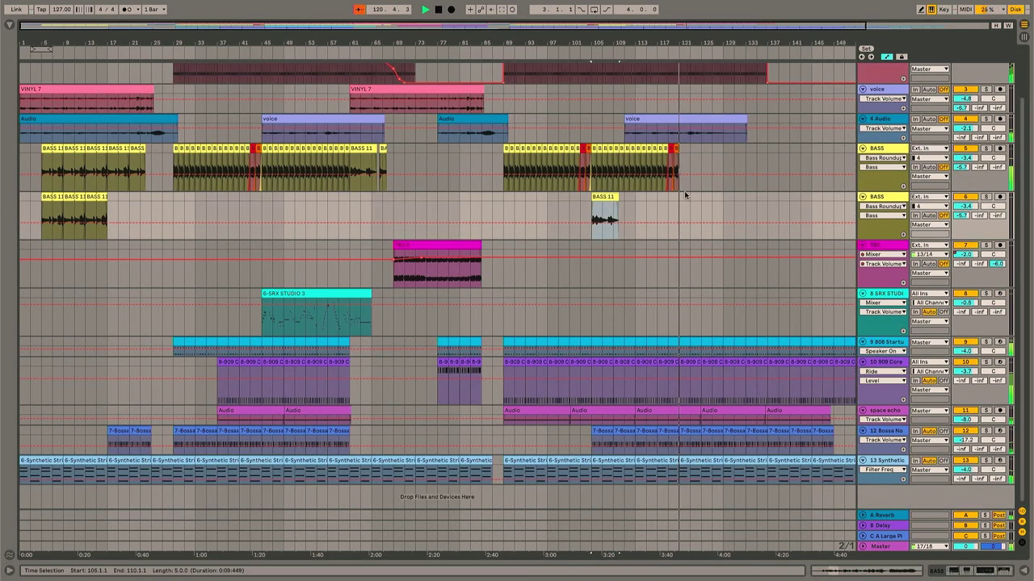
click(683, 194)
key(super+v)
scroll(538, 240, up, 3)
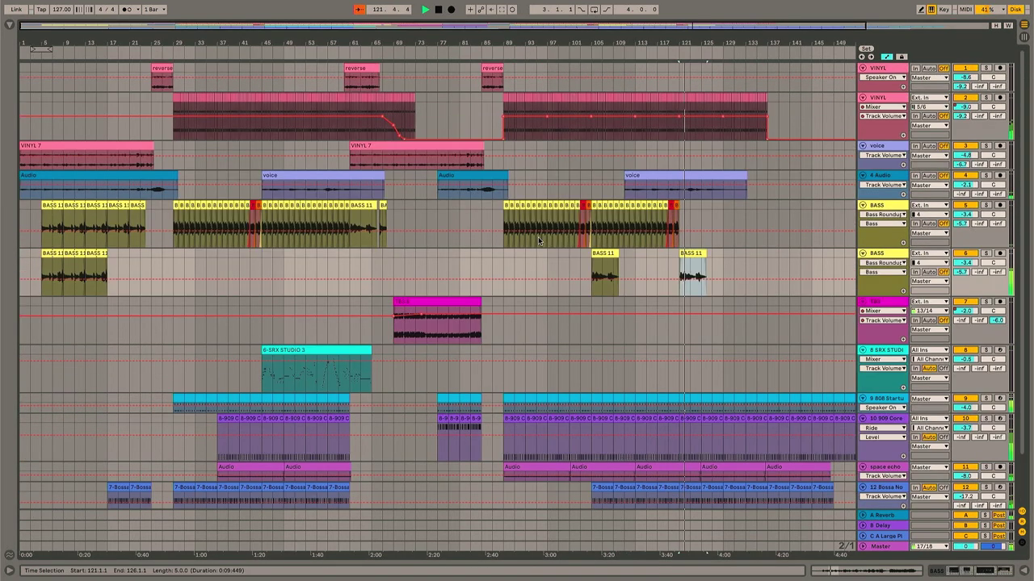
Step: Delete the leftover BASS 11 clips at the start of the duplicated BASS track, before bar 19
scroll(565, 183, down, 3)
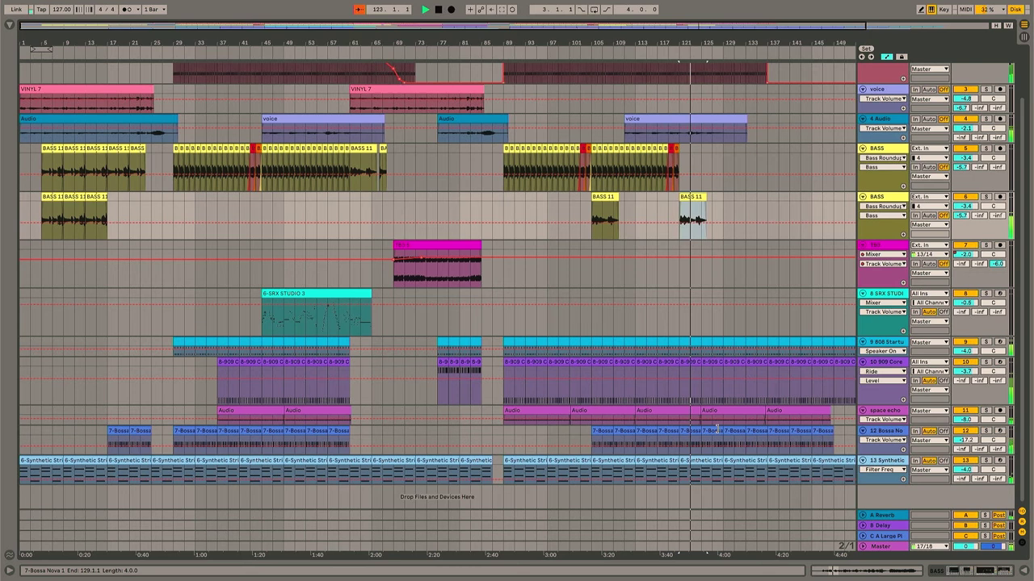
scroll(526, 256, up, 3)
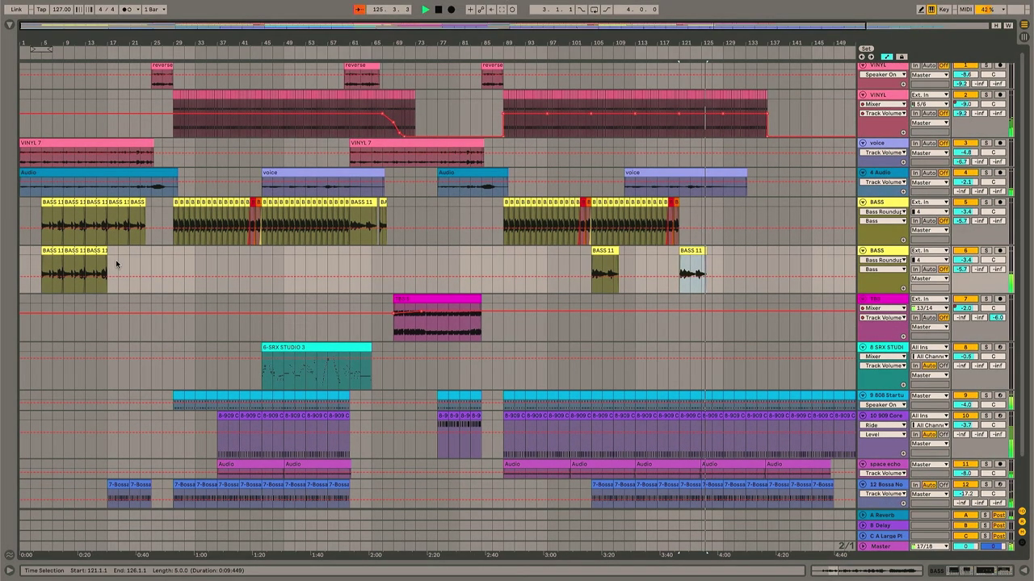
drag(117, 263, 12, 263)
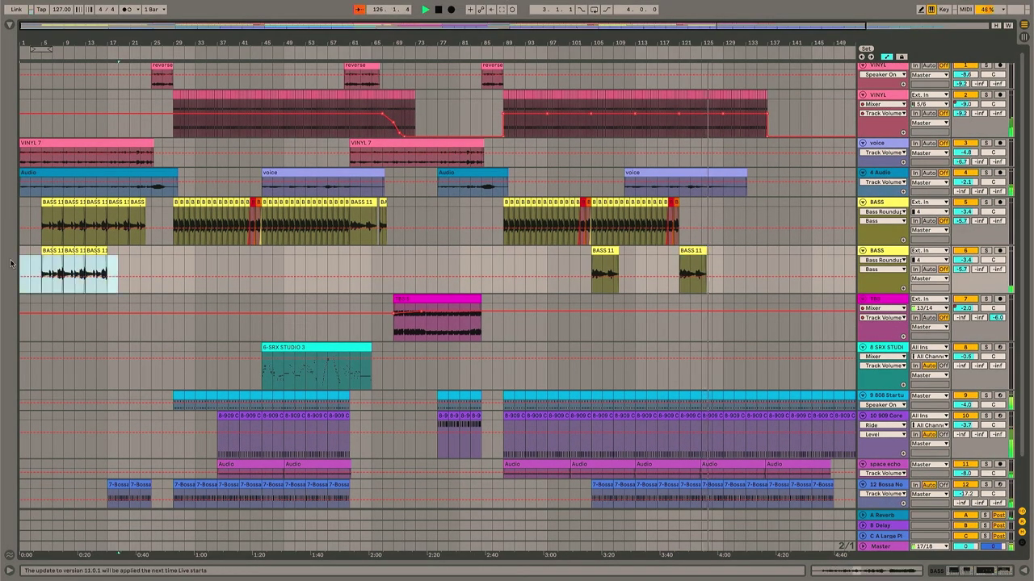
key(Delete)
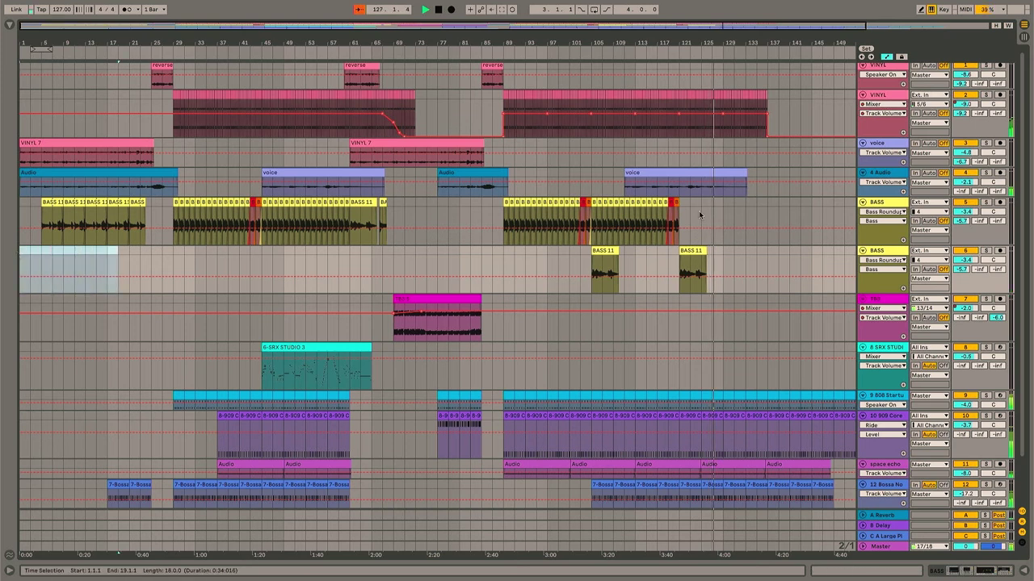
Step: Copy the original BASS track's clips from bars 111 to 123 and the opening VINYL 7 clip to bar 129 on their own tracks
drag(699, 215, 631, 214)
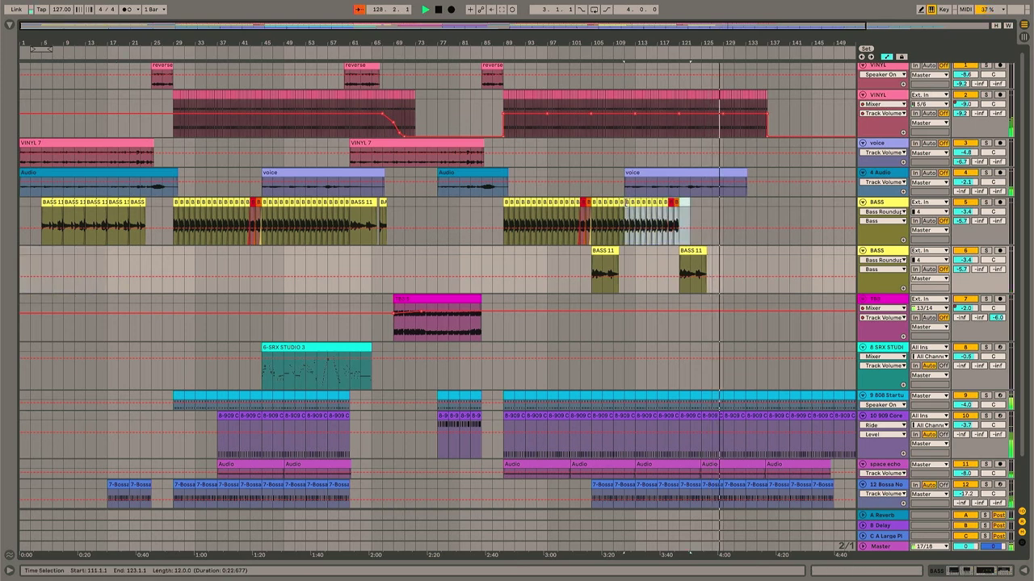
click(722, 208)
key(ctrl+v)
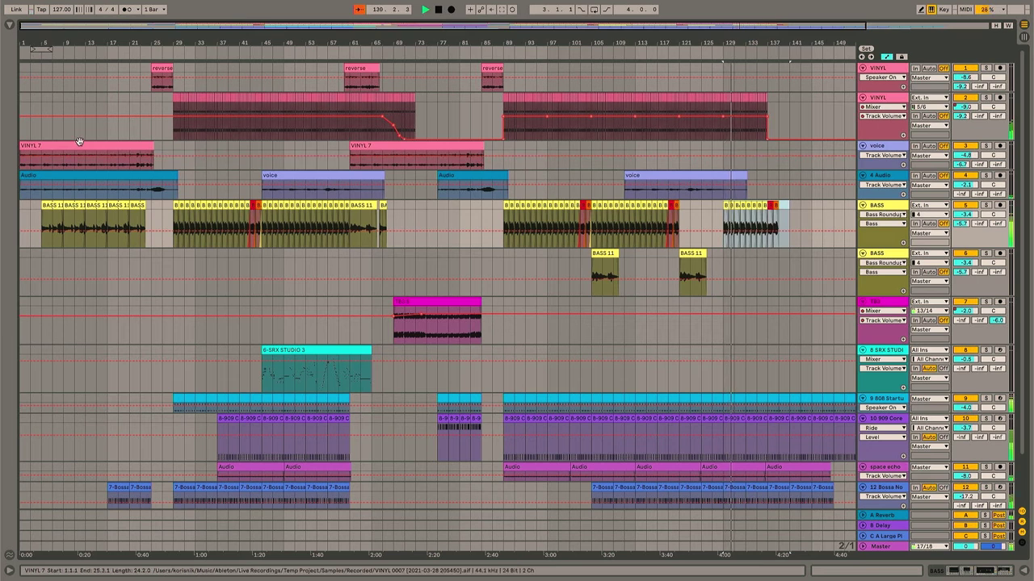
click(728, 146)
key(ctrl+v)
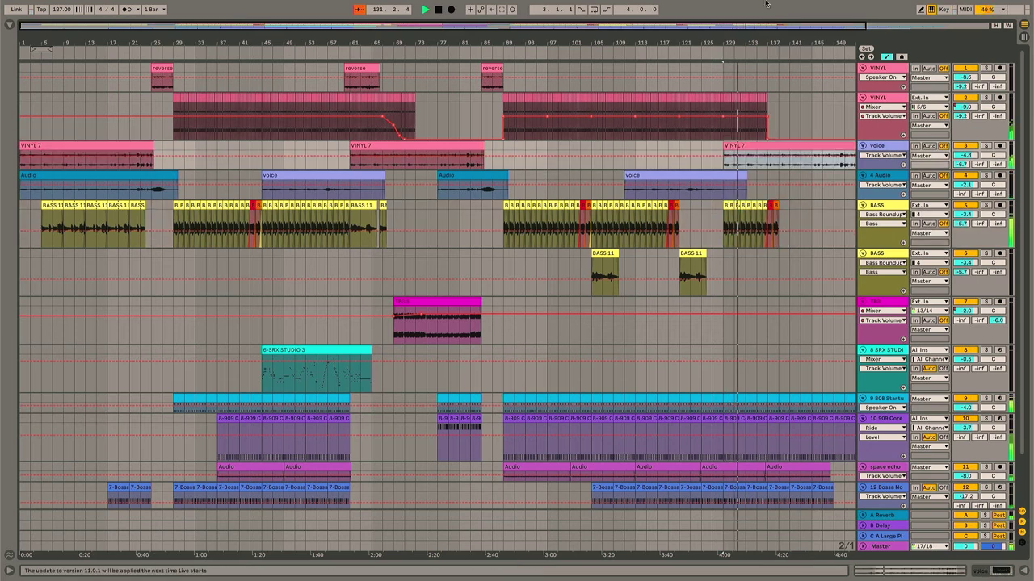
Step: Duplicate the VINYL clips from bars 129 to 137 on track 2, extending the part to bar 145
double_click(754, 25)
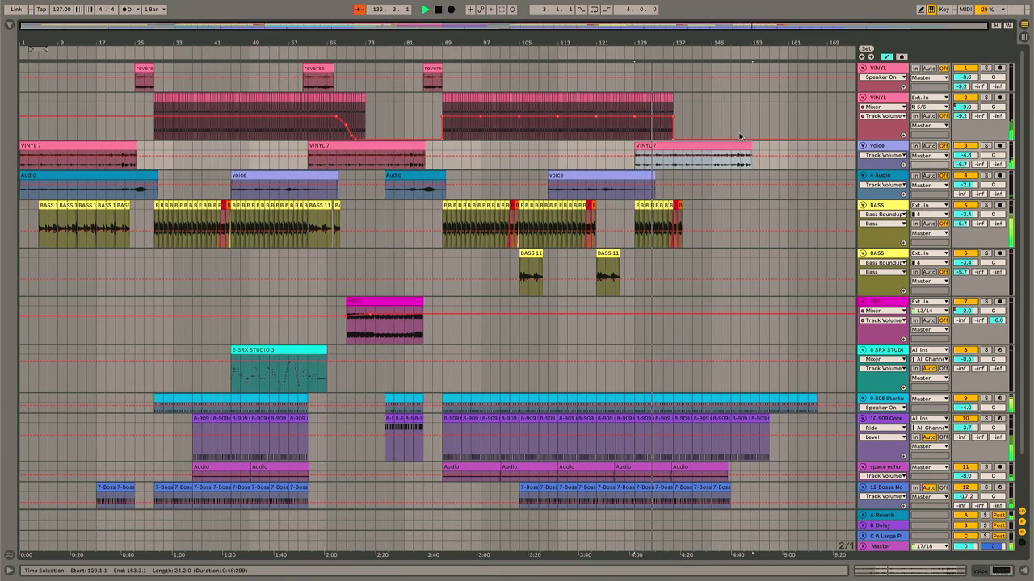
drag(676, 96, 628, 103)
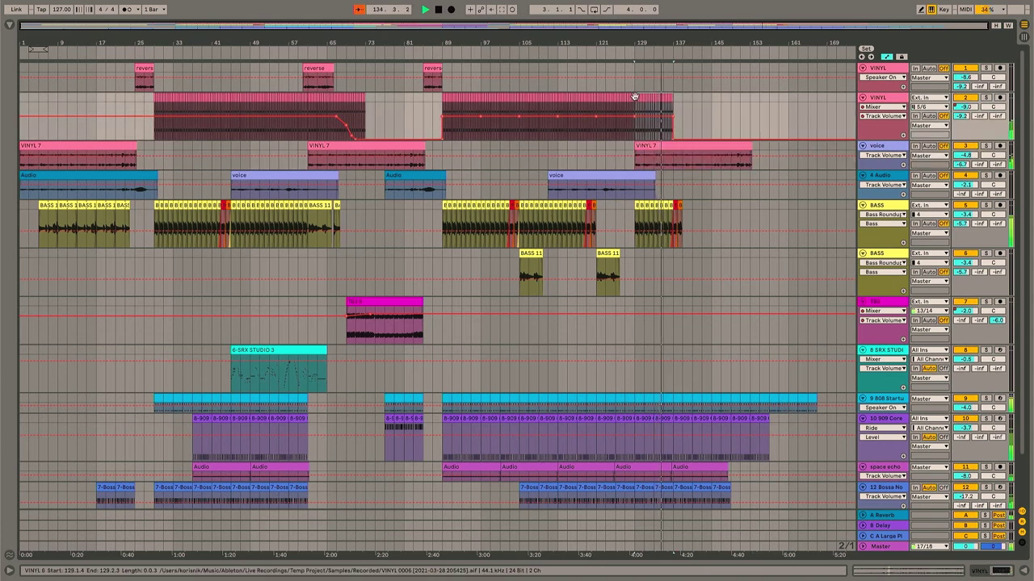
key(ctrl+d)
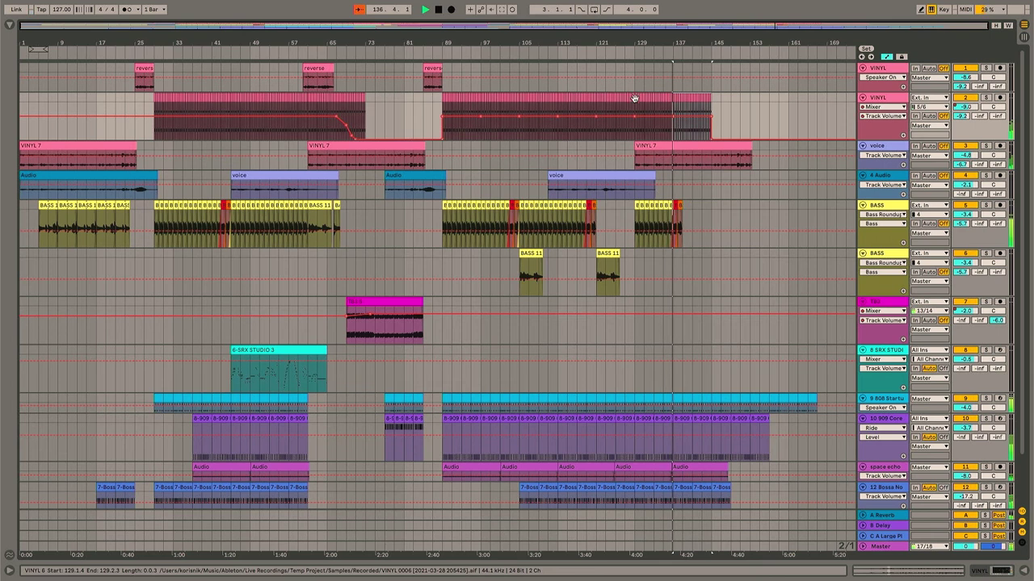
Step: Duplicate the ten-bar BASS section starting at bar 129 three times, extending the bass line to bar 169
scroll(675, 280, down, 2)
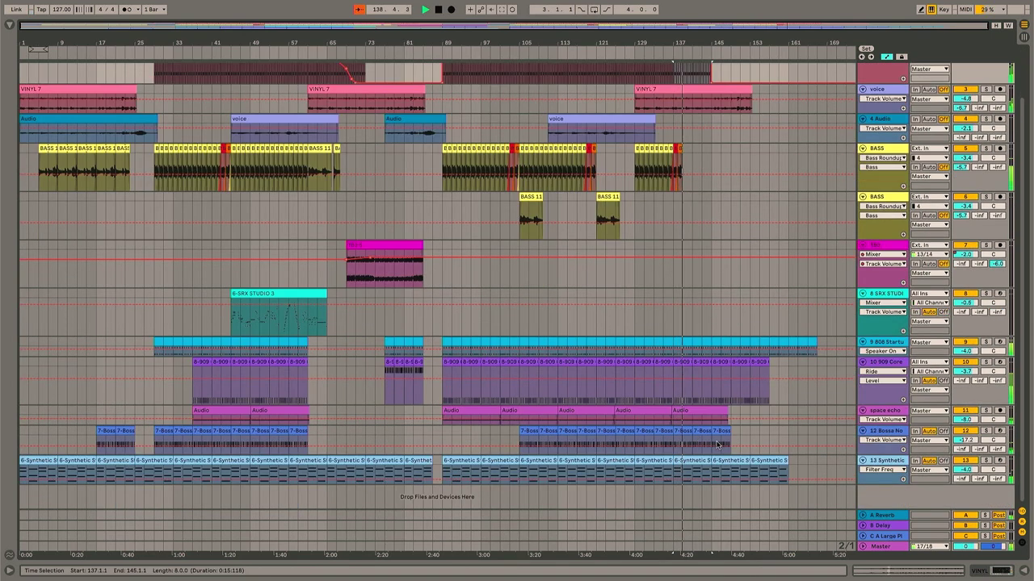
click(701, 365)
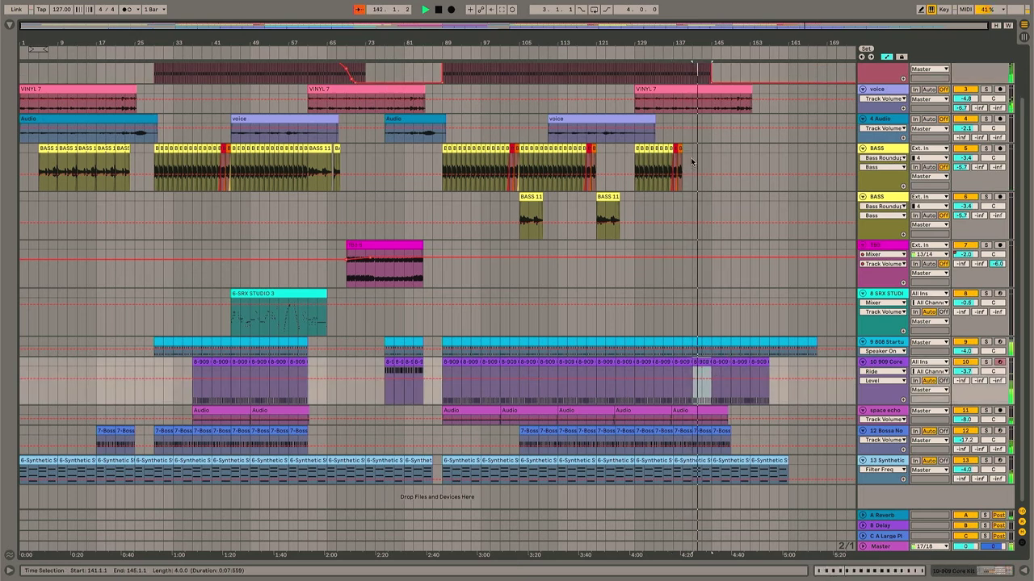
click(640, 155)
key(ctrl+d)
key(ctrl+d)
key(ctrl+d)
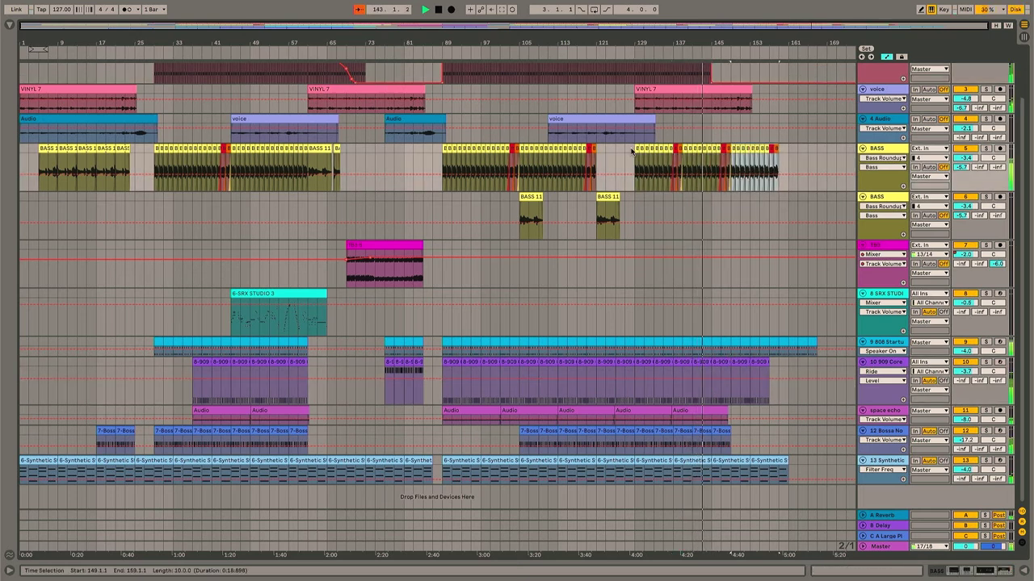
drag(823, 149, 817, 152)
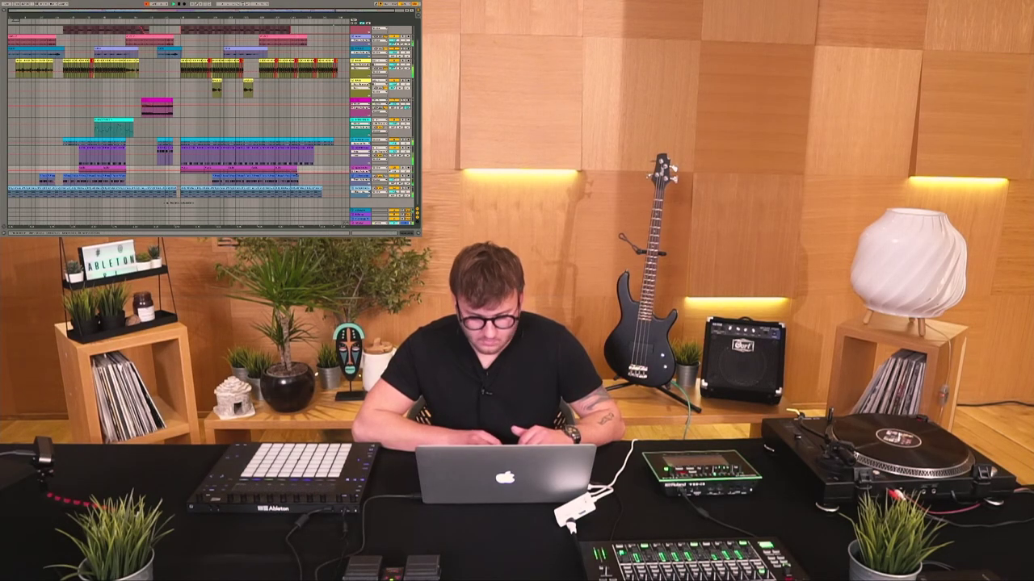
Step: Delete the 909 Core Kit clips after bar 149
click(301, 147)
key(Delete)
click(310, 149)
key(Delete)
drag(312, 18, 312, 16)
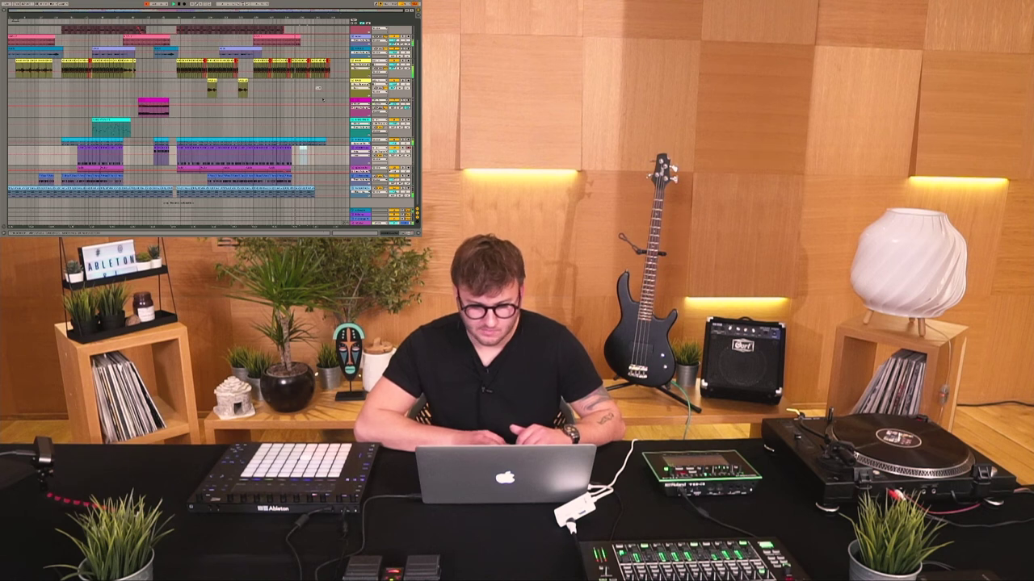
scroll(314, 216, up, 2)
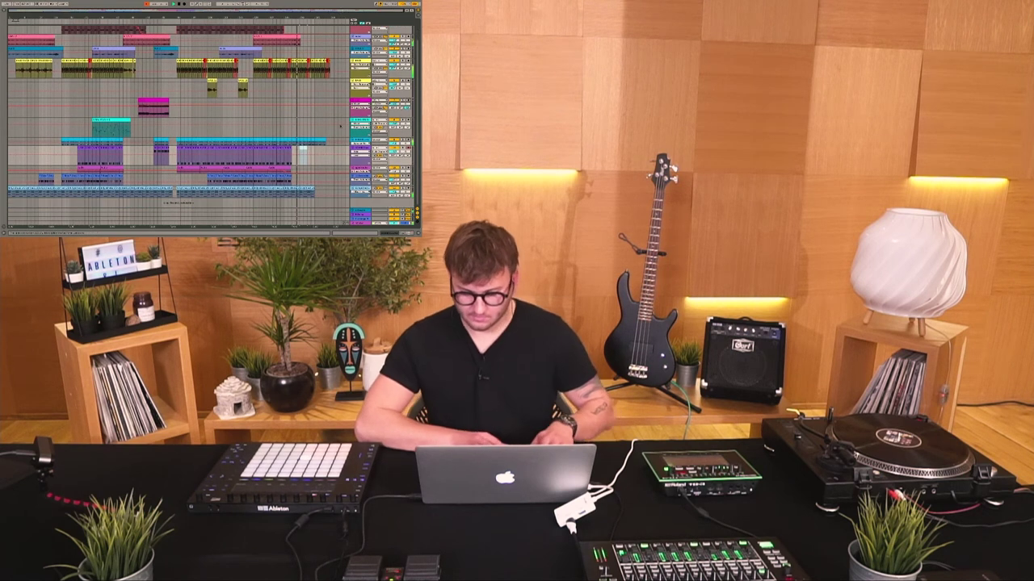
scroll(299, 135, down, 1)
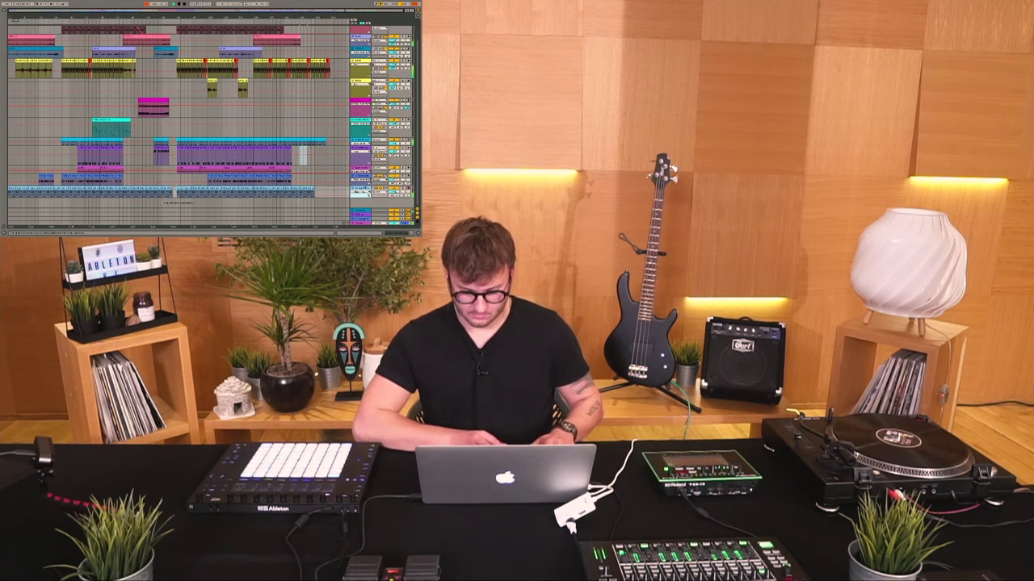
scroll(211, 117, up, 2)
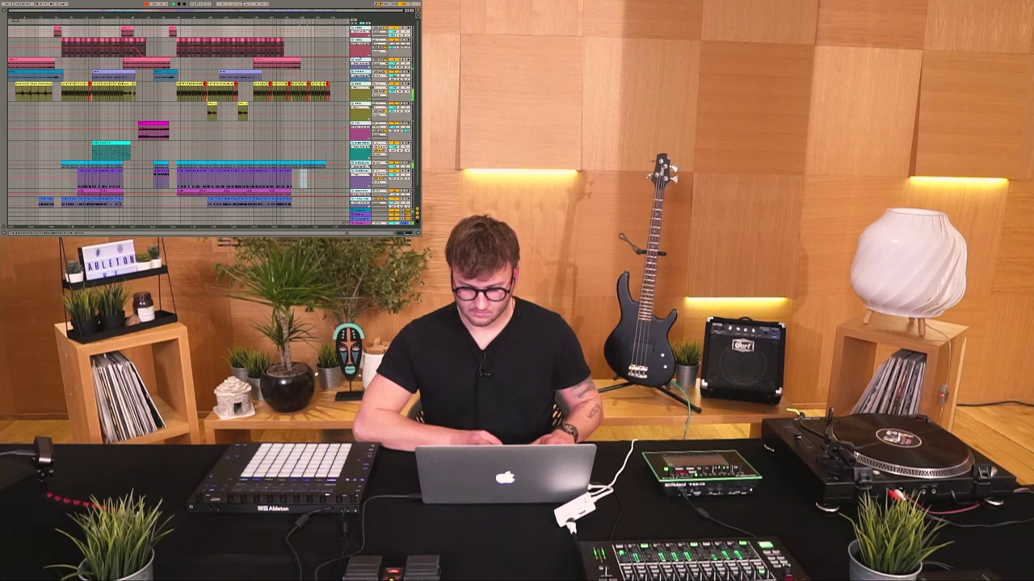
scroll(212, 117, down, 1)
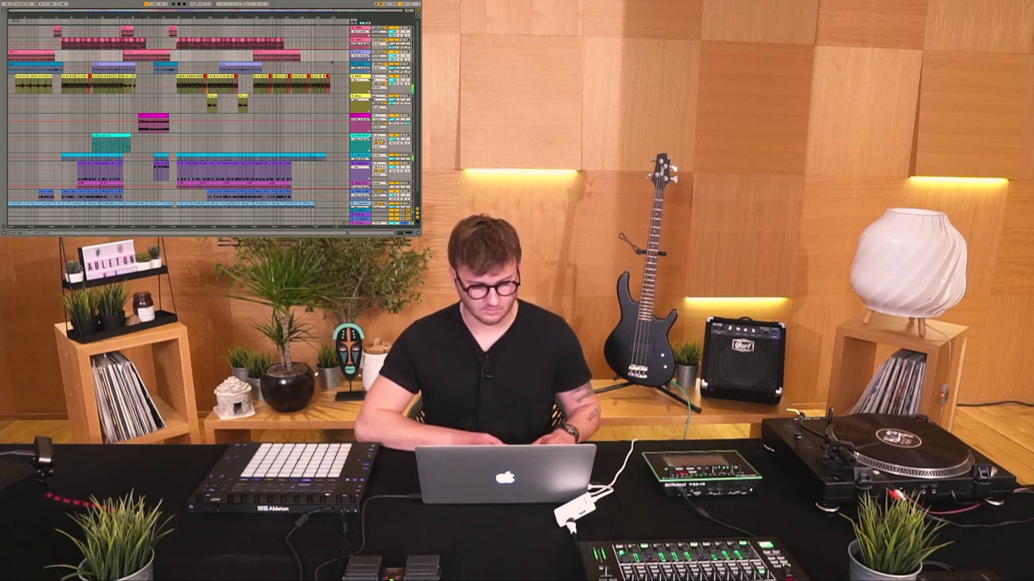
Step: Duplicate the 4 Audio track and delete every clip on the copy except the opening Audio clip
click(360, 64)
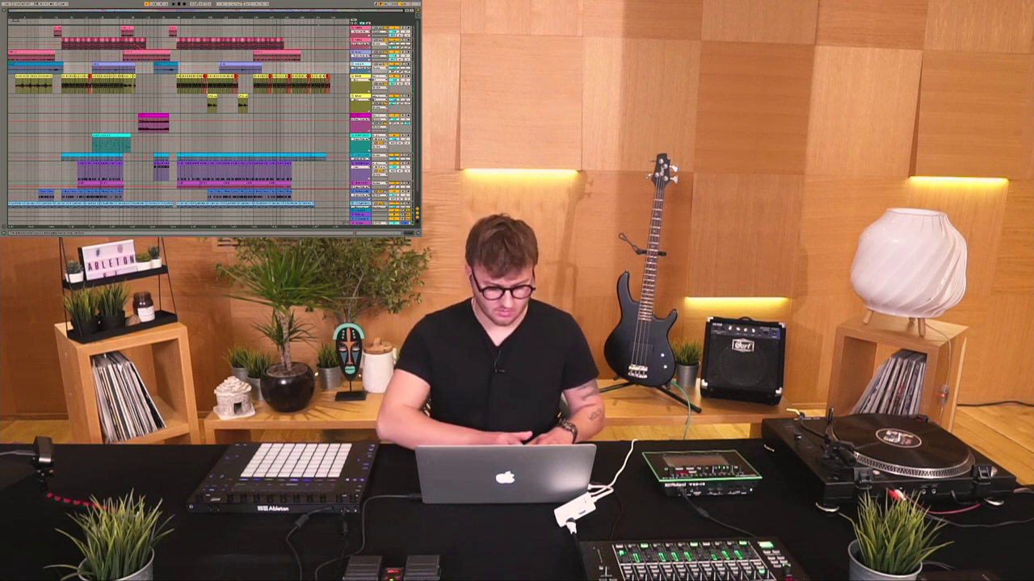
key(super+d)
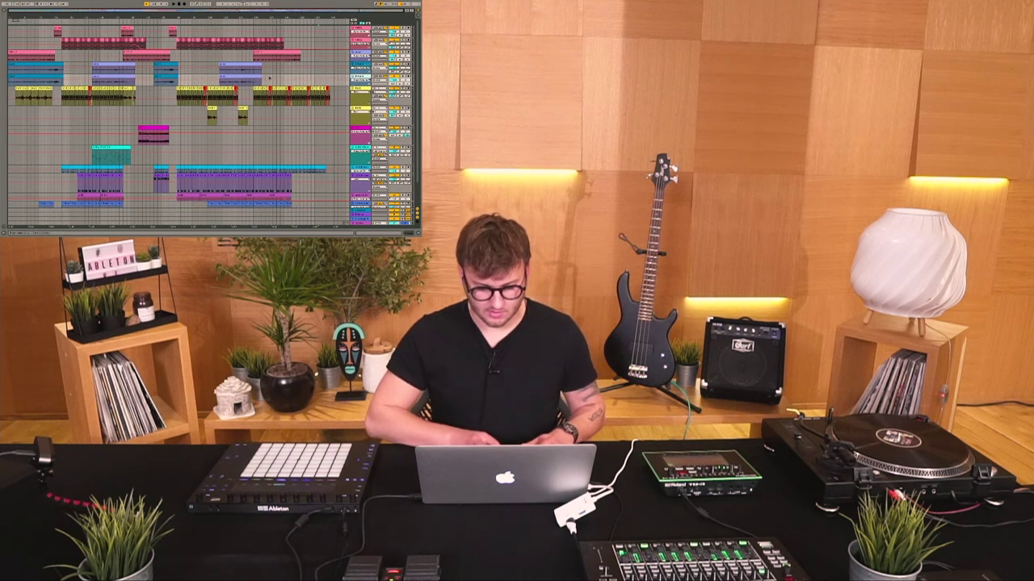
drag(268, 79, 124, 78)
key(Delete)
Step: Move the opening Audio clip on the duplicated 5 Audio track to bar 129 and start playback
drag(36, 79, 283, 79)
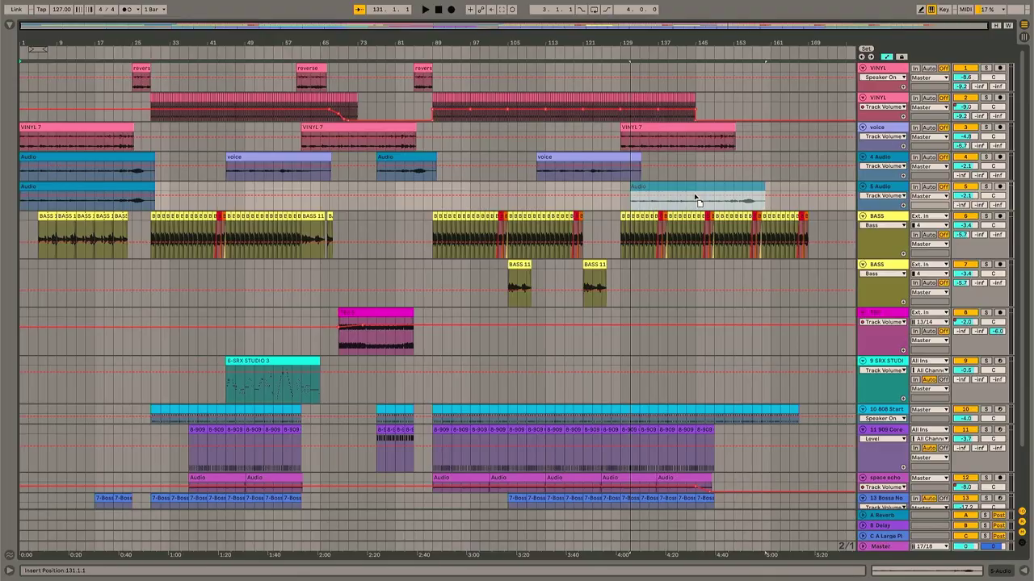
drag(696, 199, 687, 197)
key(space)
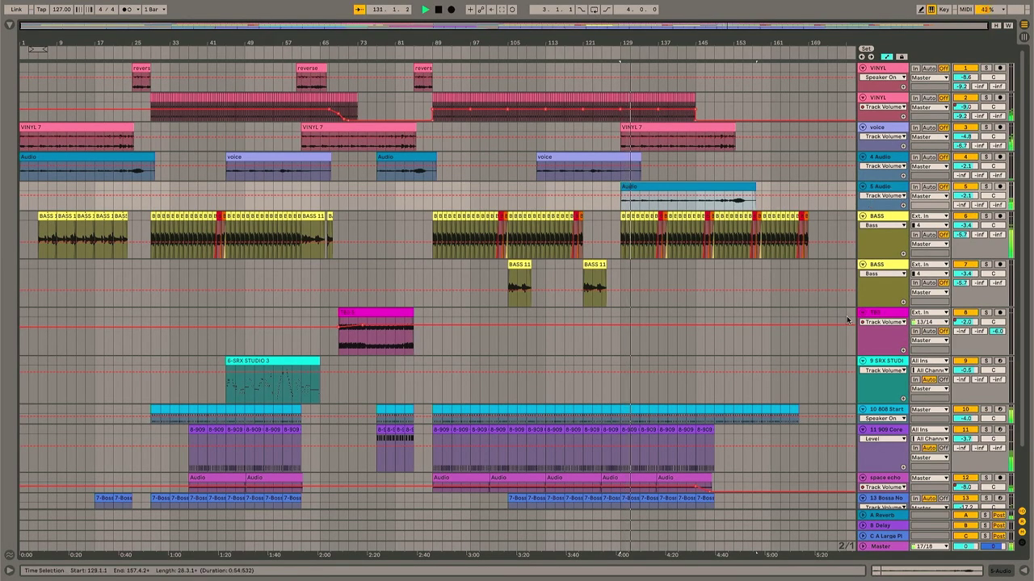
Step: Reduce the heights of the duplicated BASS, TB3 and SRX STUDIO tracks in the arrangement
scroll(896, 226, down, 3)
drag(892, 239, 893, 220)
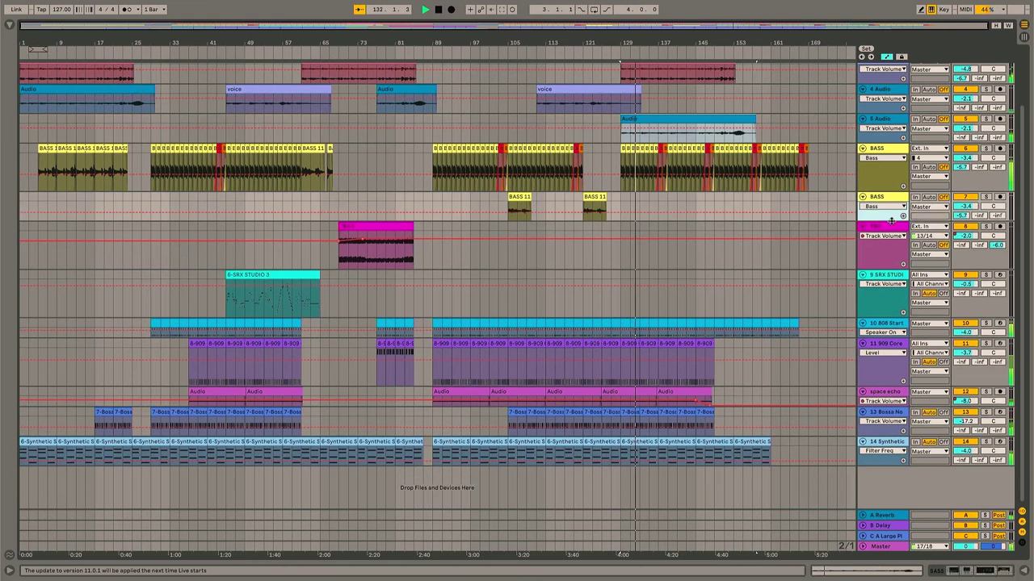
drag(885, 266, 885, 249)
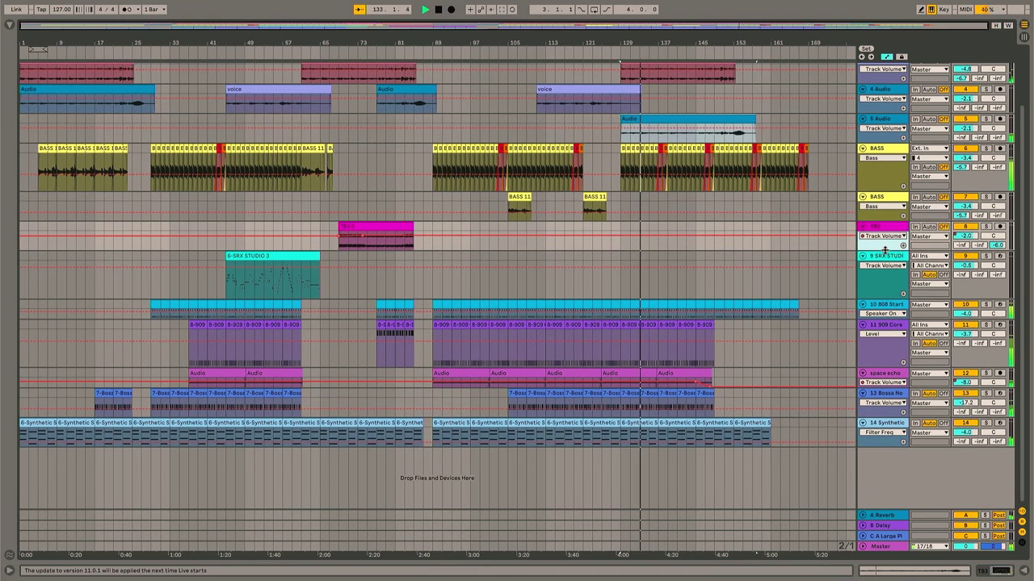
mouse_move(879, 298)
mouse_down()
mouse_move(881, 276)
mouse_move(883, 285)
mouse_up()
scroll(885, 330, up, 3)
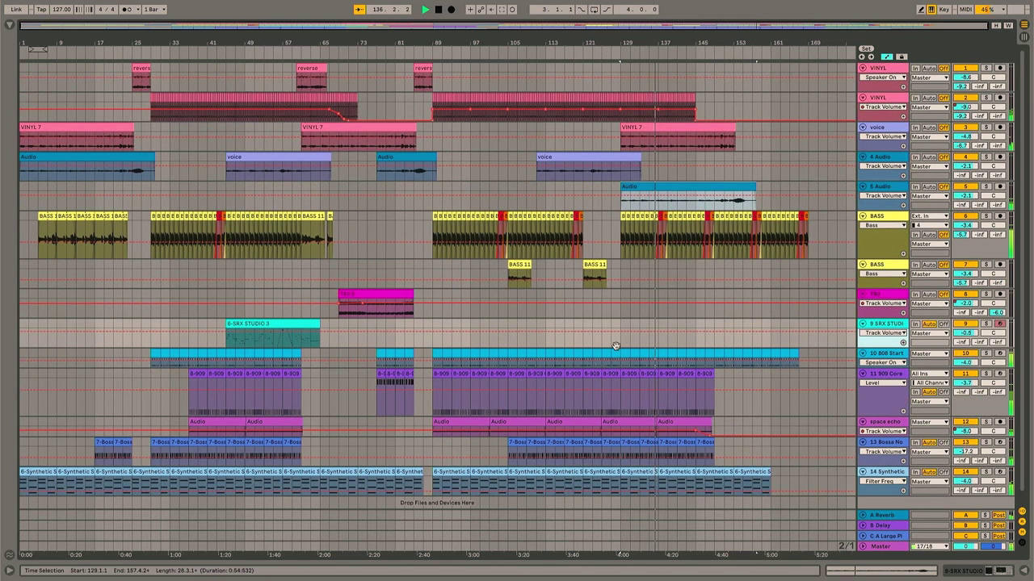
scroll(616, 348, down, 1)
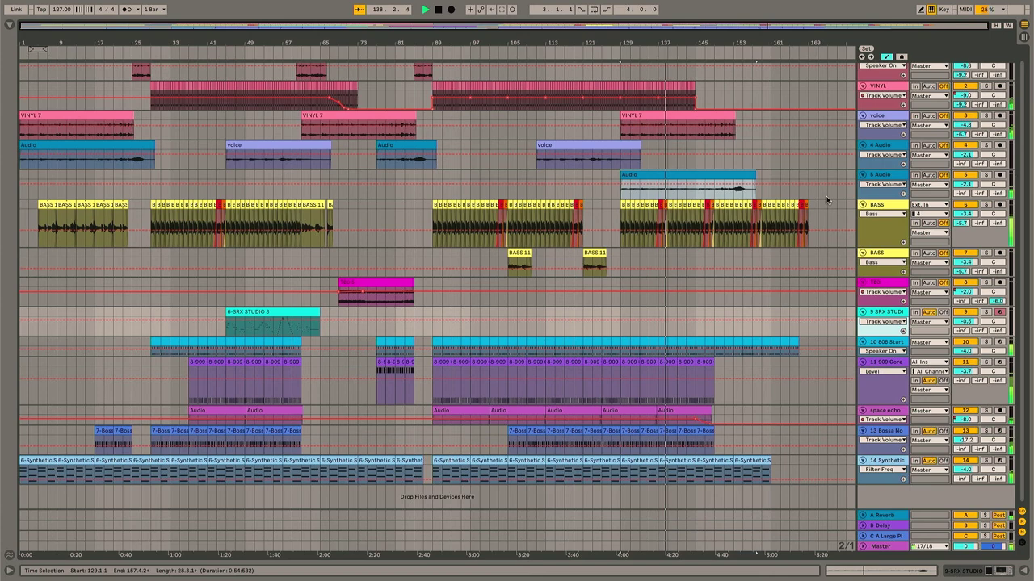
scroll(834, 214, up, 1)
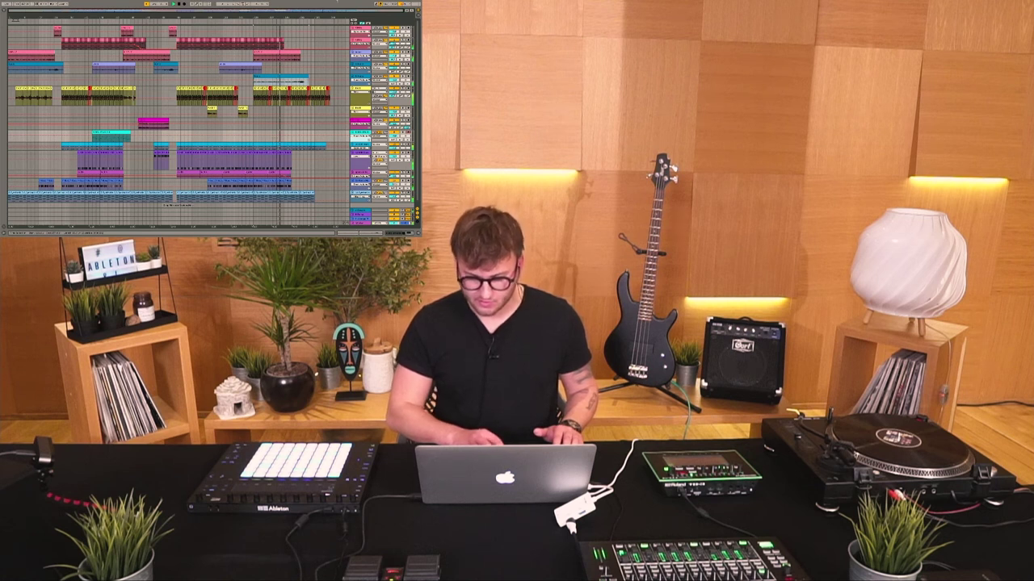
click(291, 115)
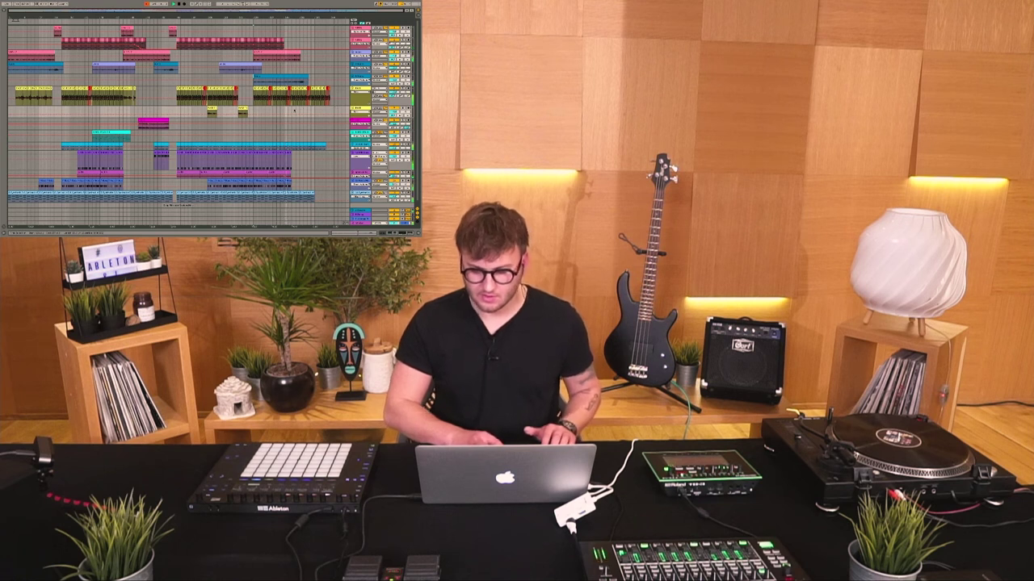
drag(291, 111, 348, 31)
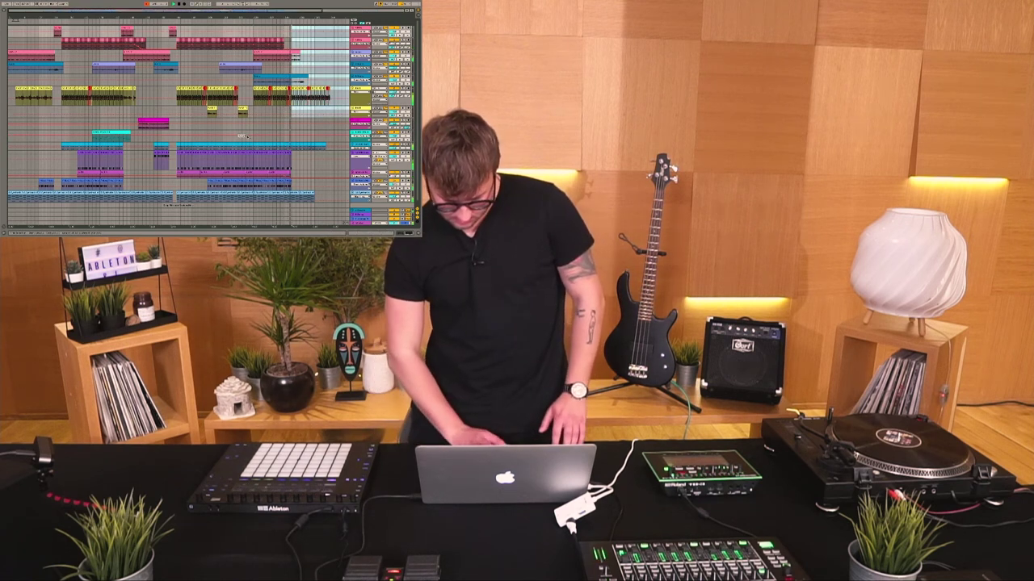
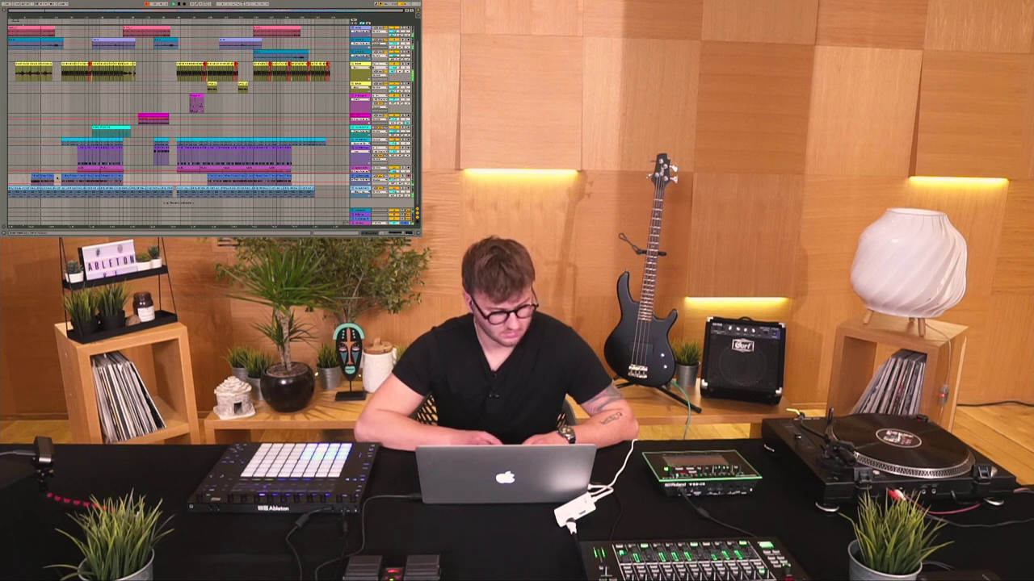
Step: Open the Bossa Nova track's device chain, check the devices up to the EQ, and hide the device view again
double_click(361, 176)
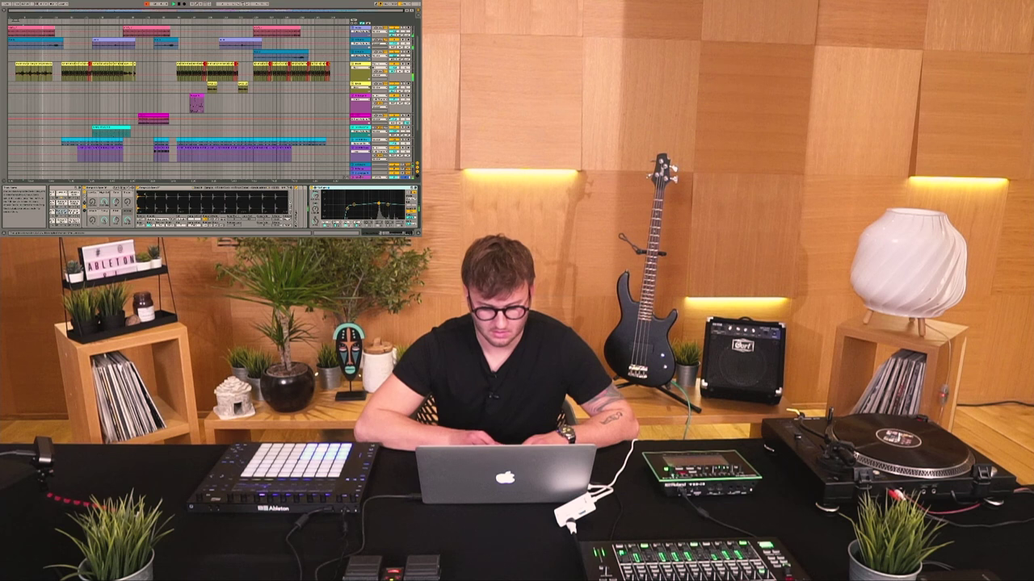
scroll(355, 206, right, 2)
click(356, 204)
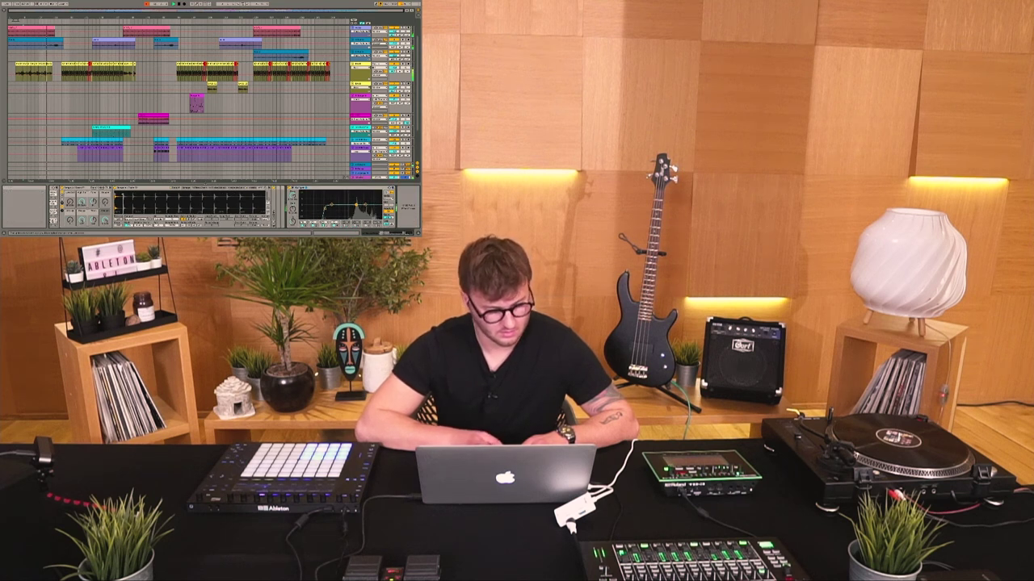
click(418, 233)
scroll(169, 130, up, 3)
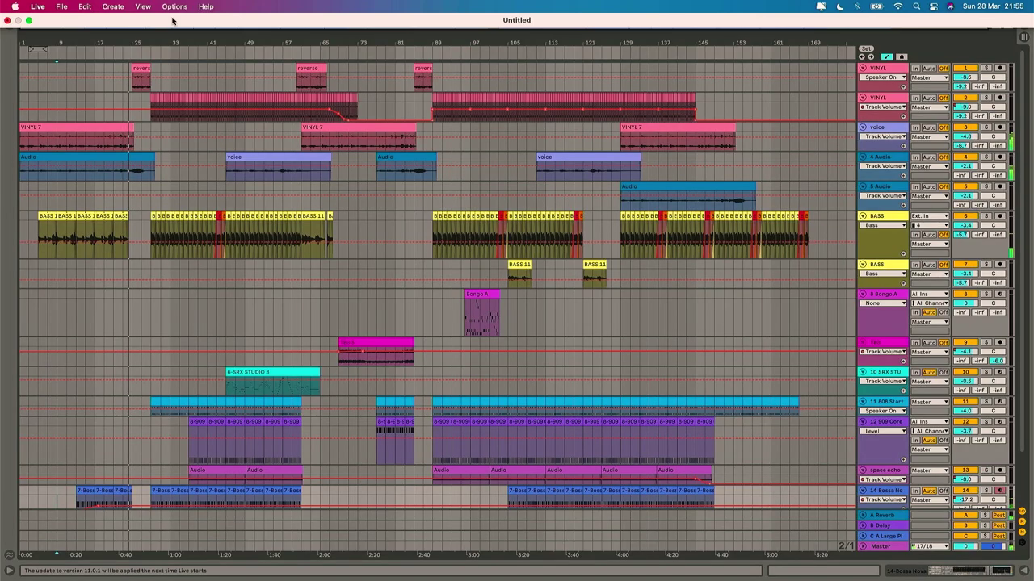
Step: Show the Synthetic Strings device of the 15 Synthetic track and keep the full arrangement in view
scroll(153, 196, down, 5)
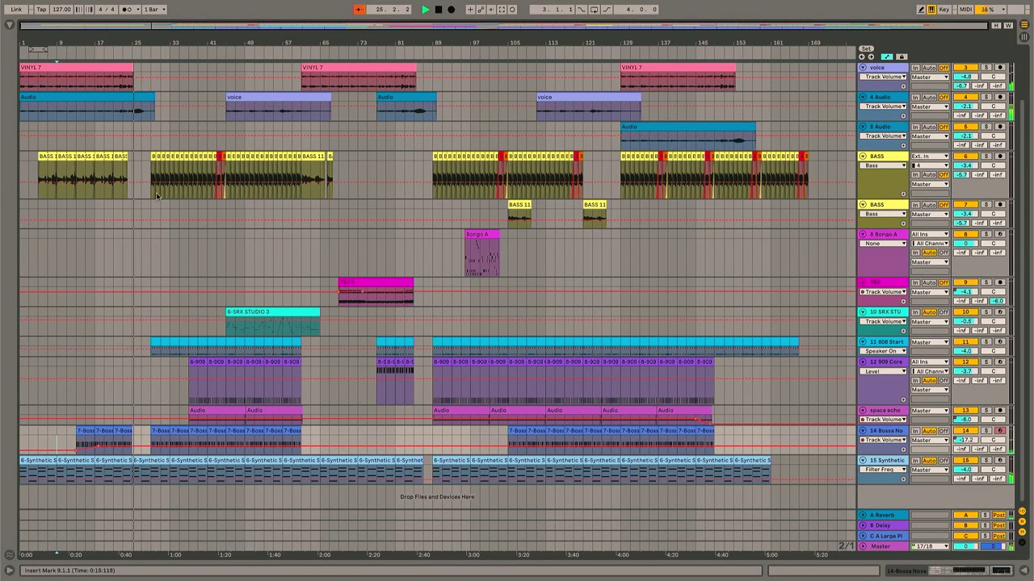
double_click(877, 461)
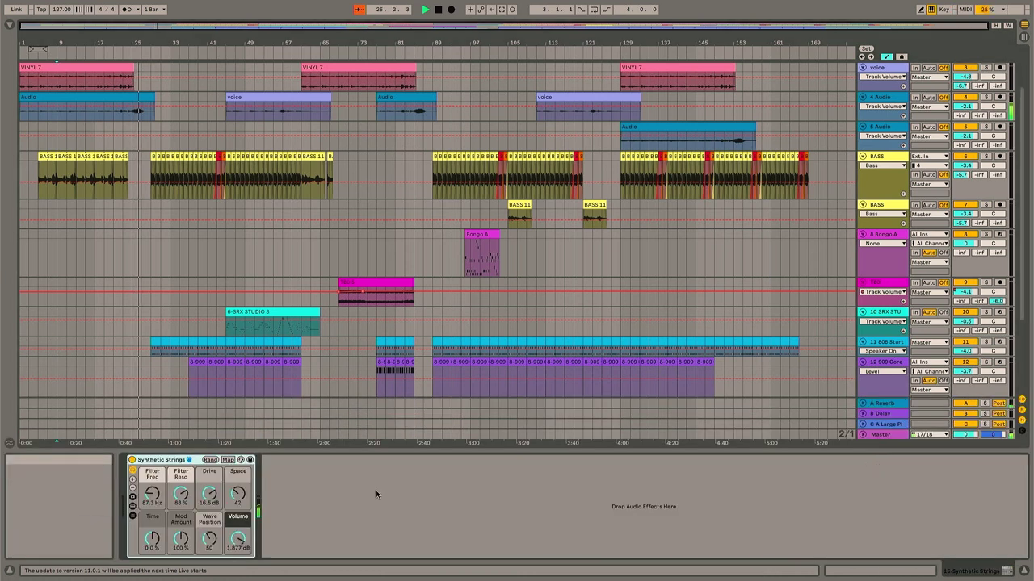
scroll(351, 271, down, 5)
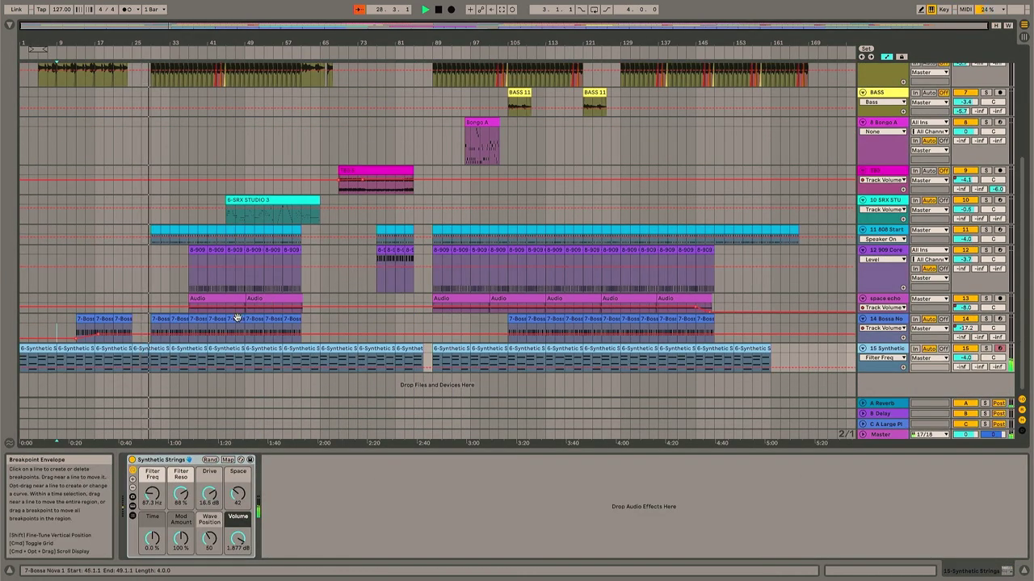
drag(154, 25, 154, 26)
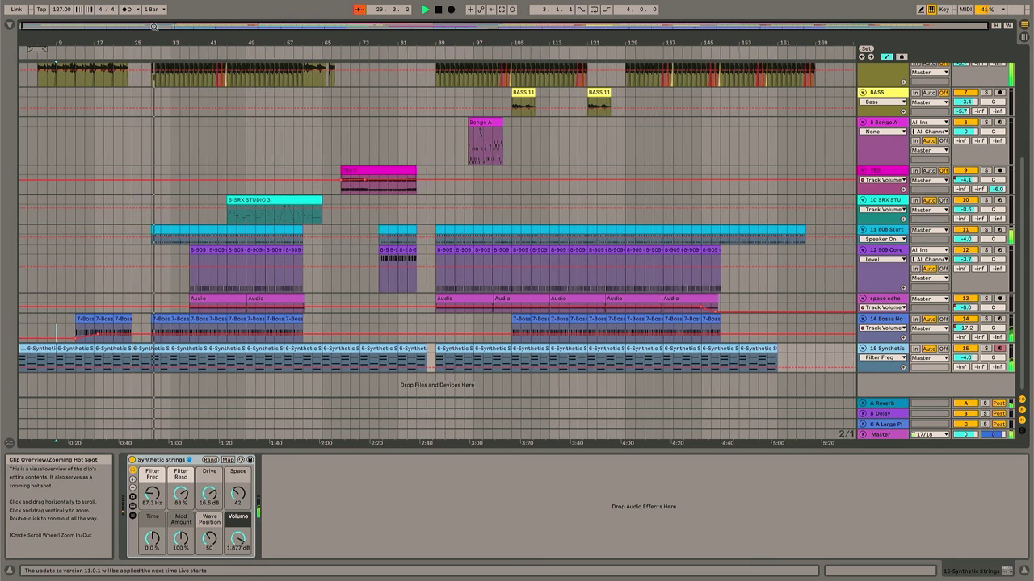
drag(421, 25, 421, 23)
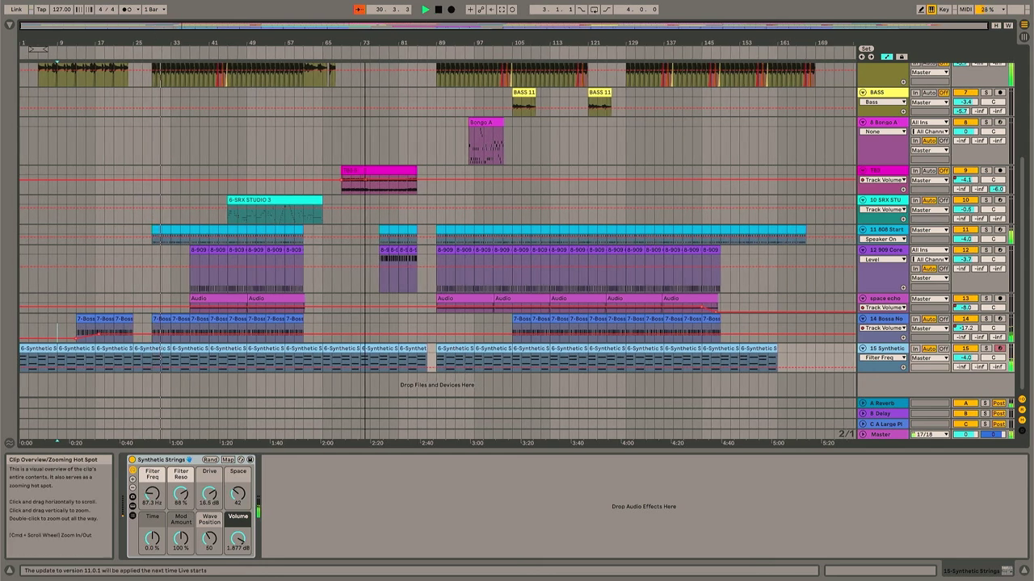
Step: Enable automation arming, switch on arrangement recording and toggle playback
click(482, 10)
scroll(529, 163, up, 1)
scroll(530, 165, up, 5)
scroll(530, 165, down, 5)
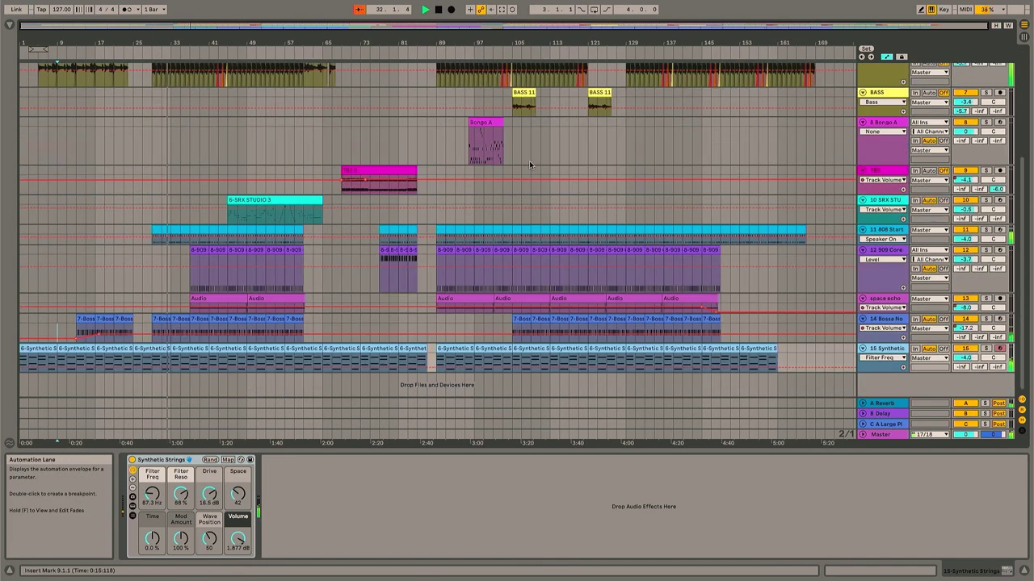
click(452, 10)
key(space)
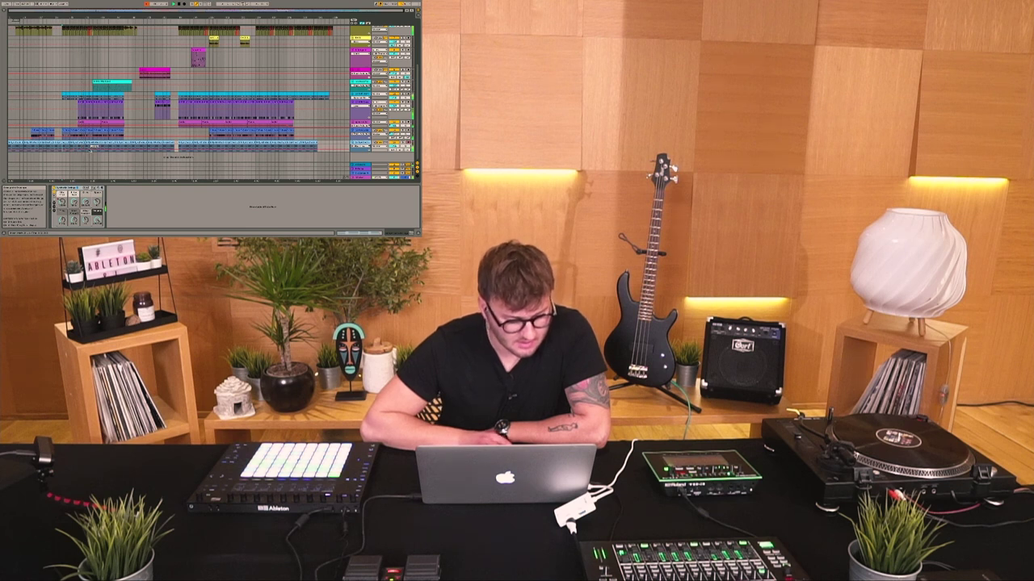
Step: Increase the height of the 15 Synthetic track in the arrangement to make its Filter Freq automation easier to edit
drag(360, 152, 360, 163)
scroll(134, 165, down, 2)
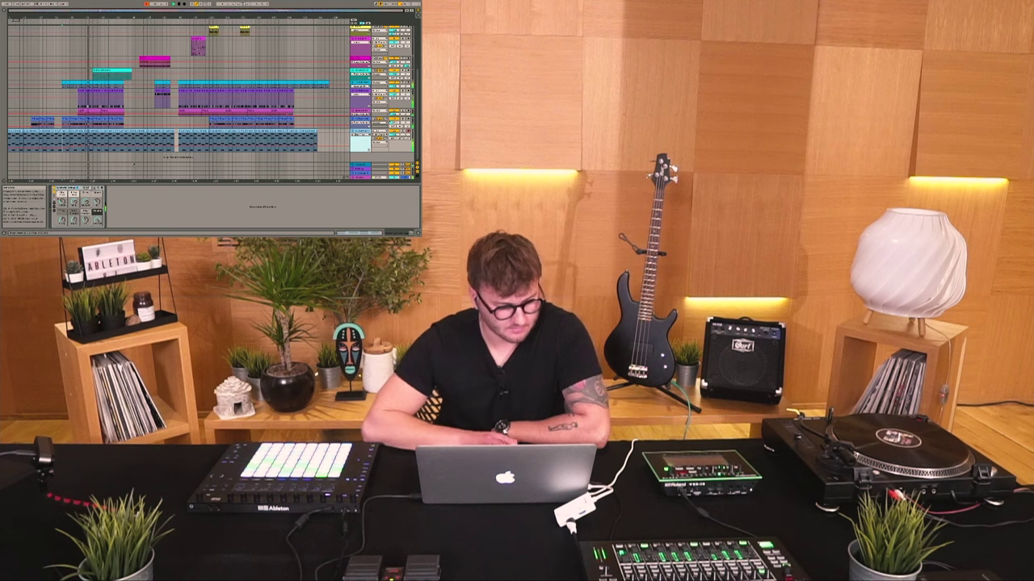
scroll(66, 74, up, 5)
scroll(66, 74, down, 5)
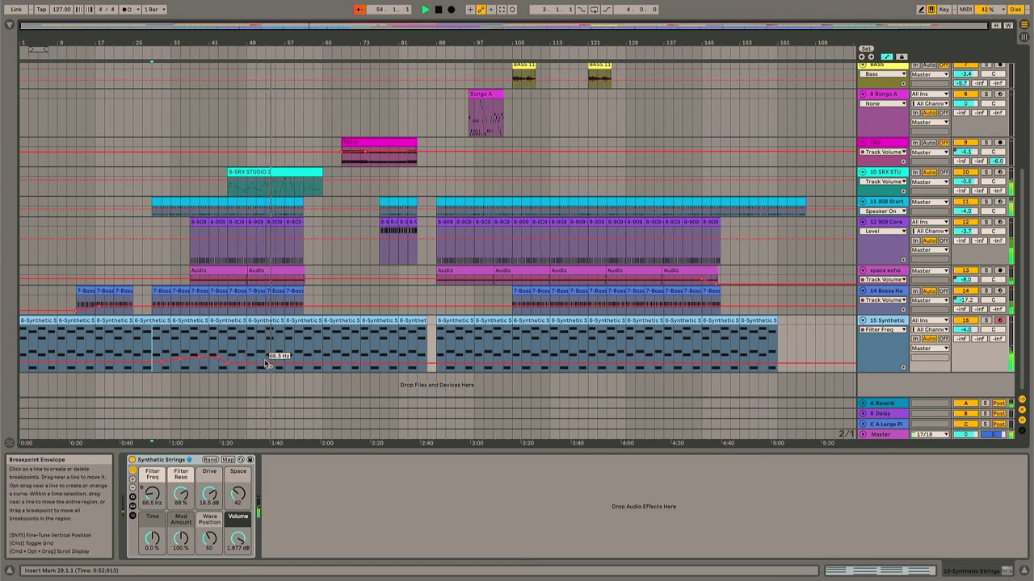
Step: Raise the 15 Synthetic track's Filter Freq automation with breakpoints between about bars 60 and 63
key(Tab)
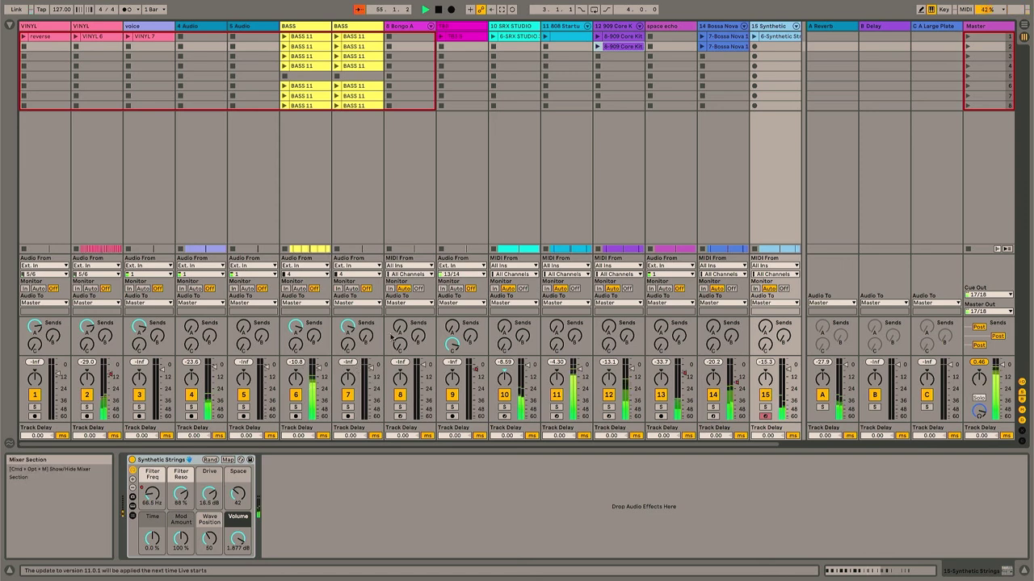
key(Tab)
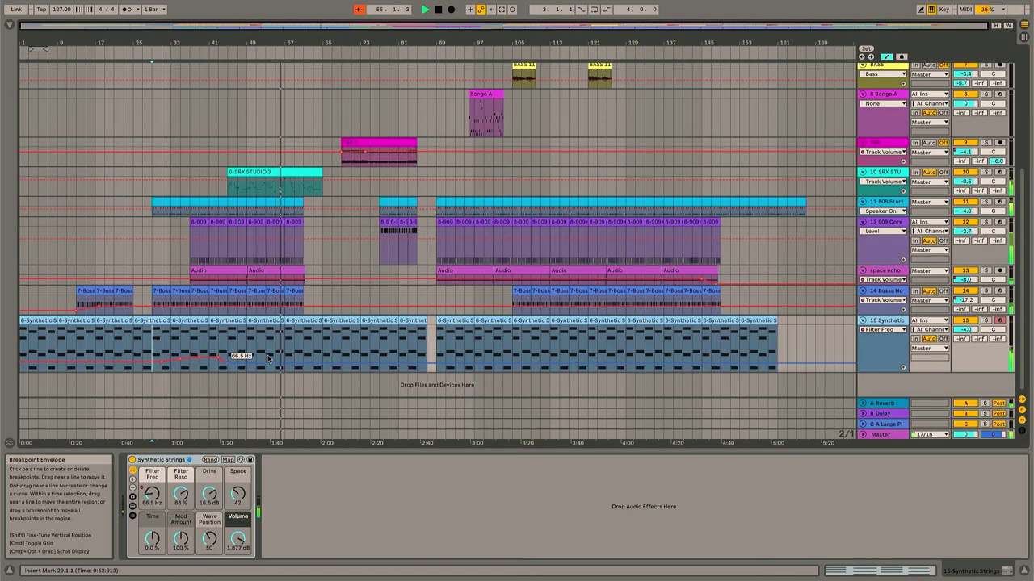
drag(303, 364, 303, 362)
scroll(323, 298, up, 5)
scroll(323, 298, down, 5)
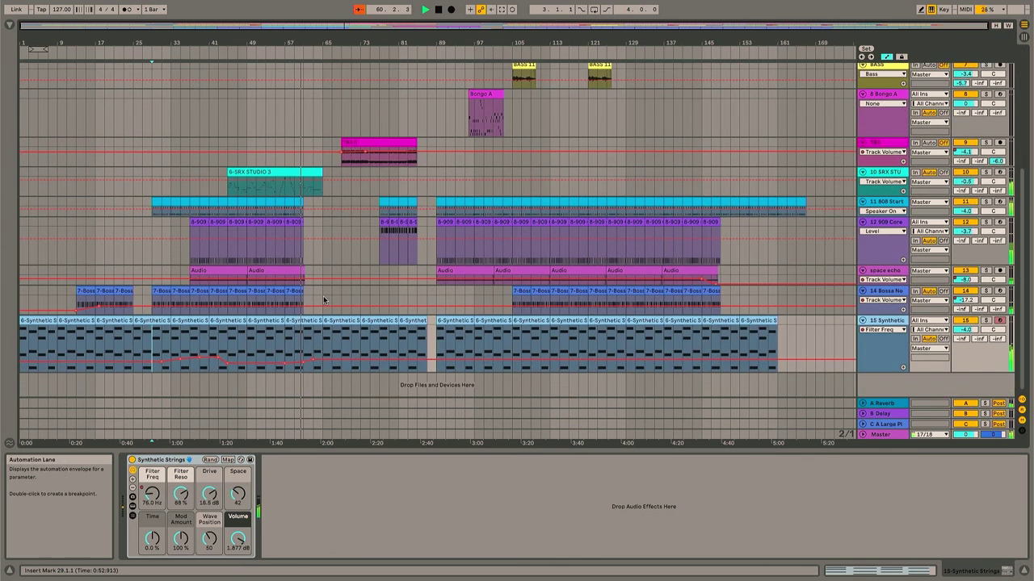
drag(313, 360, 313, 358)
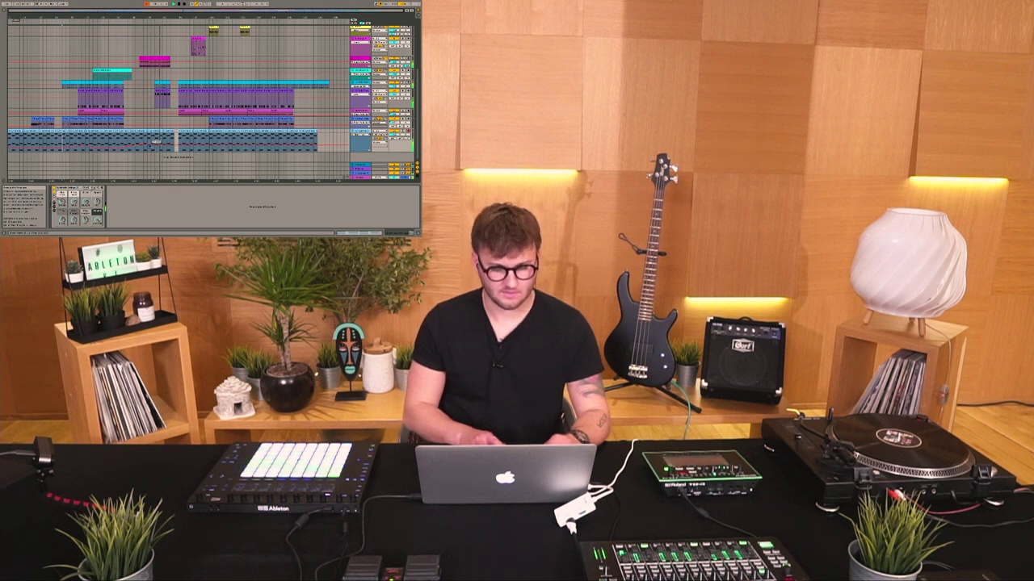
Step: Lower the 15 Synthetic track's Filter Freq automation between about bars 84 and 89
scroll(178, 97, up, 5)
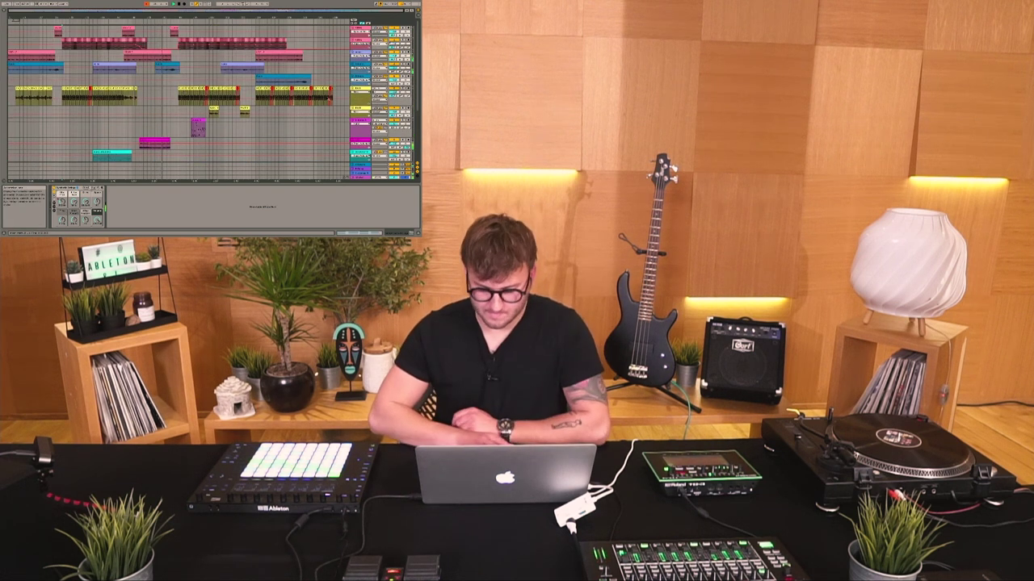
scroll(178, 97, down, 5)
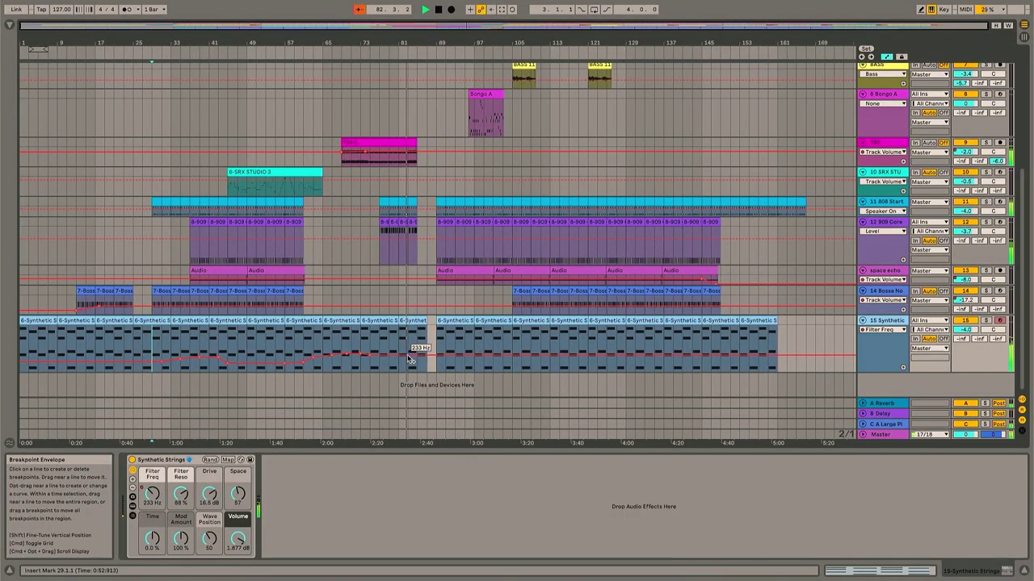
mouse_move(416, 355)
mouse_down()
mouse_move(423, 342)
mouse_move(436, 360)
mouse_up()
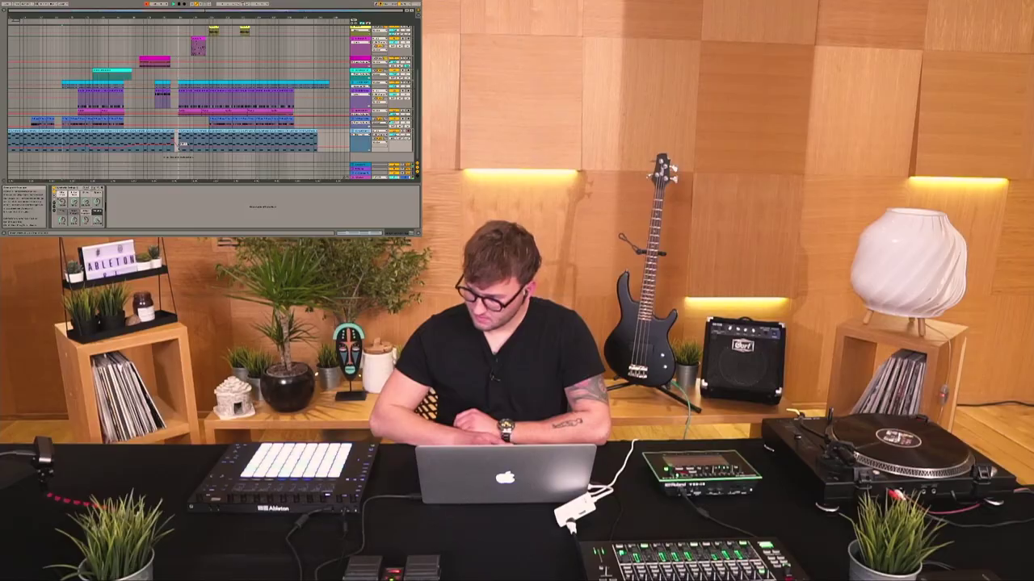
scroll(177, 96, up, 5)
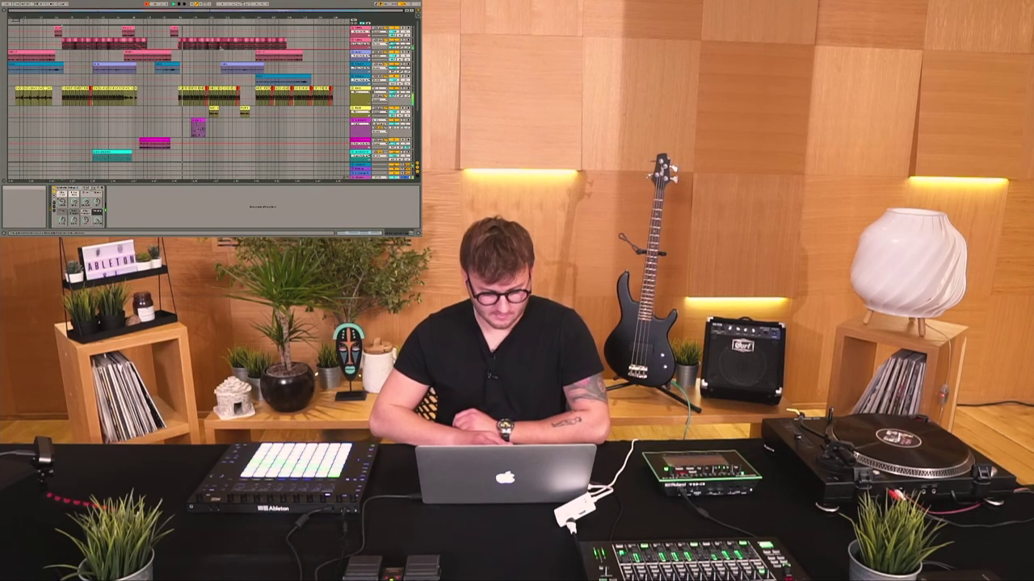
scroll(178, 97, down, 5)
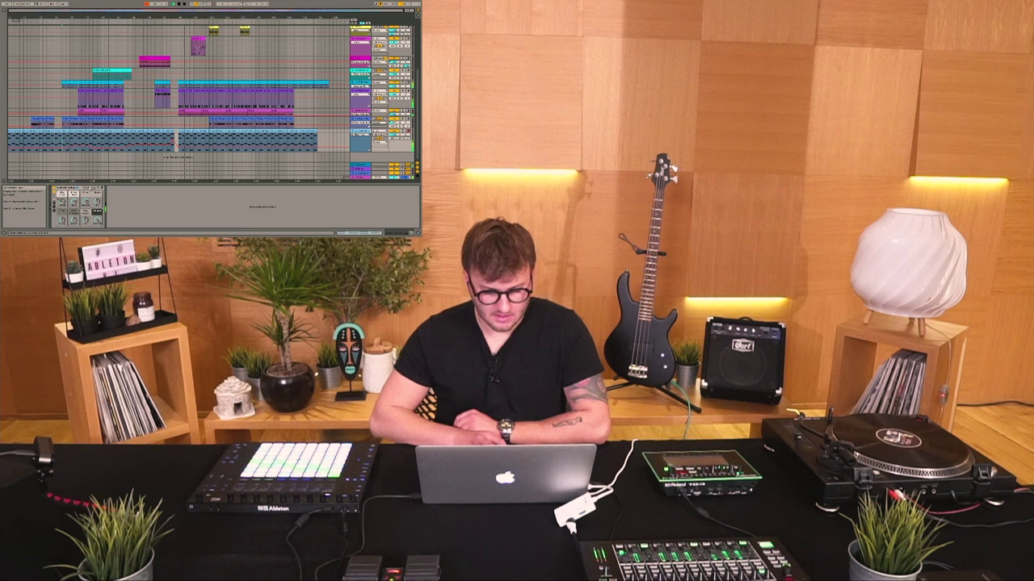
Step: Move the Bongo A clip to about bar 97 and open it in an enlarged MIDI note editor
drag(197, 38, 193, 40)
click(194, 39)
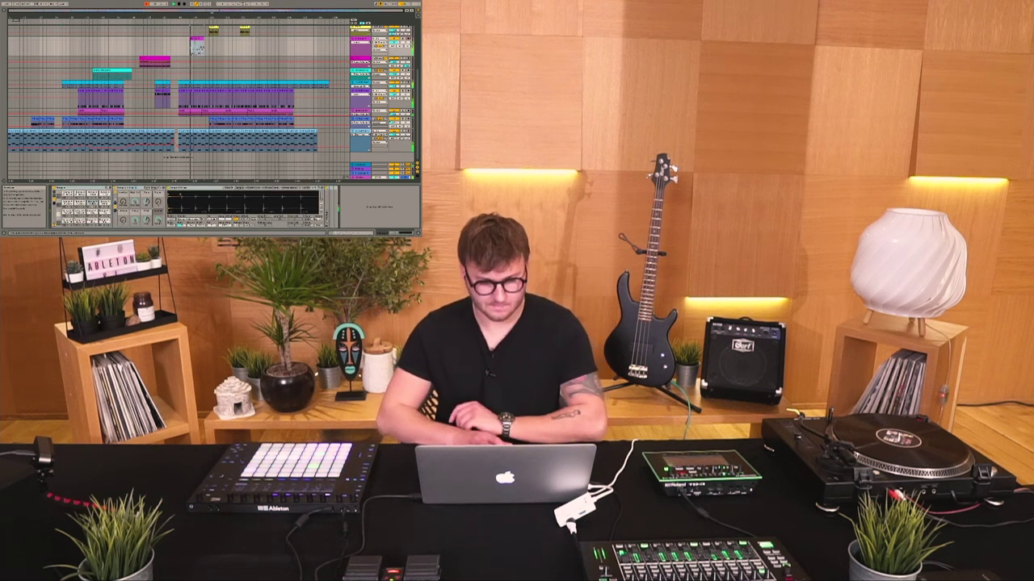
drag(197, 40, 200, 41)
key(space)
double_click(201, 41)
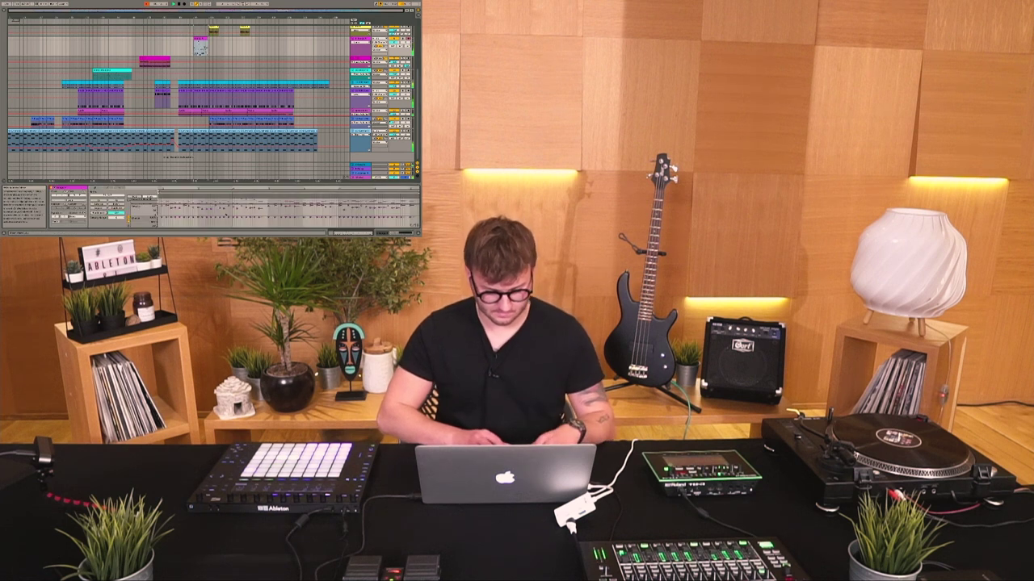
drag(209, 185, 162, 105)
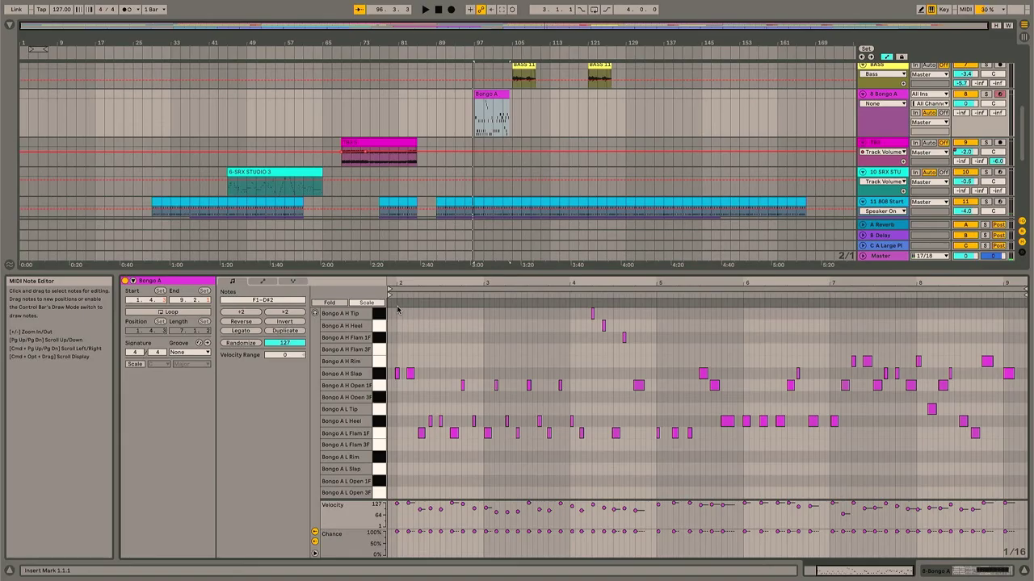
Step: Shift all Bongo A notes so the first falls on 2.1.1, and set the clip start to 2.1.1
click(397, 302)
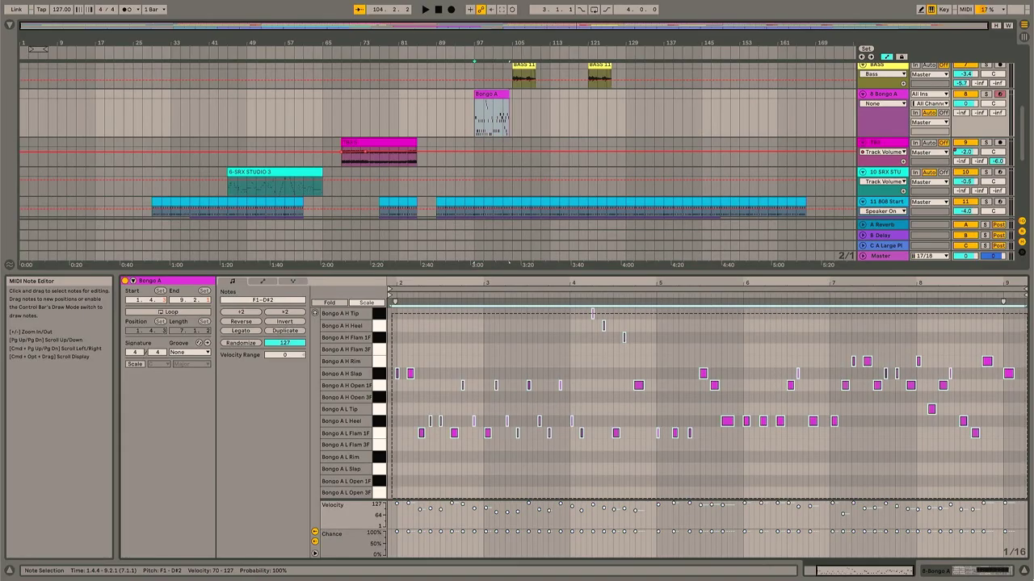
key(space)
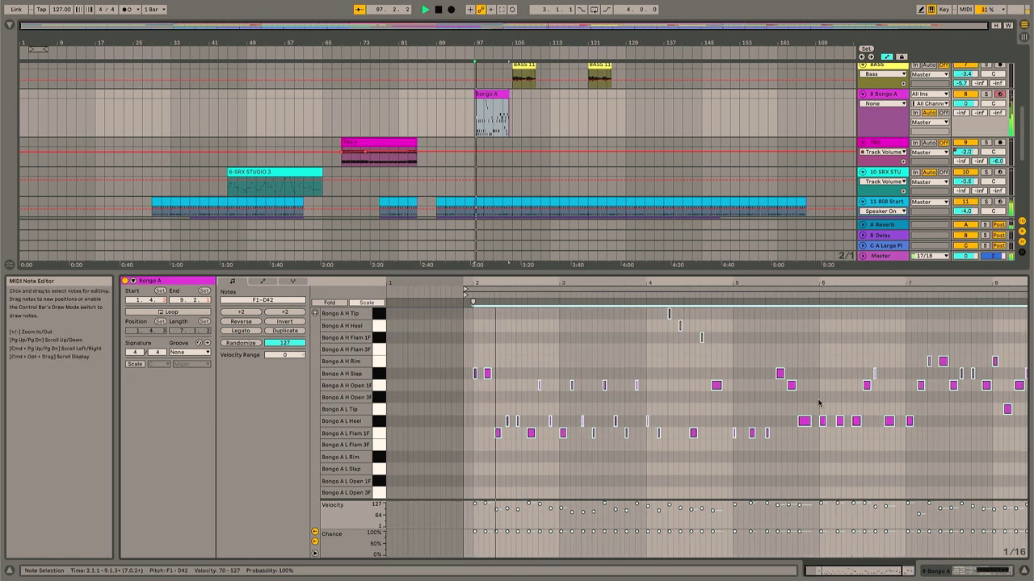
click(533, 365)
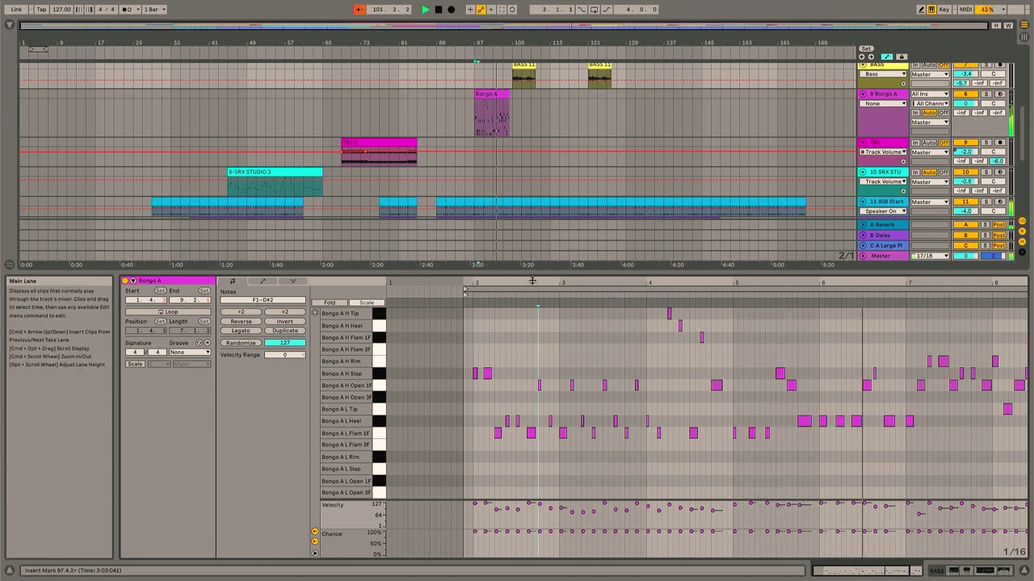
click(464, 294)
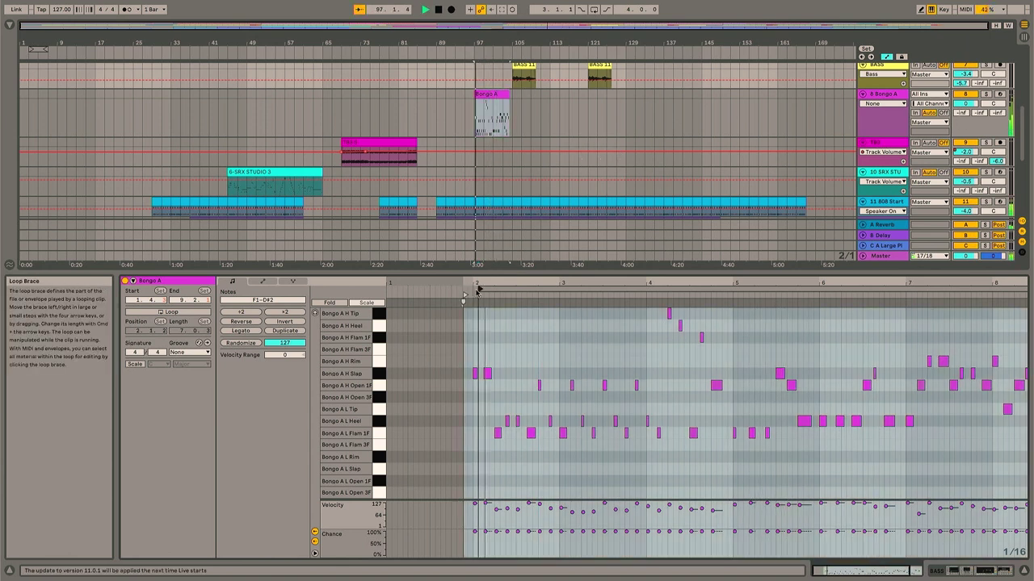
key(space)
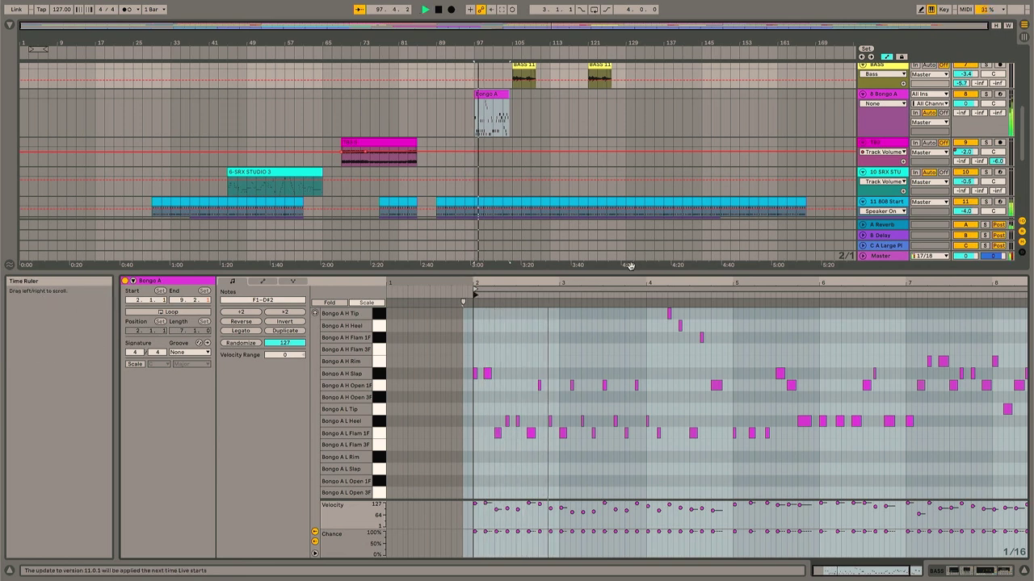
Step: Select the 8 Bongo A track in the arrangement
click(887, 104)
click(888, 95)
click(888, 95)
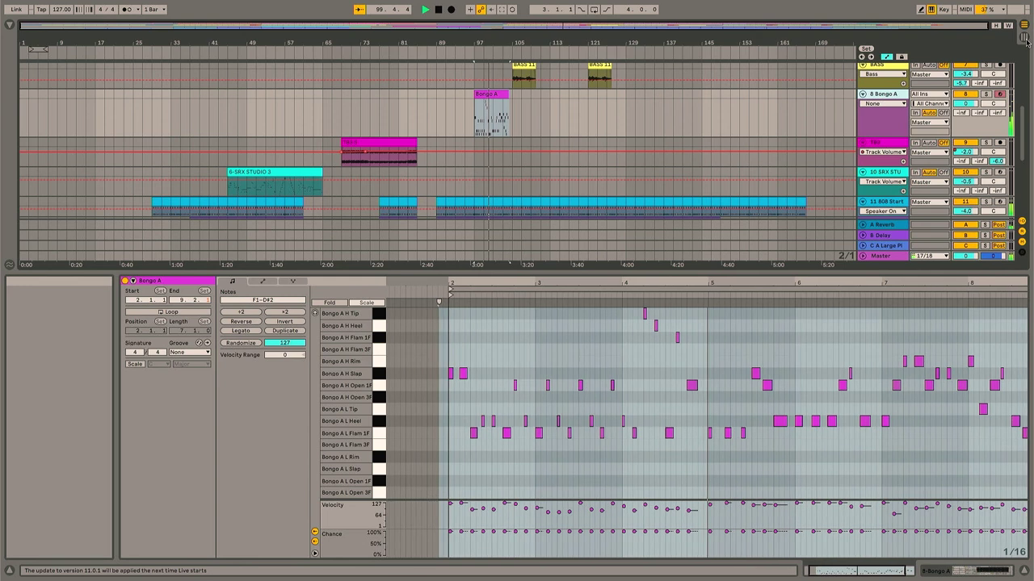
Step: Raise the 8 Bongo A track's send C to -12.0 dB in the Session view mixer and show its device chain
click(1024, 38)
drag(399, 168, 400, 89)
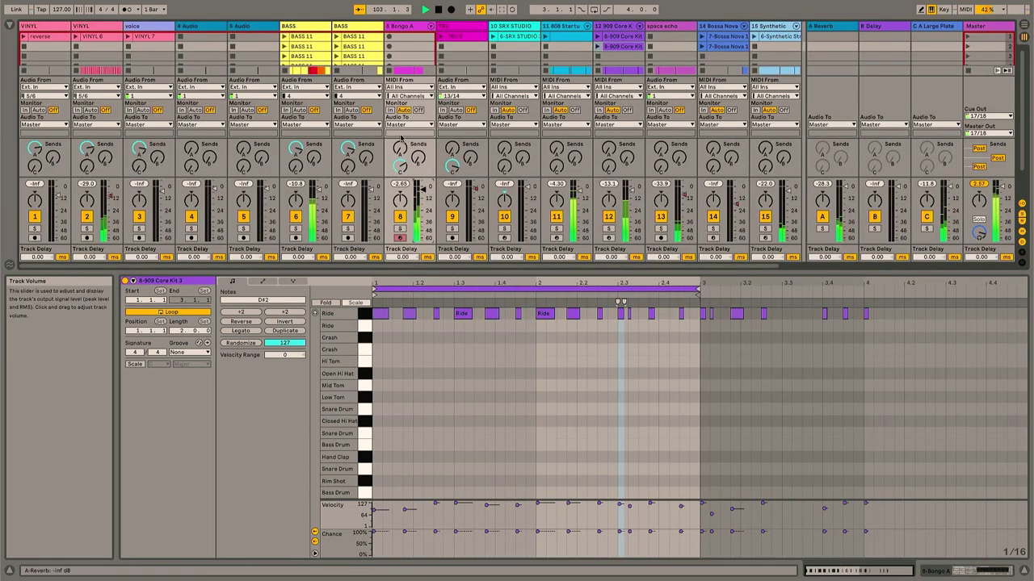
key(shift+Tab)
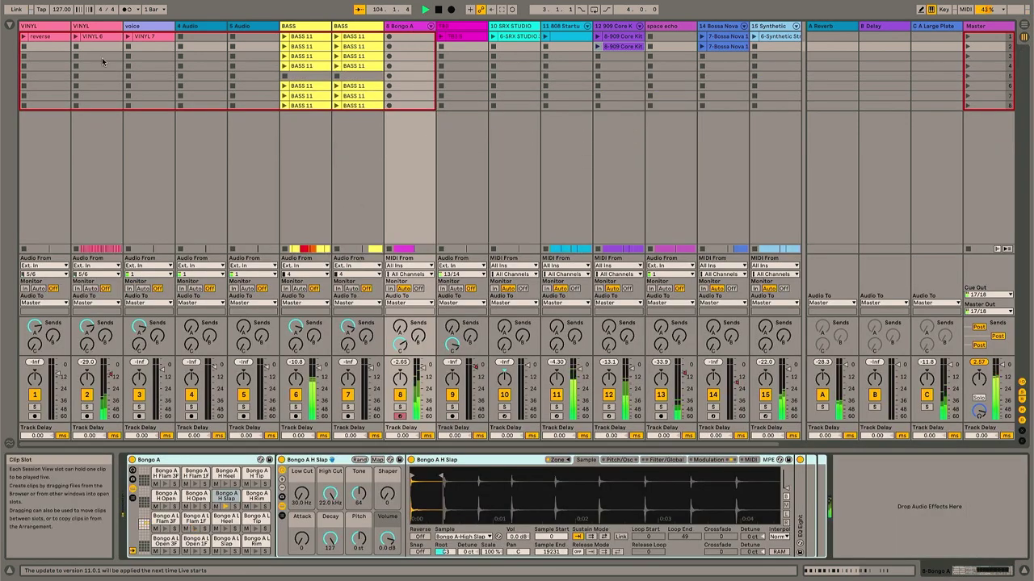
Step: Add EQ Eight from the EQ & Filters audio effects to the 8 Bongo A track and cut its low end
click(9, 26)
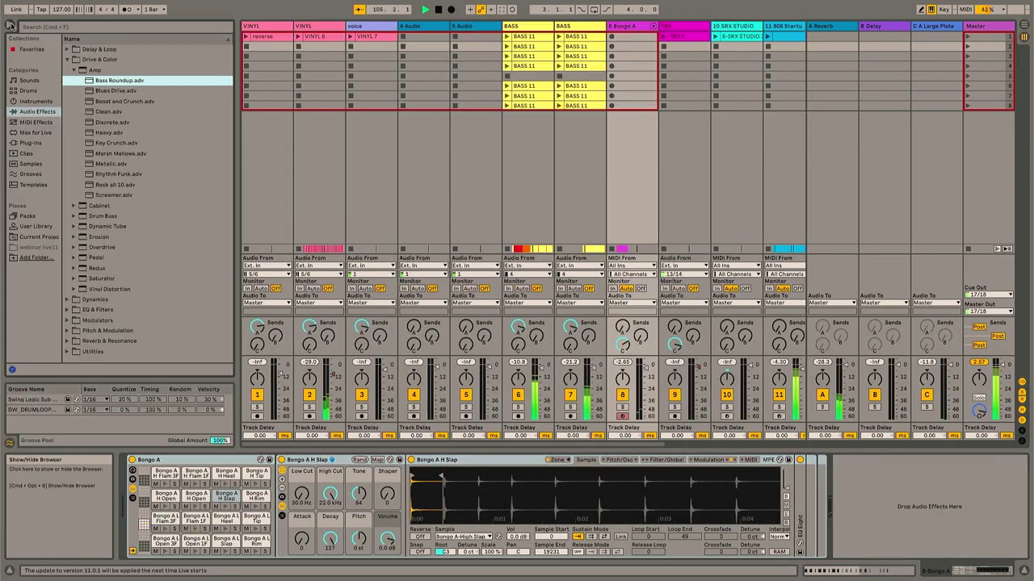
click(42, 117)
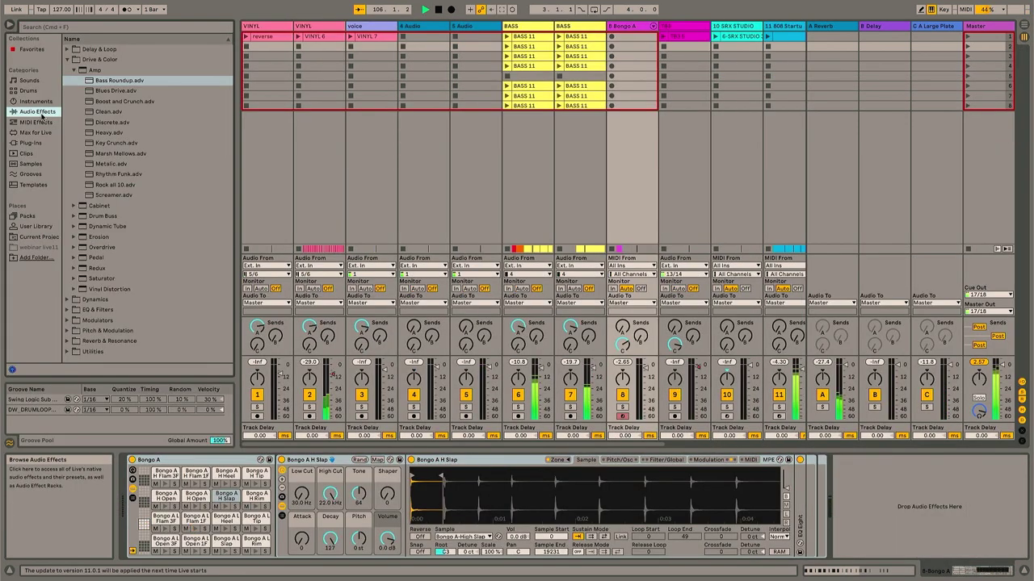
click(74, 71)
click(67, 60)
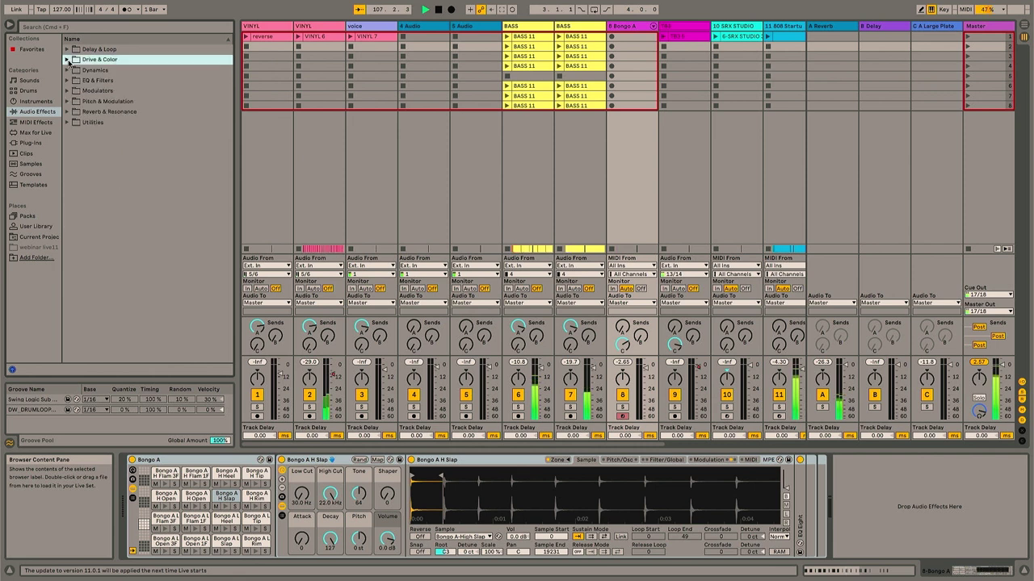
click(68, 81)
click(111, 114)
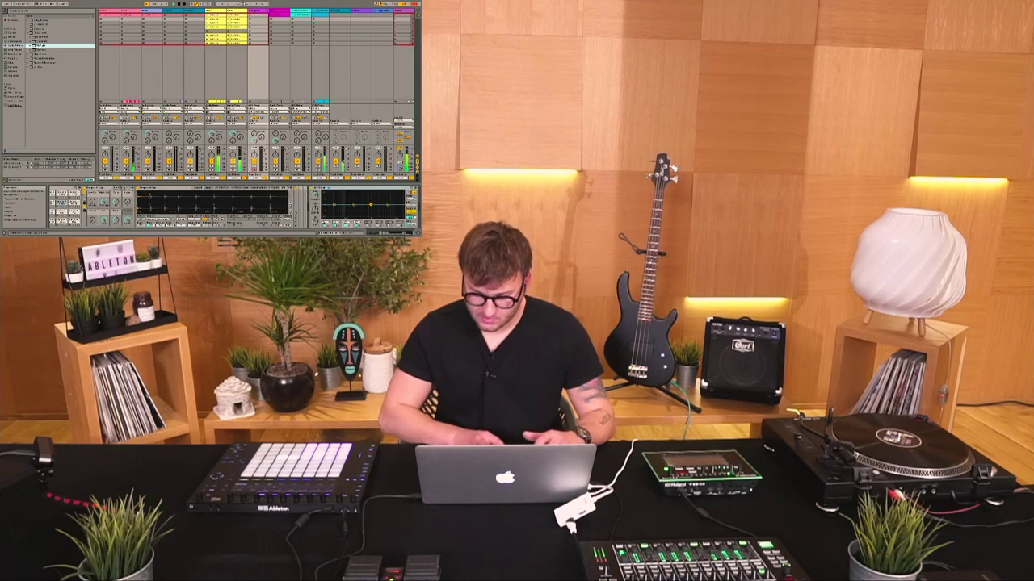
click(326, 223)
click(328, 215)
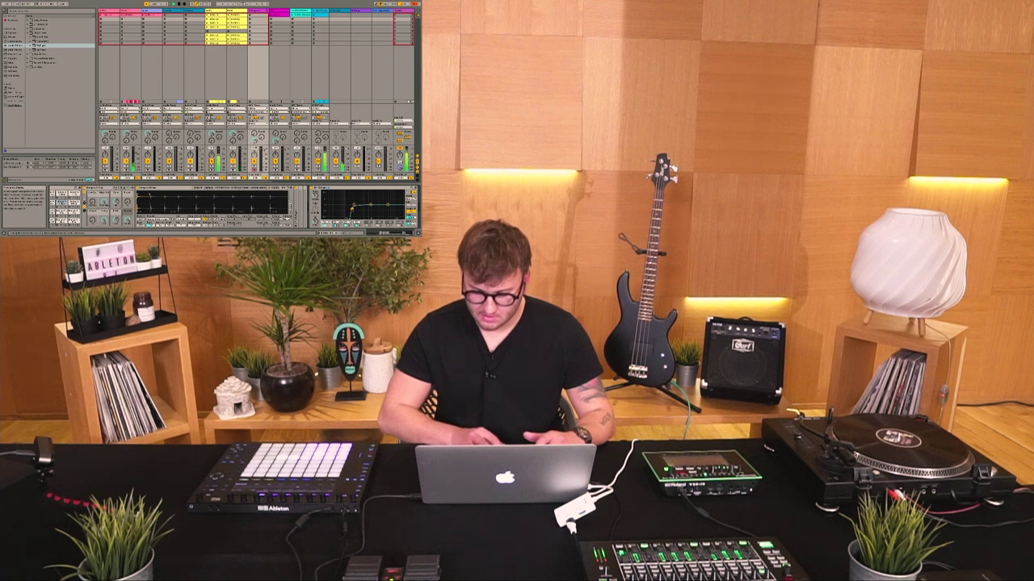
Step: Paste a copy of the Bongo A clip at bar 117 in the arrangement
key(Tab)
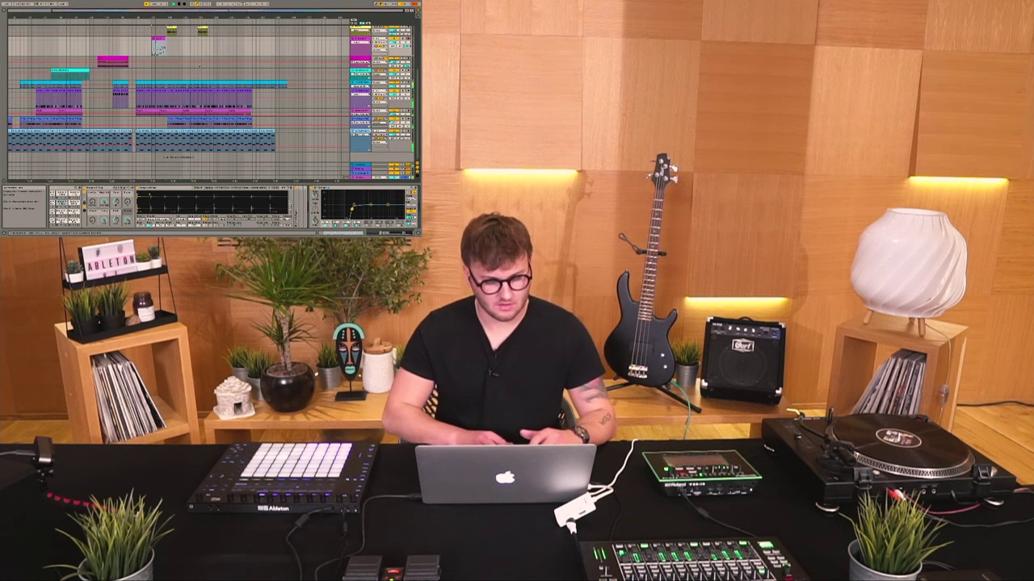
scroll(198, 67, up, 5)
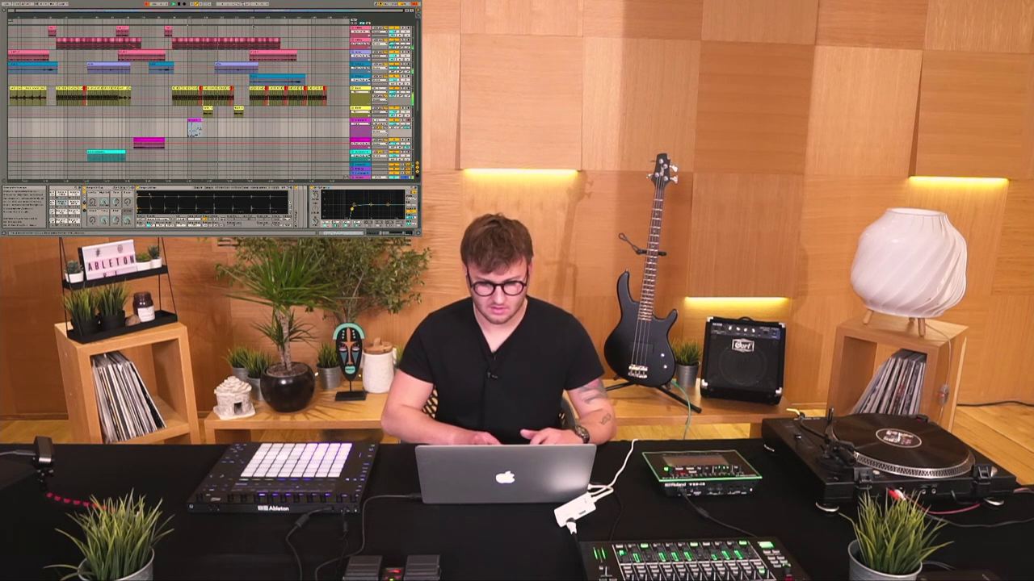
drag(250, 12, 249, 9)
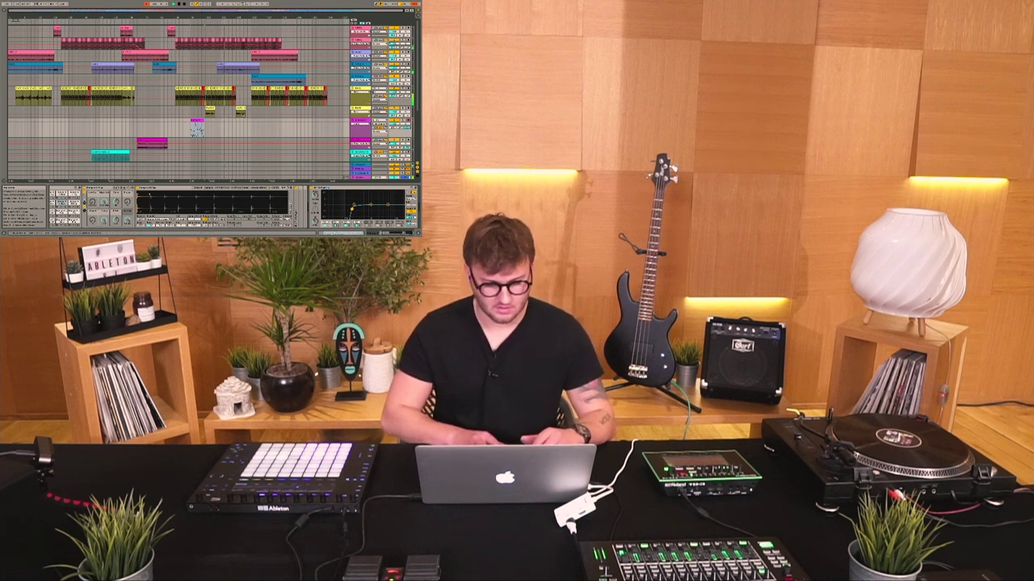
click(228, 121)
key(super+v)
key(space)
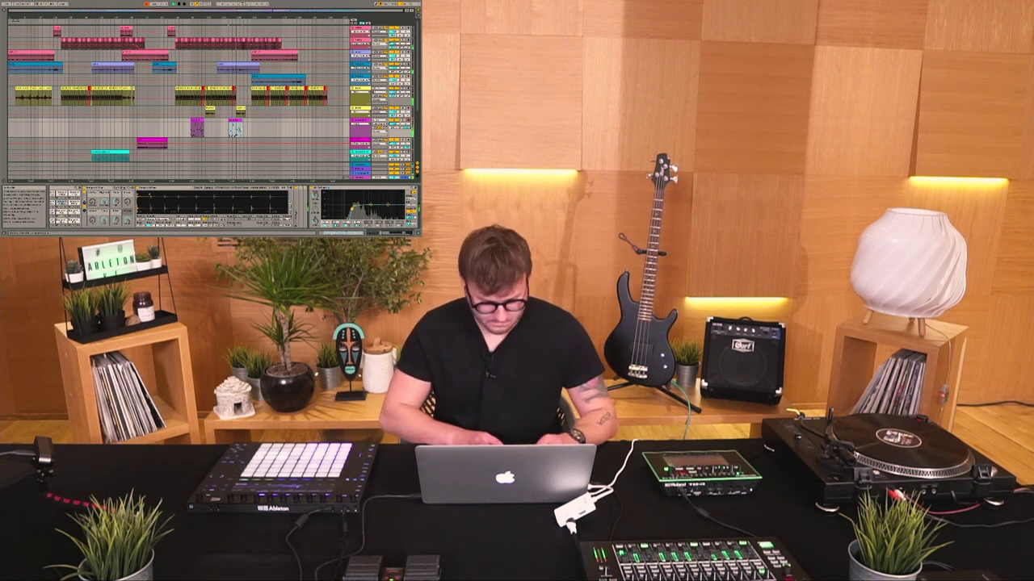
Step: Clear the 12 909 Core track from bar 125 to 129 and the 11 808 Startup track during bar 128
click(205, 93)
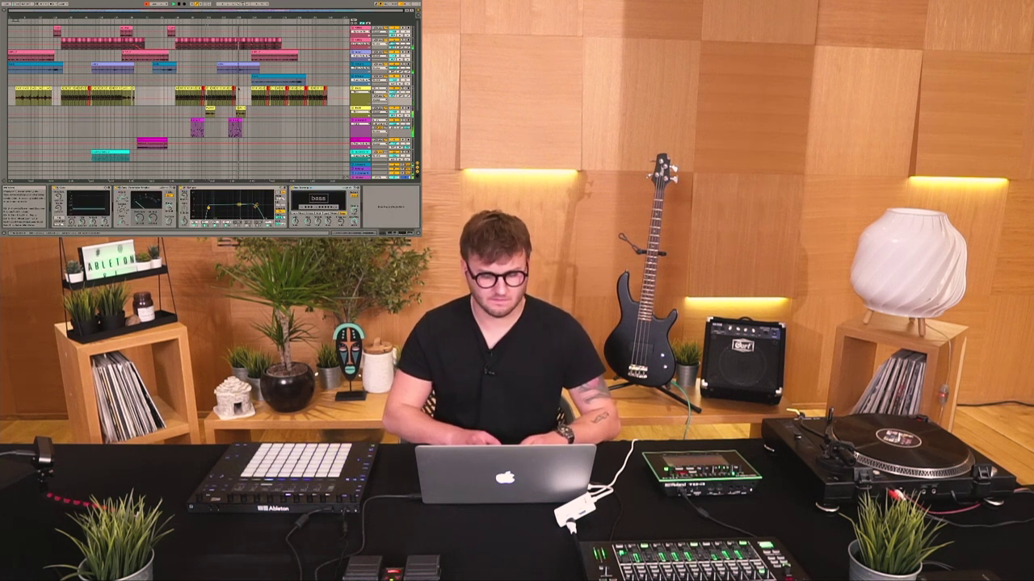
scroll(253, 78, down, 4)
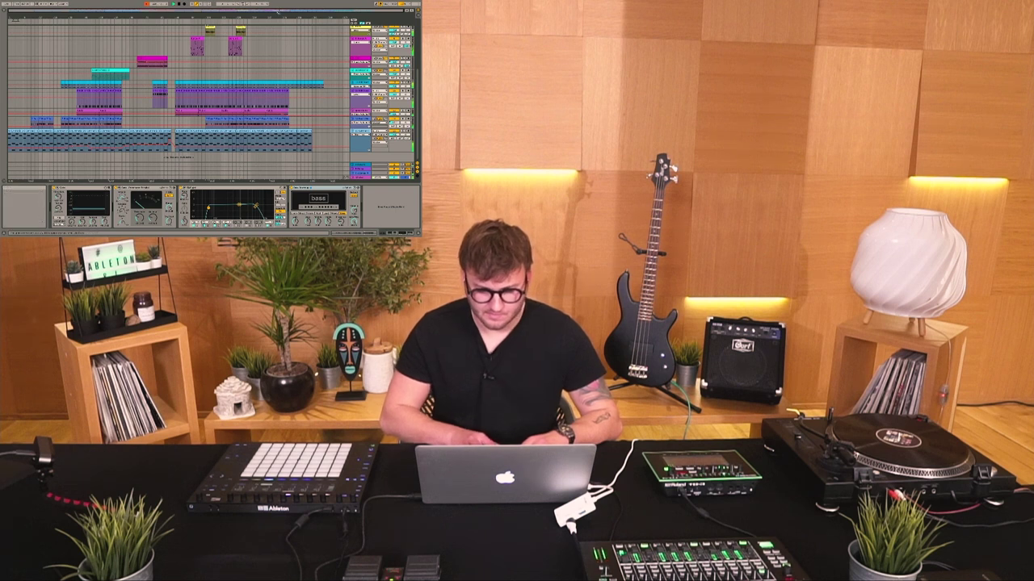
click(247, 97)
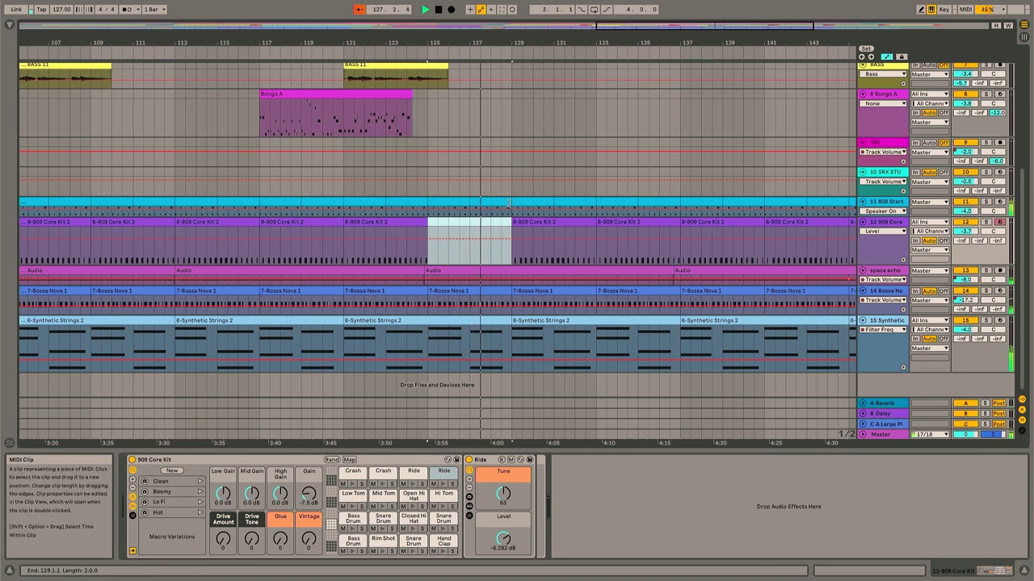
click(488, 202)
Step: Add a Kick 808 Tone 4 note at 1.1.3 in the 808 Startup clip starting at bar 129, and close the note editor
double_click(524, 200)
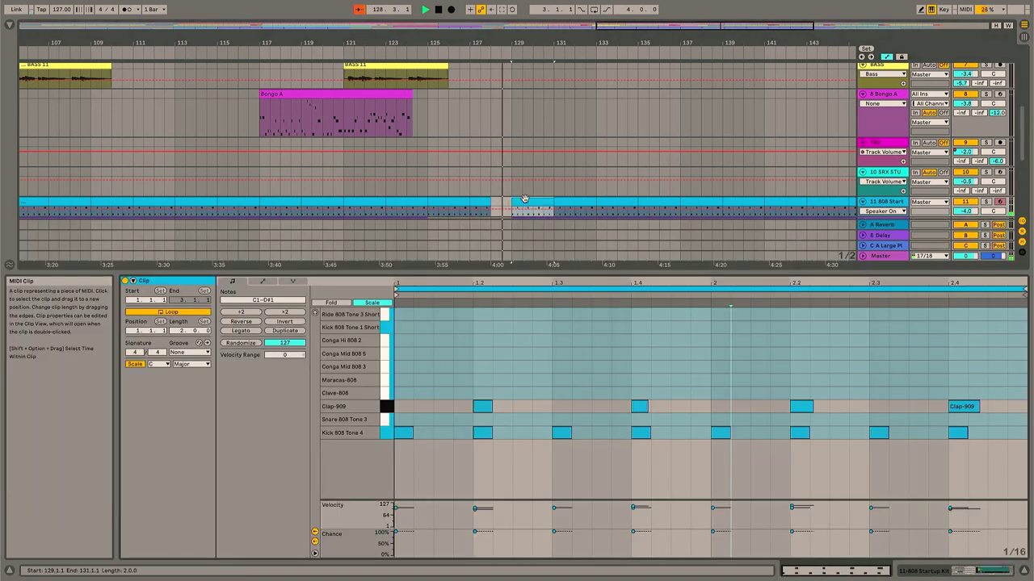
click(441, 431)
double_click(441, 432)
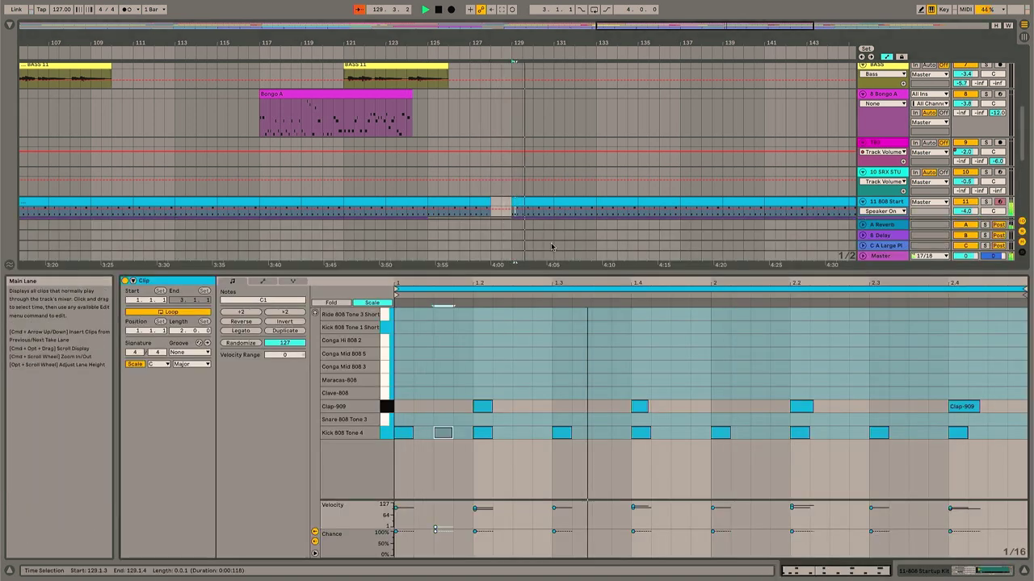
drag(614, 272, 754, 579)
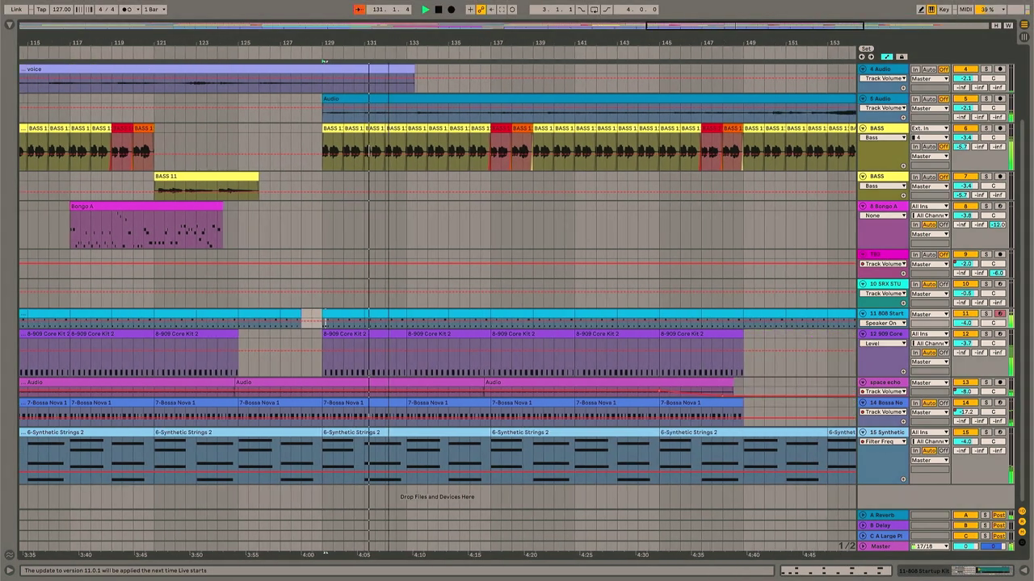
Step: Lower the 15 Synthetic track's Filter Freq automation slightly between about bars 137 and 139
drag(780, 29, 780, 6)
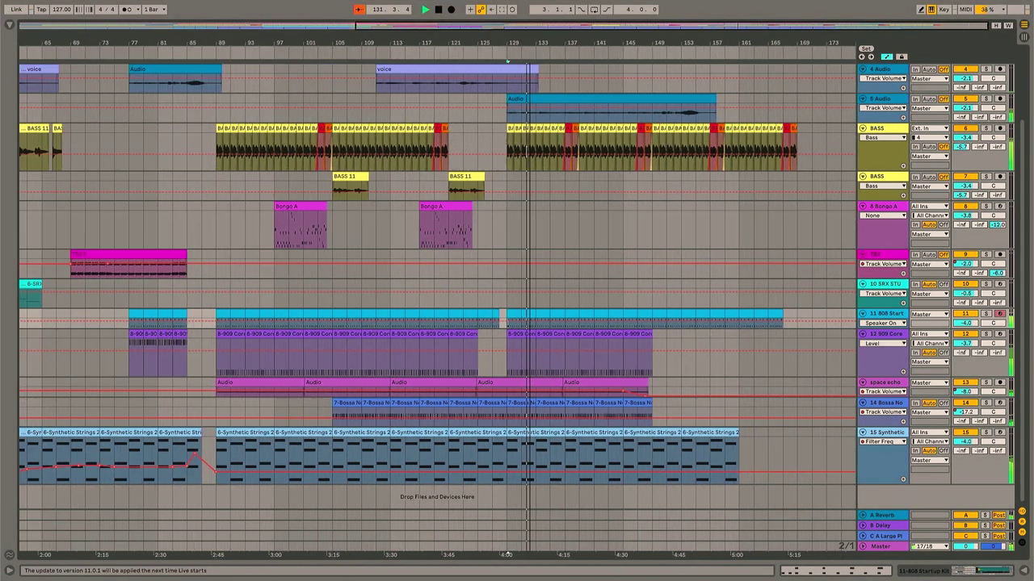
scroll(680, 279, up, 3)
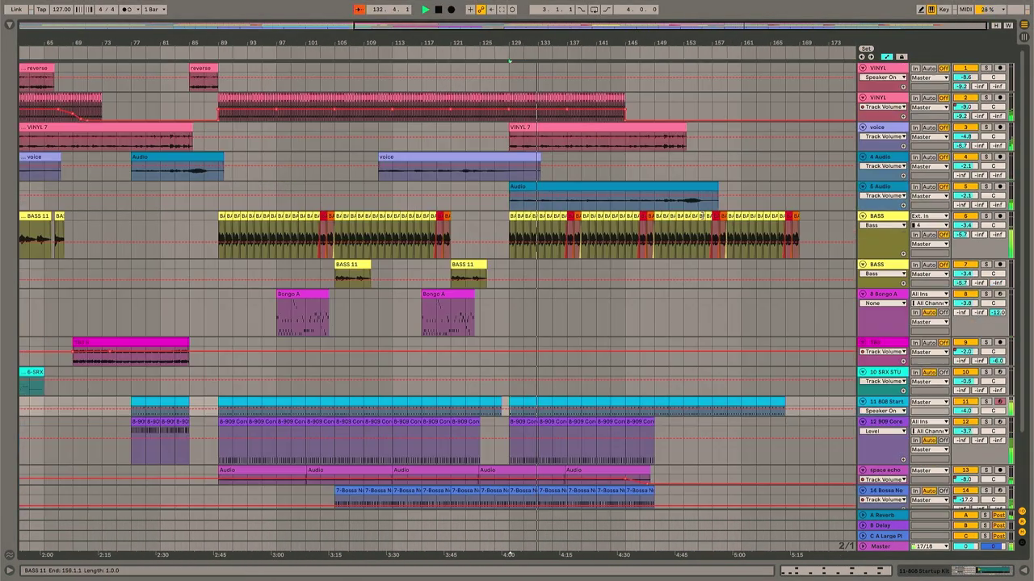
scroll(645, 263, down, 5)
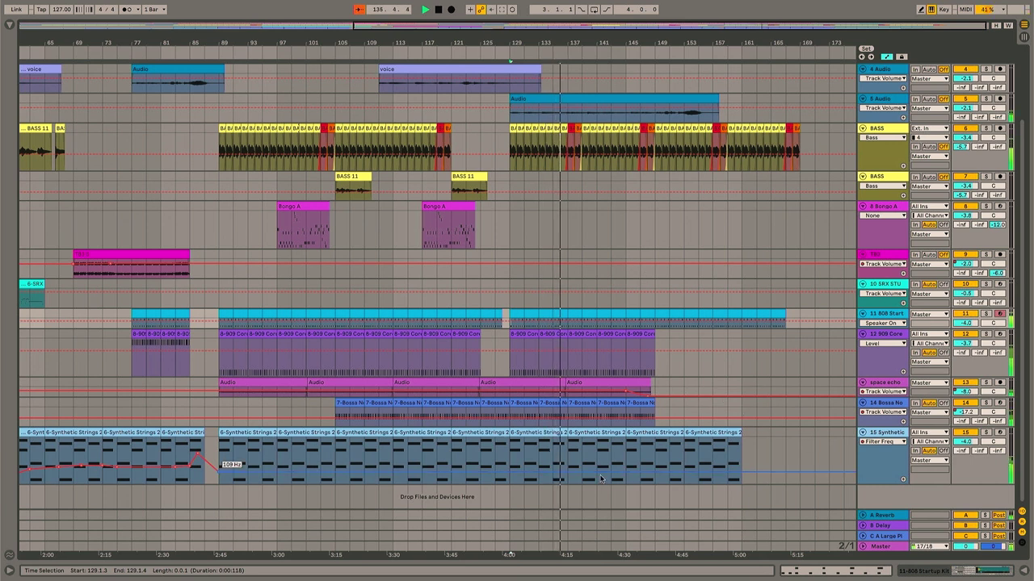
click(568, 477)
drag(582, 472, 582, 475)
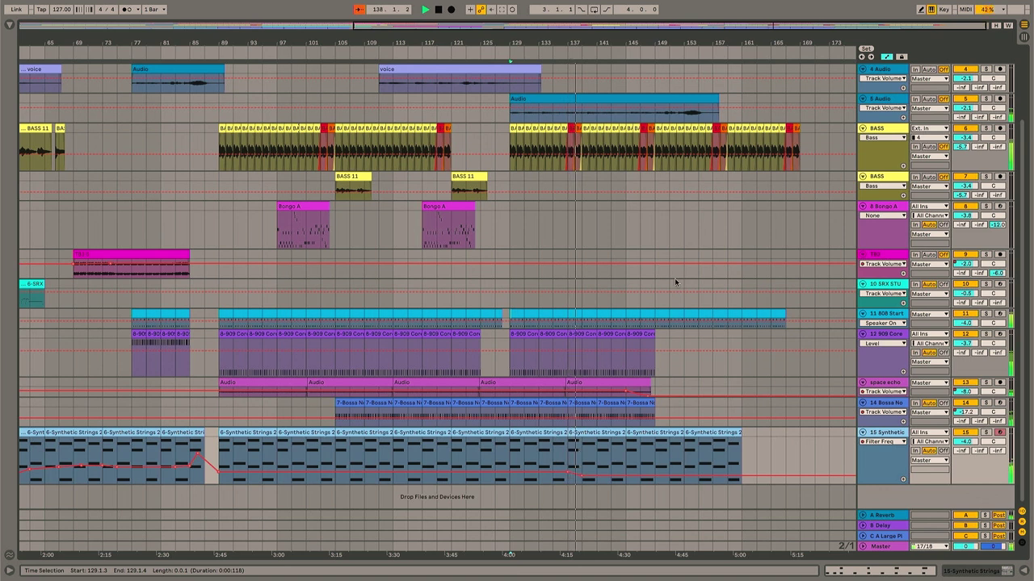
Step: Paste a copy of the BASS 11 clip at bar 139 on the second BASS track
click(468, 188)
click(581, 179)
key(super+v)
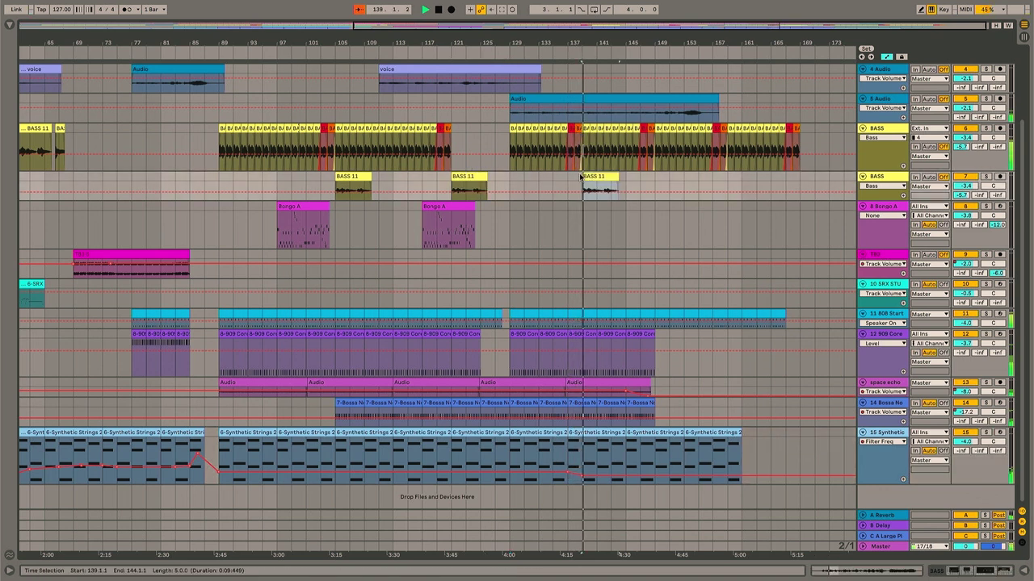
Step: Paste a copy of the Bongo A clip at bar 145 and set the 8 Bongo A track's volume to -4.9 dB
click(437, 208)
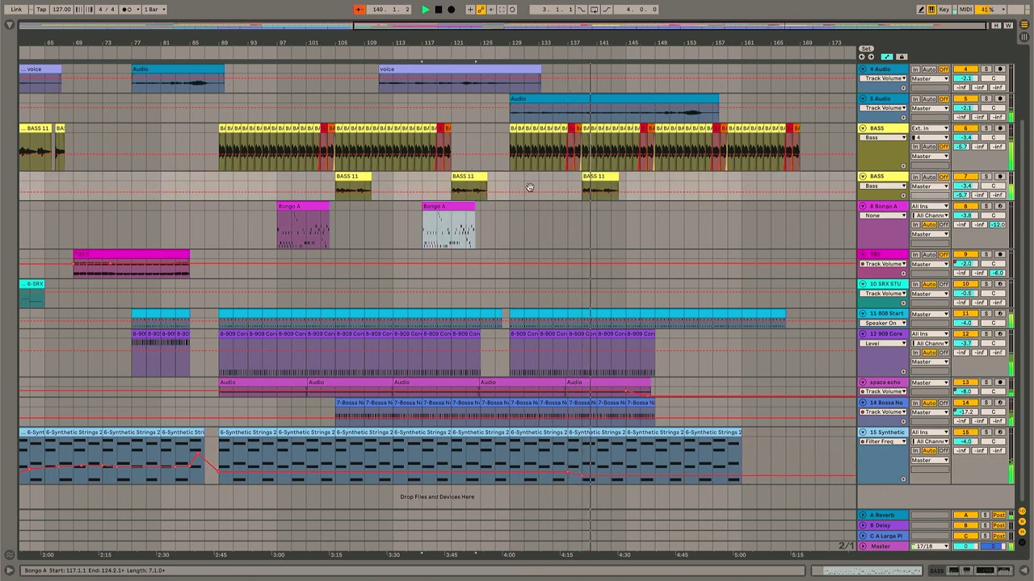
scroll(627, 229, up, 3)
scroll(626, 228, left, 1)
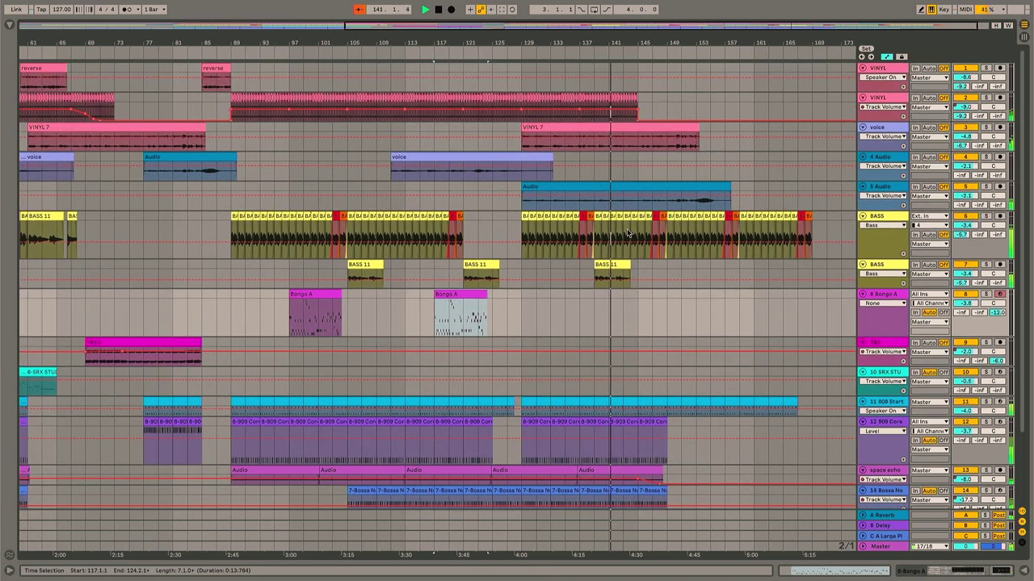
scroll(670, 300, down, 3)
scroll(670, 300, left, 1)
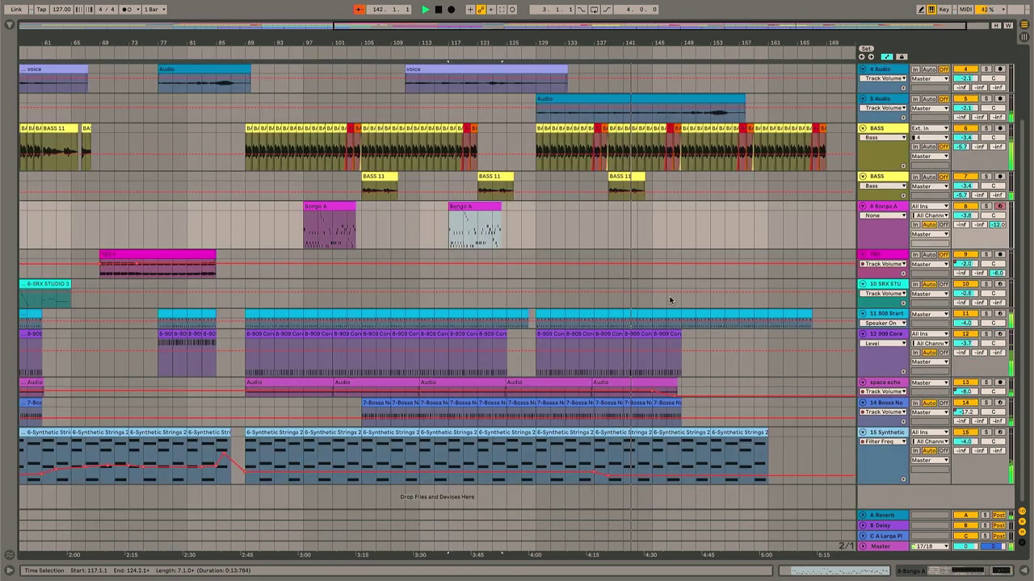
click(657, 212)
key(ctrl+v)
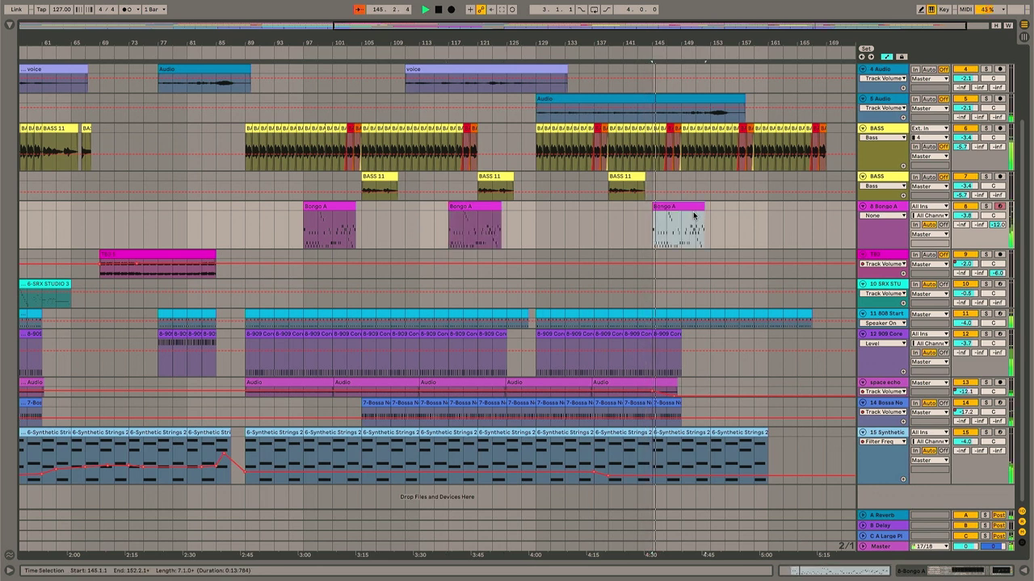
drag(965, 217, 965, 226)
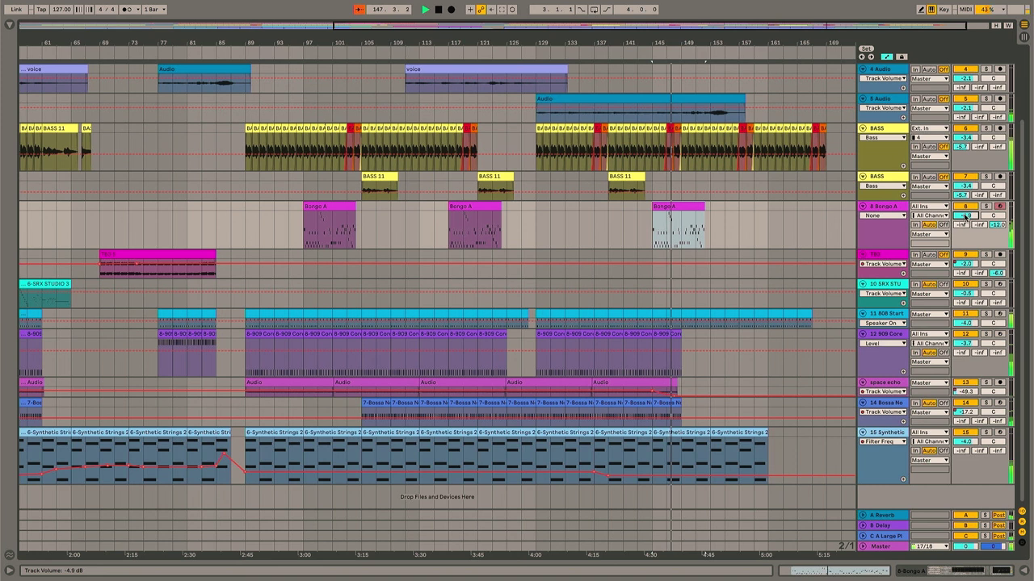
Step: Delete the 11 808 Startup clip material from bar 151 onward
scroll(812, 270, up, 3)
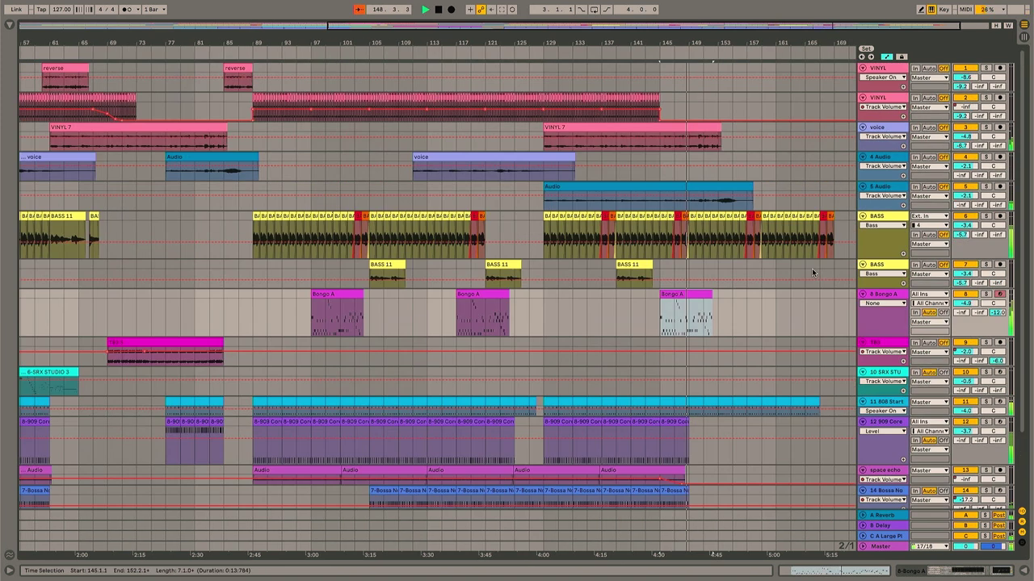
scroll(777, 426, down, 1)
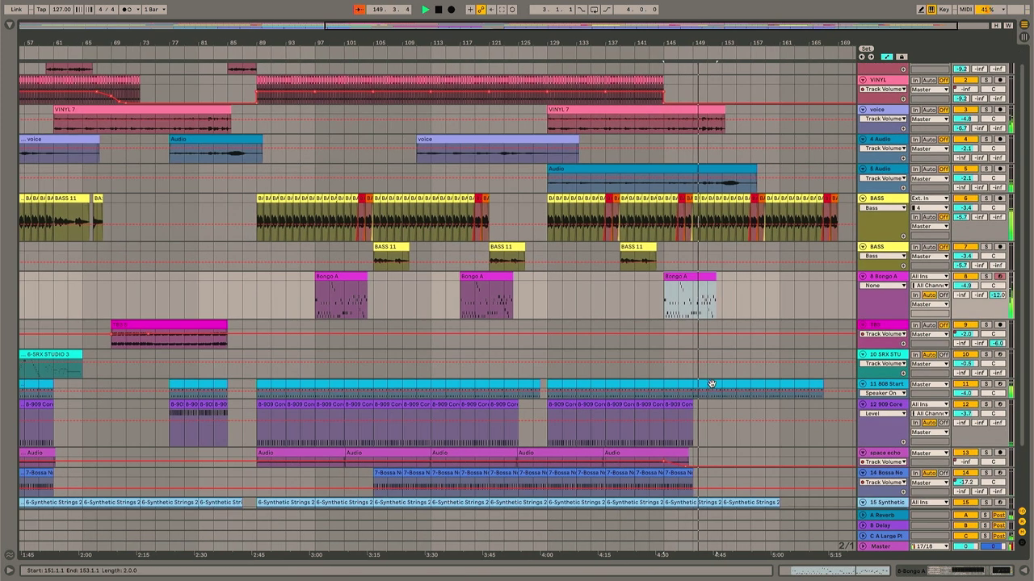
click(743, 384)
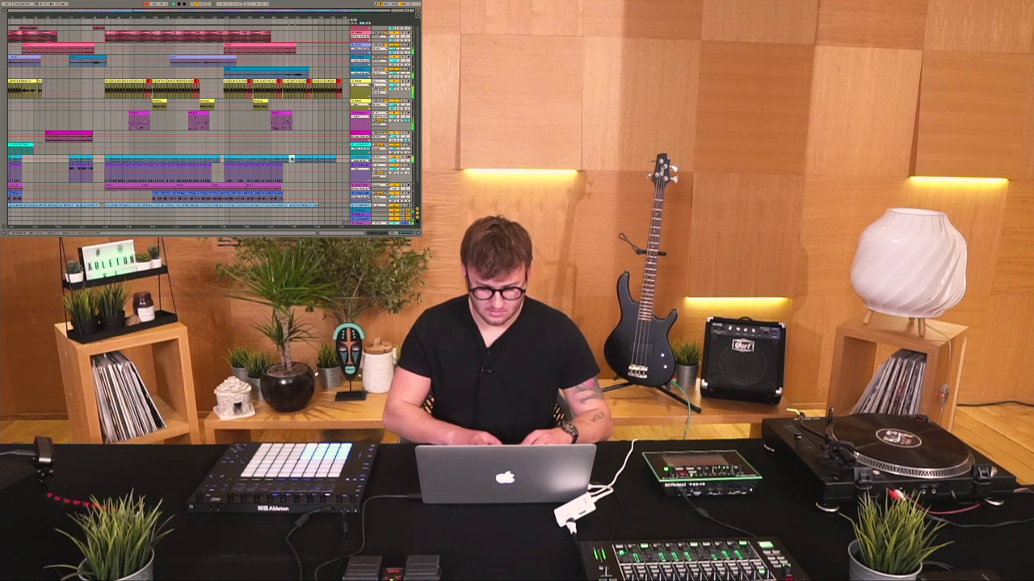
key(Delete)
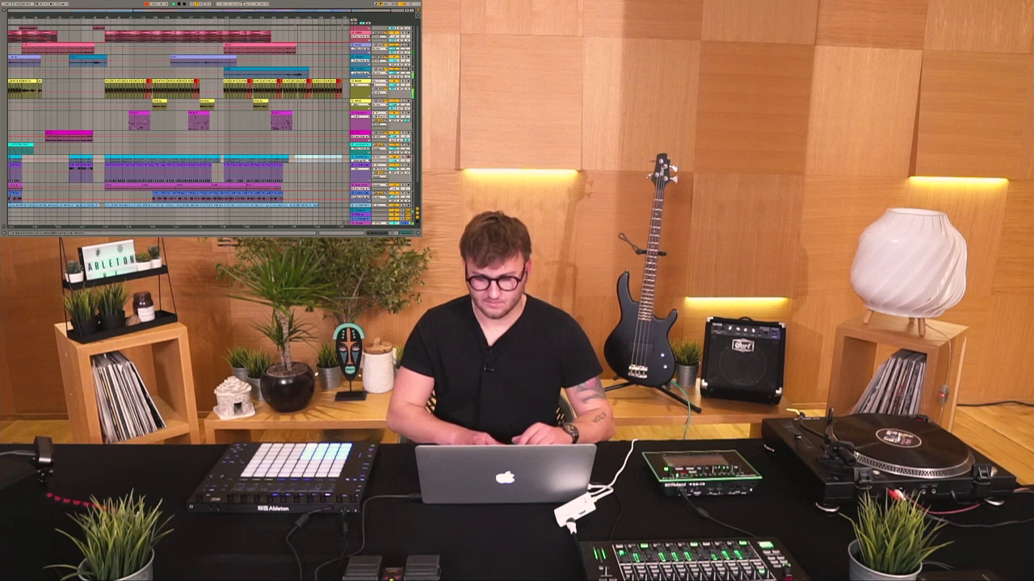
Step: Delete the clips on track 6 BASS from bar 159 onward
drag(347, 83, 313, 87)
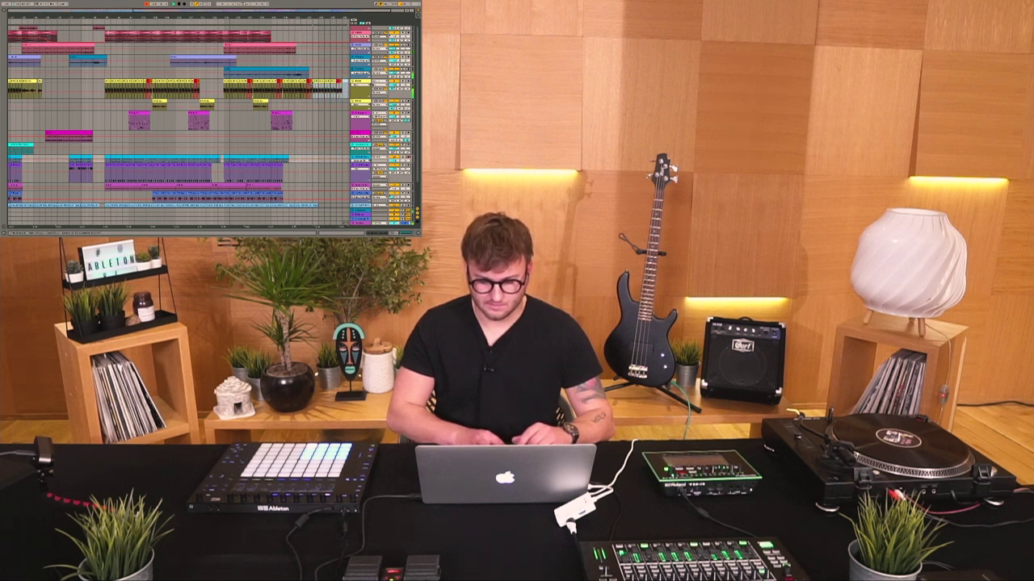
click(360, 80)
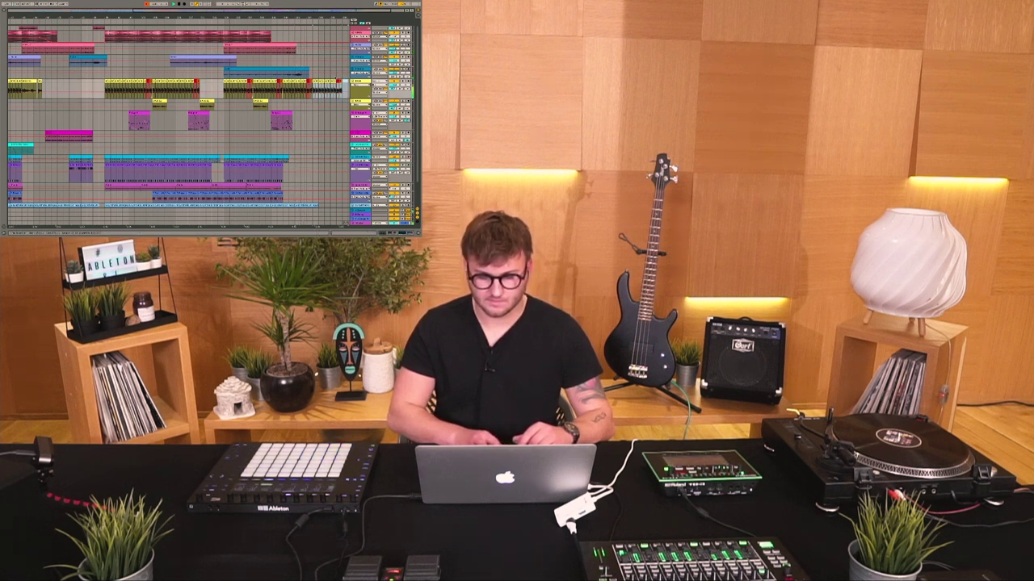
key(Delete)
scroll(332, 122, down, 3)
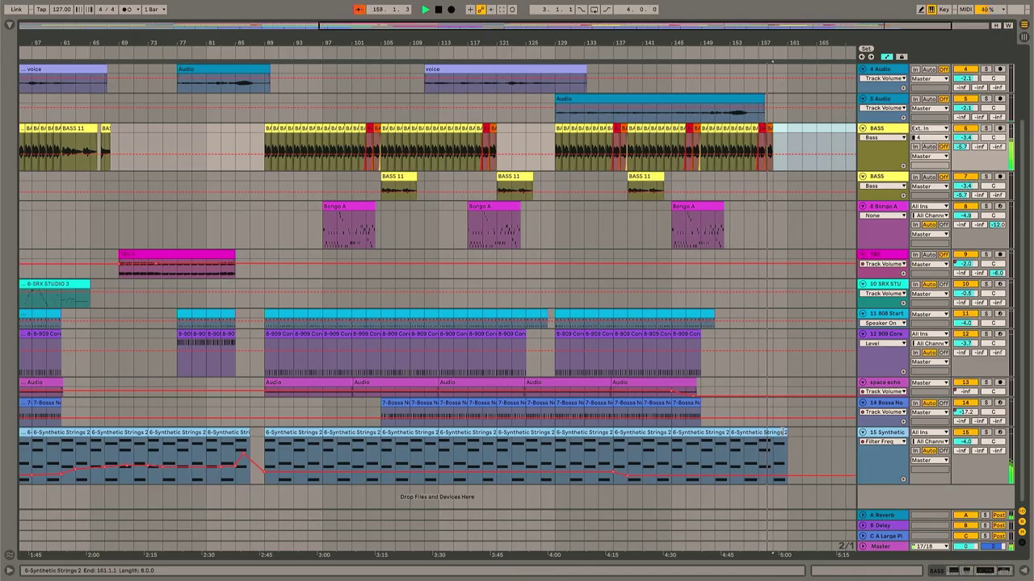
Step: Shorten the last 6-Synthetic Strings 2 clip to end at bar 159 and stop playback
key(ctrl+d)
drag(780, 432, 772, 432)
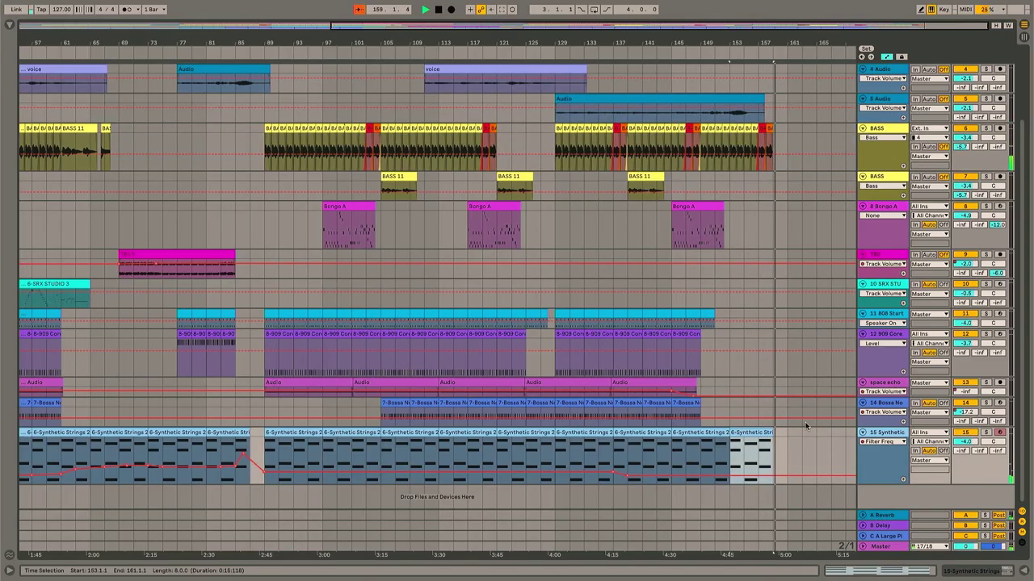
drag(755, 31, 703, 31)
key(space)
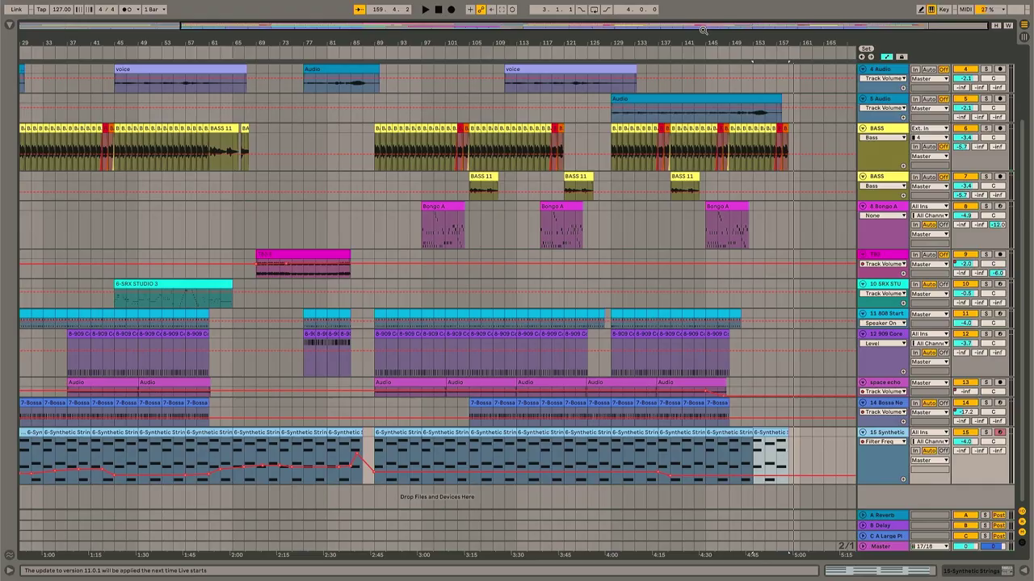